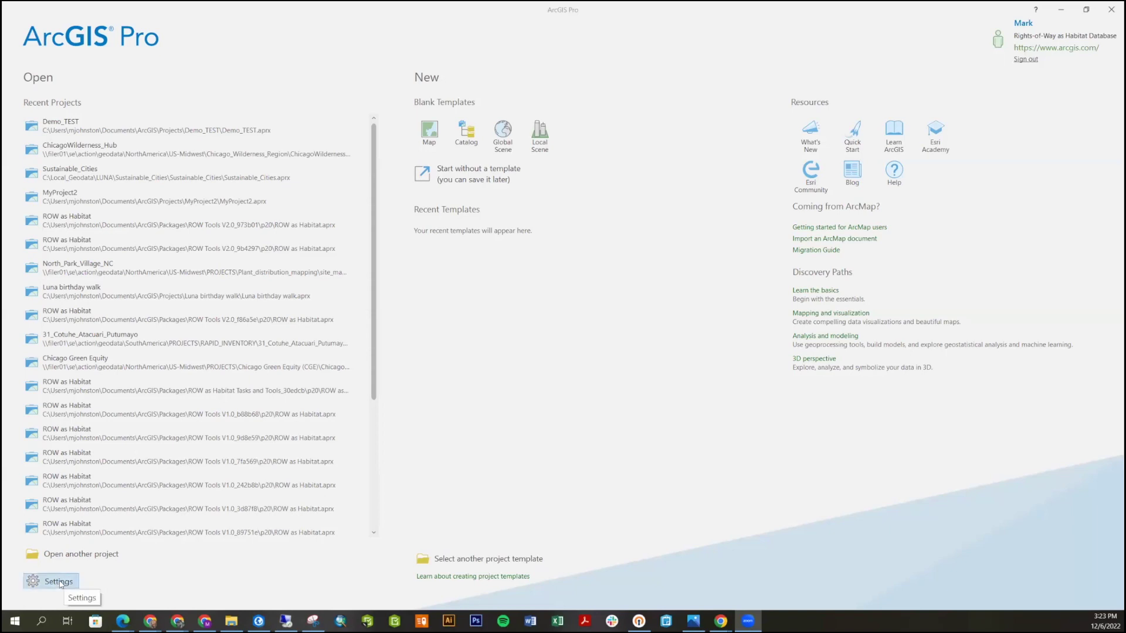
# Browse the portal projects for the package shared in DEMO Management Group, and return to the start page
pyautogui.click(60, 582)
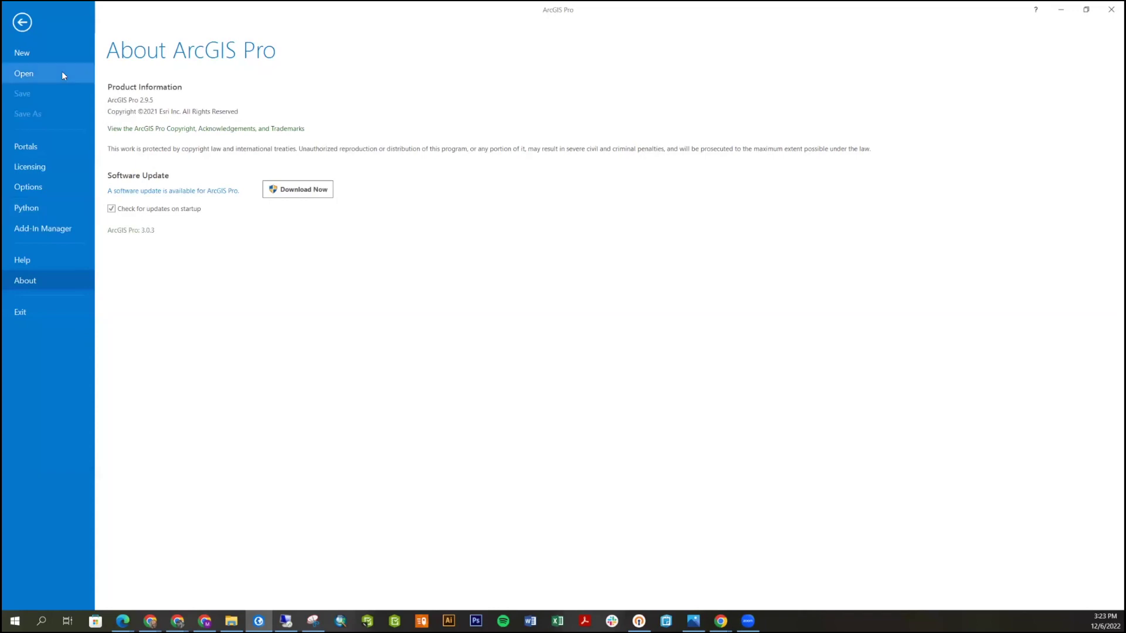
pyautogui.click(34, 72)
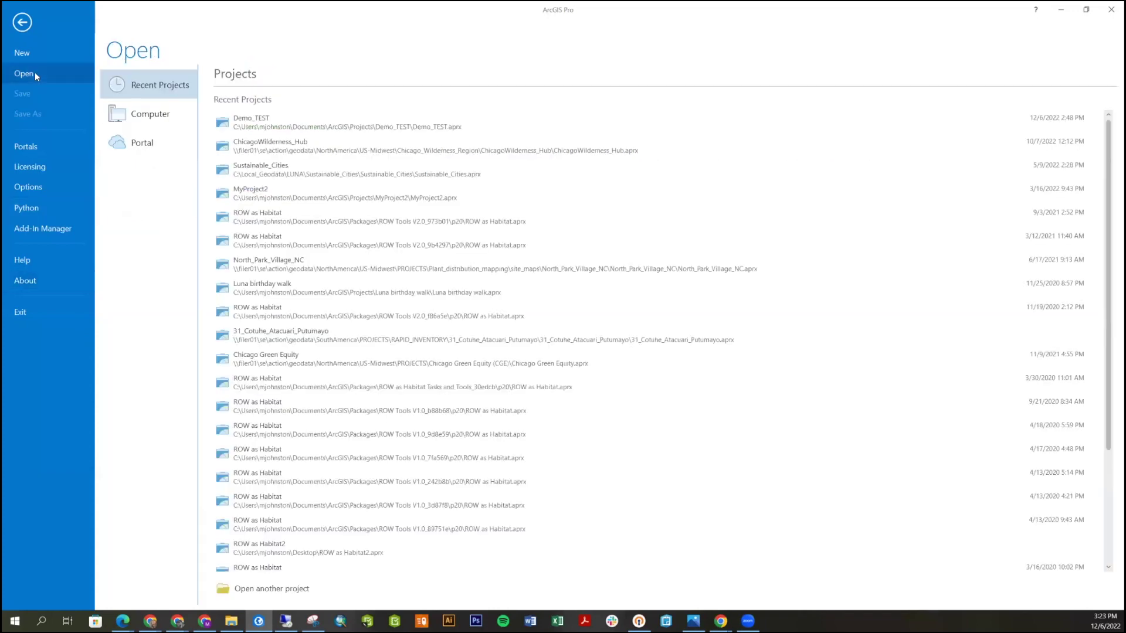
pyautogui.click(139, 151)
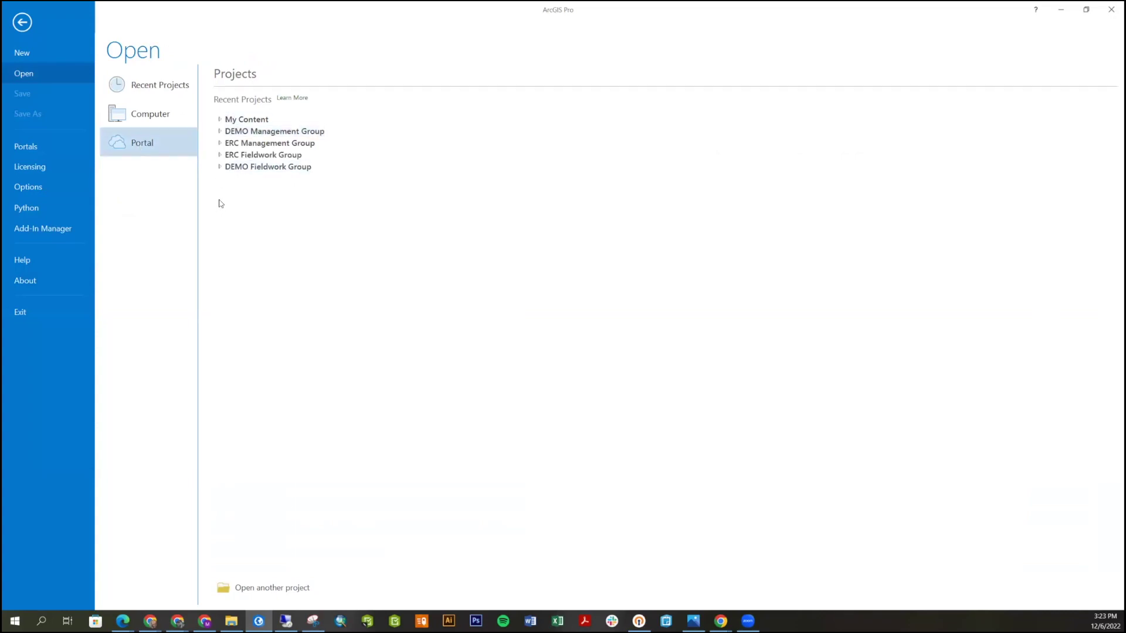
pyautogui.click(220, 131)
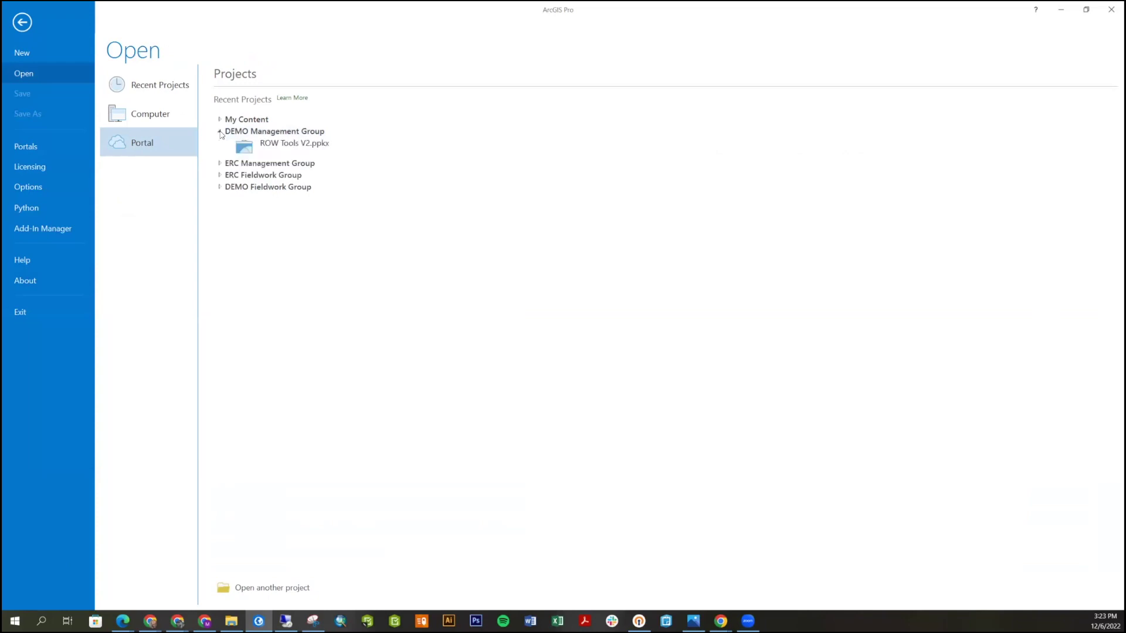
pyautogui.click(220, 187)
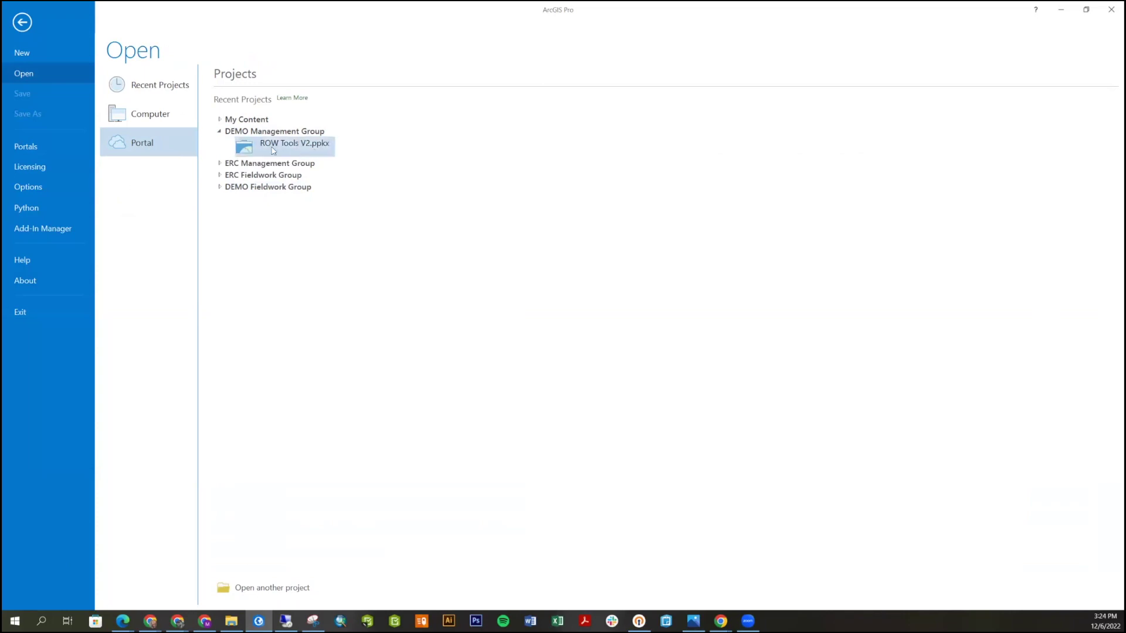
pyautogui.click(24, 29)
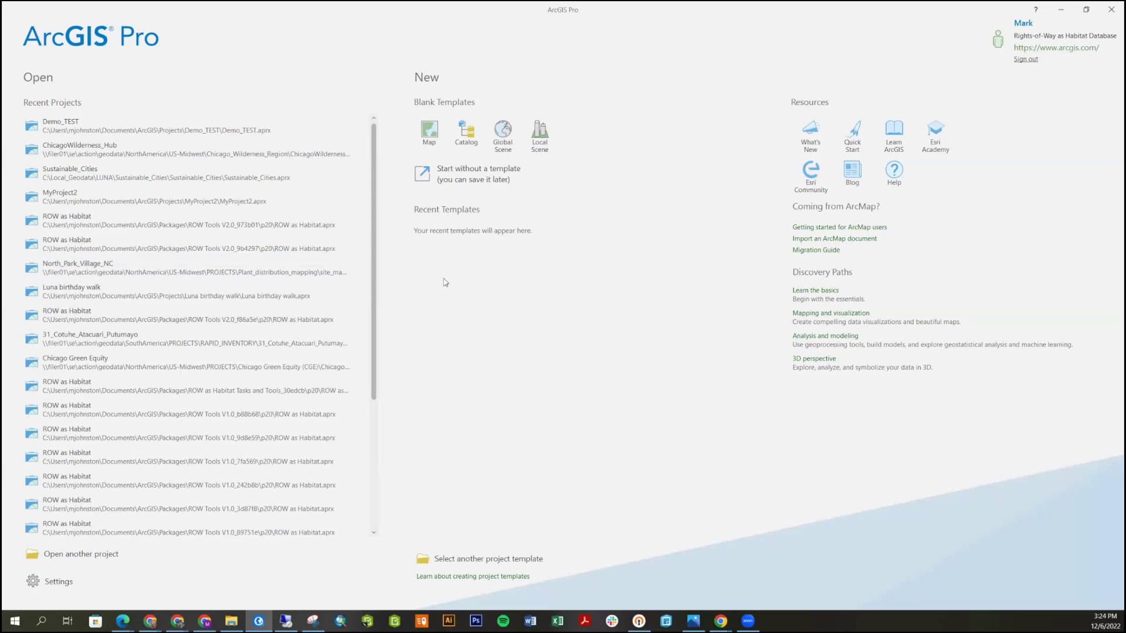
# Create a new project from the blank Map template, named ROW_DEMO, in the default projects location
pyautogui.click(431, 131)
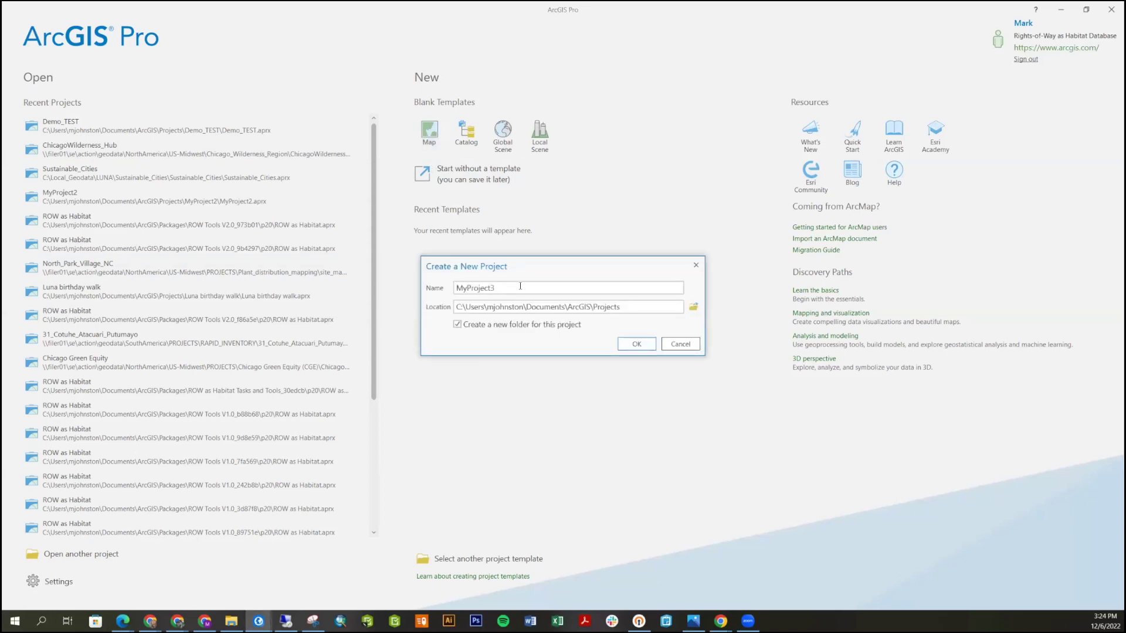
pyautogui.doubleClick(520, 286)
pyautogui.write('ROW_DEMO')
pyautogui.click(637, 344)
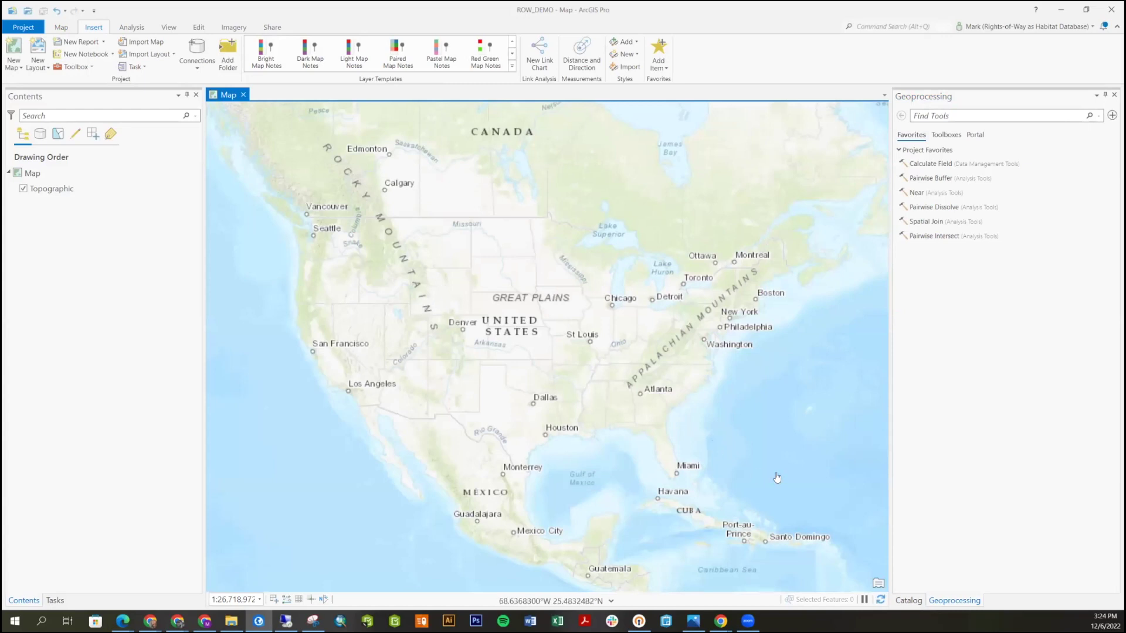
# Add a folder connection to the ROW_DEMO folder on the C: drive in the project catalog
pyautogui.click(909, 600)
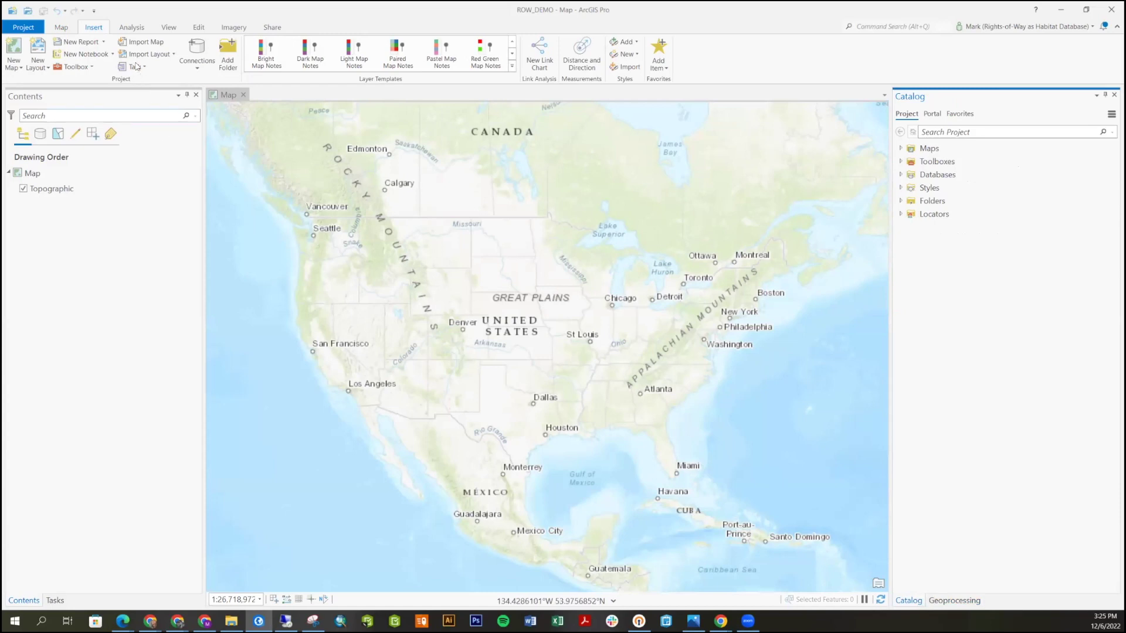
pyautogui.click(172, 29)
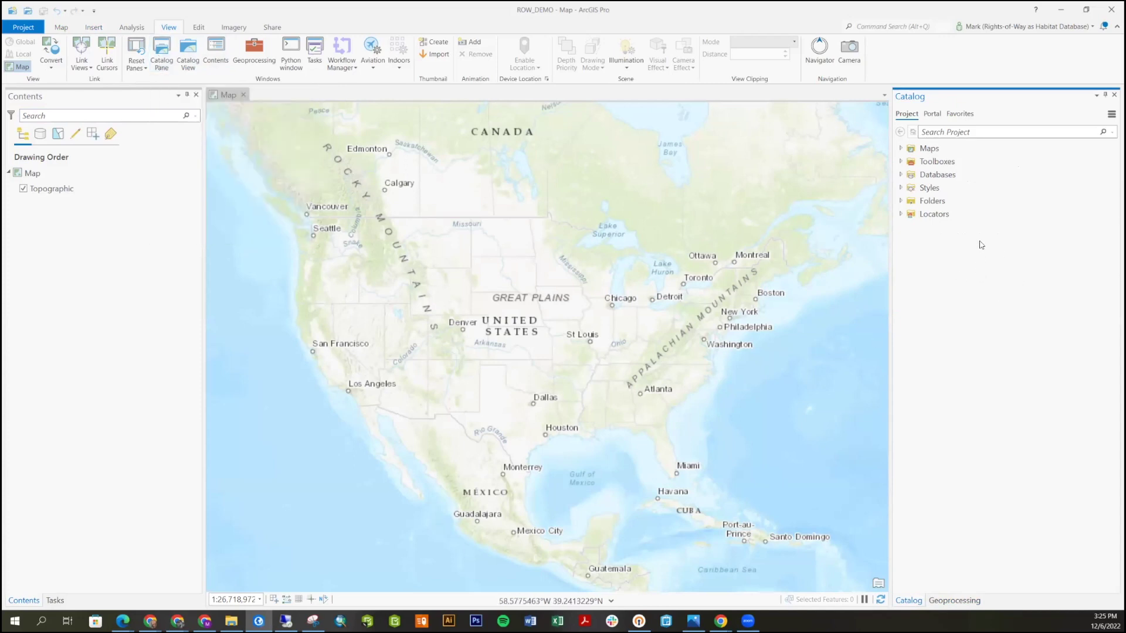
pyautogui.click(907, 203)
pyautogui.click(903, 201)
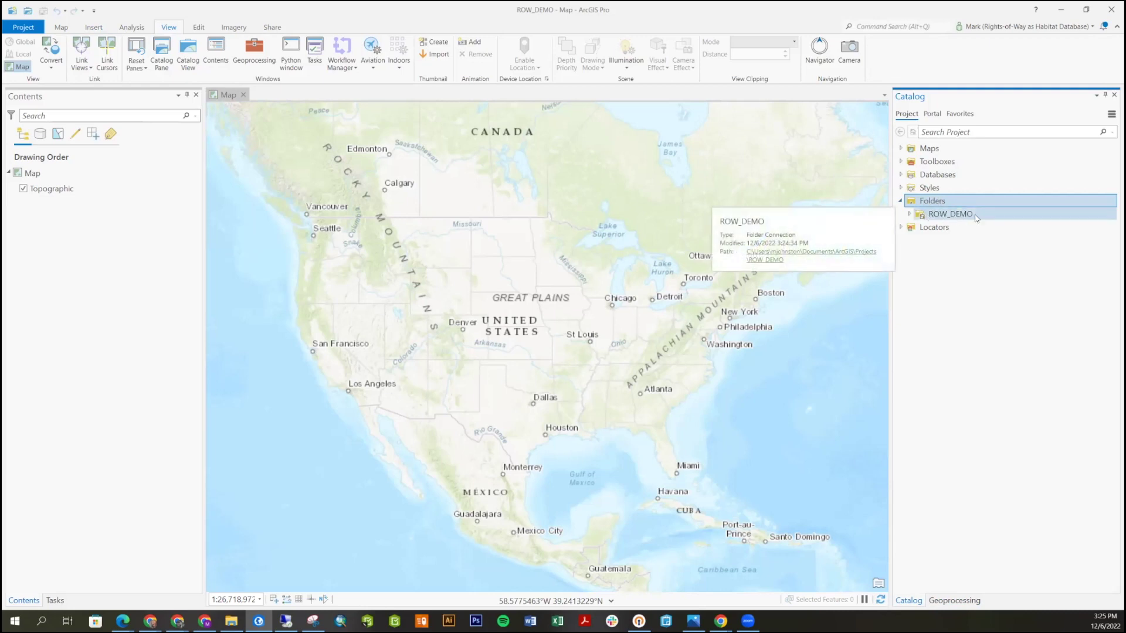
pyautogui.rightClick(928, 203)
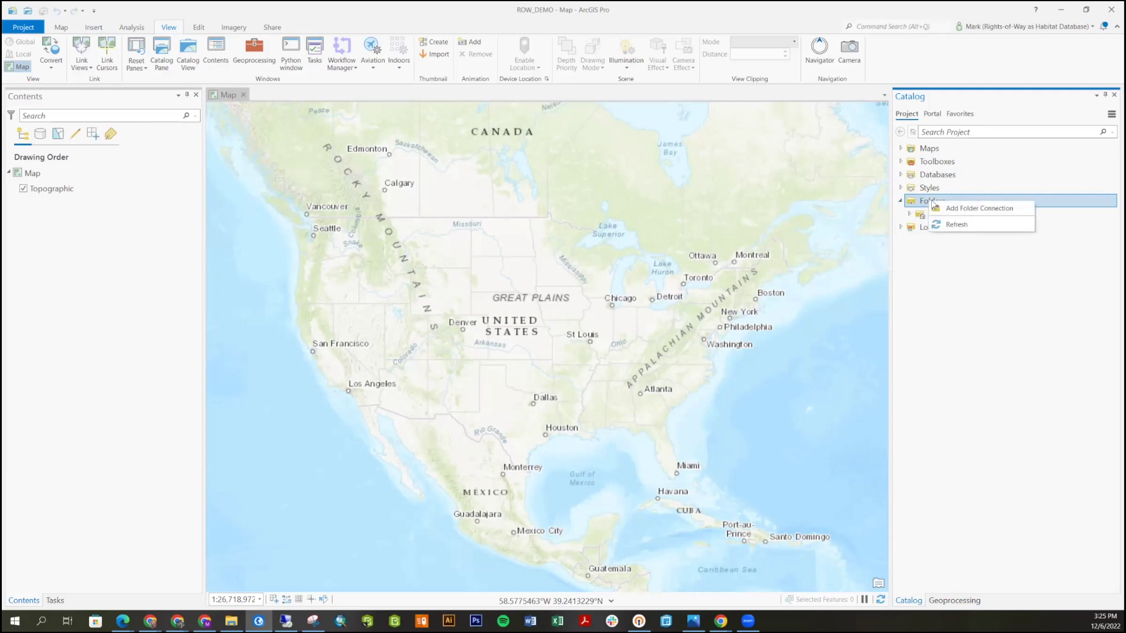
pyautogui.click(943, 210)
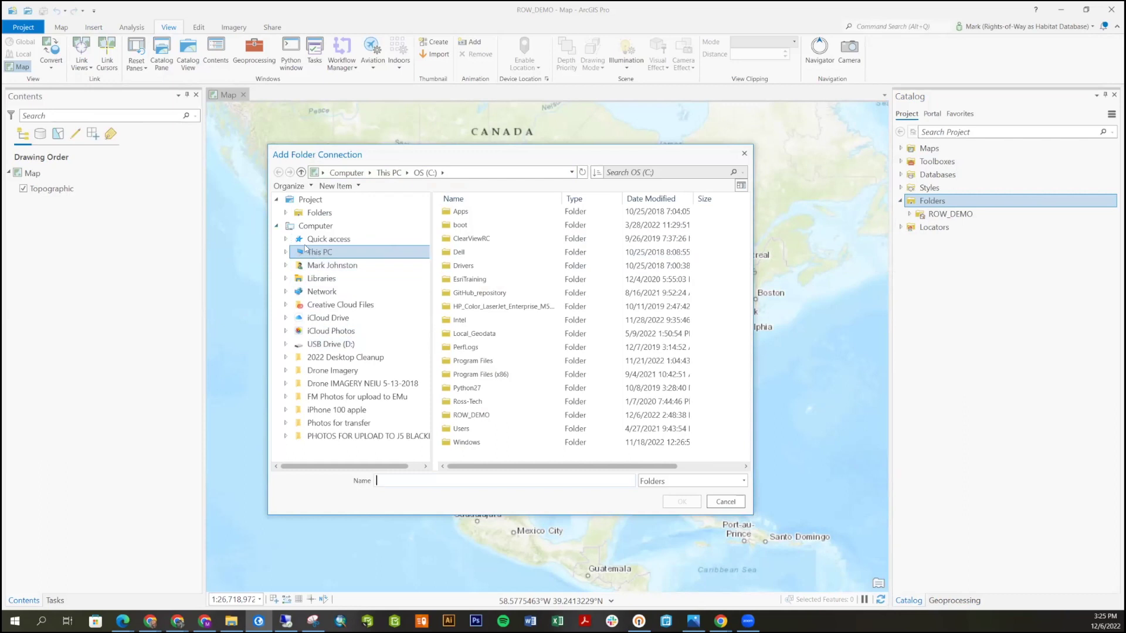
pyautogui.click(285, 252)
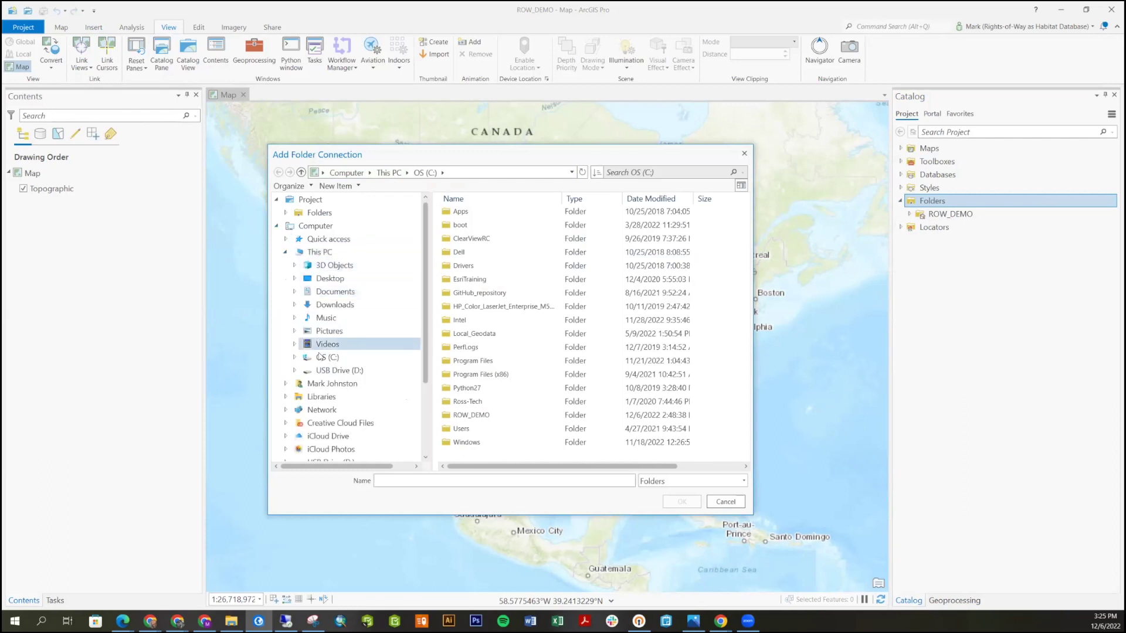
pyautogui.click(331, 370)
pyautogui.click(314, 359)
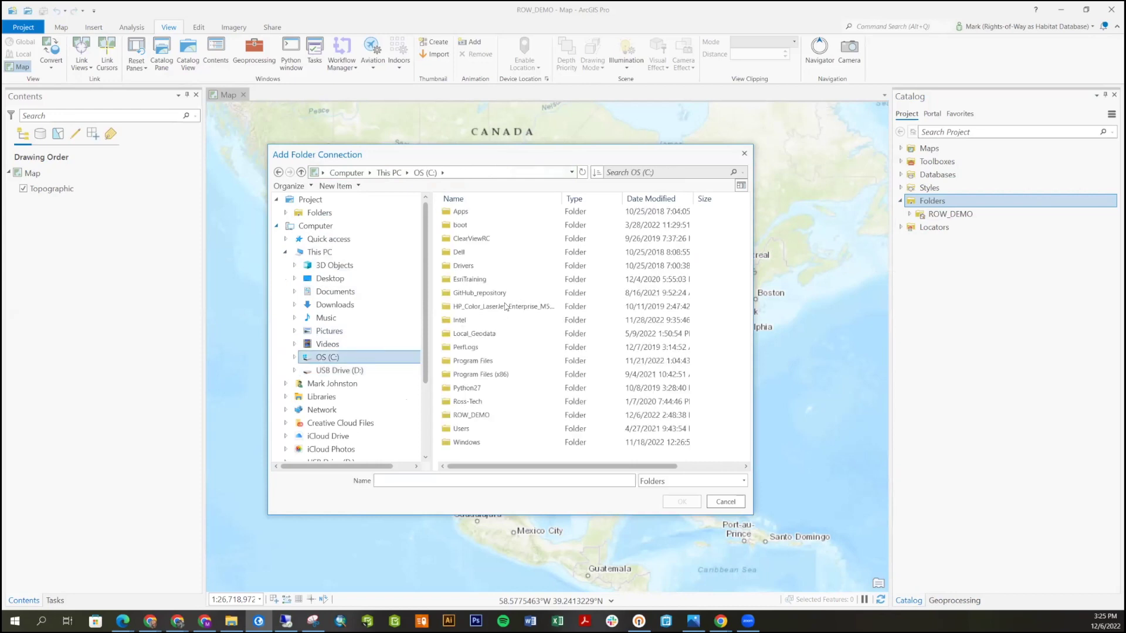
pyautogui.click(470, 416)
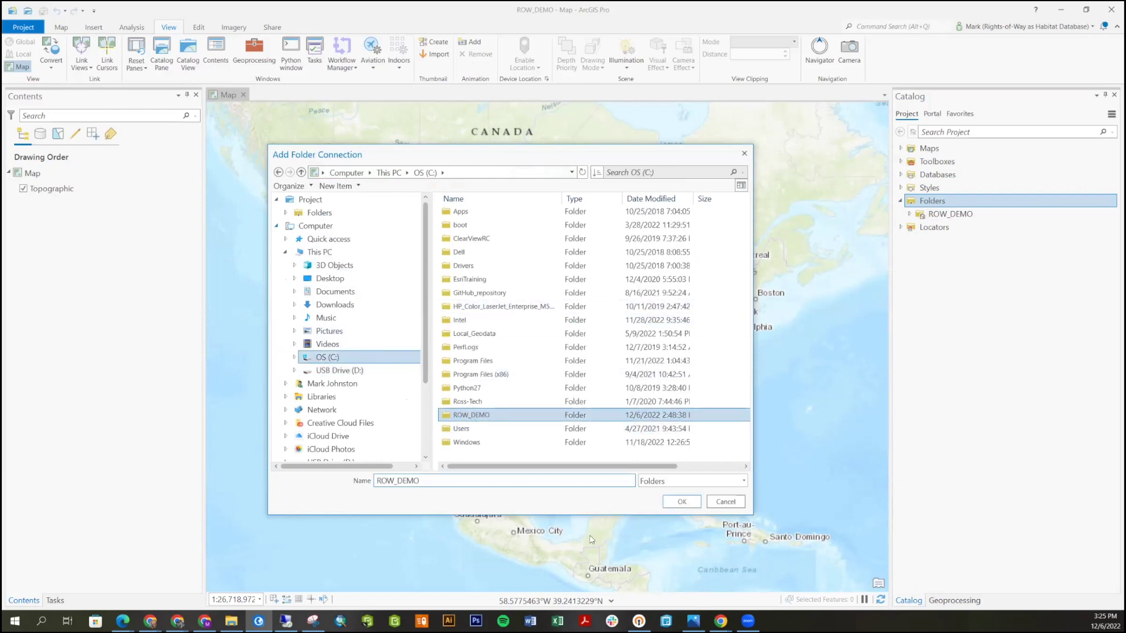
pyautogui.click(679, 504)
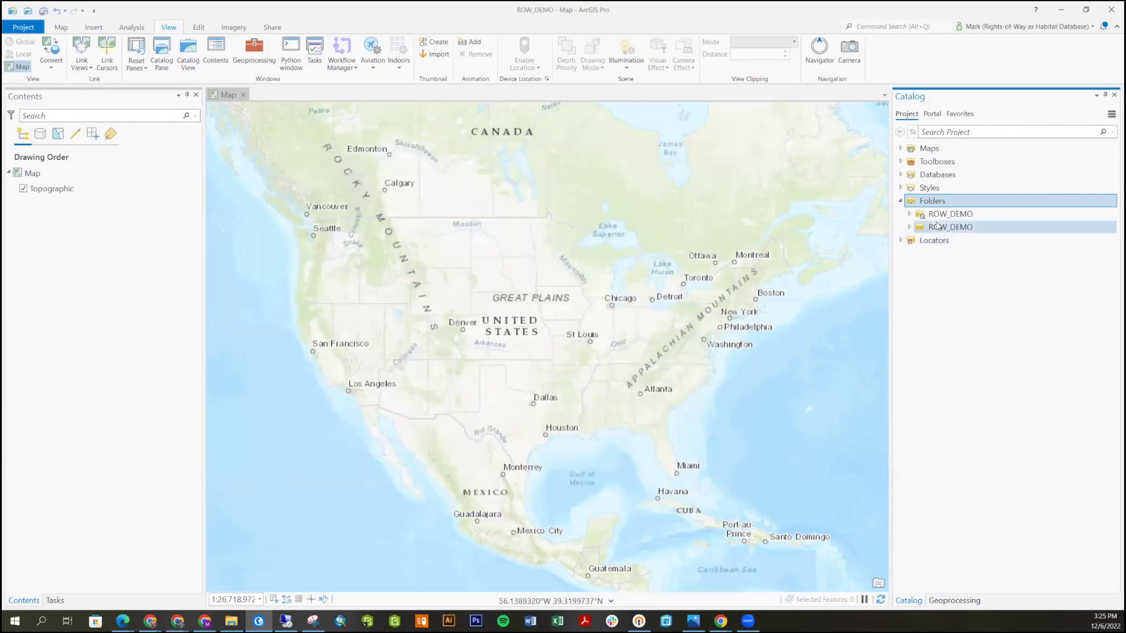
# Add Import_demo_mngt_area.shp and Import_demo_site.shp from C:\ROW_DEMO to the current map, and check the site layer by toggling its visibility
pyautogui.click(910, 227)
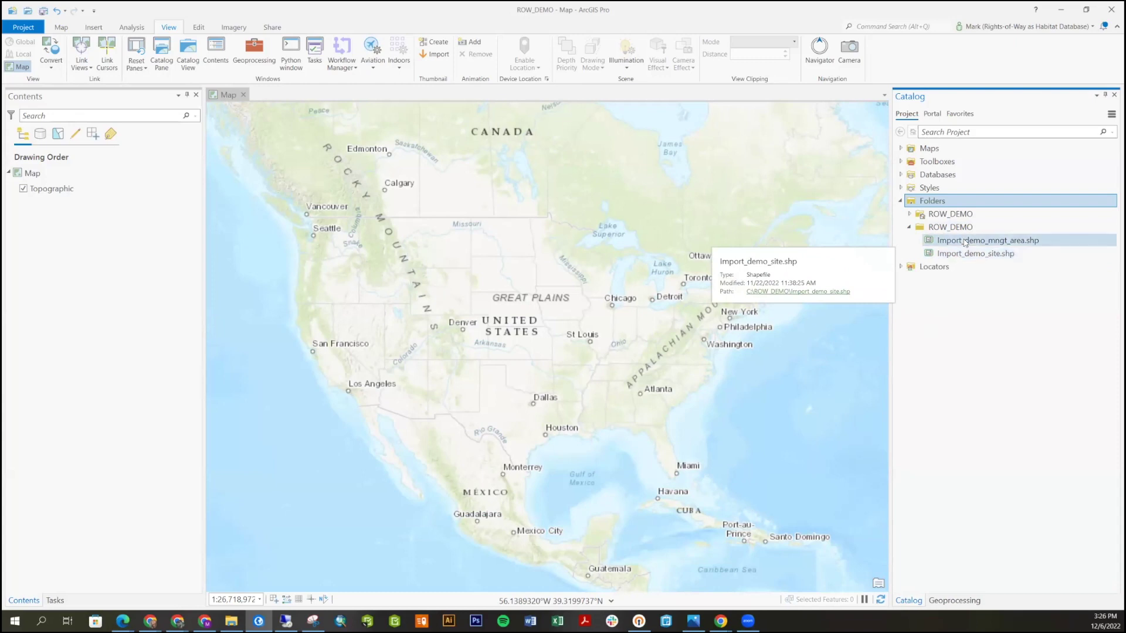
pyautogui.click(965, 241)
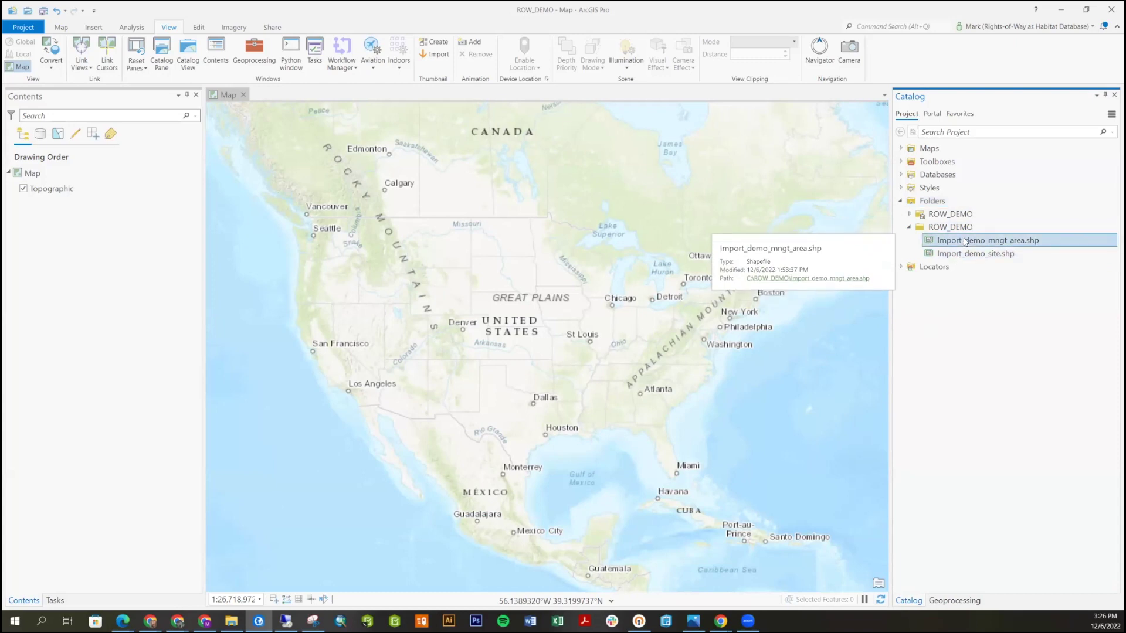
pyautogui.rightClick(965, 241)
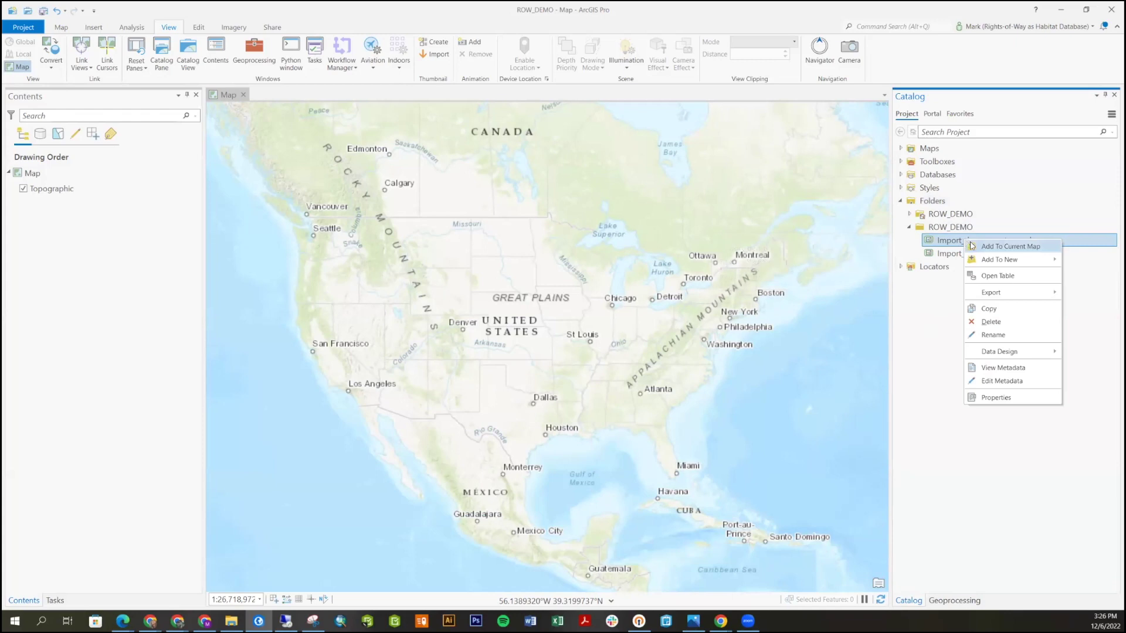
pyautogui.click(1003, 246)
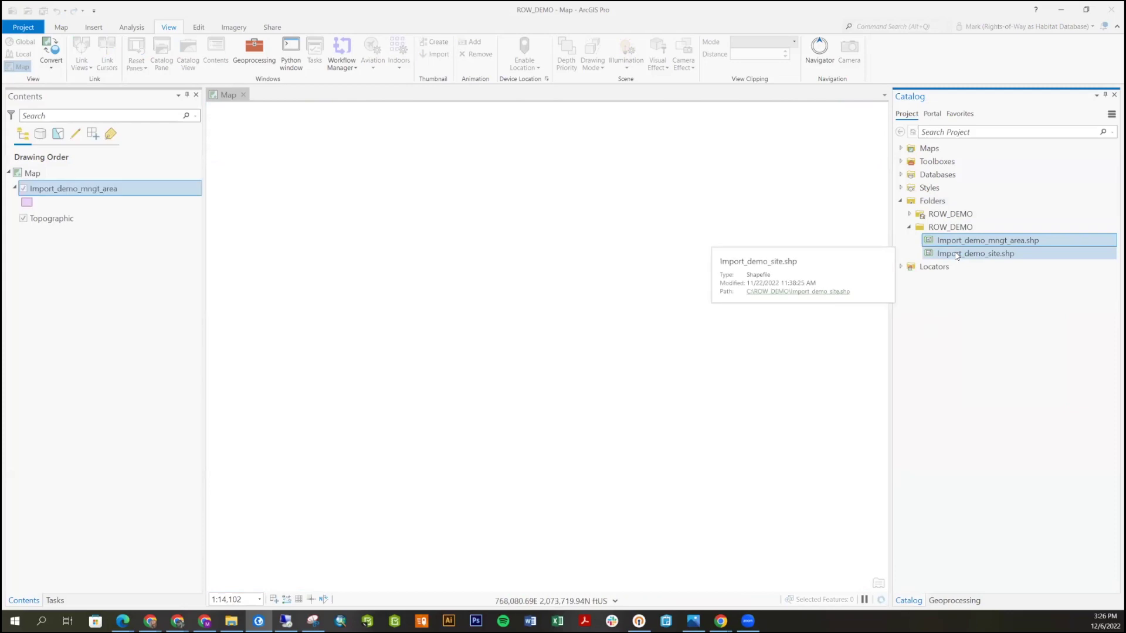
pyautogui.click(957, 256)
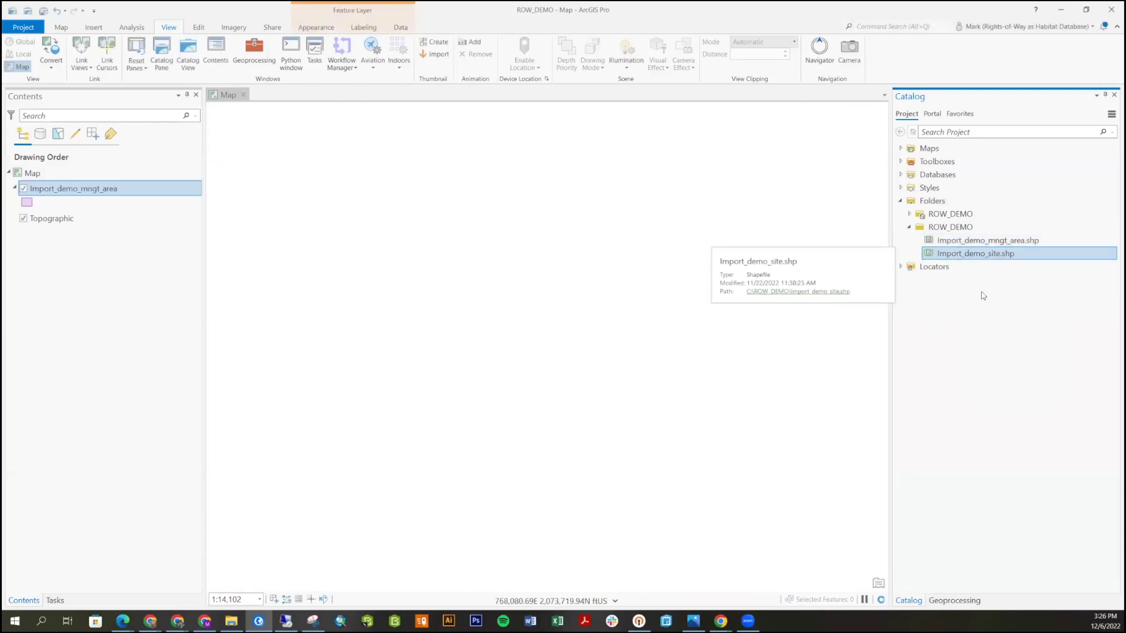
pyautogui.rightClick(967, 256)
pyautogui.click(986, 263)
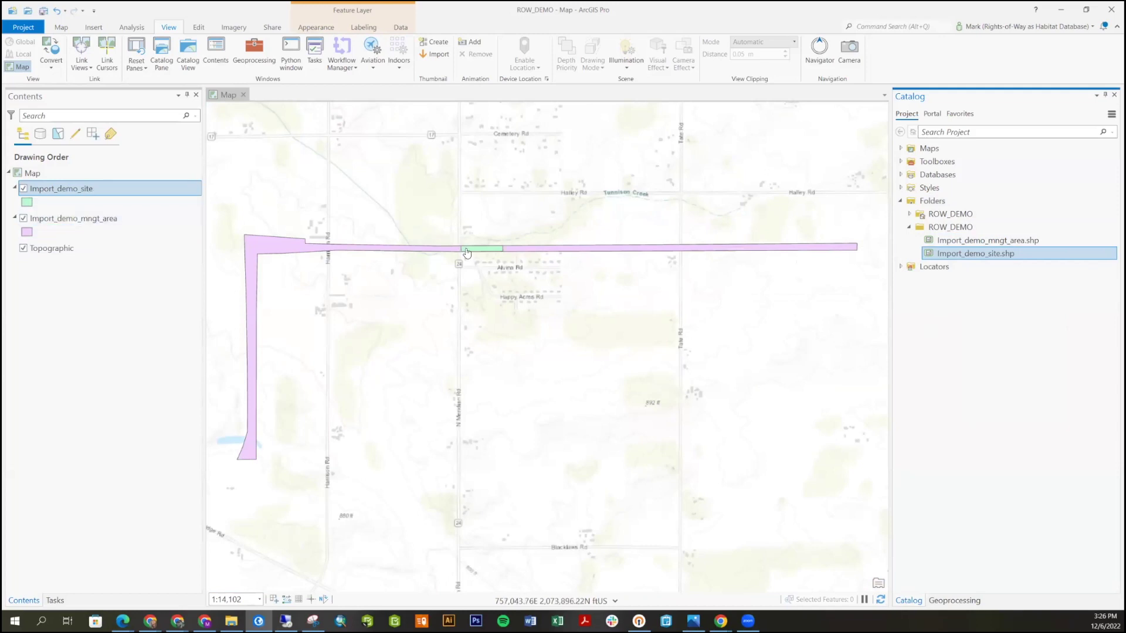
pyautogui.click(24, 189)
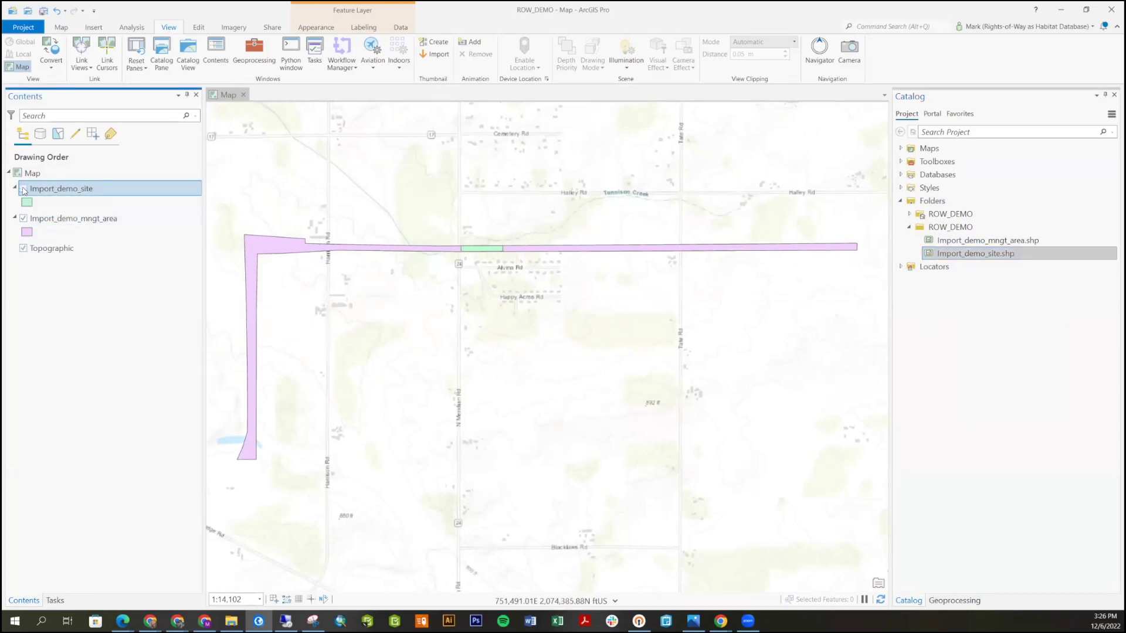
pyautogui.click(24, 189)
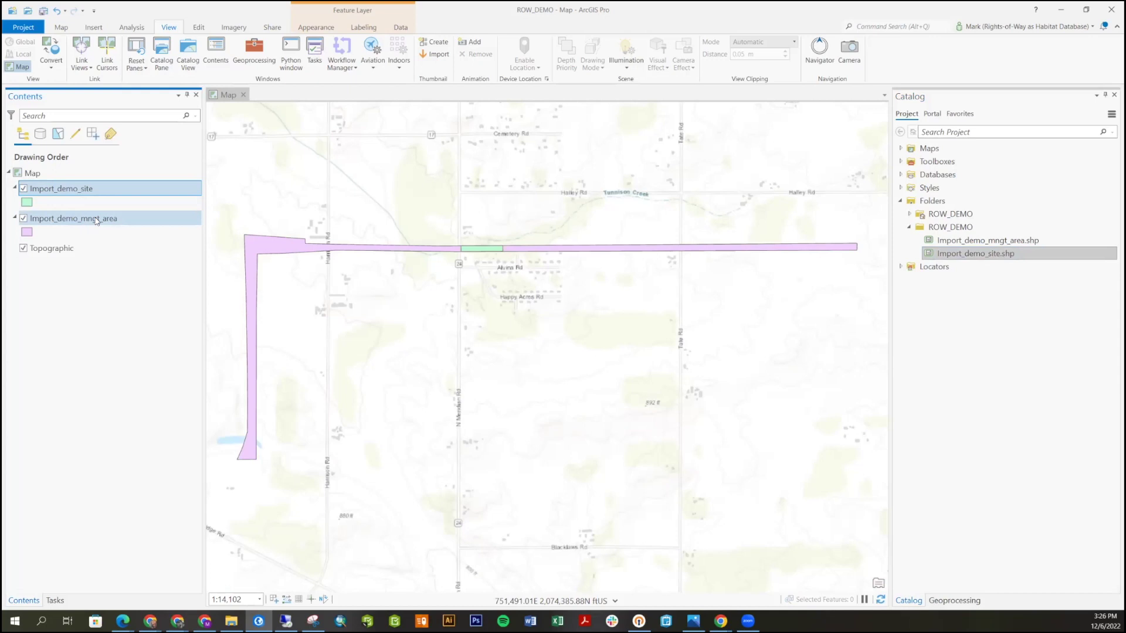
# Give the Import_demo_site layer the 2 pt black outline symbol without fill, and recolor its outline purple
pyautogui.click(27, 203)
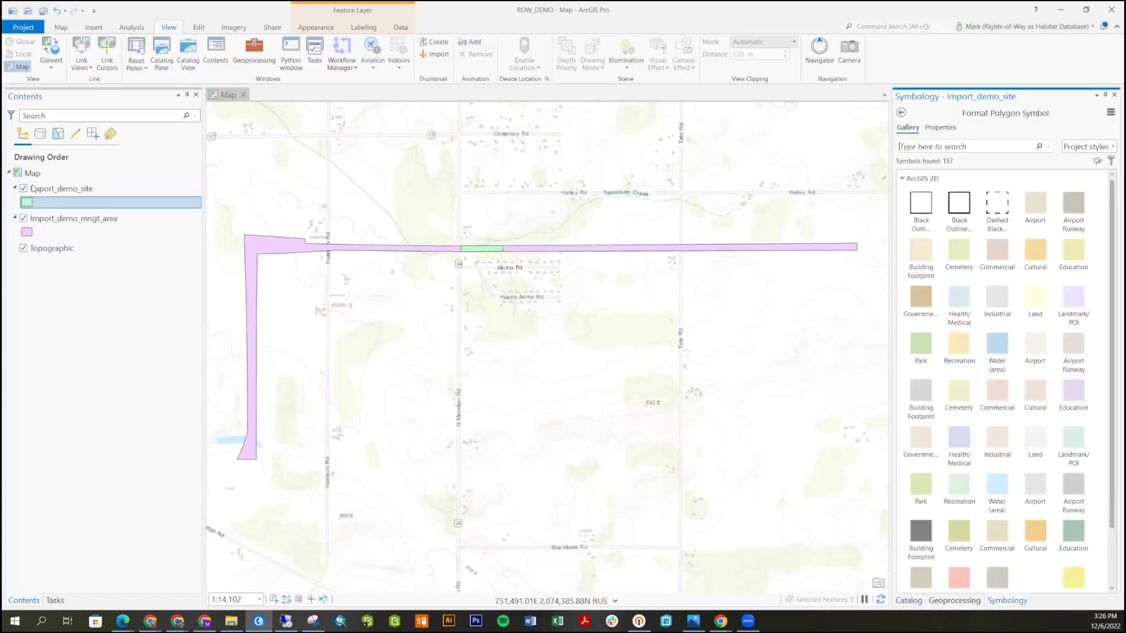
pyautogui.click(959, 204)
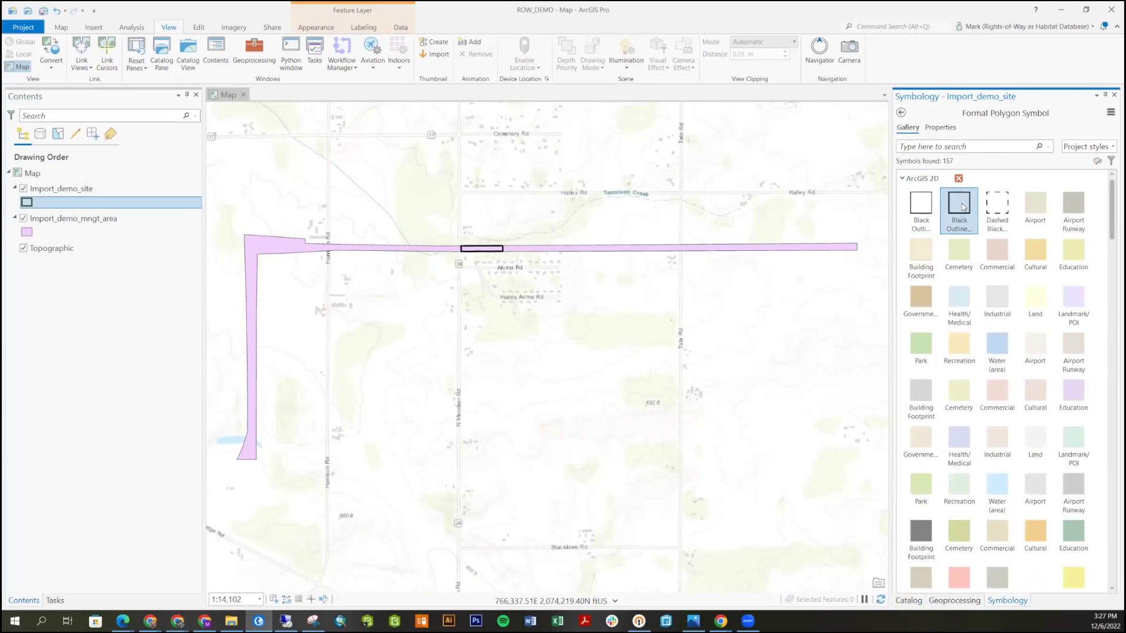
pyautogui.click(941, 127)
pyautogui.click(1113, 212)
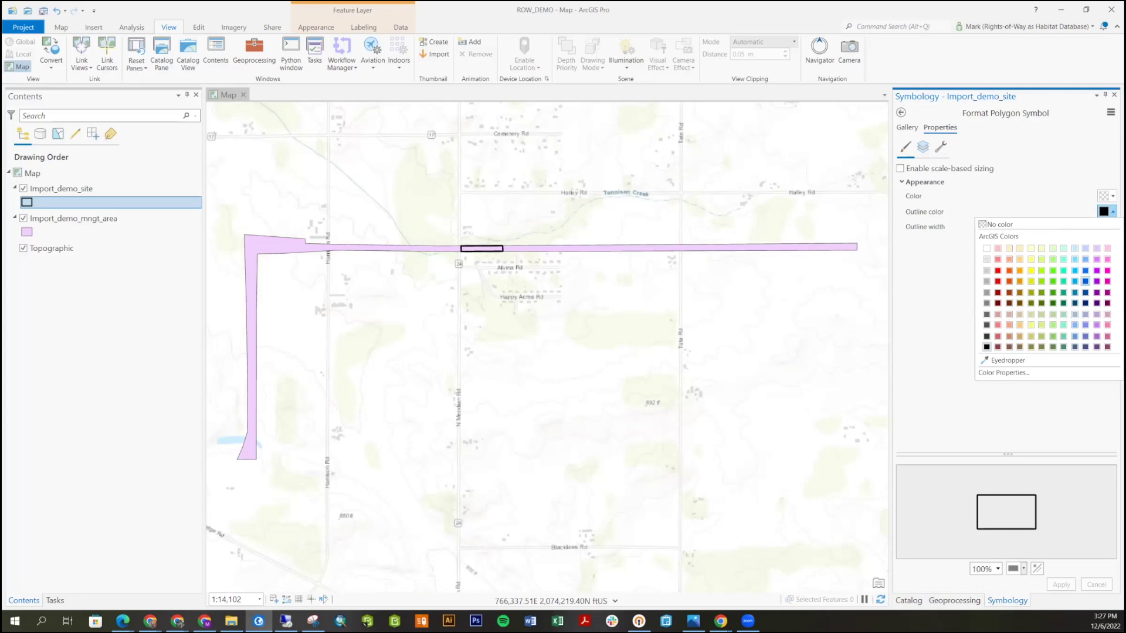
pyautogui.click(1096, 271)
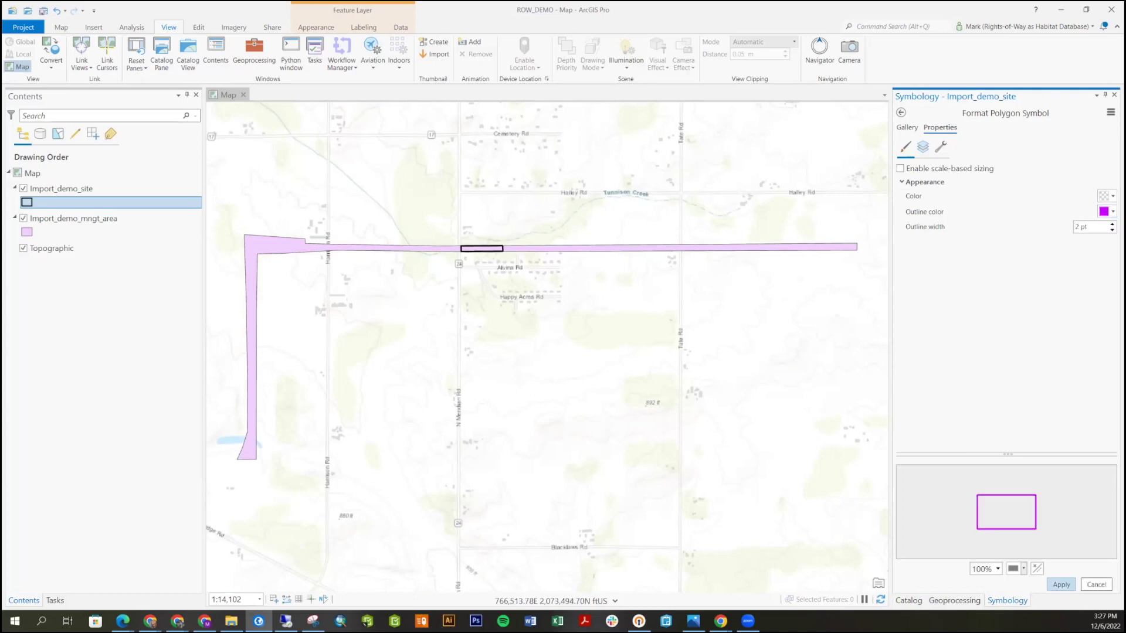
pyautogui.click(1061, 584)
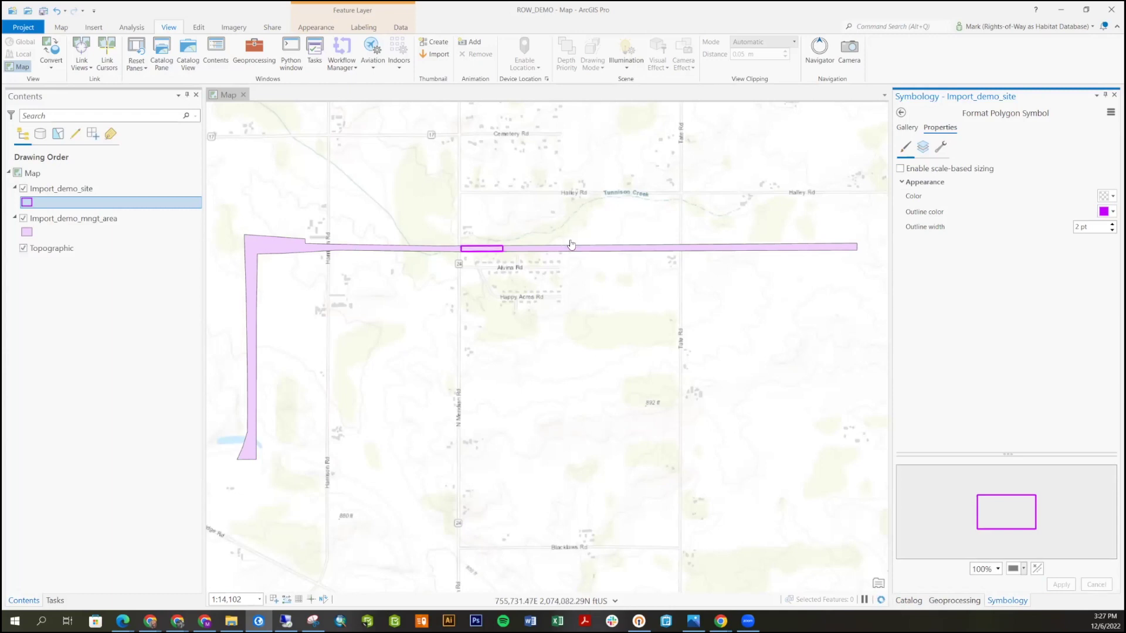
# Give the Import_demo_mngt_area layer the 2 pt black outline symbol without fill, and recolor its outline dark red
pyautogui.click(30, 233)
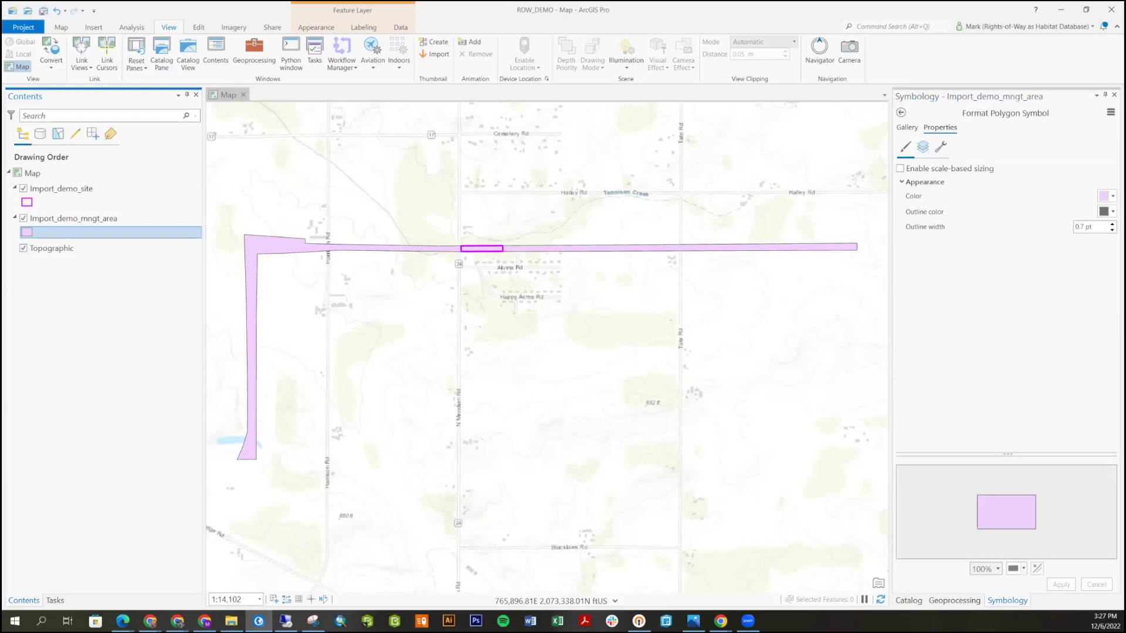
pyautogui.click(1108, 195)
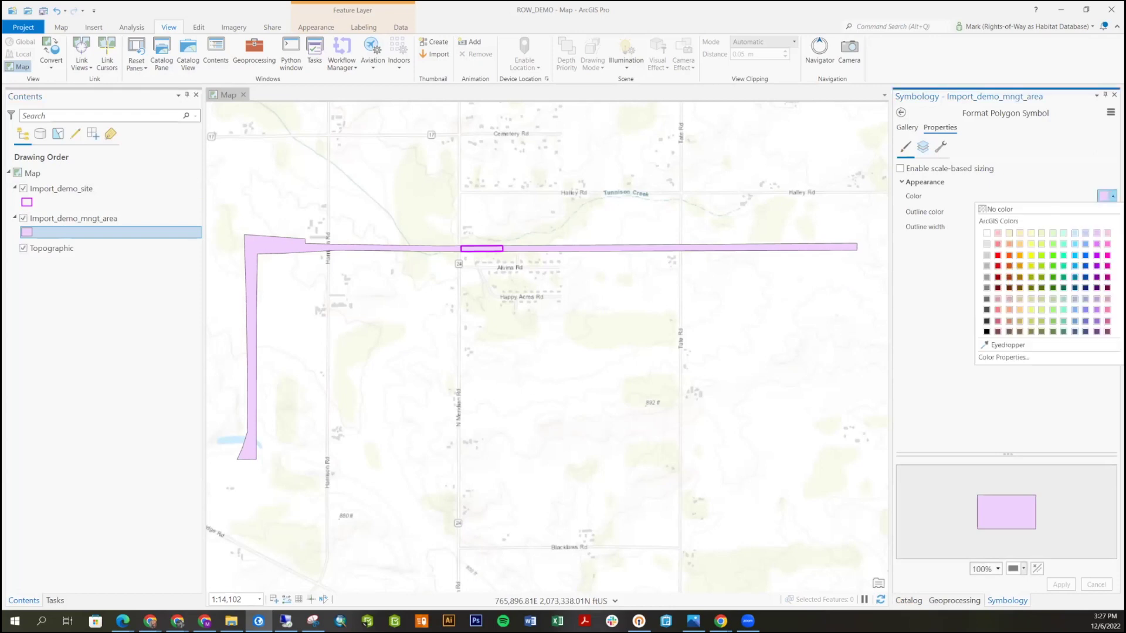
pyautogui.click(916, 134)
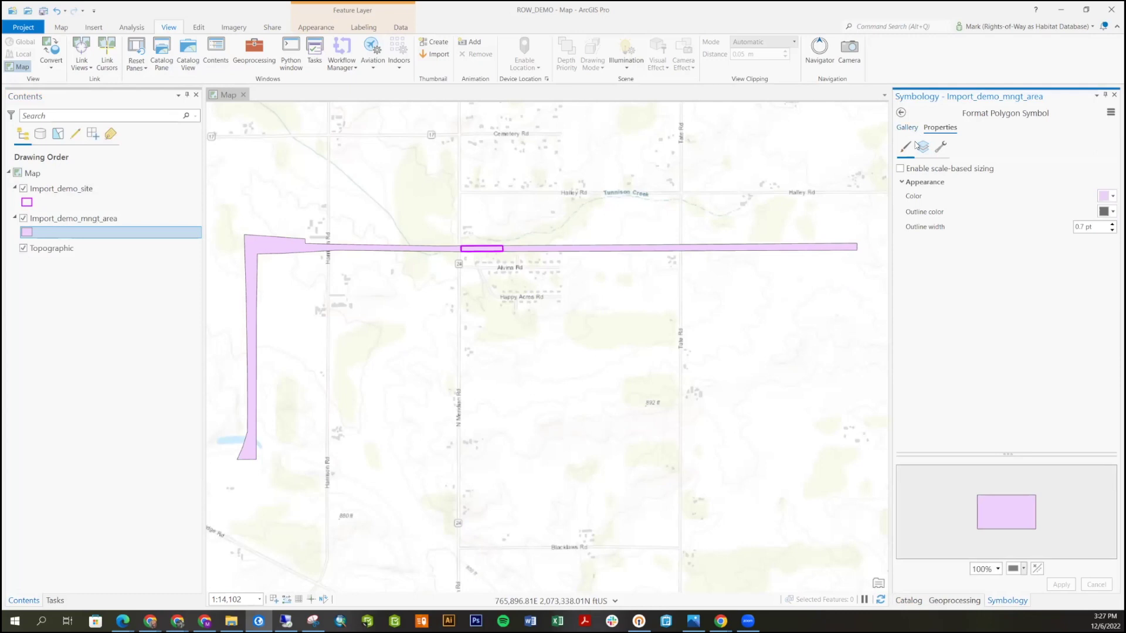
pyautogui.click(907, 129)
pyautogui.click(955, 204)
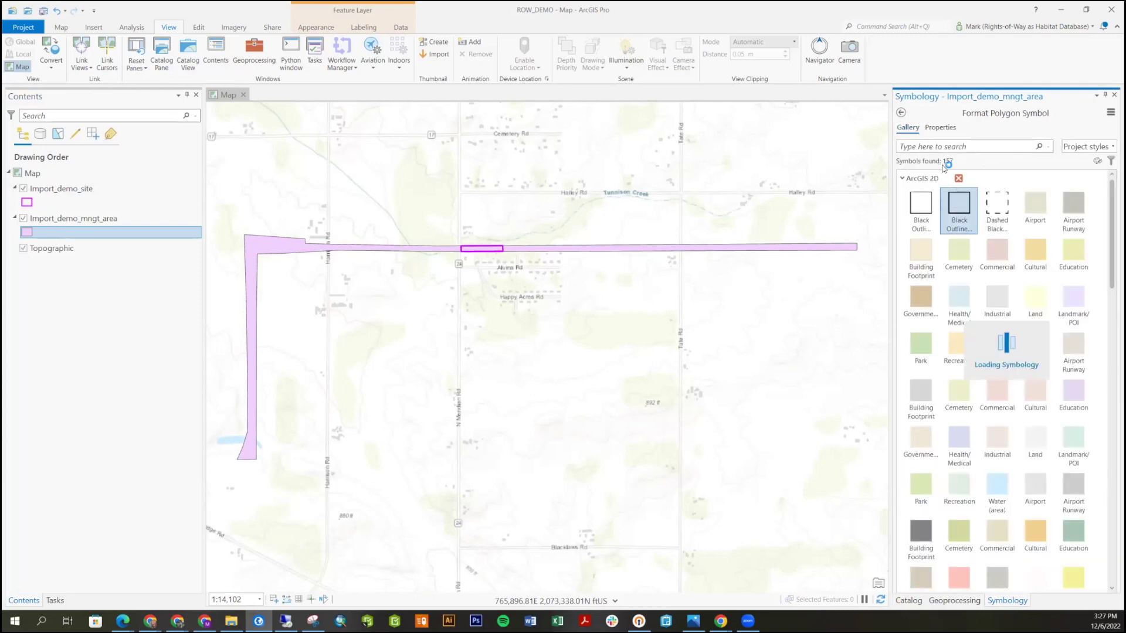
pyautogui.click(940, 128)
pyautogui.click(1112, 211)
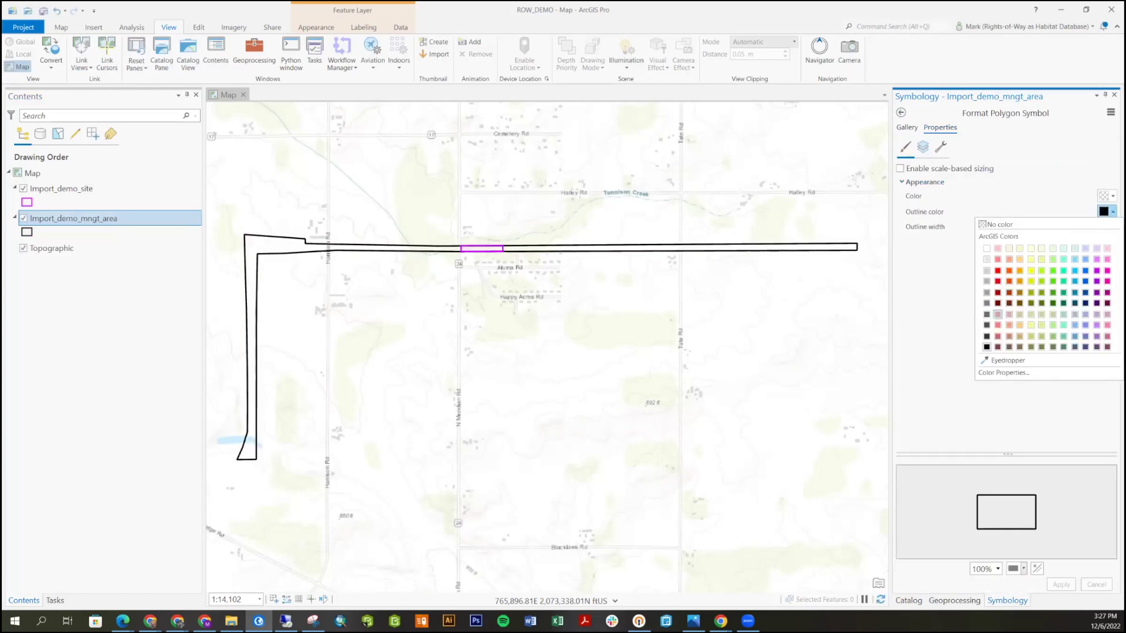
pyautogui.click(997, 292)
pyautogui.click(1060, 585)
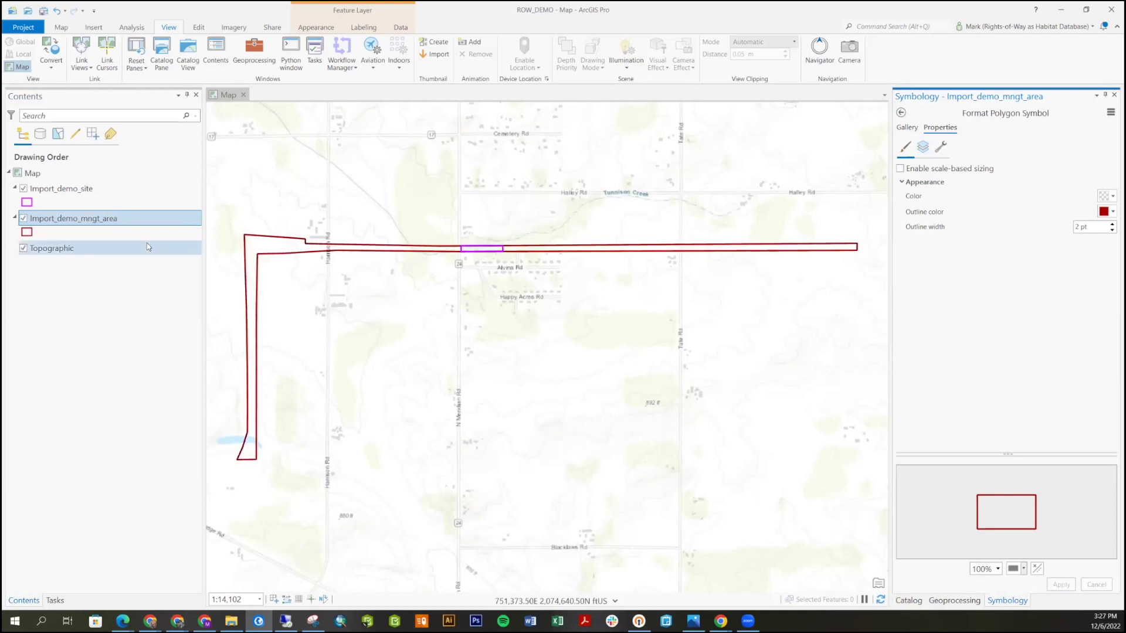
pyautogui.keyDown('ctrl'); pyautogui.click(61, 188); pyautogui.keyUp('ctrl')
pyautogui.click(83, 234)
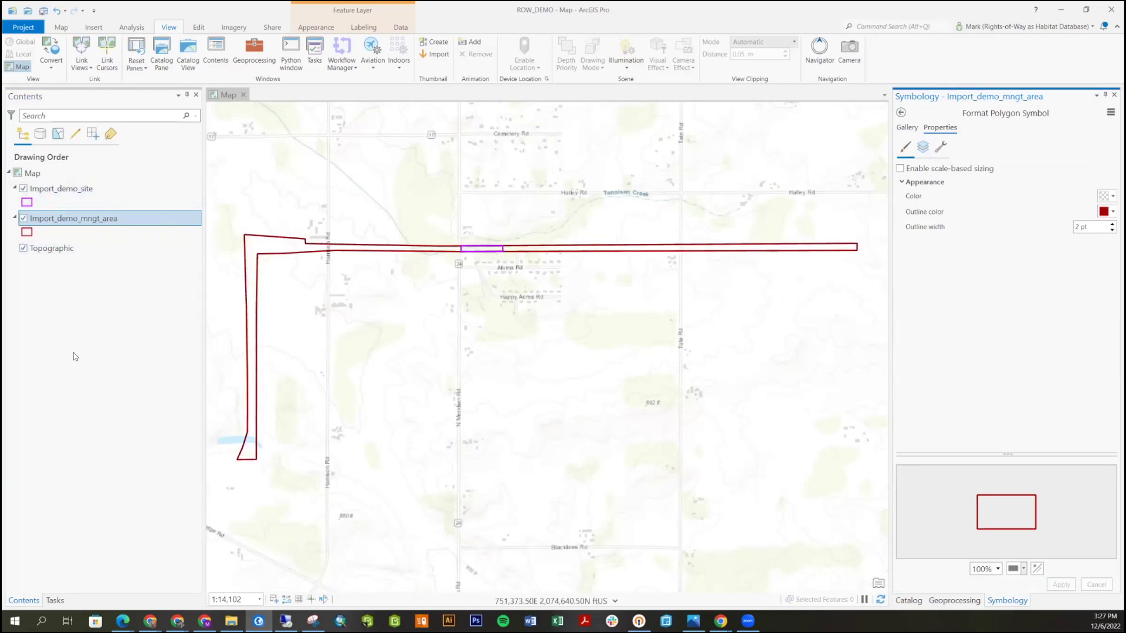
# Browse the portal groups in the catalog and open the DEMO Management Group
pyautogui.click(901, 601)
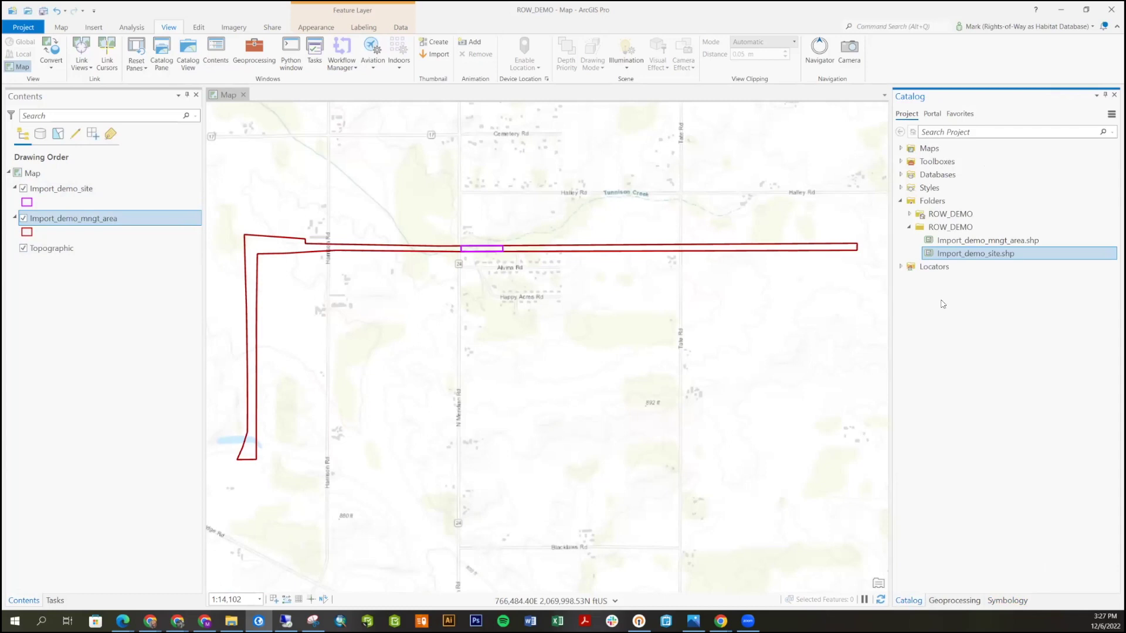
pyautogui.click(932, 114)
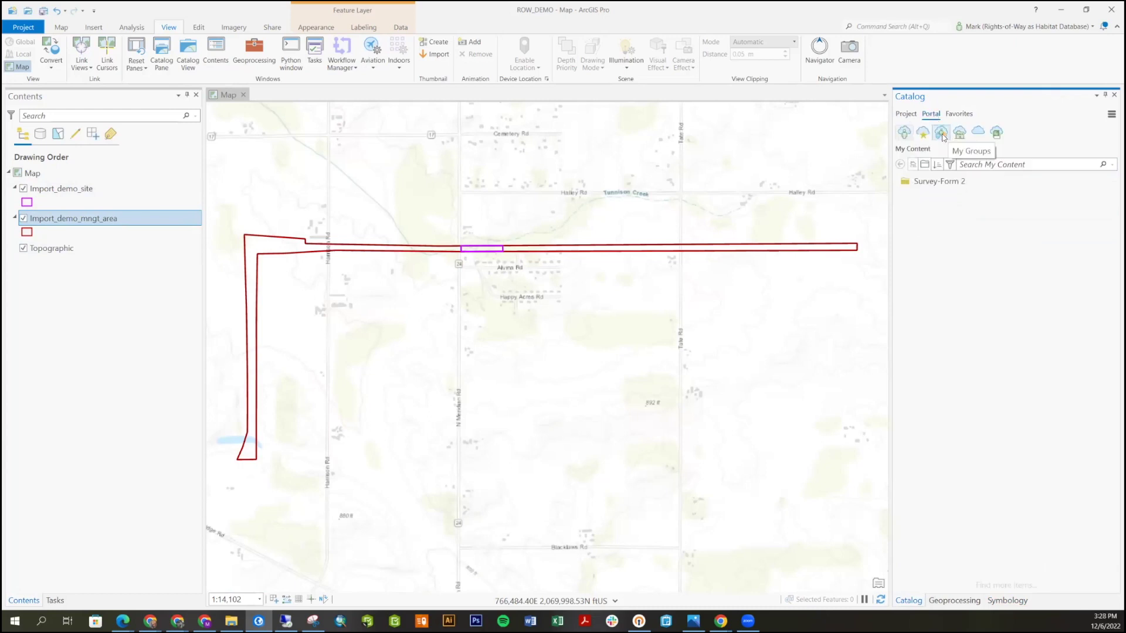
pyautogui.click(941, 133)
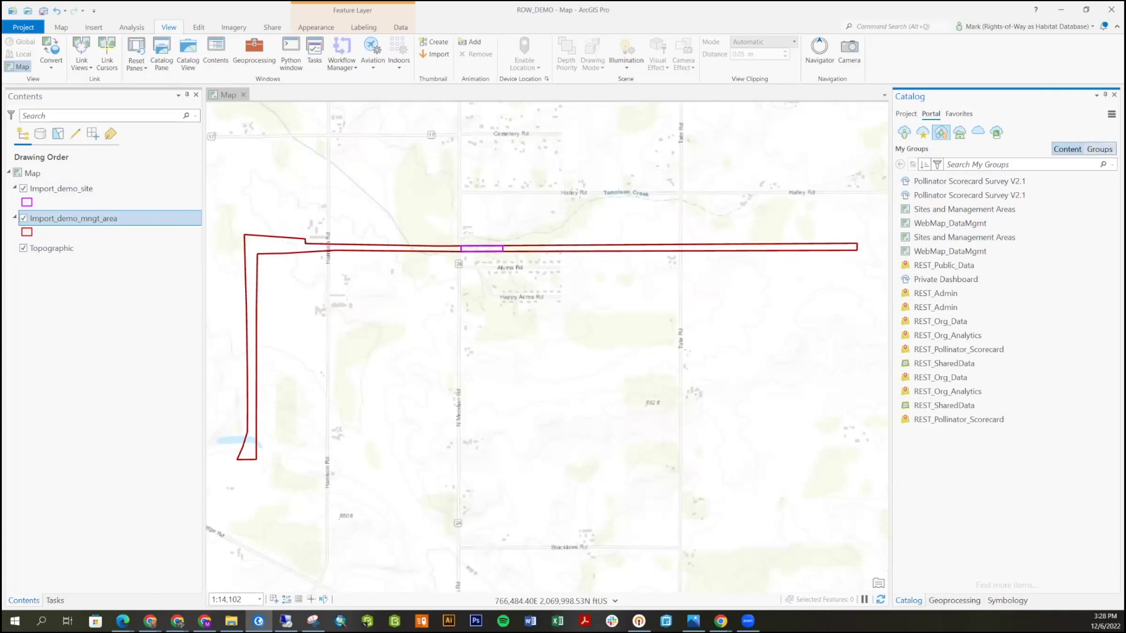
pyautogui.click(1099, 149)
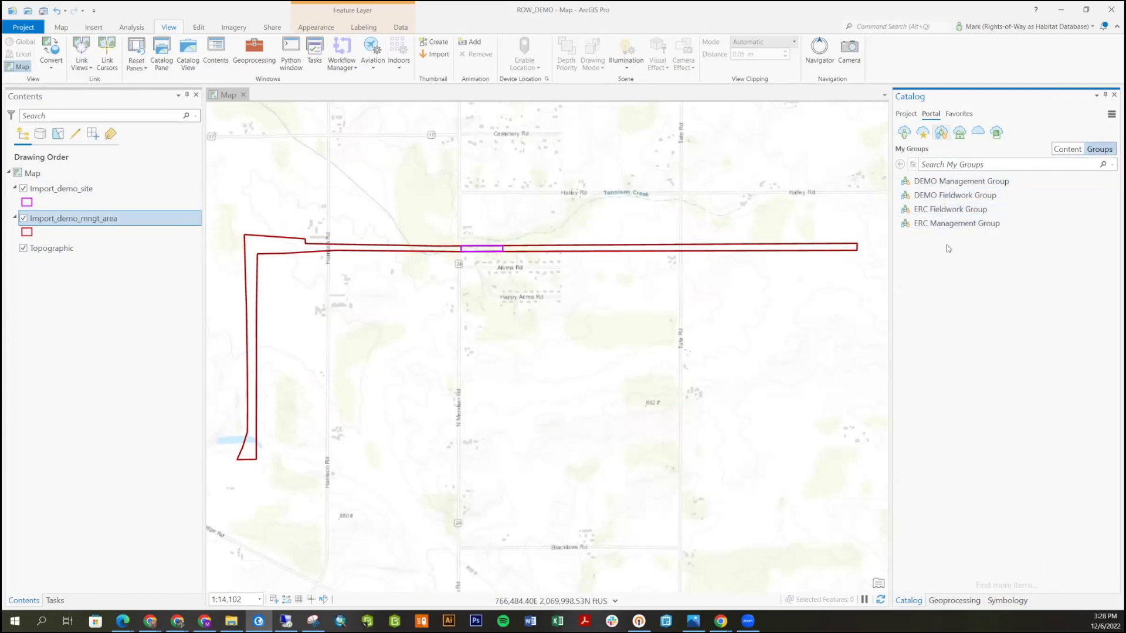
pyautogui.click(957, 184)
pyautogui.doubleClick(957, 185)
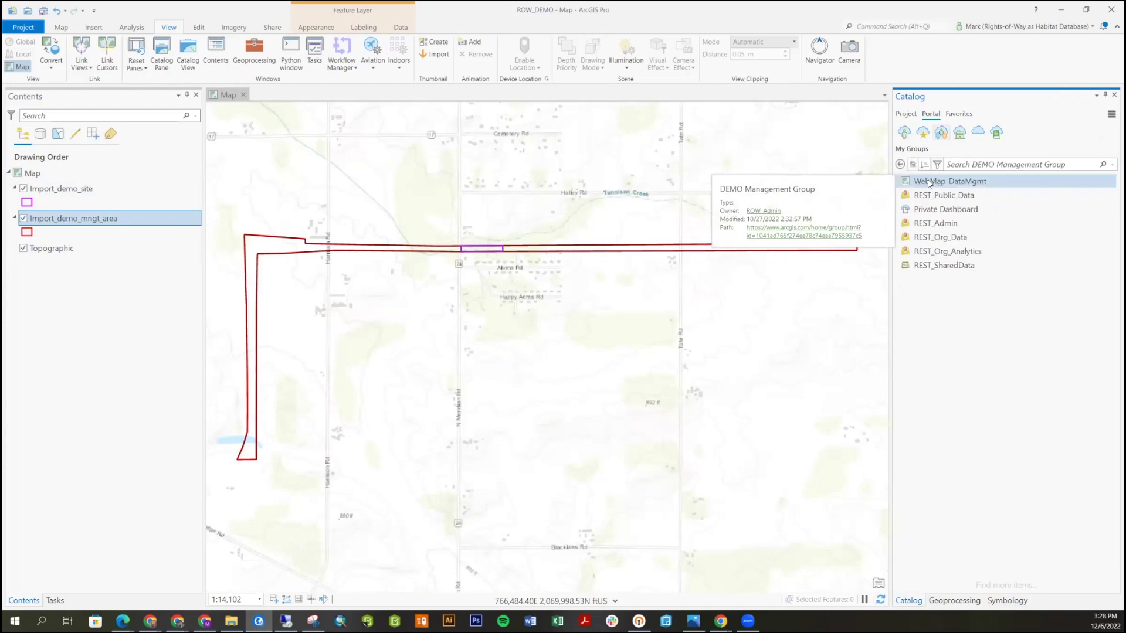
# Add the REST_Org_Data feature layer from the DEMO Management Group to the current map, and expand its sublayers
pyautogui.click(1028, 265)
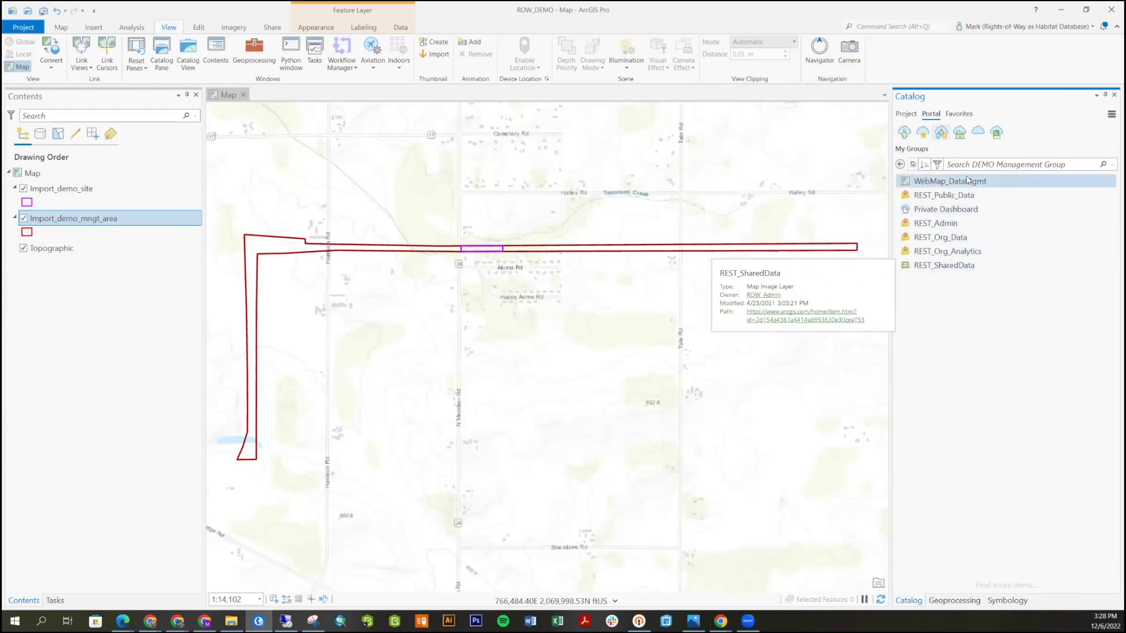
pyautogui.click(961, 223)
pyautogui.click(965, 240)
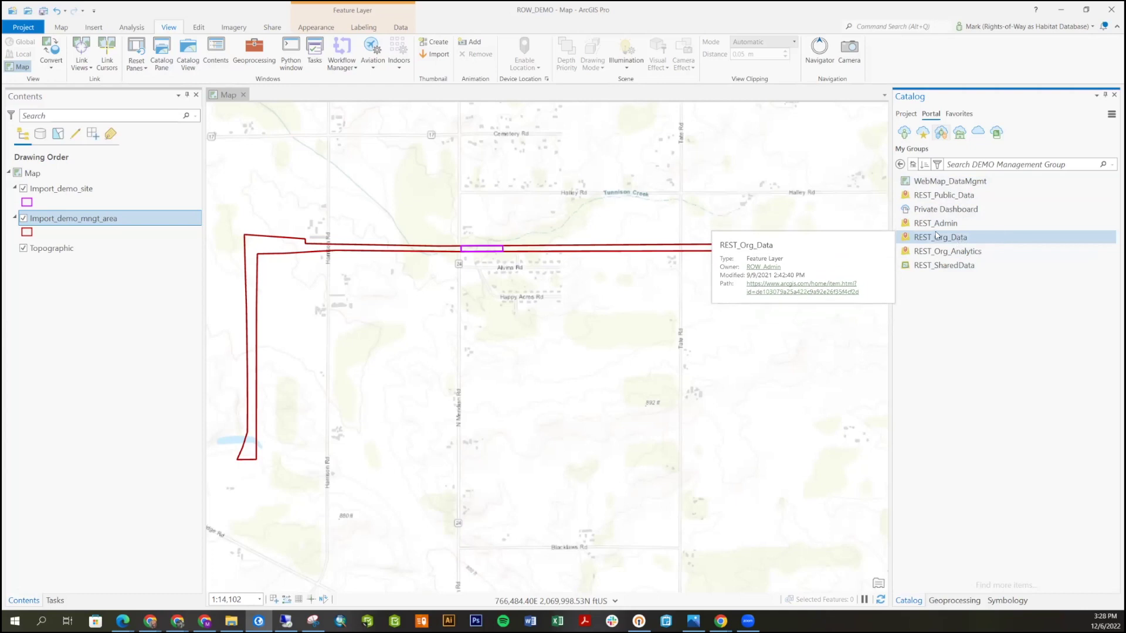
pyautogui.moveTo(951, 198)
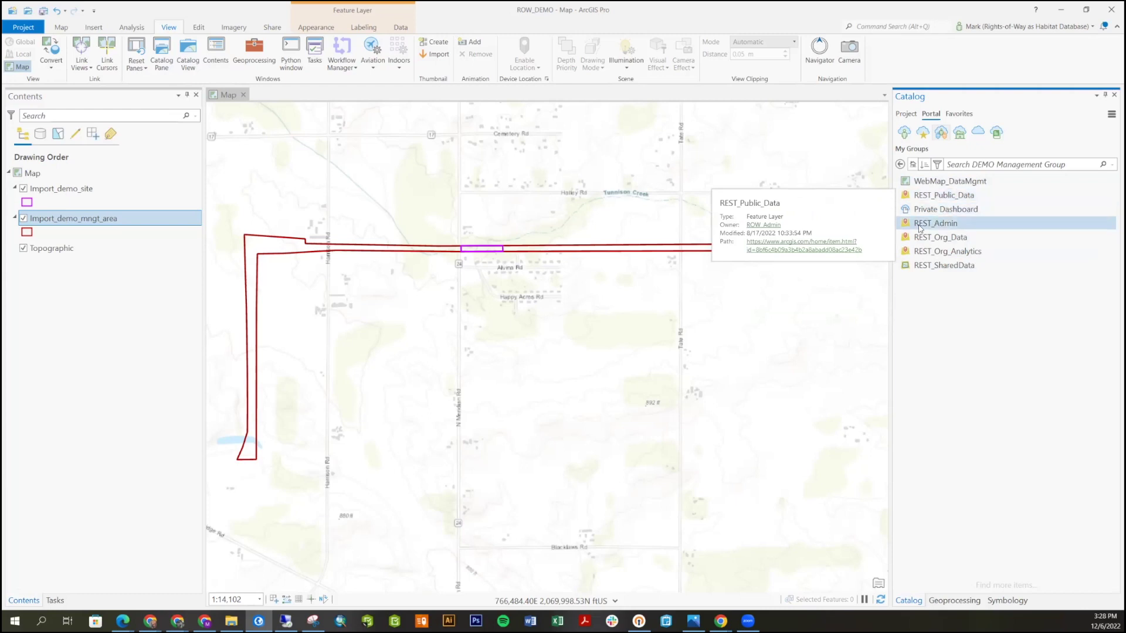
pyautogui.moveTo(924, 228)
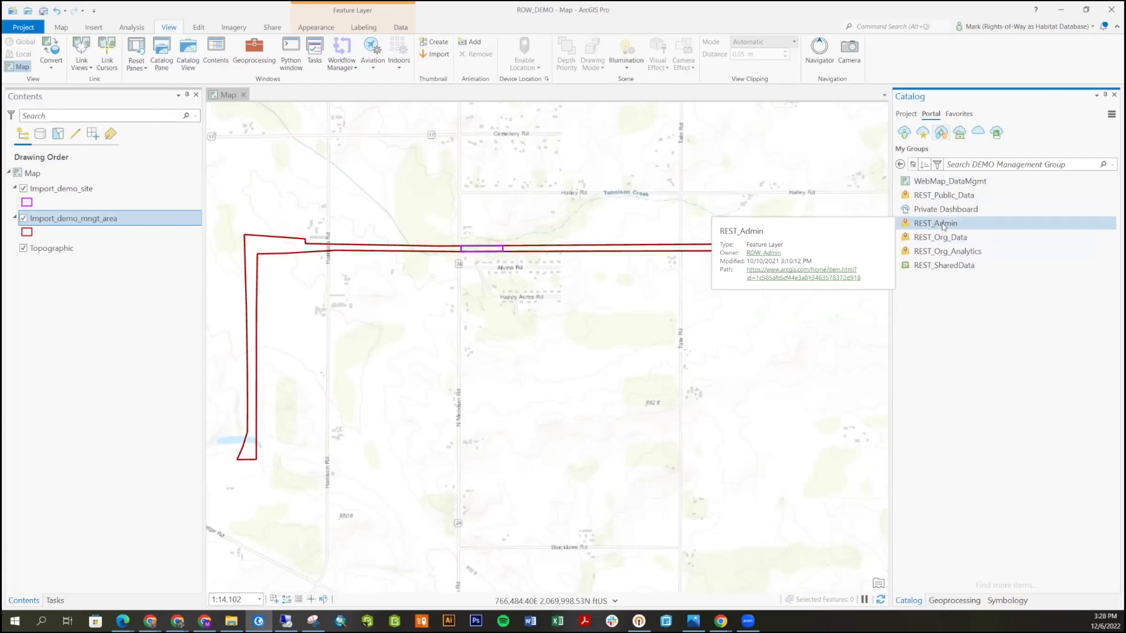
pyautogui.click(936, 241)
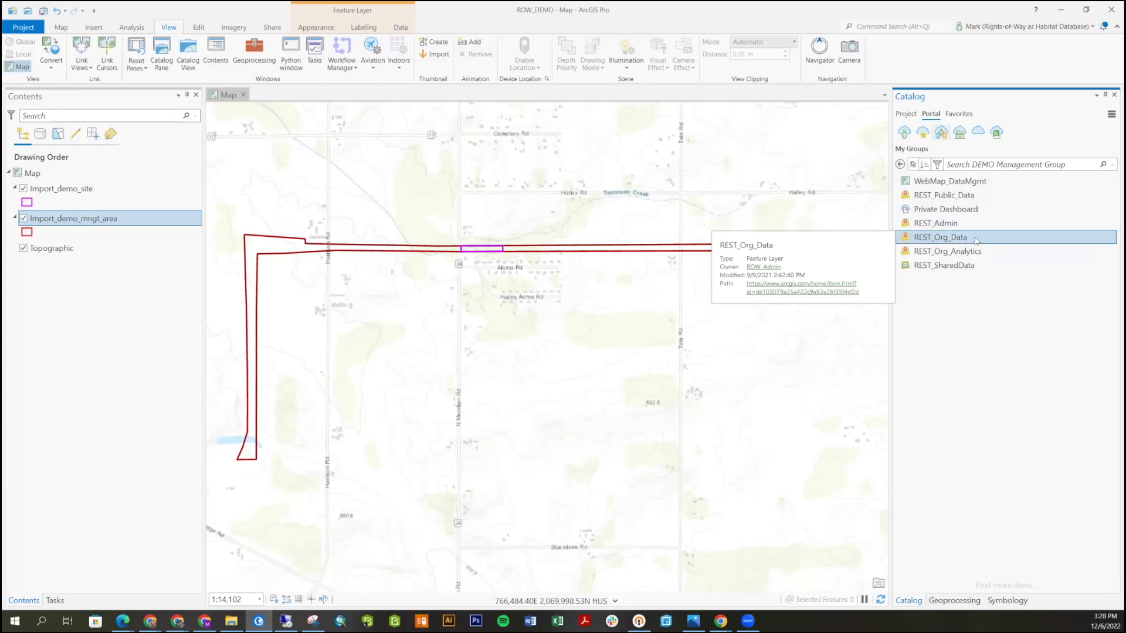
pyautogui.rightClick(929, 240)
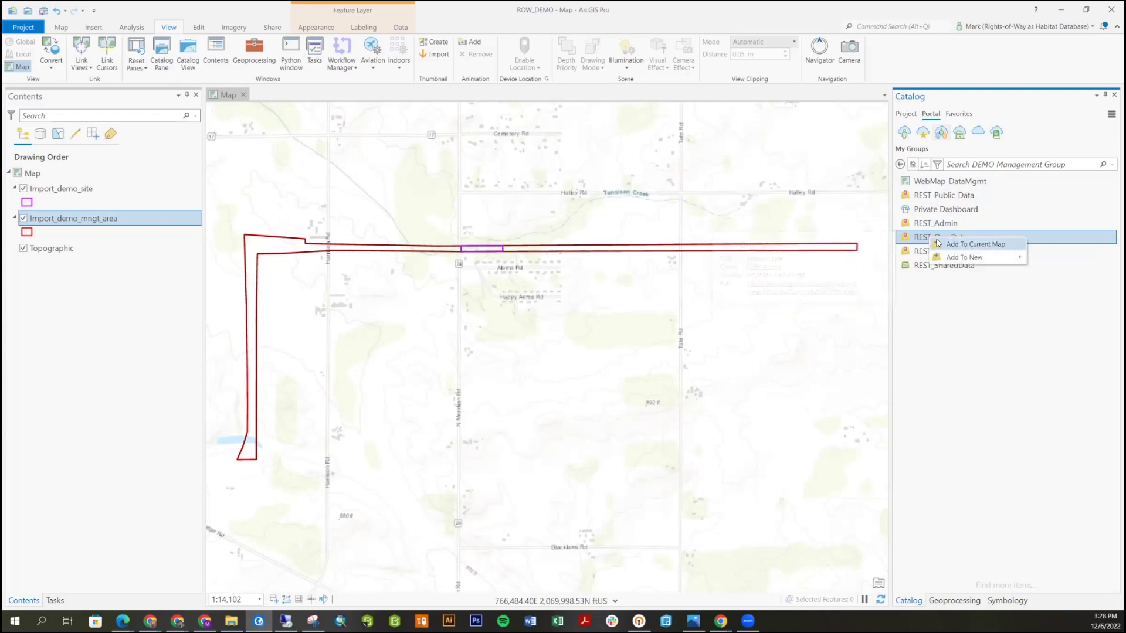
pyautogui.click(954, 243)
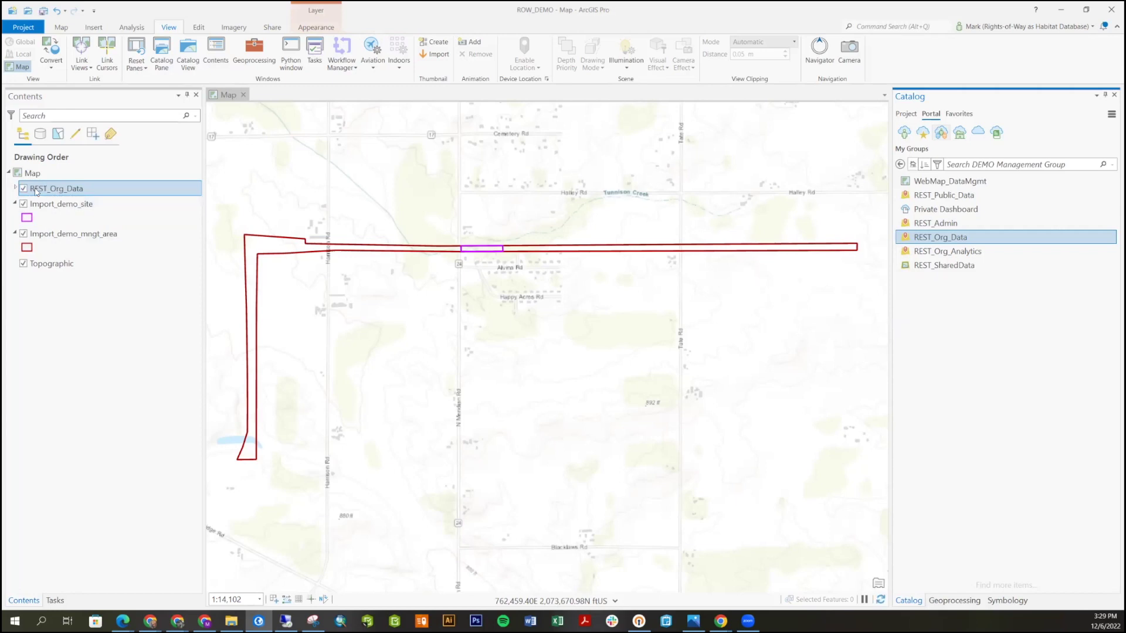
pyautogui.click(15, 188)
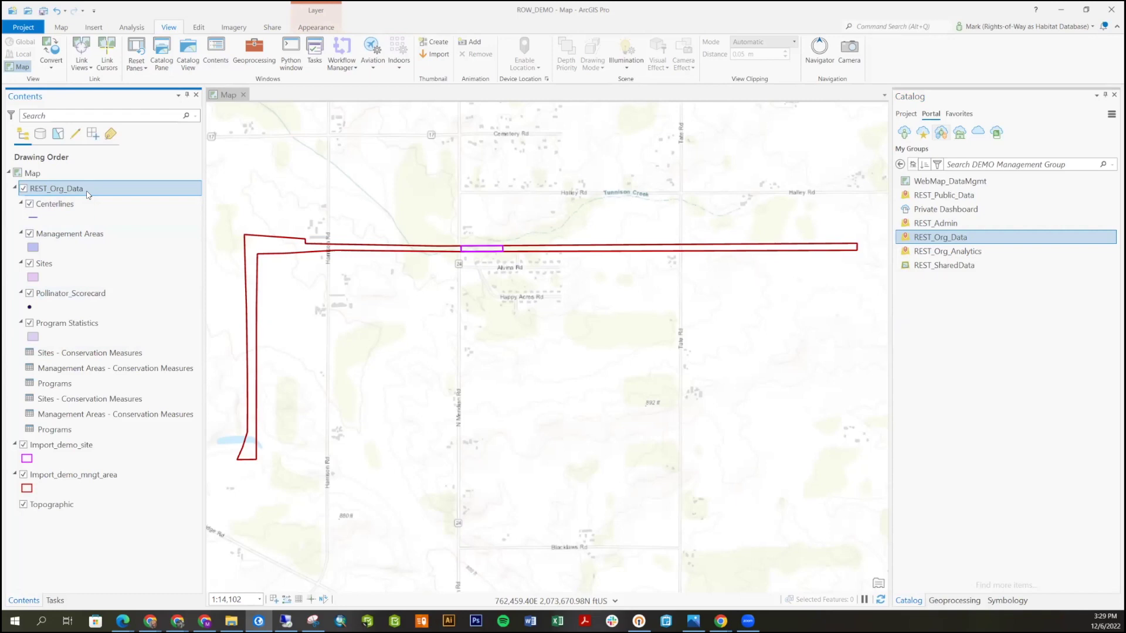
# Group the Import_demo_site and Import_demo_mngt_area layers as LOCAL DATA, and place the group above the collapsed REST_Org_Data layer
pyautogui.click(69, 447)
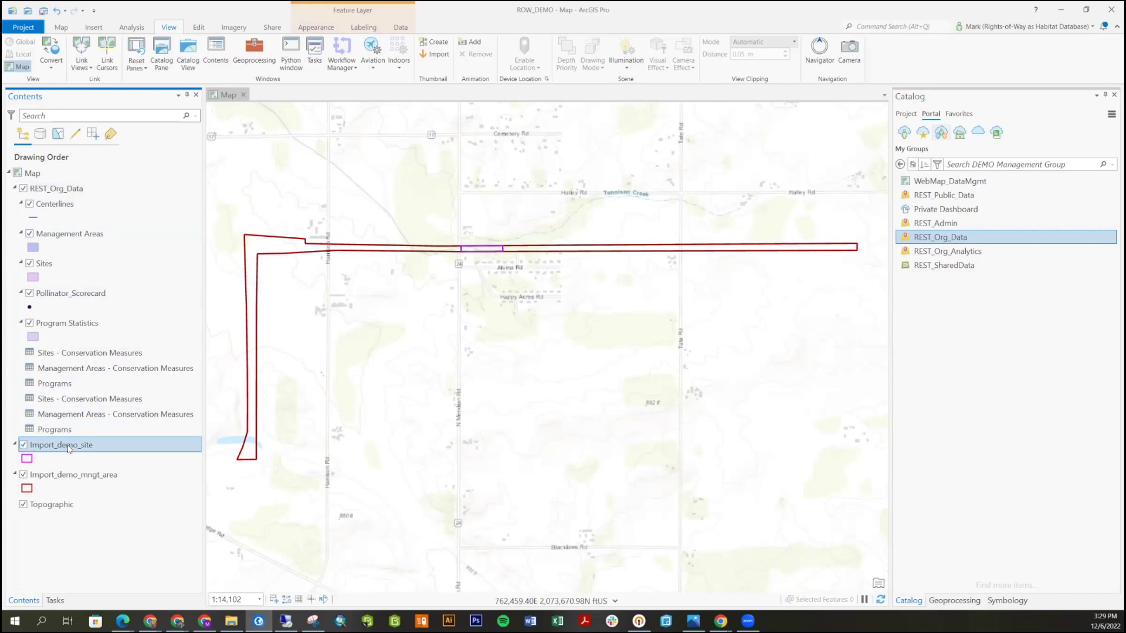
pyautogui.keyDown('ctrl'); pyautogui.click(75, 476); pyautogui.keyUp('ctrl')
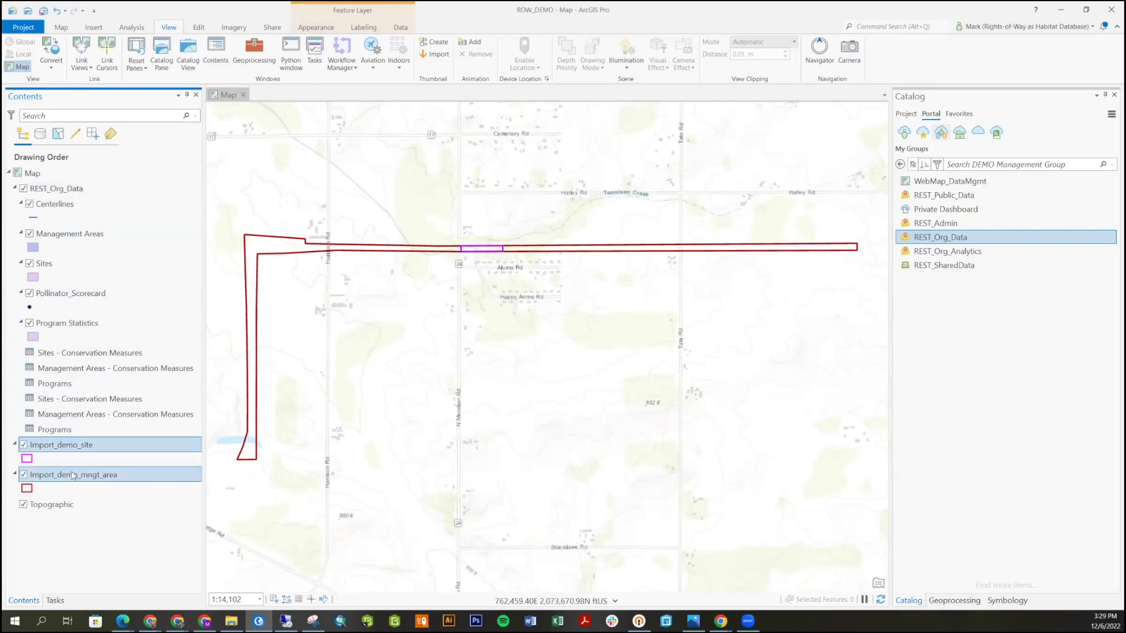
pyautogui.rightClick(88, 447)
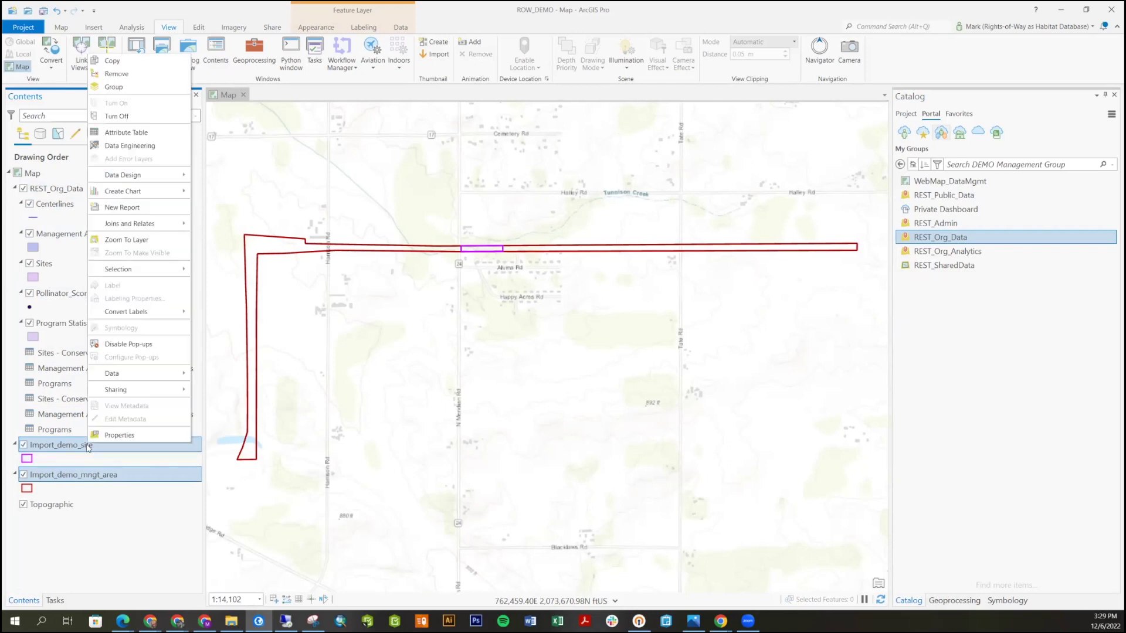
pyautogui.click(122, 94)
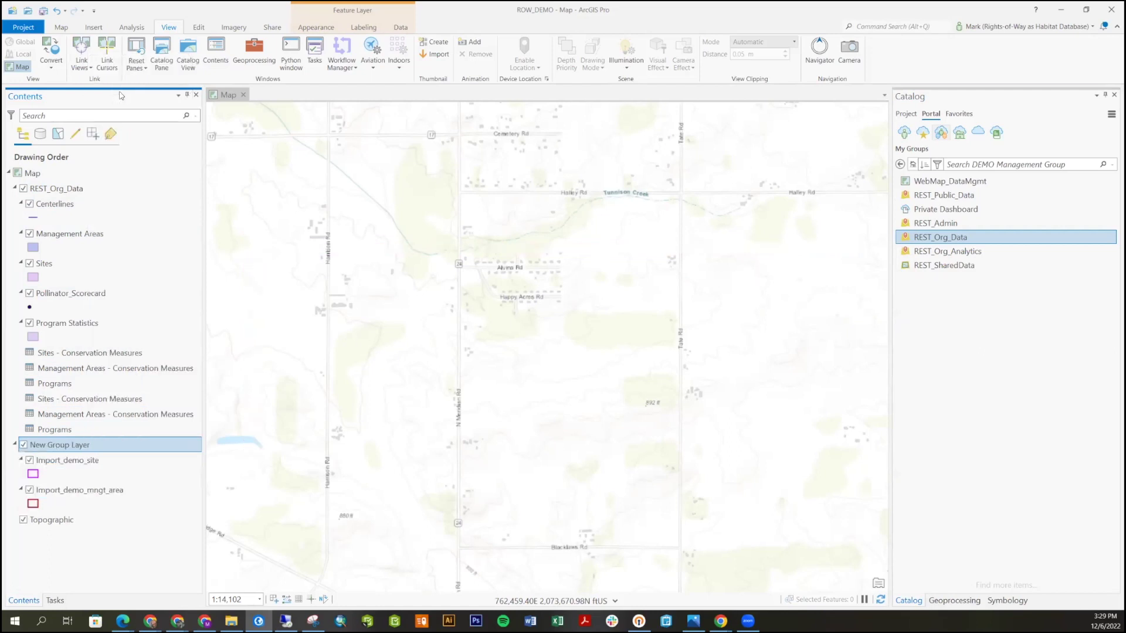
pyautogui.click(73, 446)
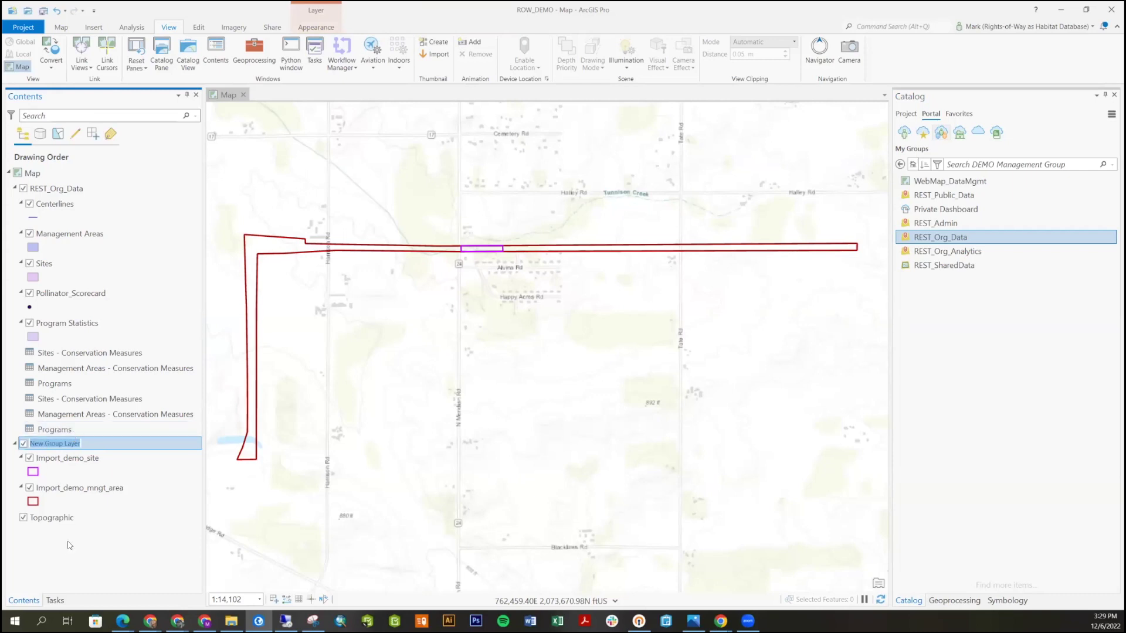
pyautogui.write('I')
pyautogui.press('Return')
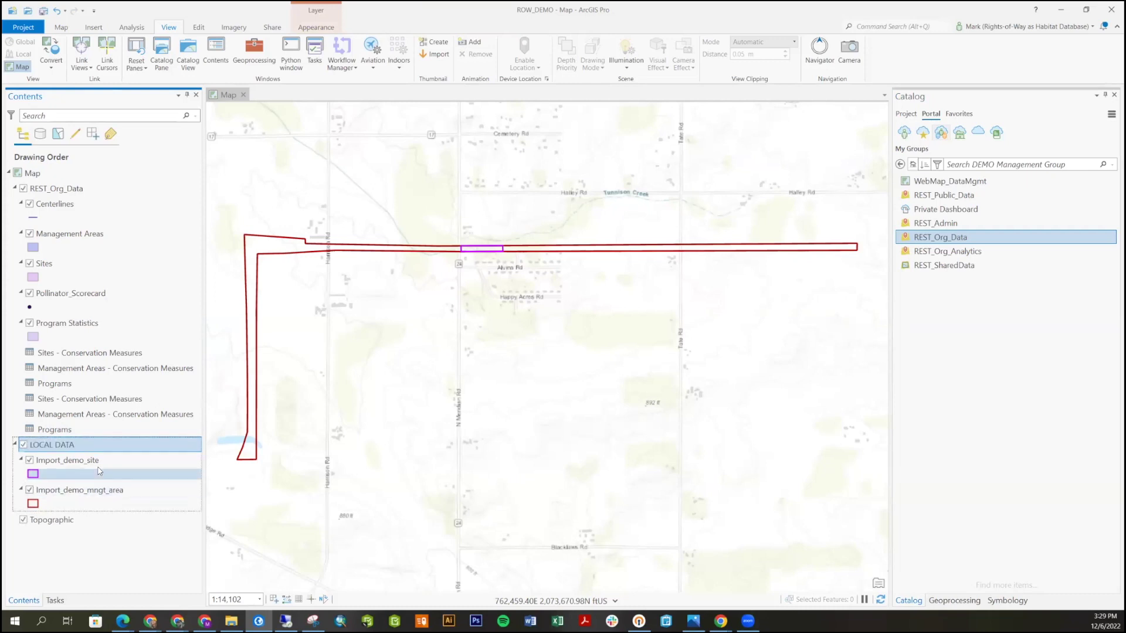
pyautogui.moveTo(69, 436); pyautogui.dragTo(59, 188)
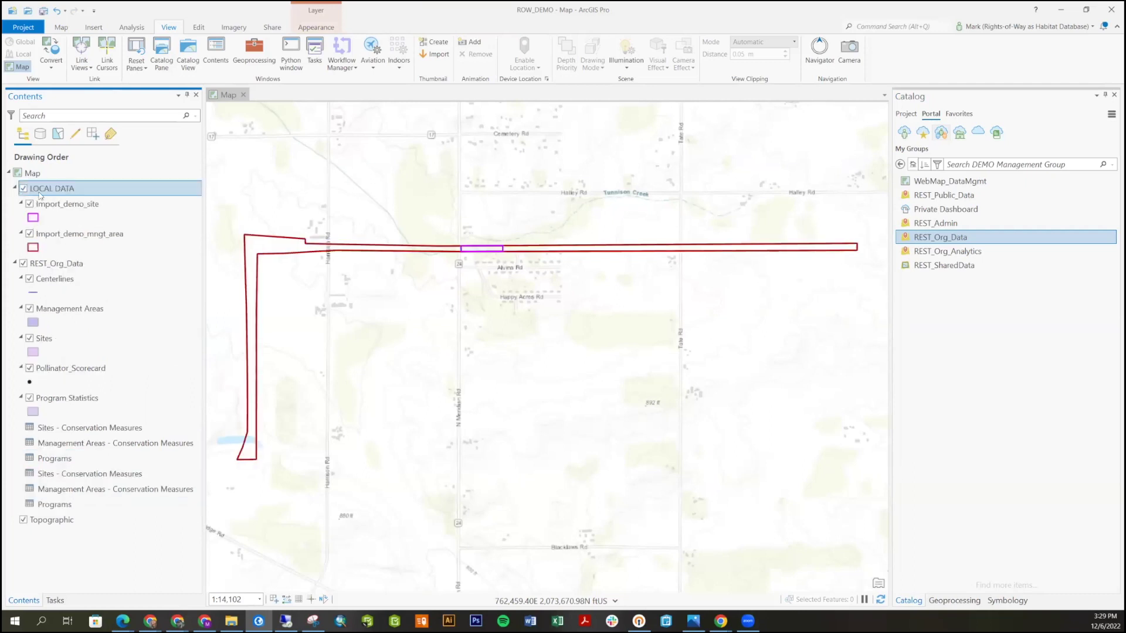
pyautogui.click(15, 263)
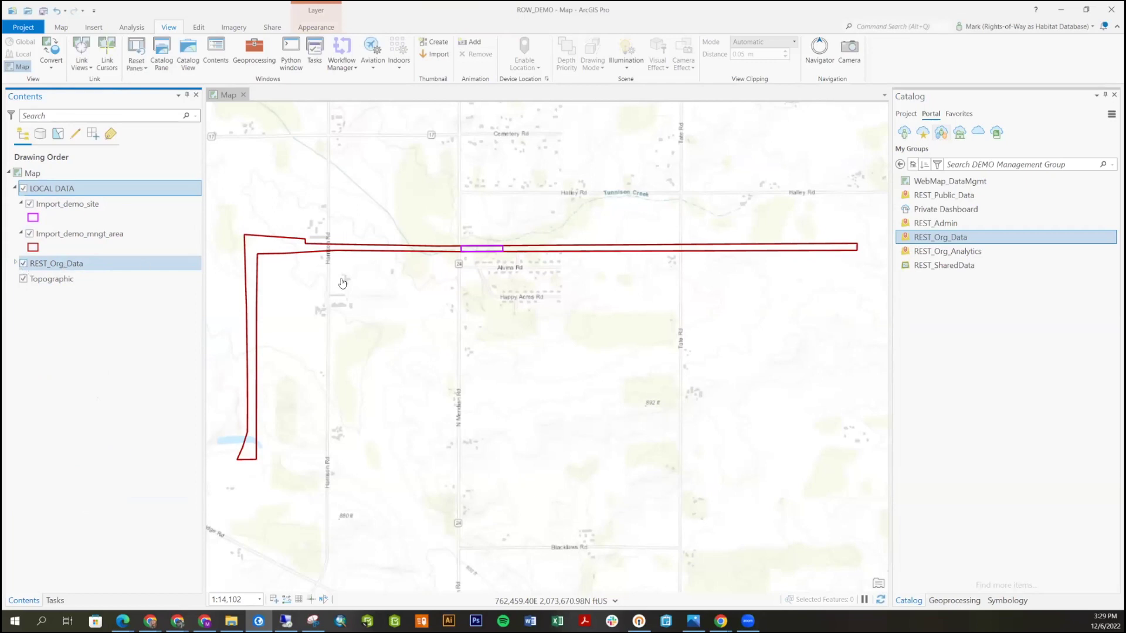
# Hide the LOCAL DATA group, expand REST_Org_Data, and examine where its features lie around Chicago and the wider region
pyautogui.scroll(-3, 394, 305)
pyautogui.scroll(-4, 394, 305)
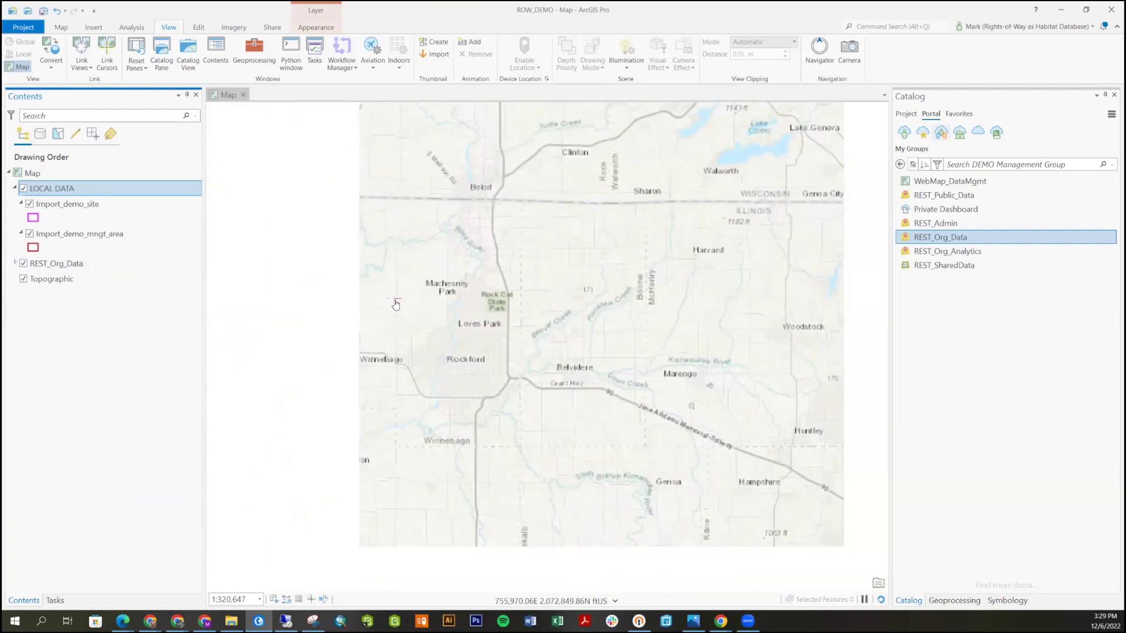
pyautogui.scroll(-1, 391, 306)
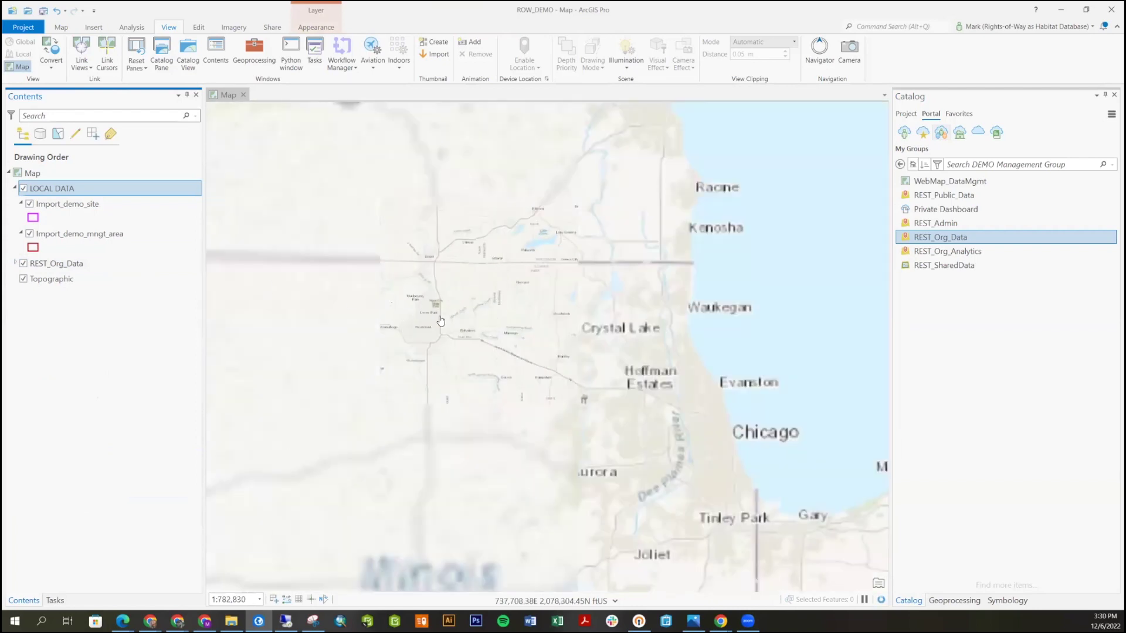
pyautogui.moveTo(666, 454); pyautogui.dragTo(591, 338)
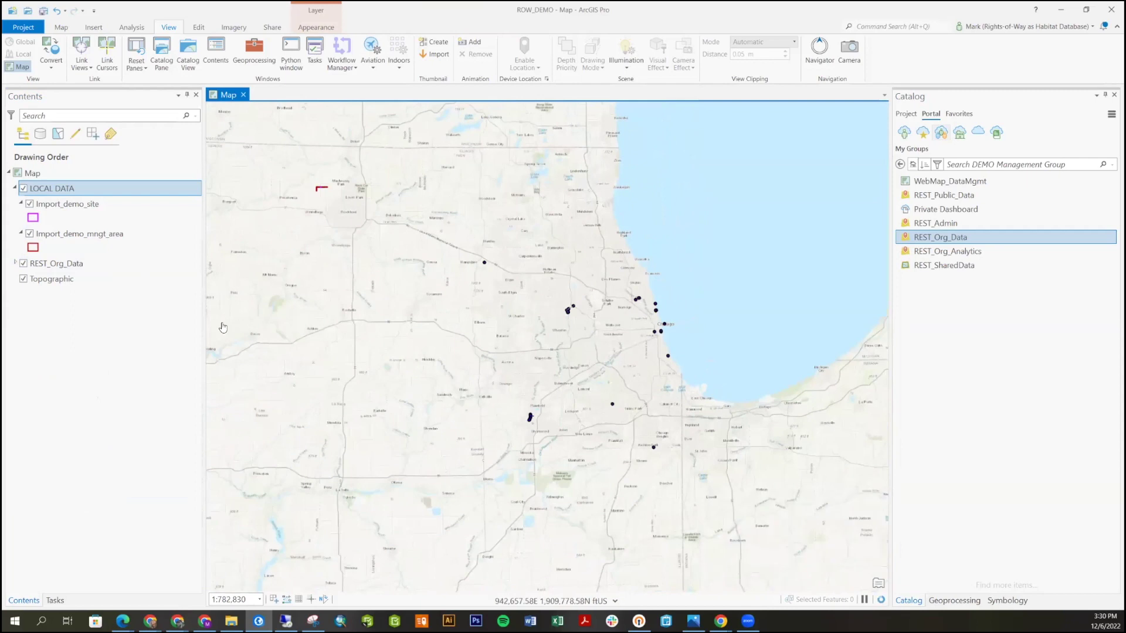
pyautogui.click(23, 190)
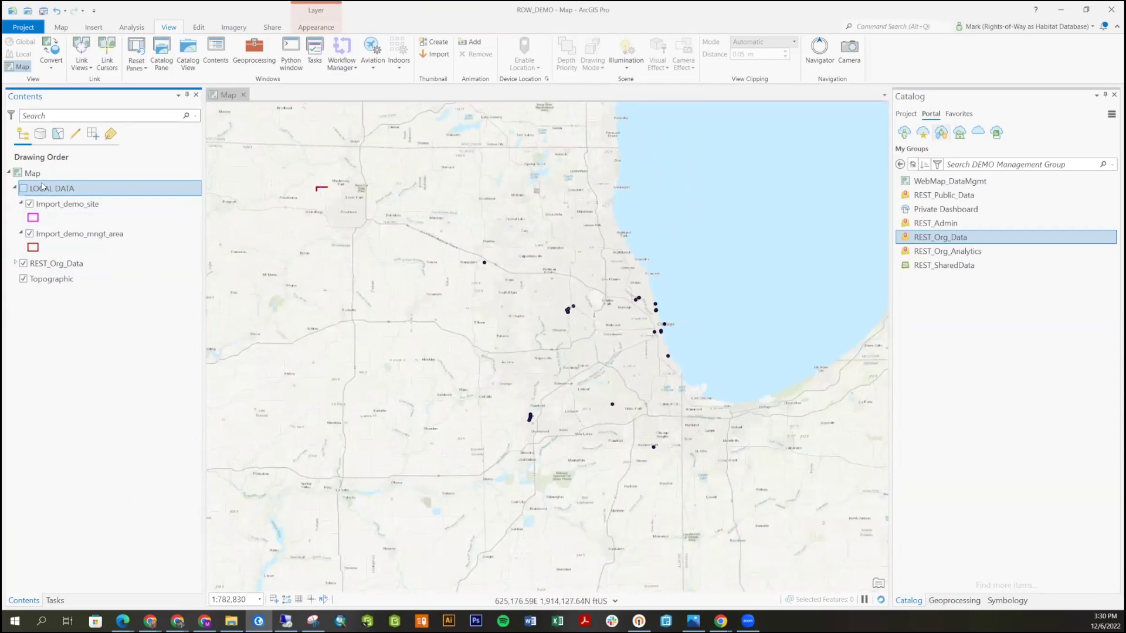
pyautogui.click(15, 264)
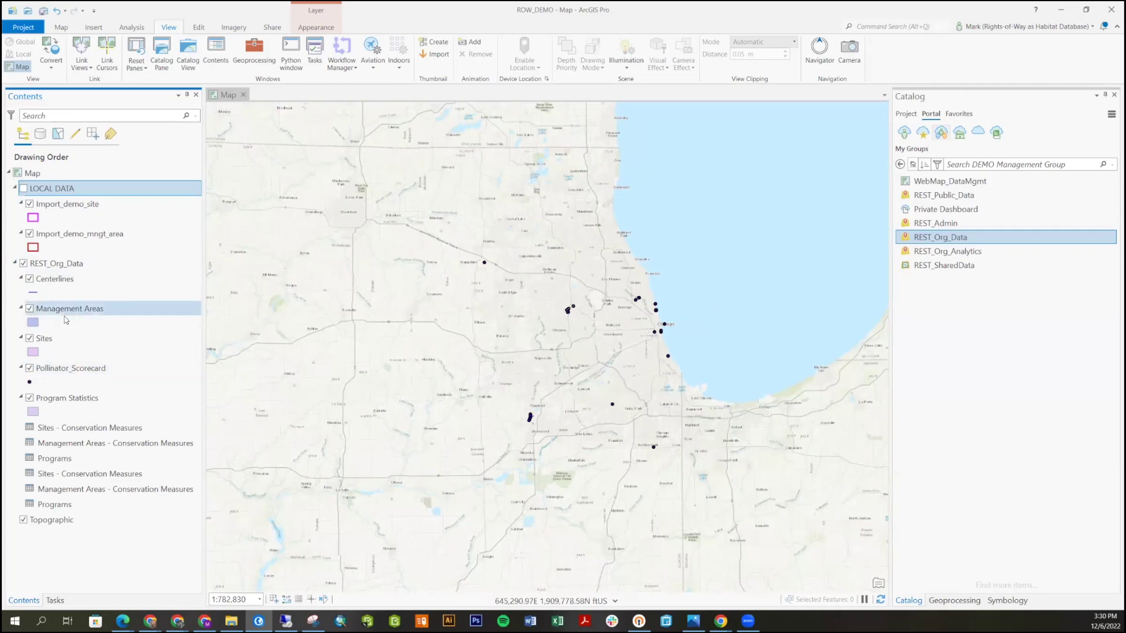
pyautogui.scroll(-4, 542, 349)
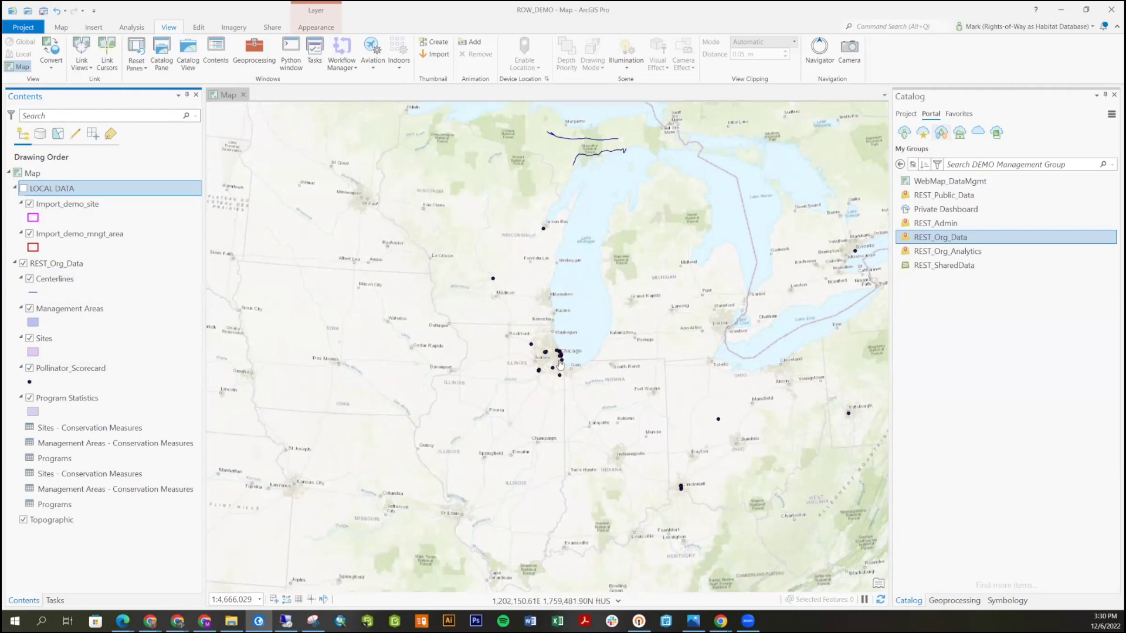
pyautogui.scroll(4, 551, 359)
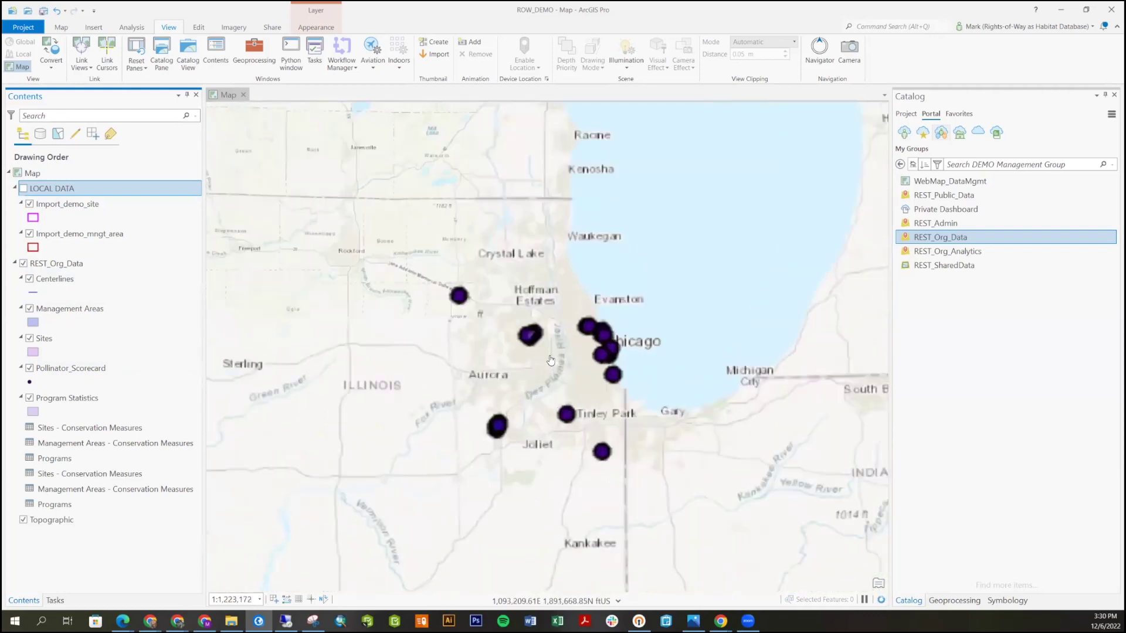
# Select the REST_Org_Data layer and show the project's own items in the catalog
pyautogui.scroll(1, 550, 359)
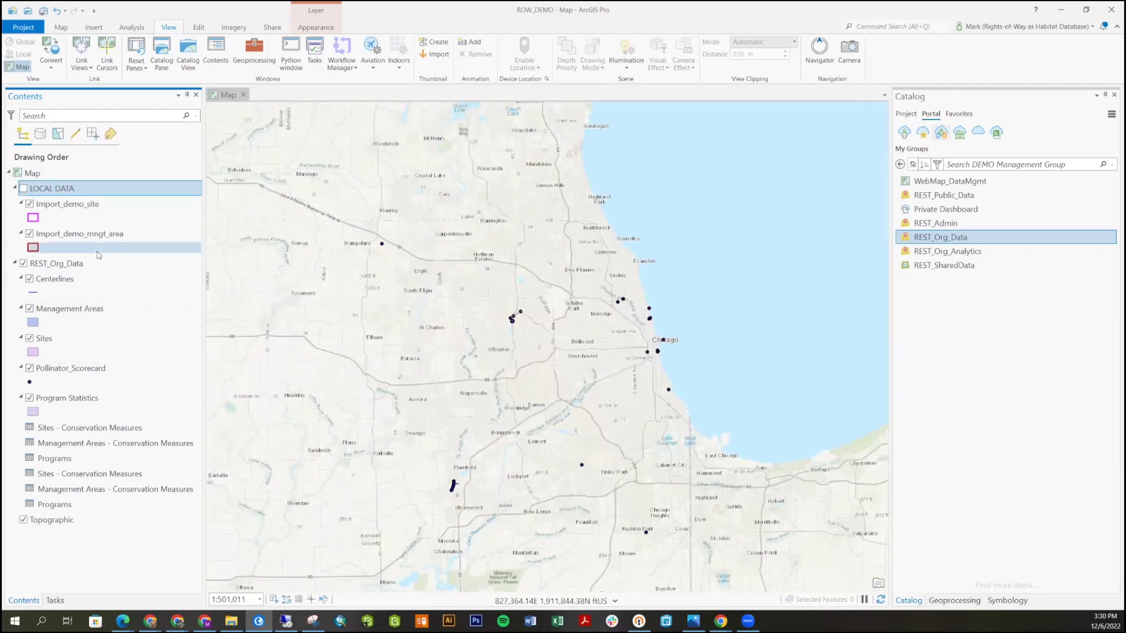
pyautogui.click(131, 267)
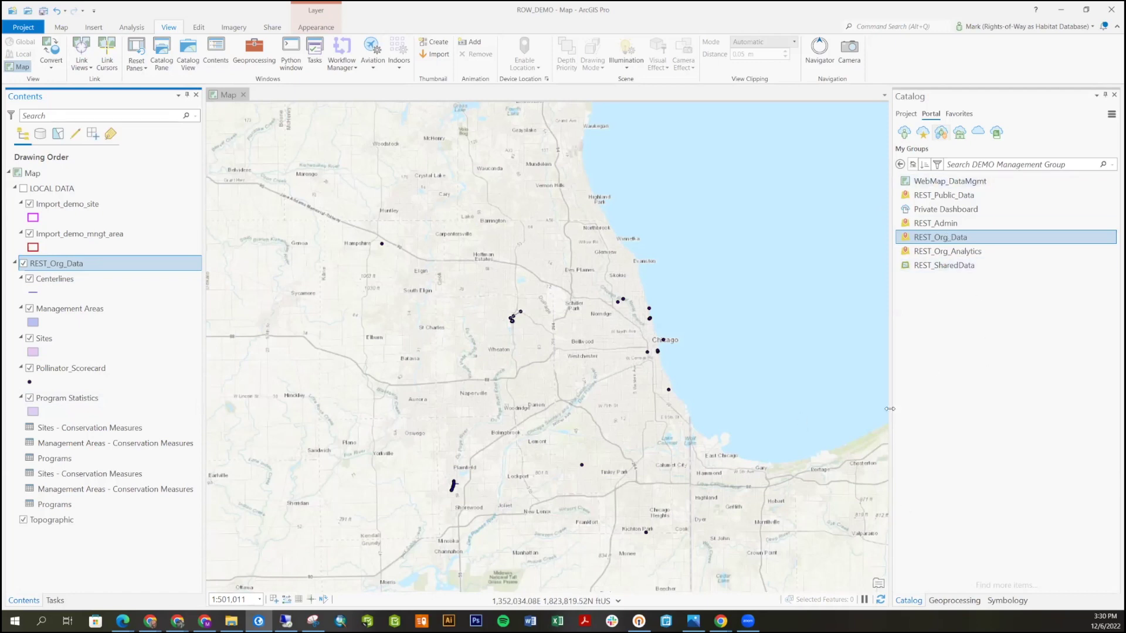
pyautogui.click(906, 115)
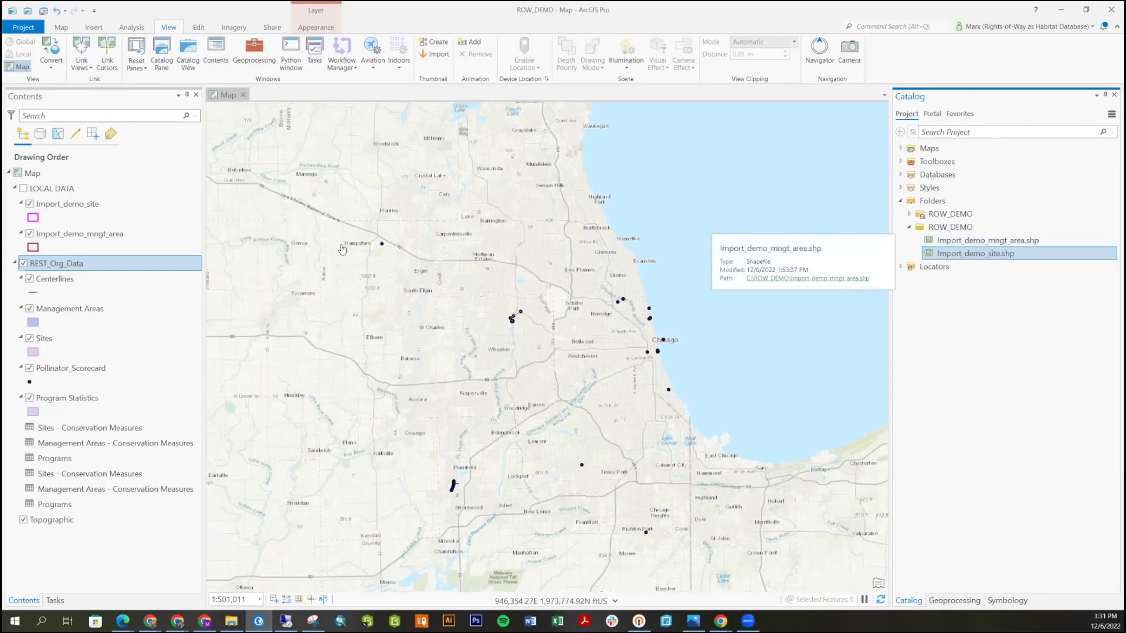
# Show the LOCAL DATA group and zoom to the Import_demo_site layer with the surrounding management area in view
pyautogui.click(23, 189)
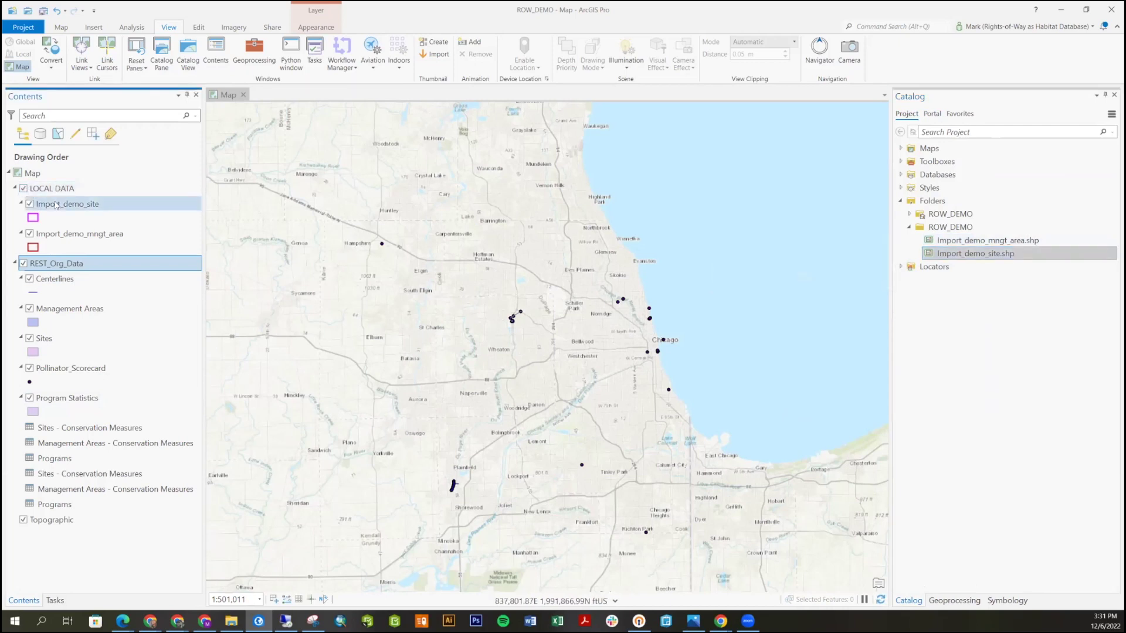
pyautogui.rightClick(56, 204)
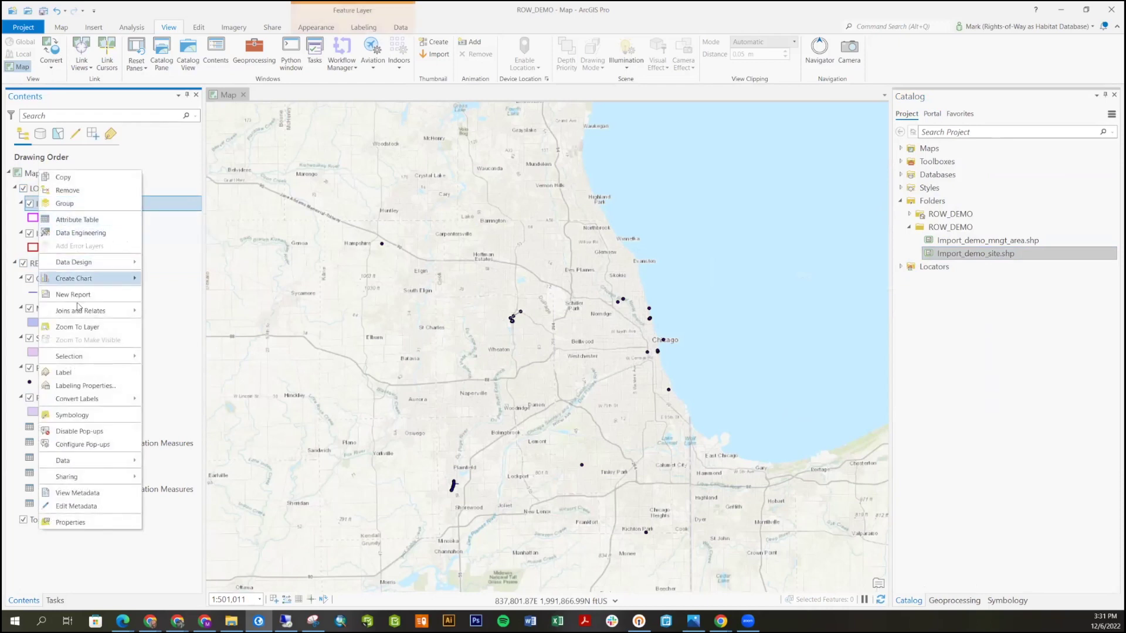
pyautogui.click(76, 327)
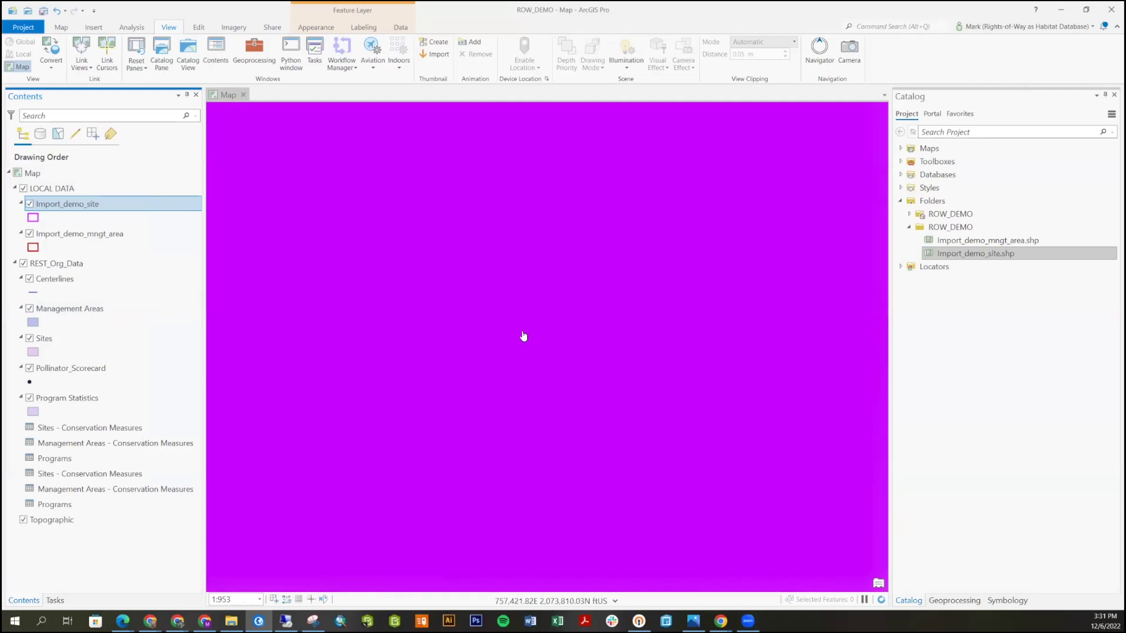
pyautogui.scroll(-5, 522, 338)
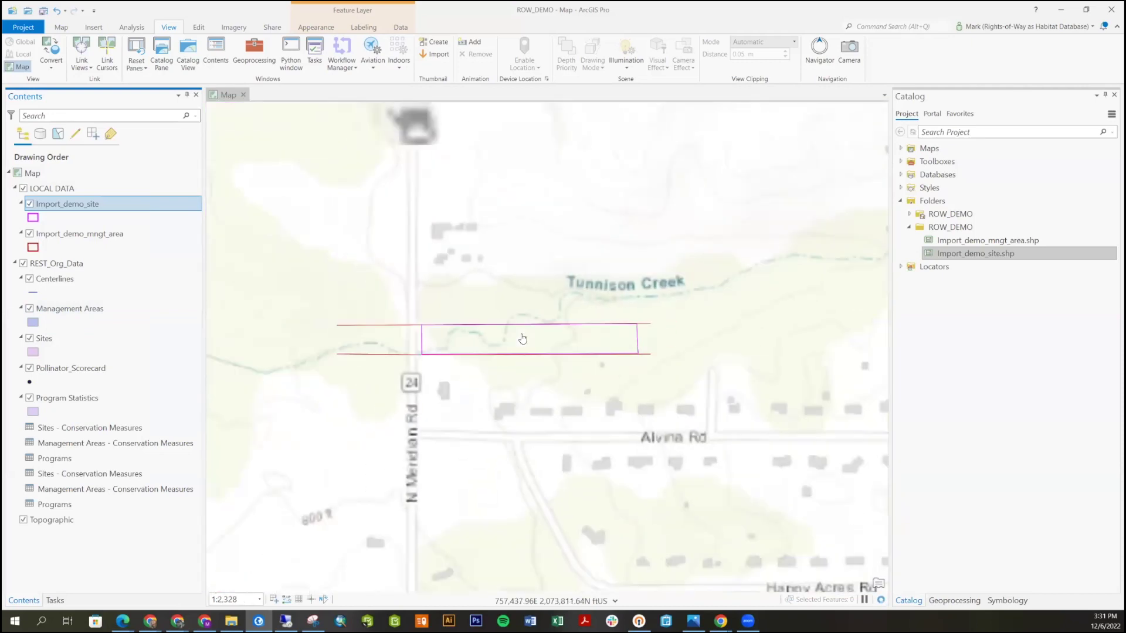
pyautogui.scroll(-2, 478, 329)
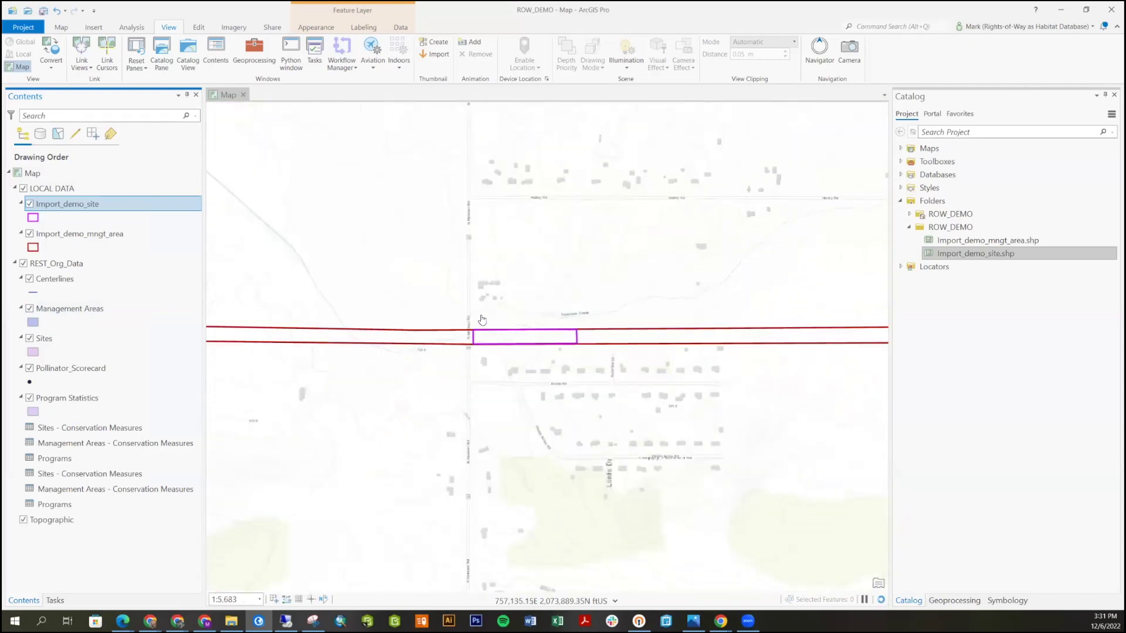
pyautogui.scroll(-2, 478, 328)
pyautogui.moveTo(478, 328); pyautogui.dragTo(573, 287)
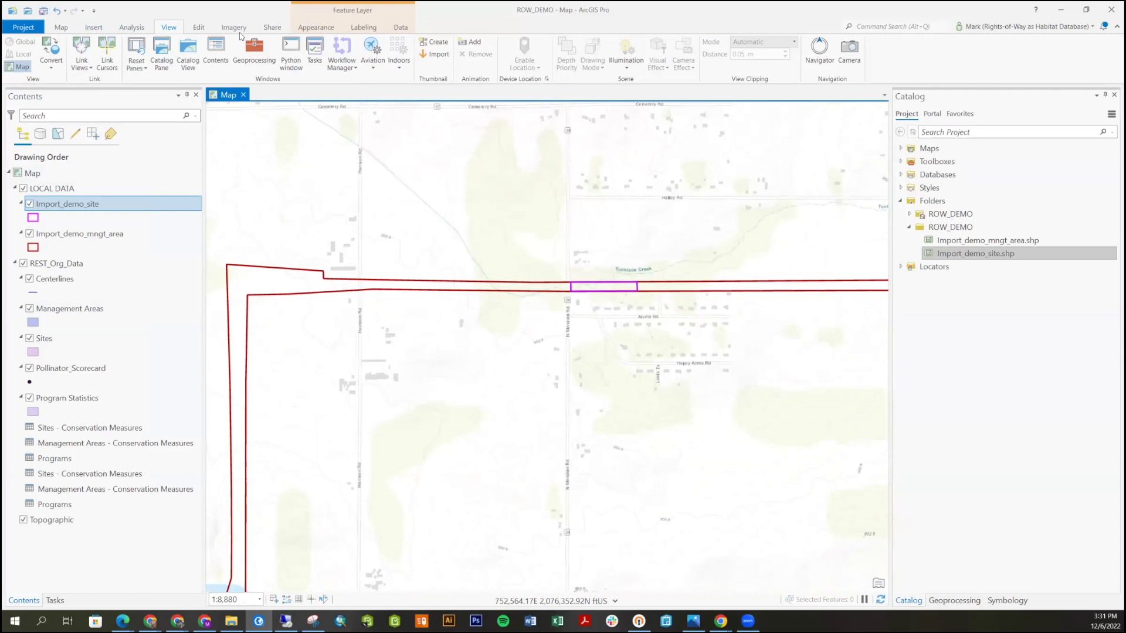
# Select the Import_demo_mngt_area polygon on the map and copy it
pyautogui.click(199, 28)
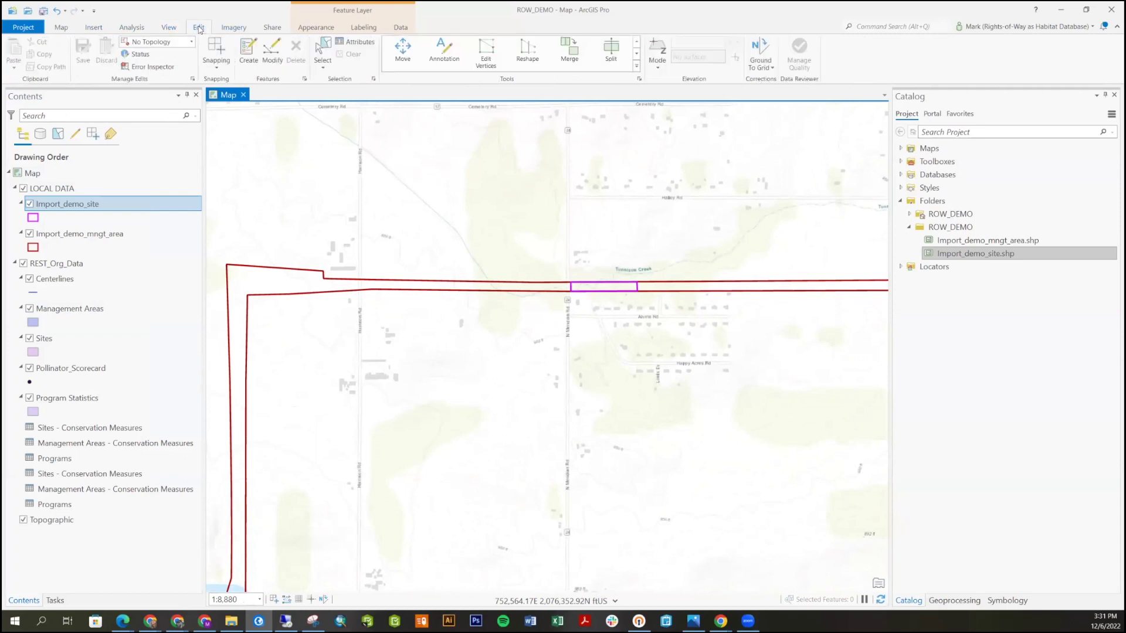
pyautogui.click(322, 48)
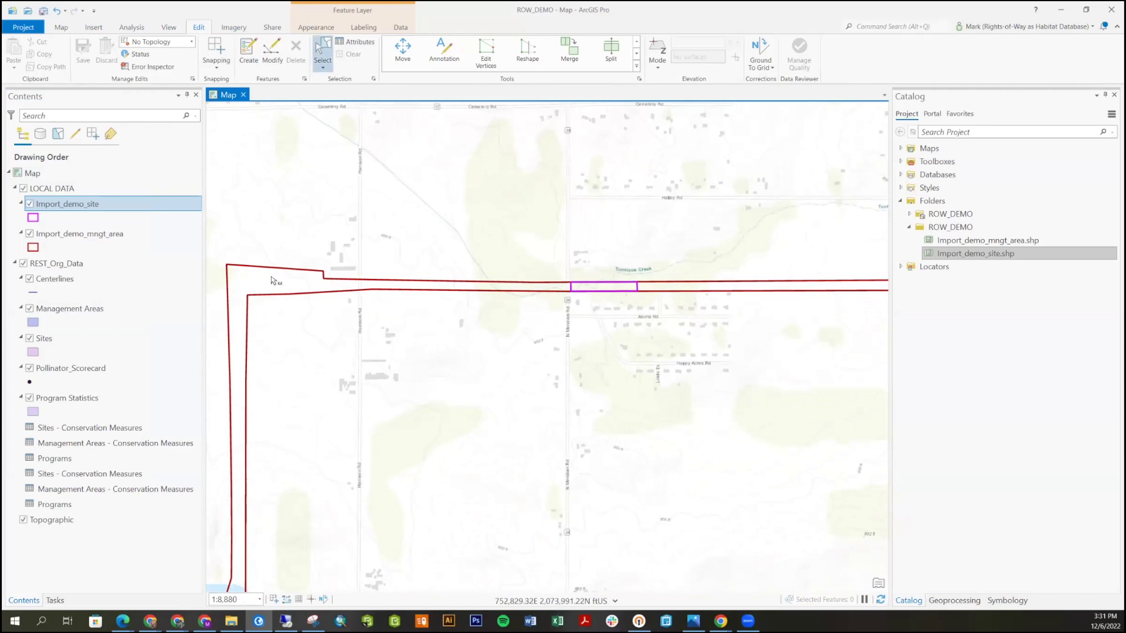
pyautogui.click(273, 279)
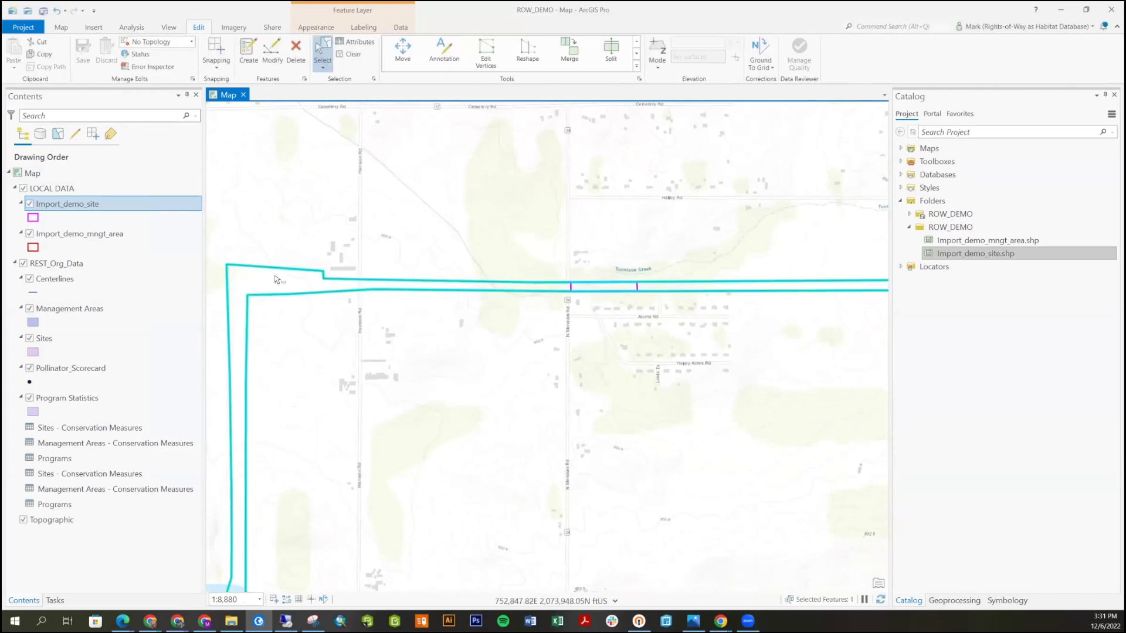
pyautogui.rightClick(275, 279)
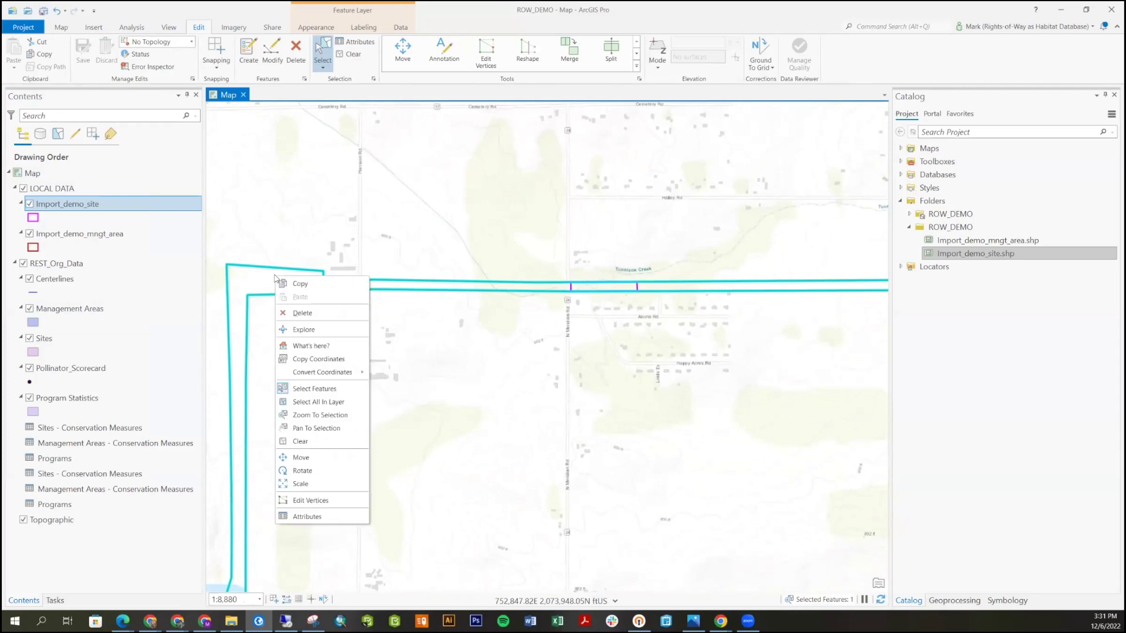
pyautogui.click(305, 288)
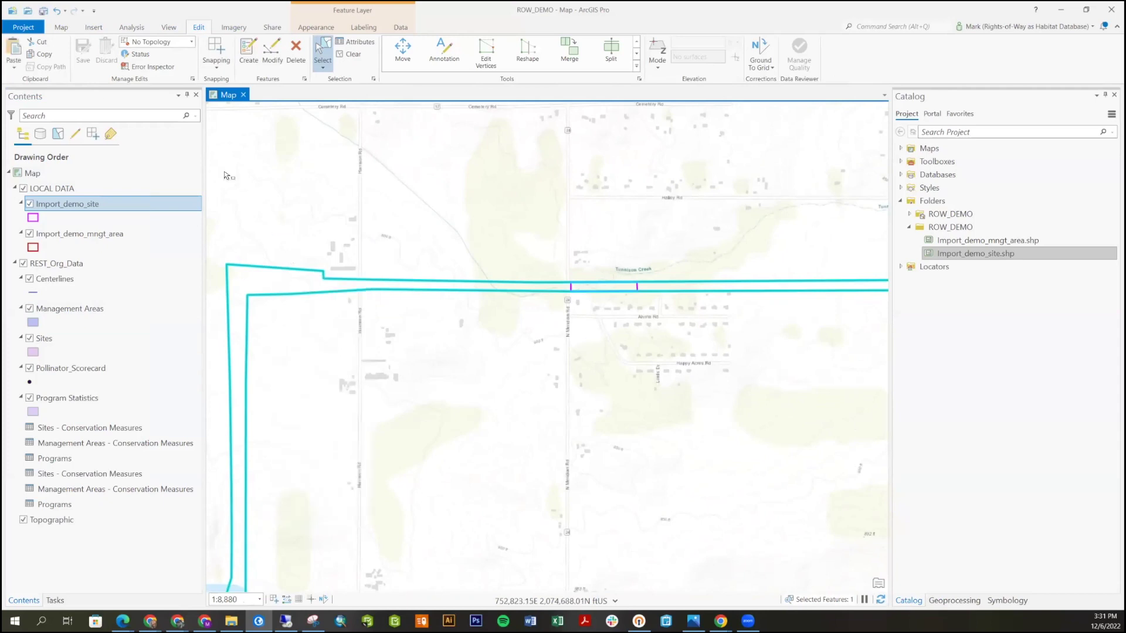
# Paste the copied polygon with Paste Special into the Management Areas template, keeping the source attribute values
pyautogui.click(15, 68)
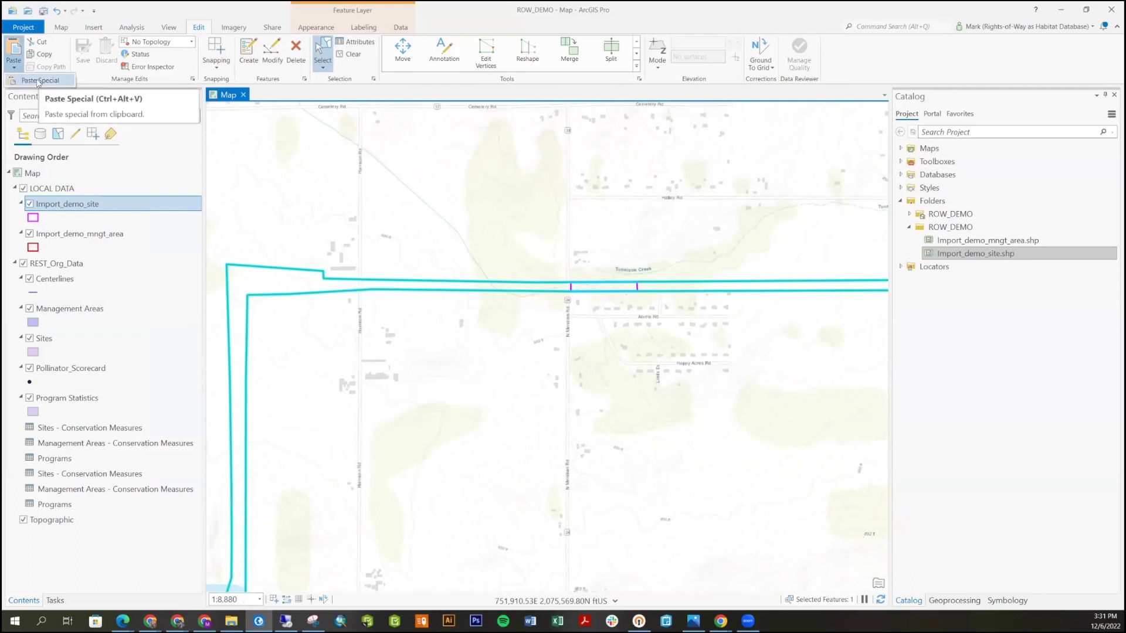
pyautogui.click(38, 80)
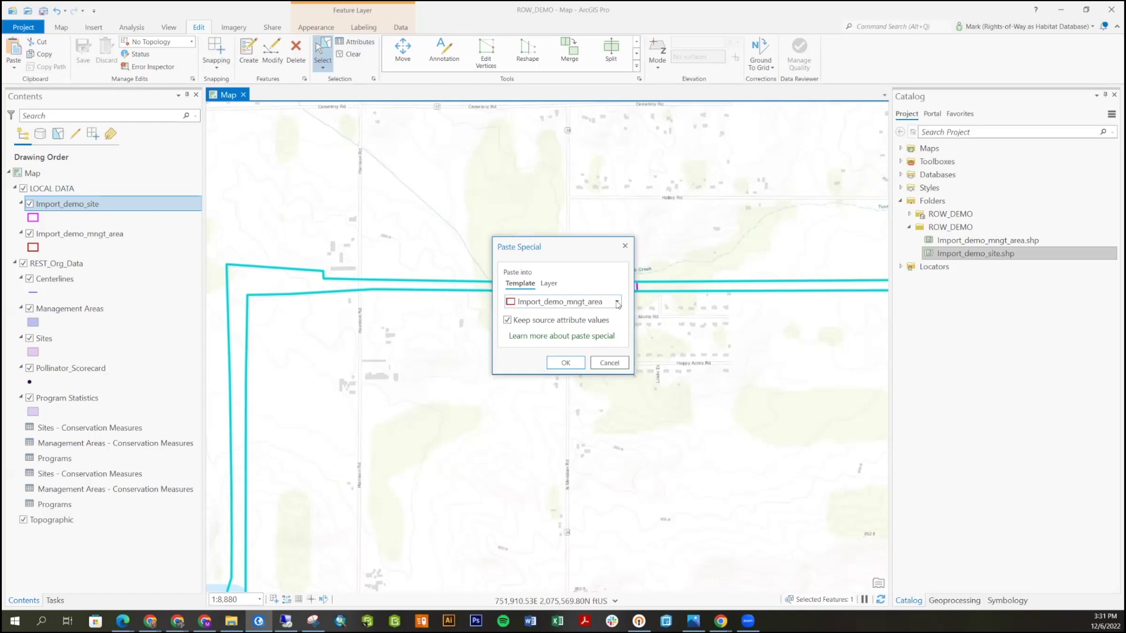
pyautogui.click(617, 302)
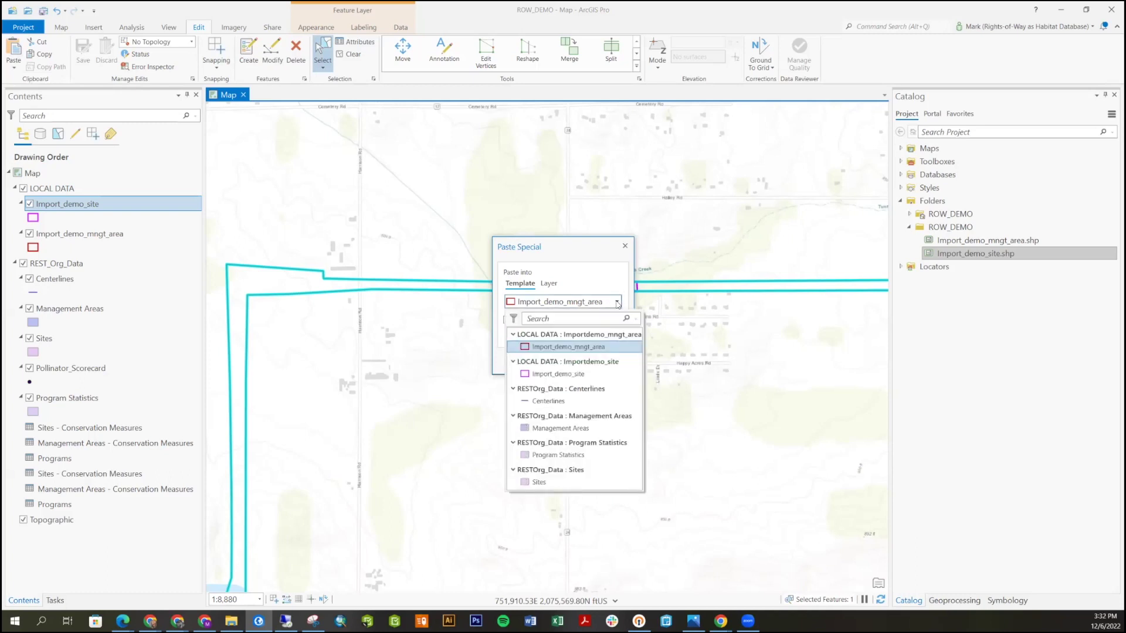
pyautogui.click(553, 429)
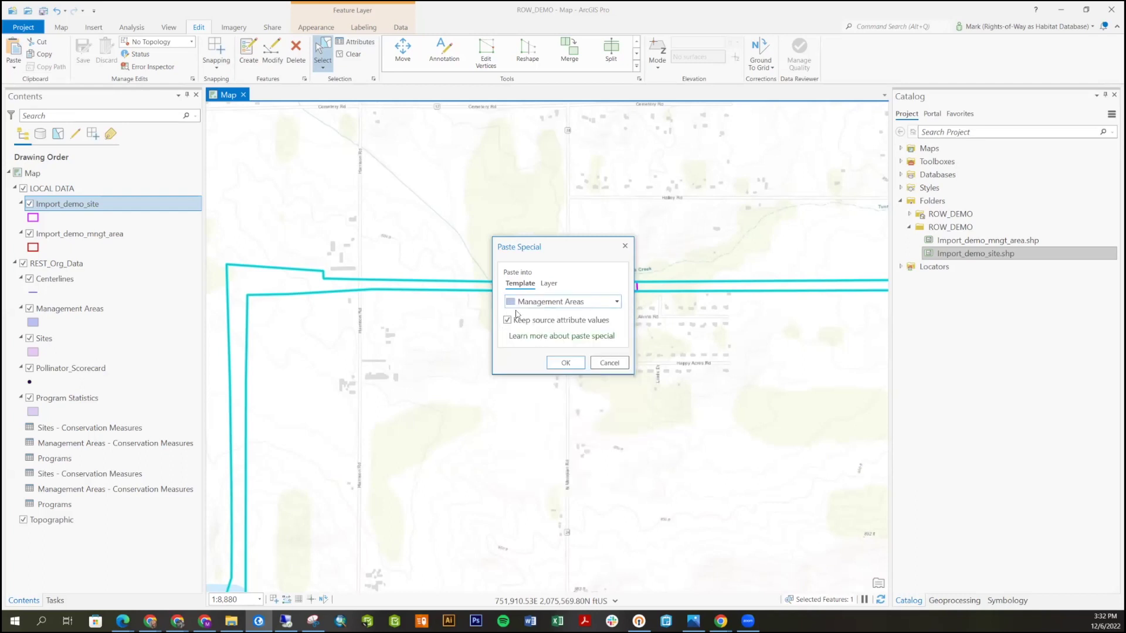
pyautogui.click(563, 363)
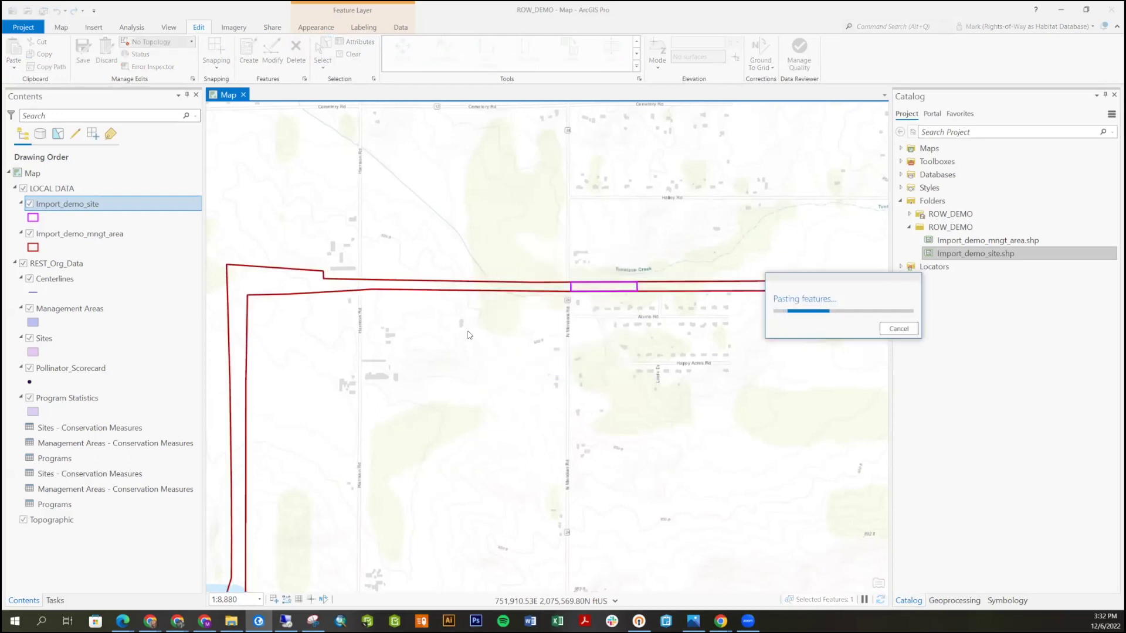
# Hide and collapse the LOCAL DATA group, and clear the selection of the pasted management area
pyautogui.click(24, 189)
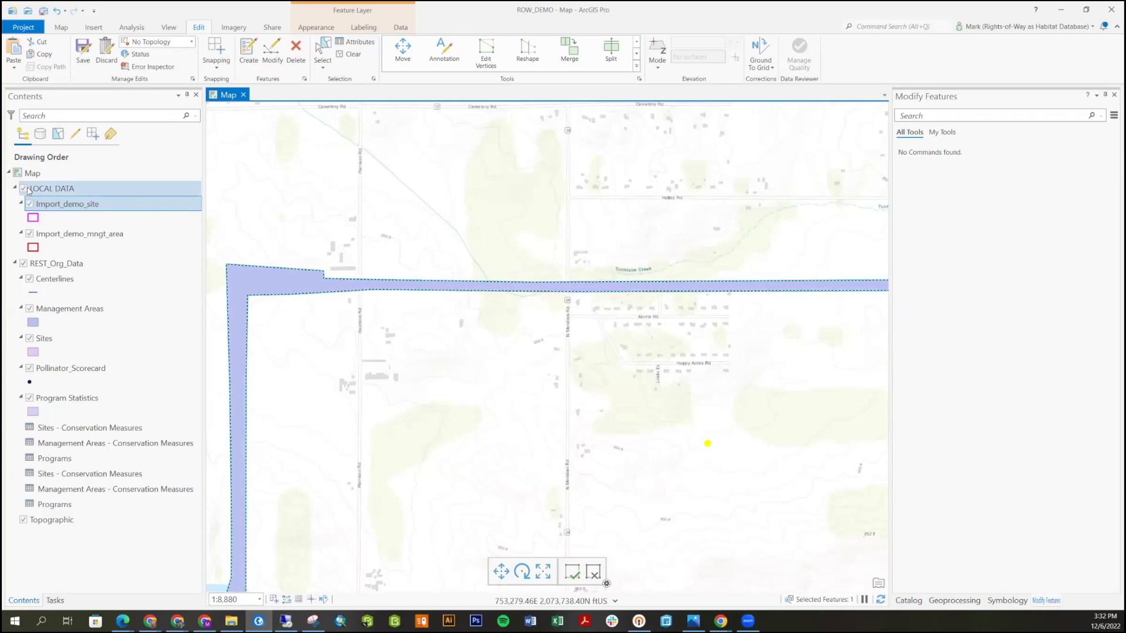
pyautogui.keyDown('ctrl'); pyautogui.click(68, 193); pyautogui.keyUp('ctrl')
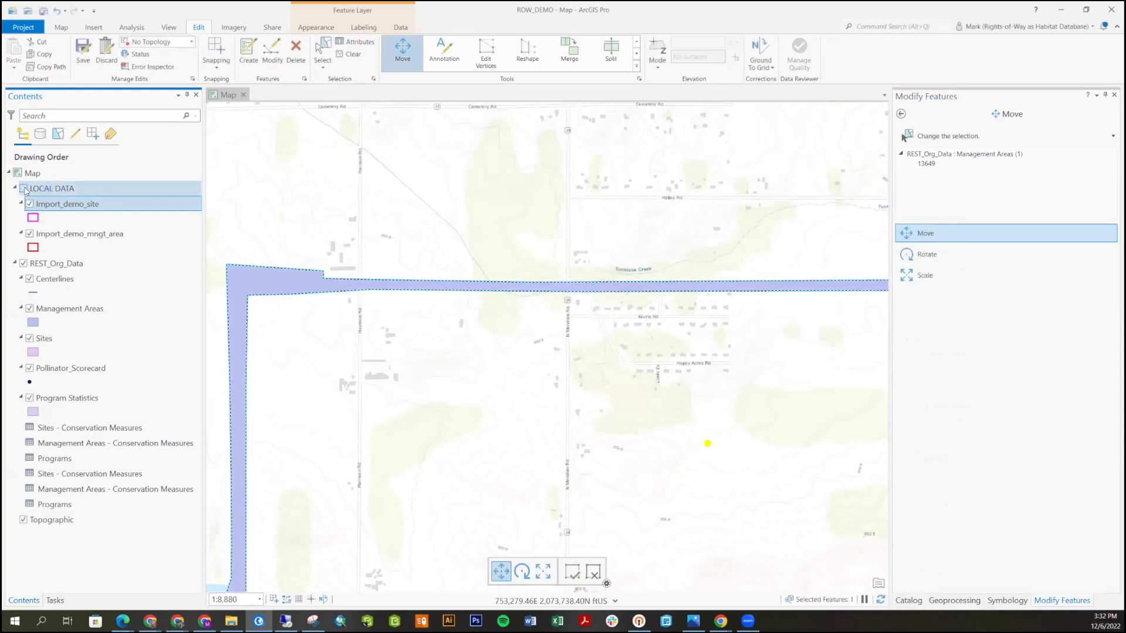
pyautogui.click(98, 205)
pyautogui.click(14, 188)
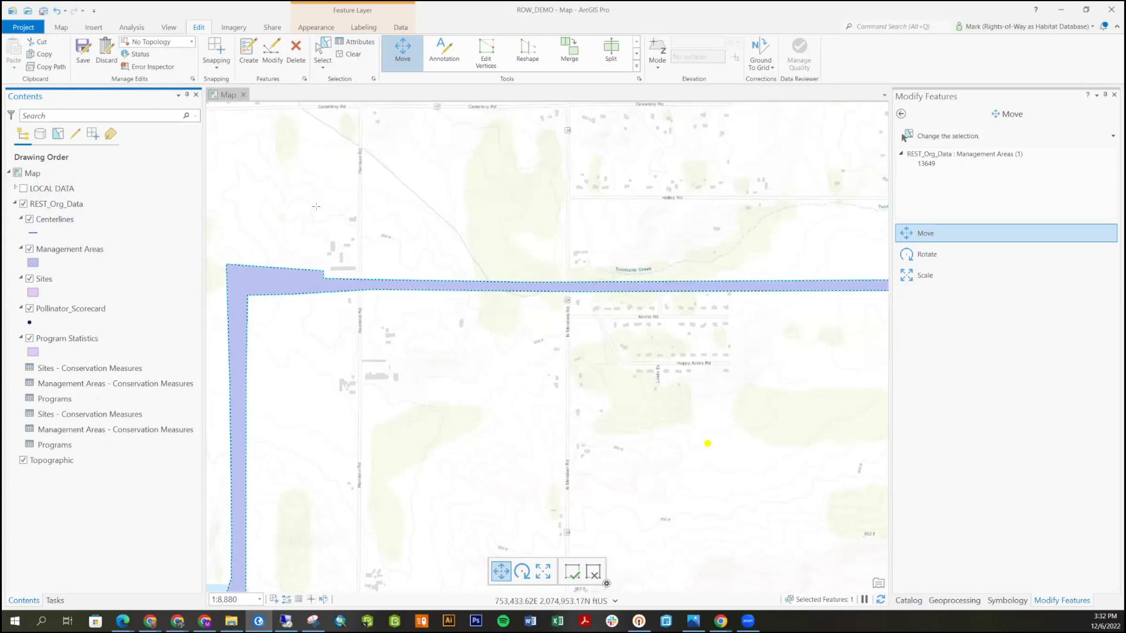
pyautogui.click(346, 56)
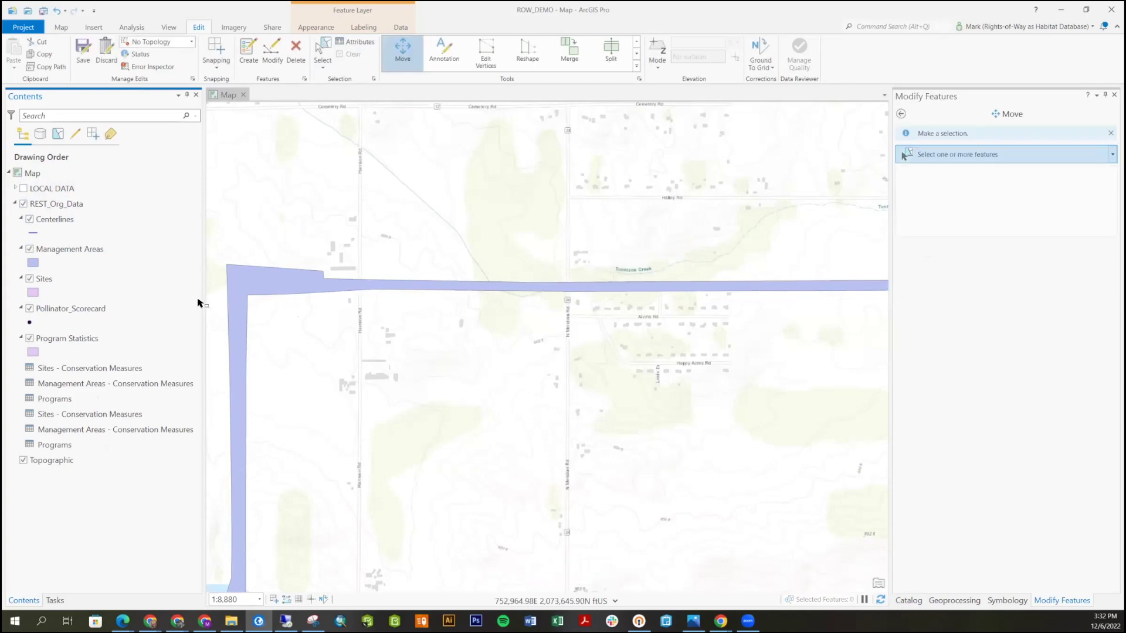
# Expand and show the LOCAL DATA group, and hide REST_Org_Data and Import_demo_mngt_area so only the site layer draws
pyautogui.click(16, 188)
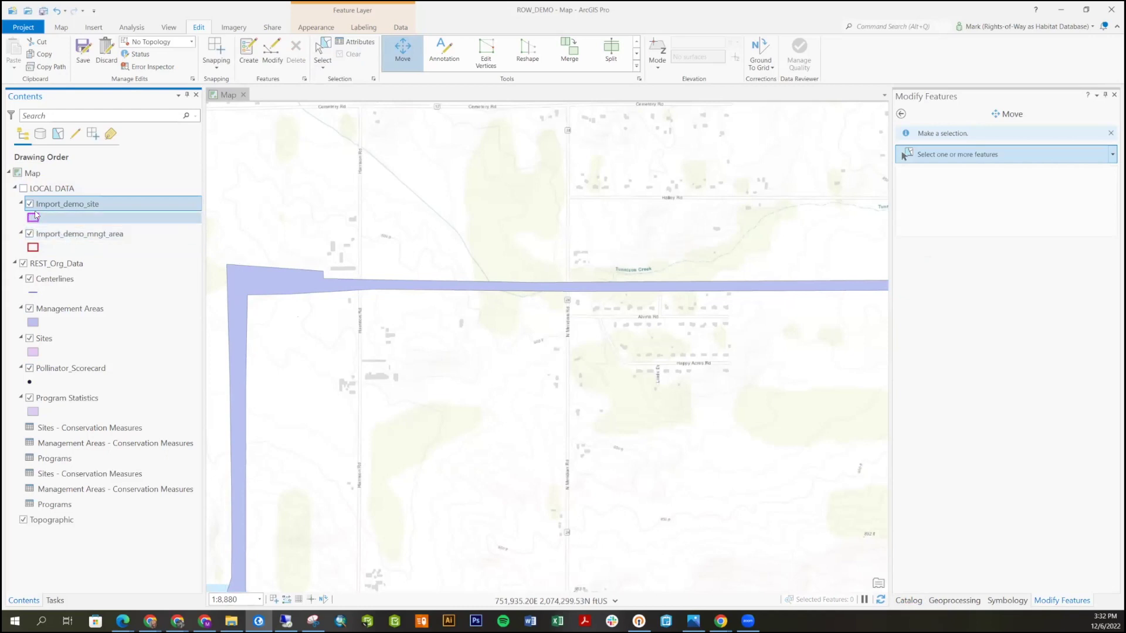
pyautogui.click(23, 188)
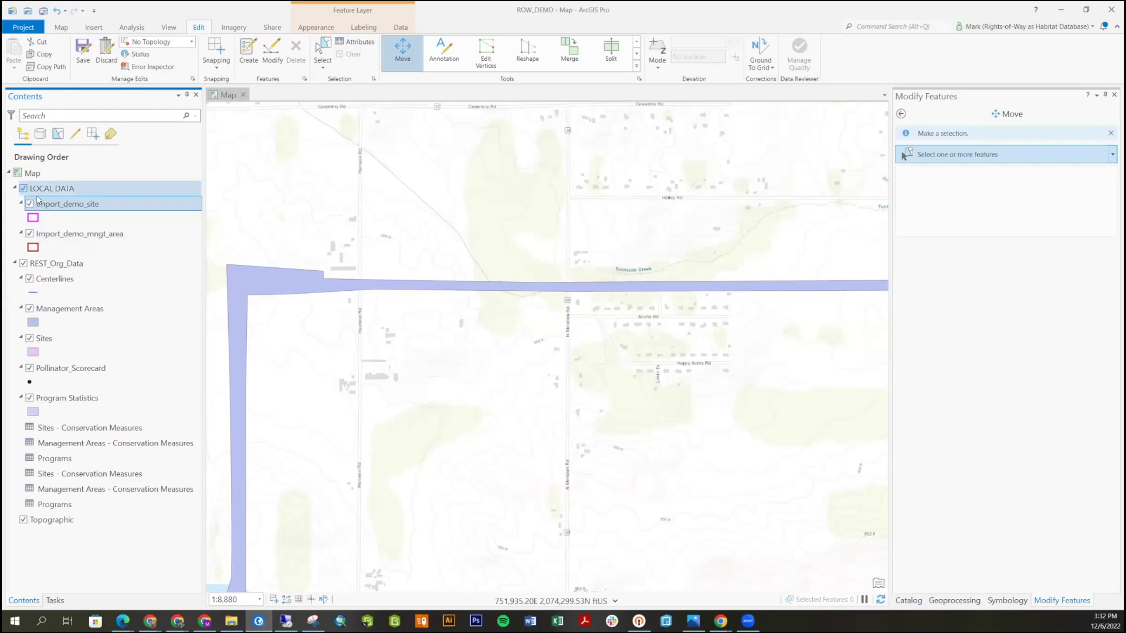
pyautogui.click(23, 263)
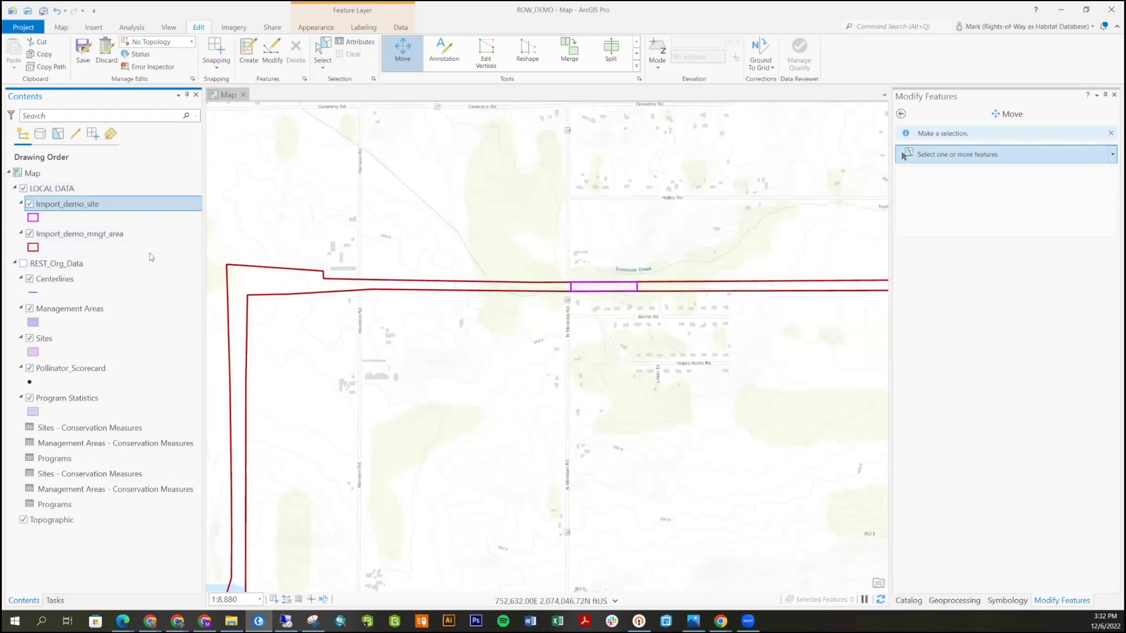
pyautogui.click(29, 233)
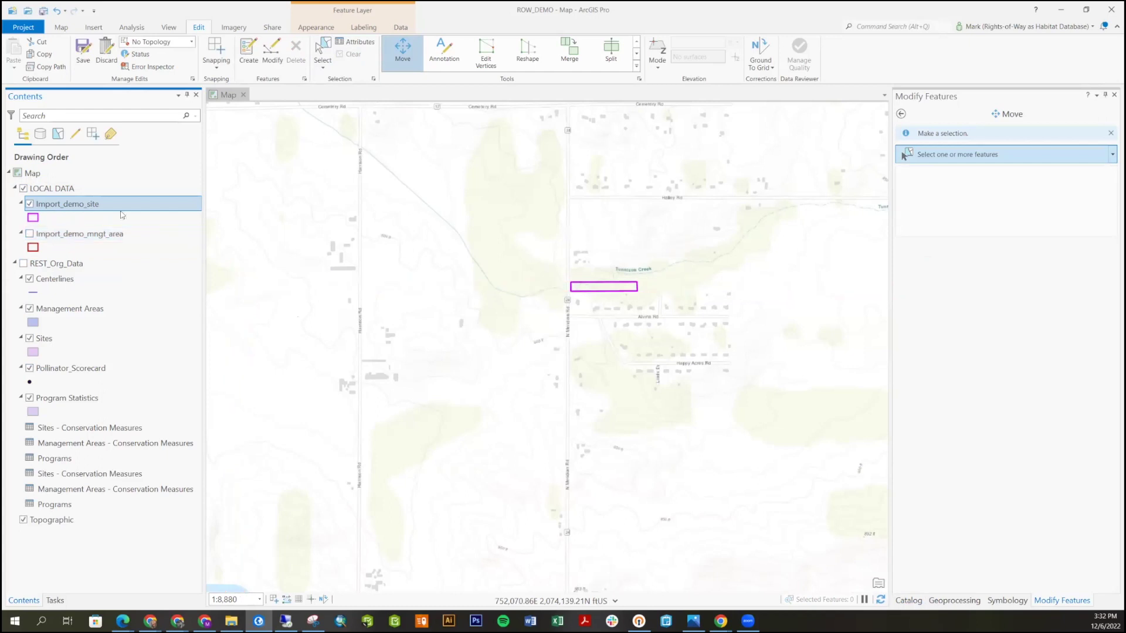
# Select the Import_demo_site polygon with the Select tool instead of Move, and copy it
pyautogui.click(590, 286)
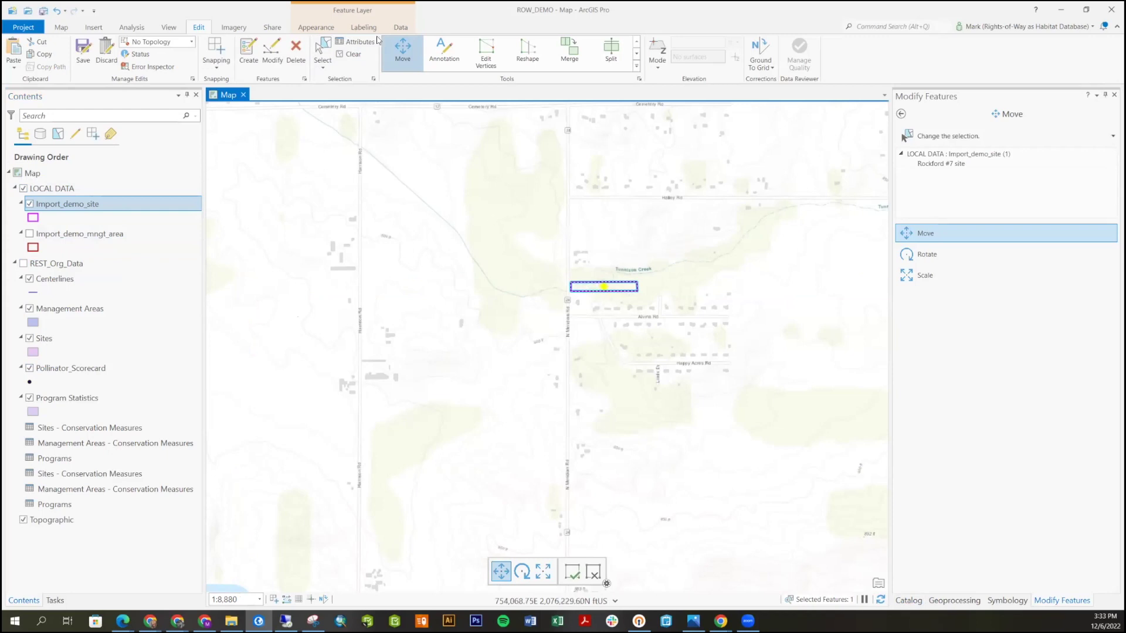
pyautogui.click(351, 53)
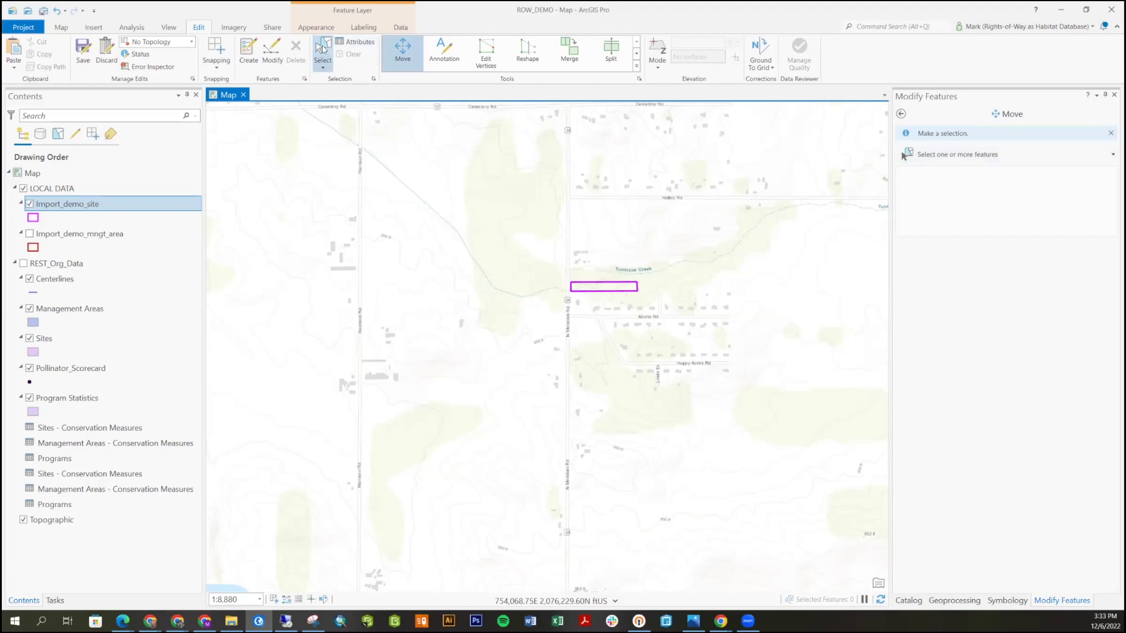
pyautogui.click(321, 48)
pyautogui.click(610, 290)
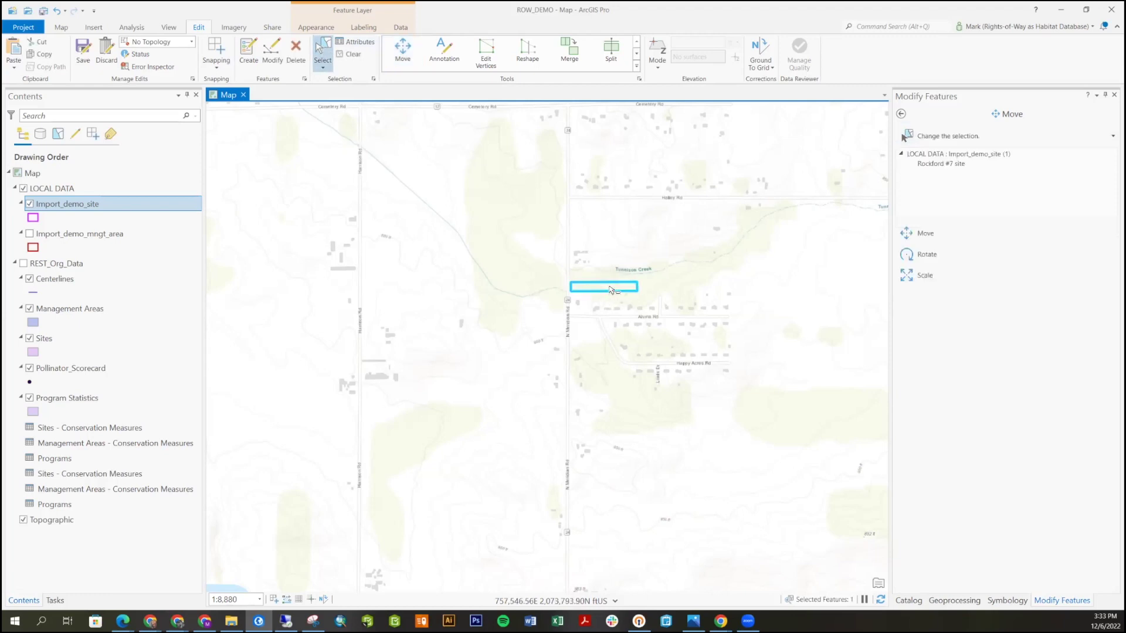
pyautogui.rightClick(601, 289)
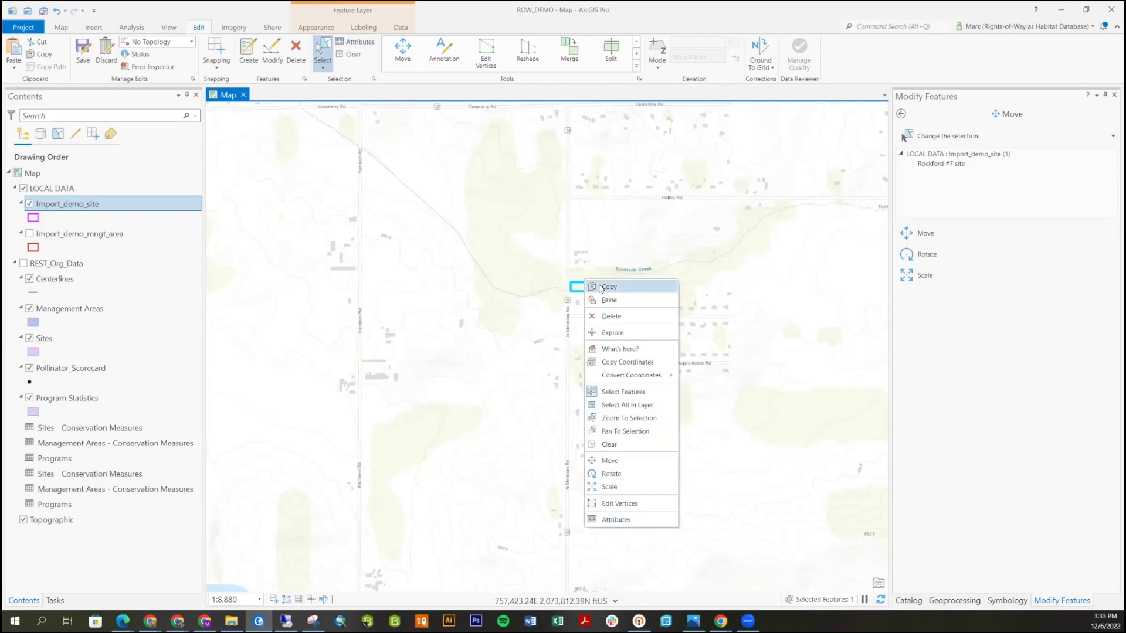
pyautogui.click(604, 290)
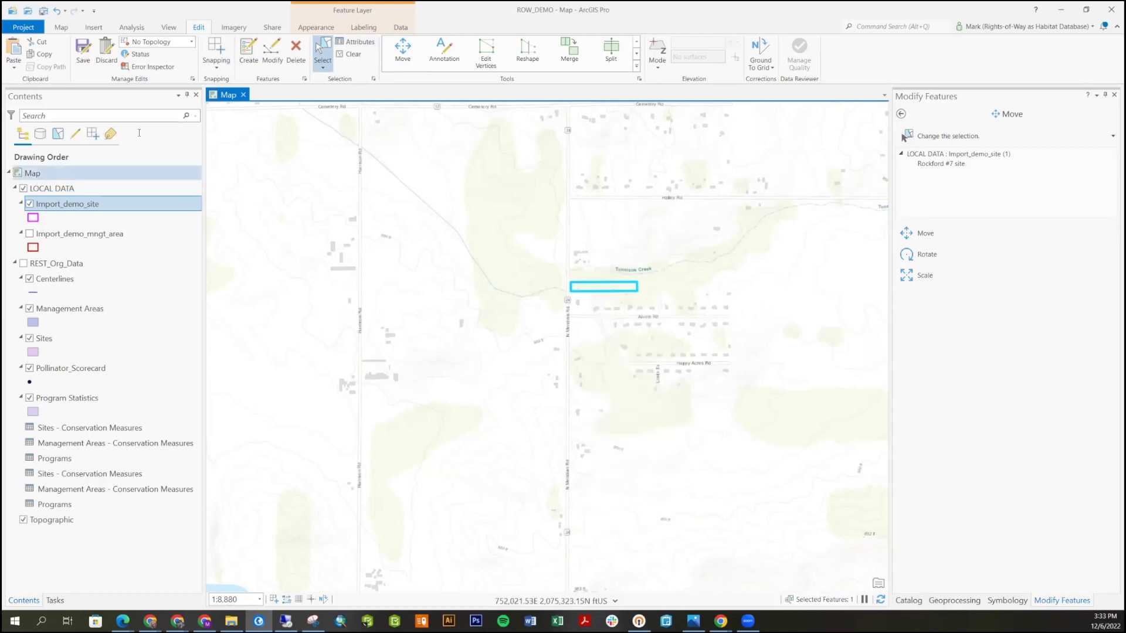
pyautogui.click(13, 67)
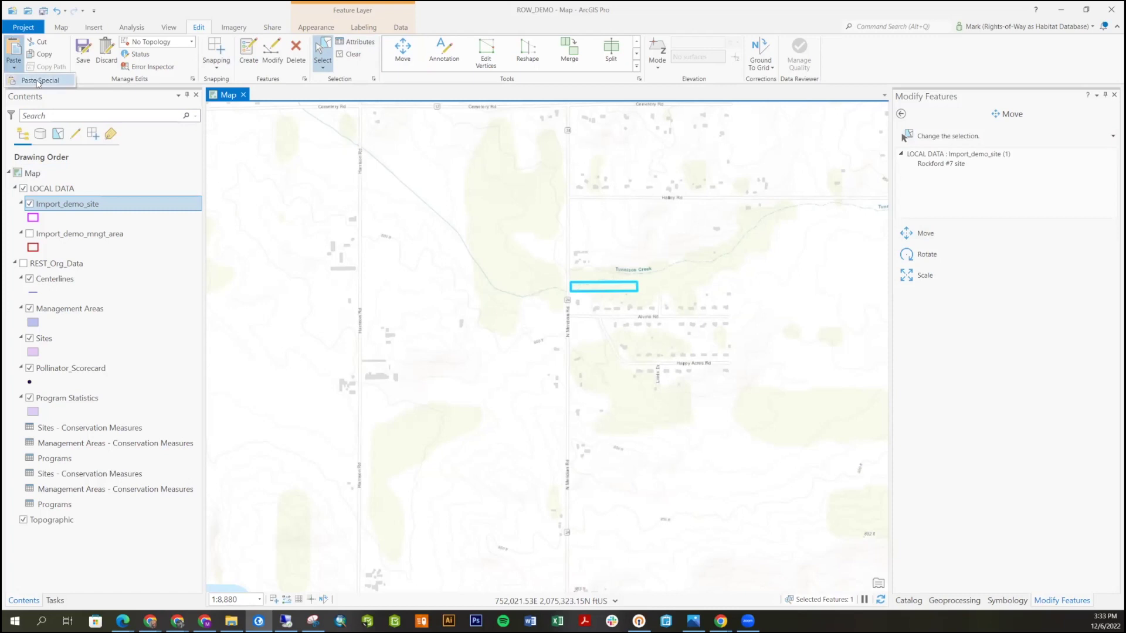
pyautogui.click(68, 83)
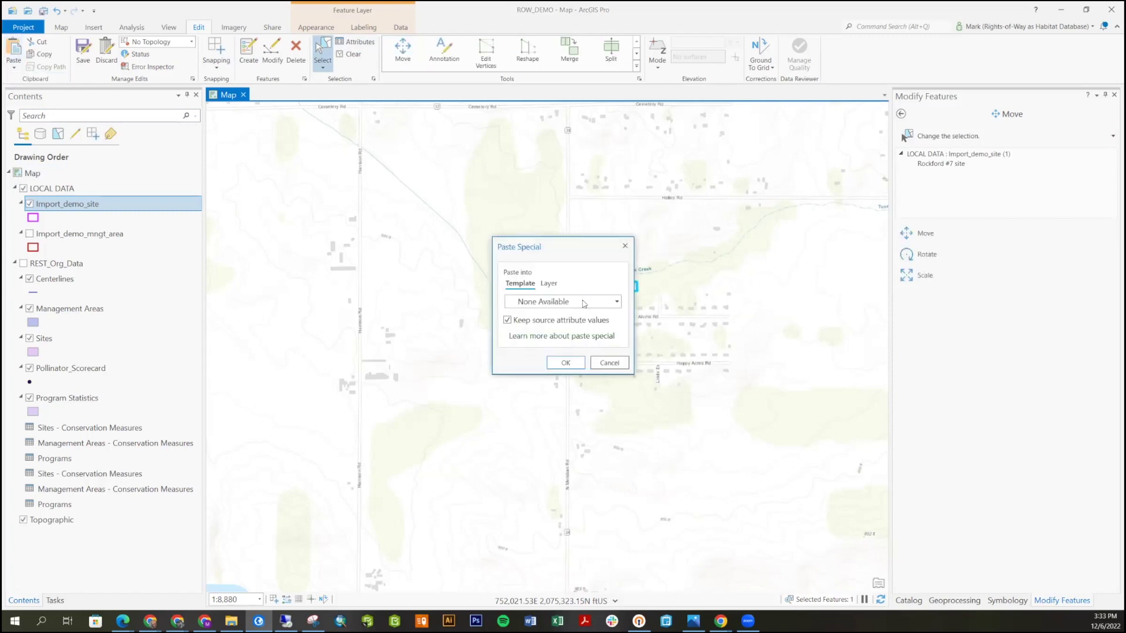
pyautogui.click(604, 302)
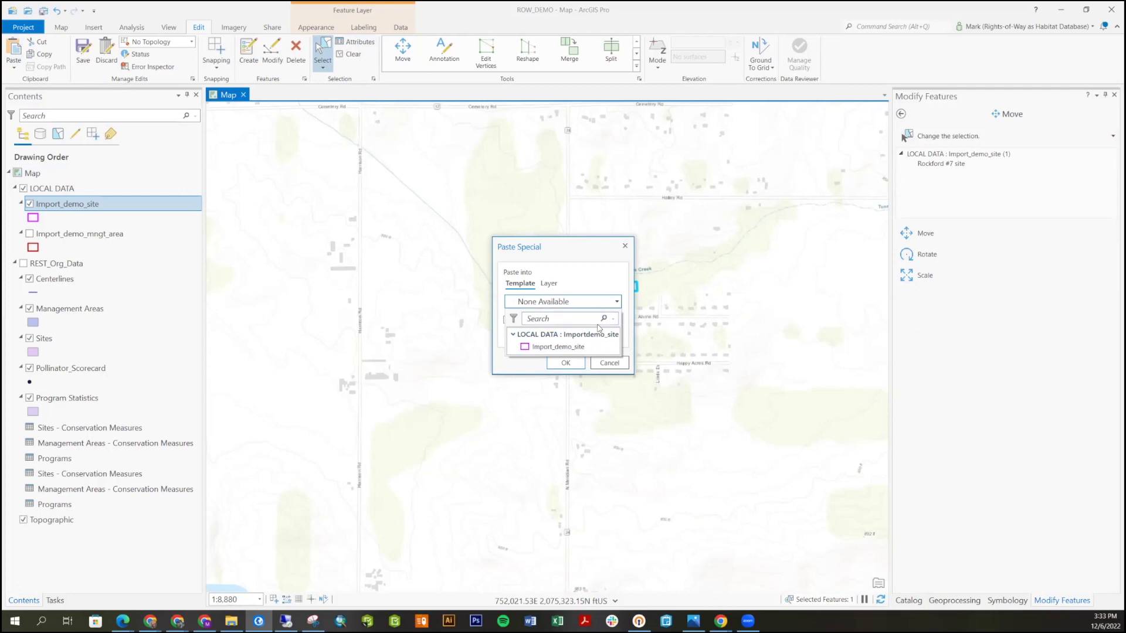
pyautogui.click(607, 256)
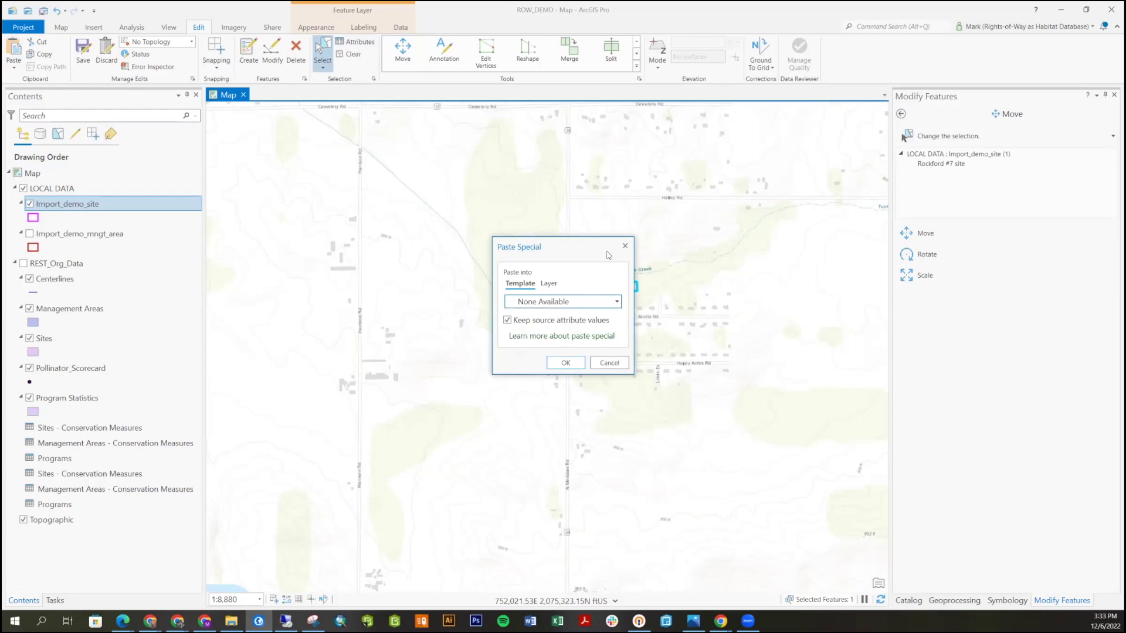
pyautogui.click(625, 246)
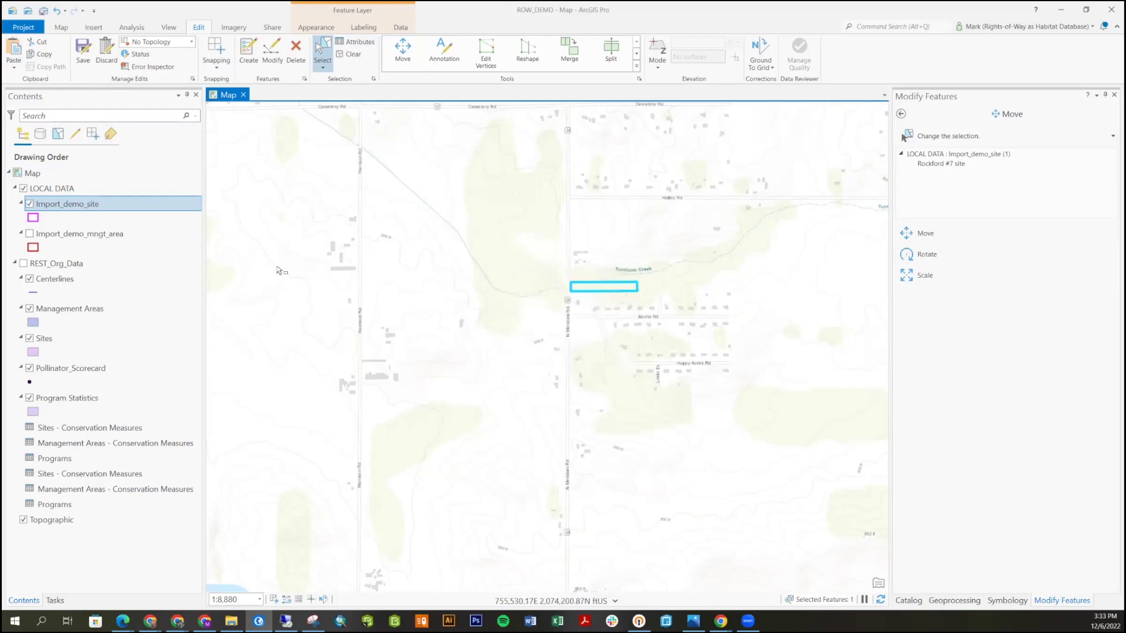
# Show the REST_Org_Data group layer and return to the map with the site polygon still selected
pyautogui.click(24, 263)
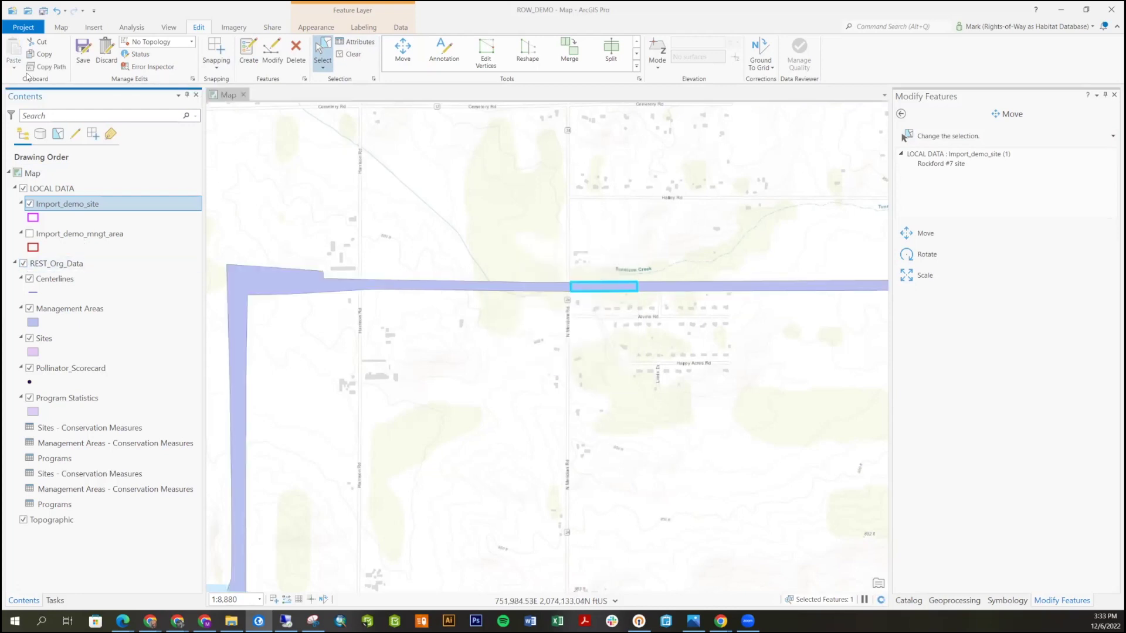
pyautogui.click(63, 264)
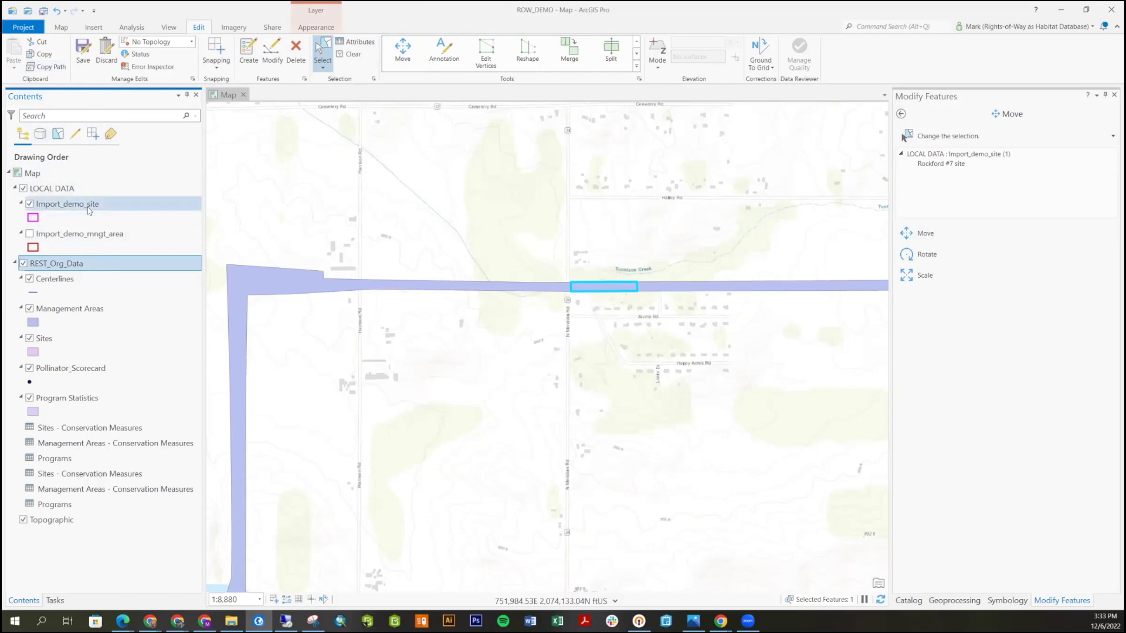
pyautogui.click(584, 288)
pyautogui.rightClick(584, 289)
pyautogui.click(592, 293)
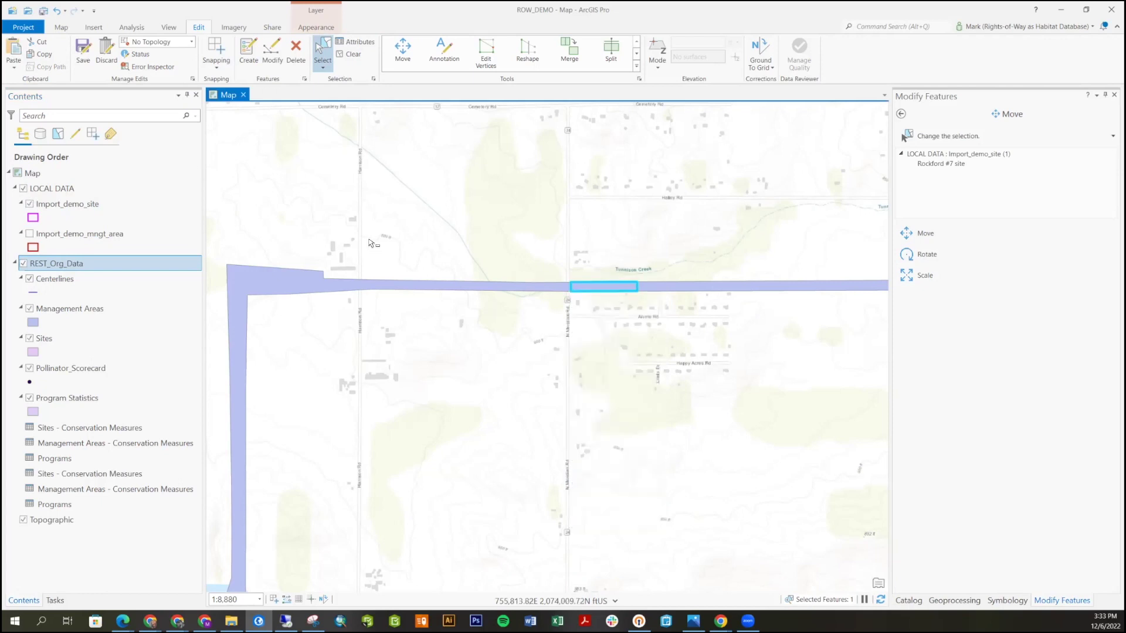
# Paste the copied site polygon with Paste Special into the Sites template, keeping the source attribute values, and clear the selection
pyautogui.click(13, 67)
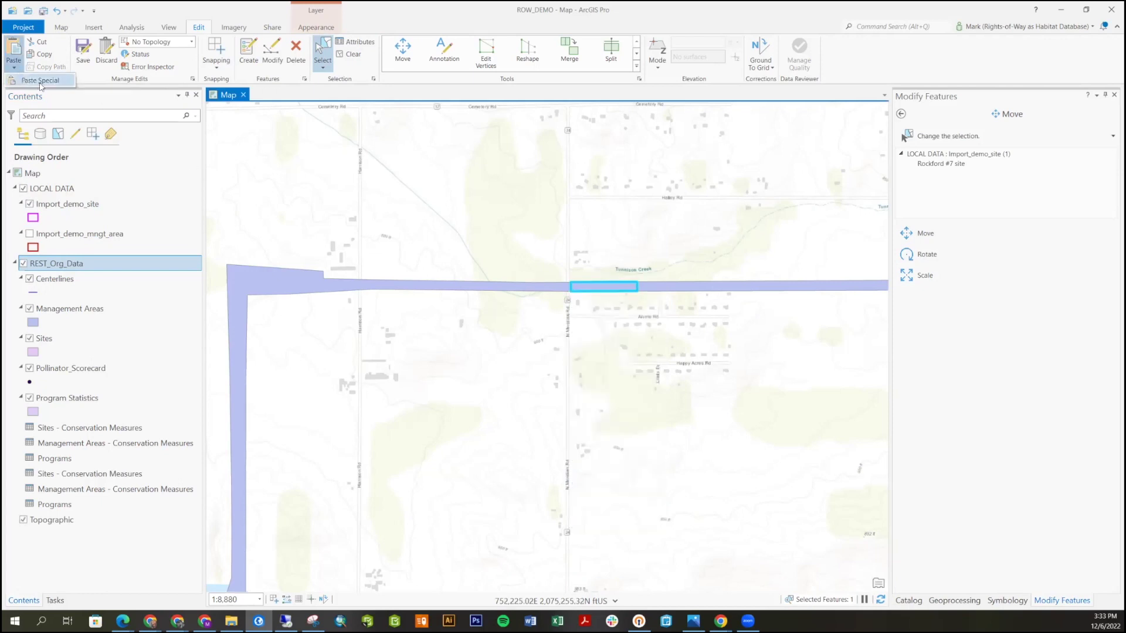
pyautogui.click(35, 80)
pyautogui.click(615, 302)
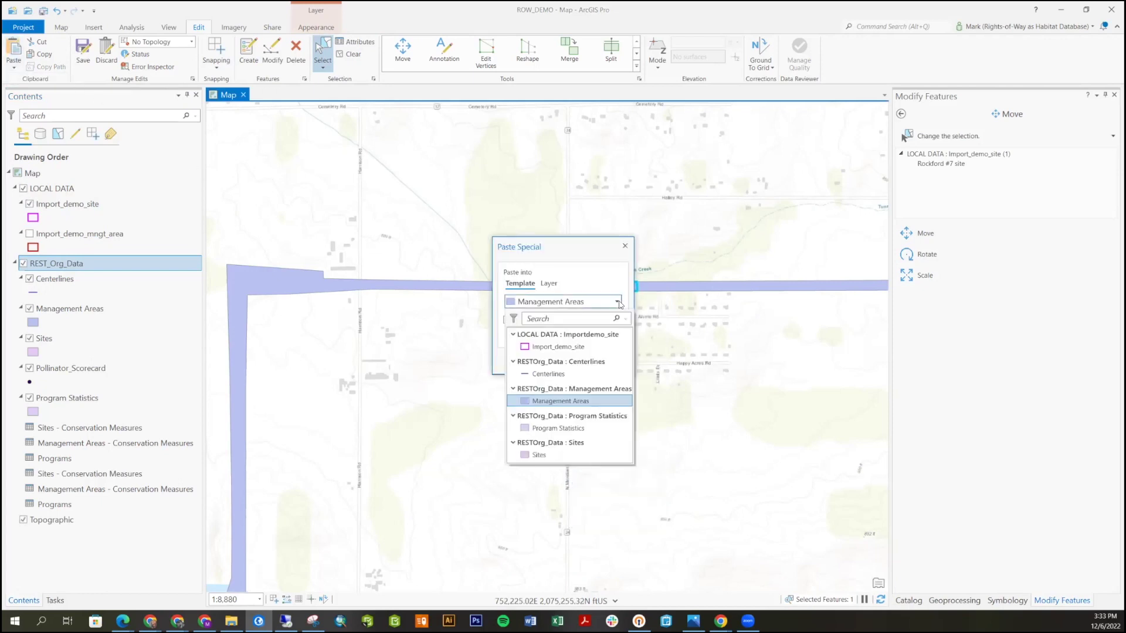
pyautogui.click(549, 455)
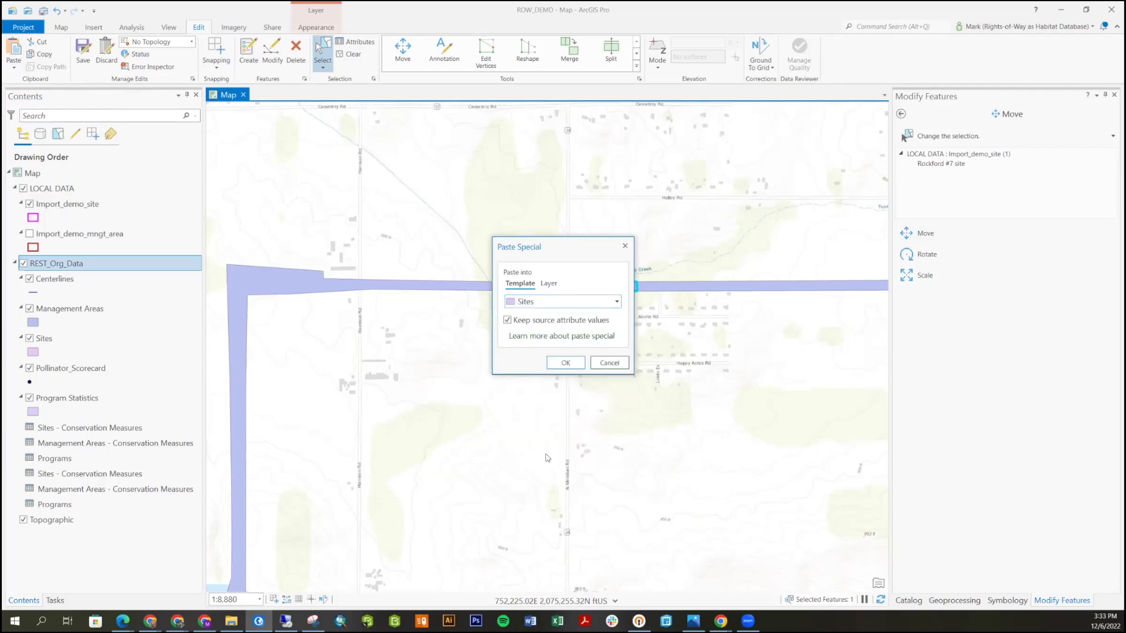
pyautogui.click(565, 363)
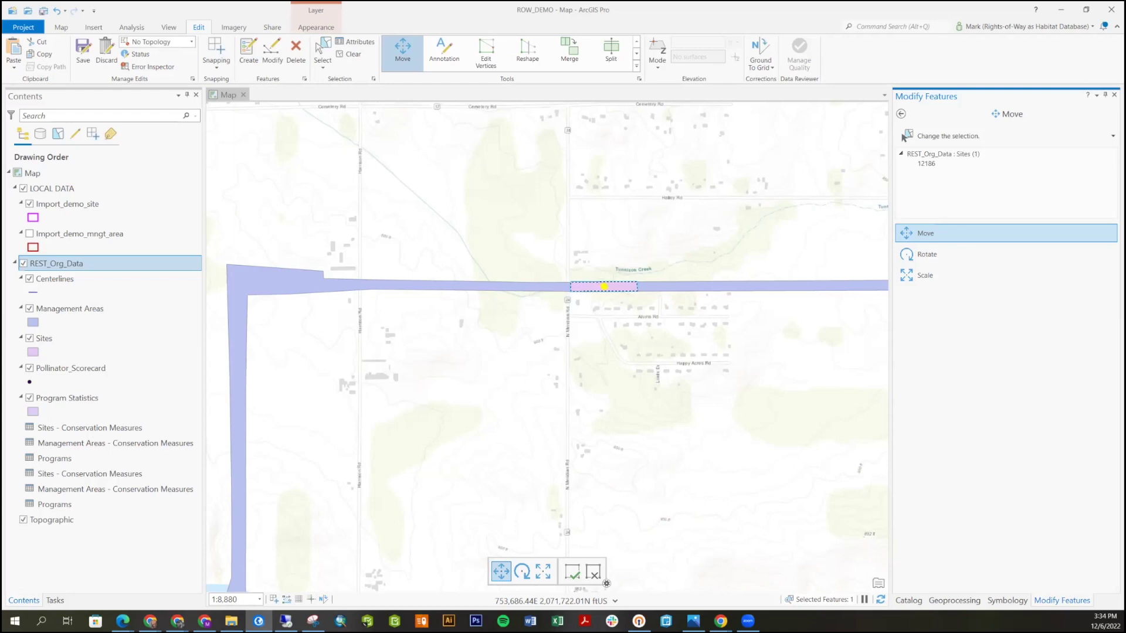
pyautogui.click(351, 54)
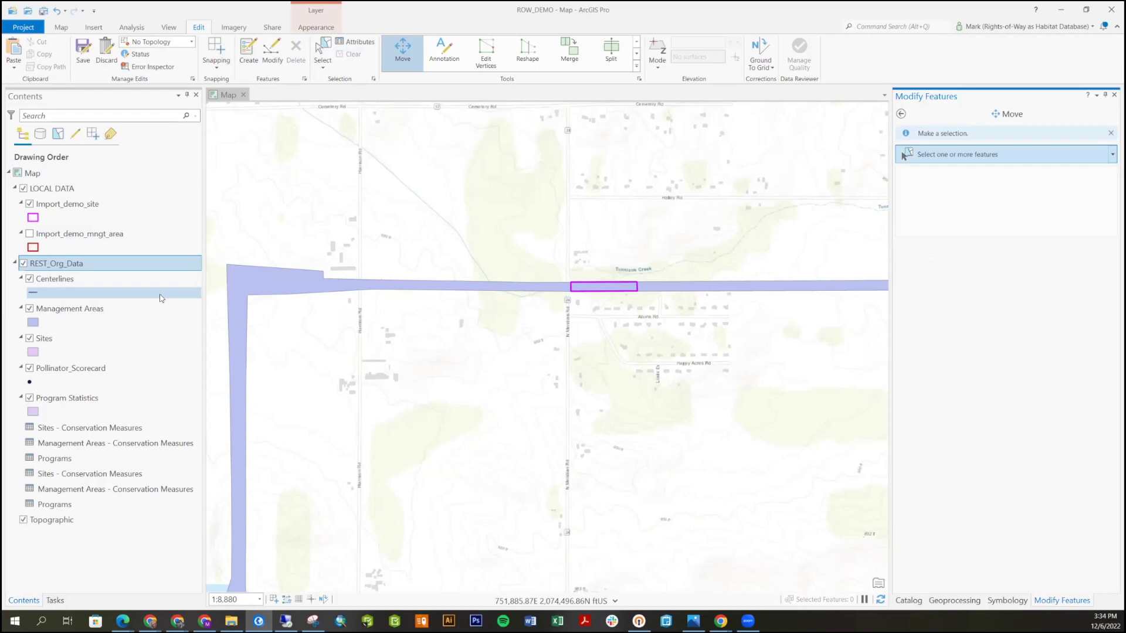
# Hide the LOCAL DATA group and move the Sites layer above Management Areas in the drawing order
pyautogui.scroll(-2, 484, 298)
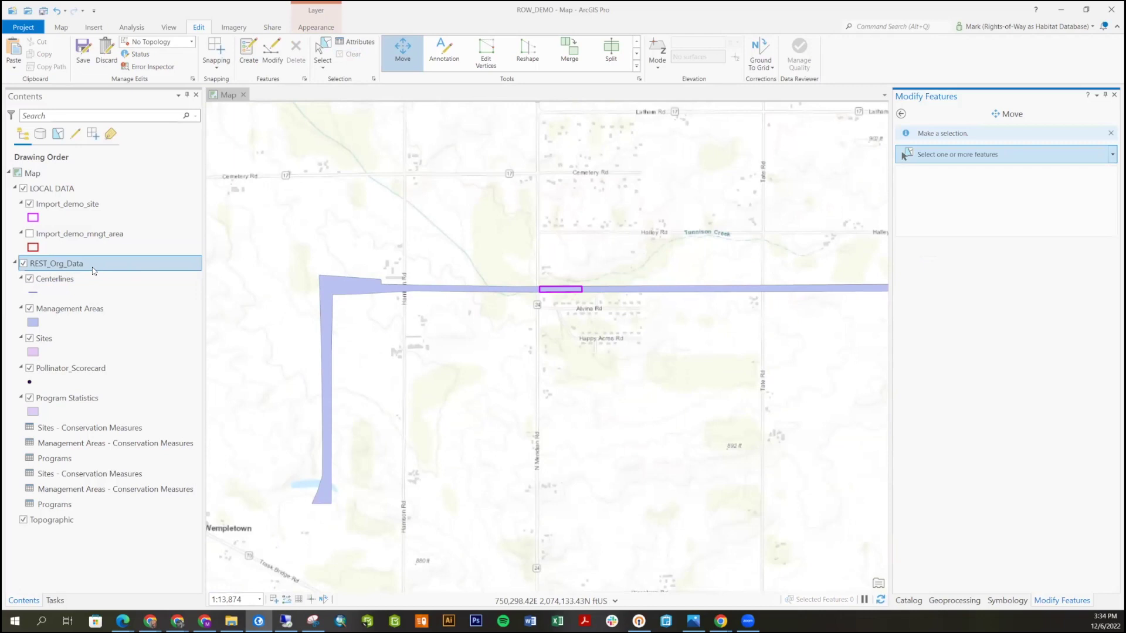
pyautogui.click(23, 188)
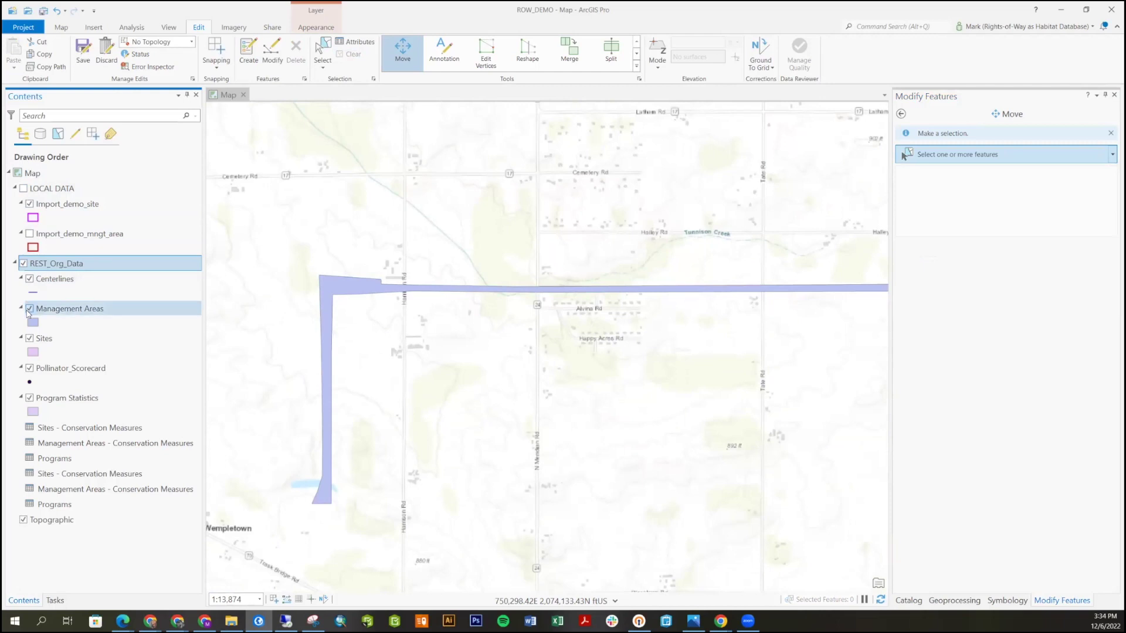
pyautogui.moveTo(42, 339); pyautogui.dragTo(52, 306)
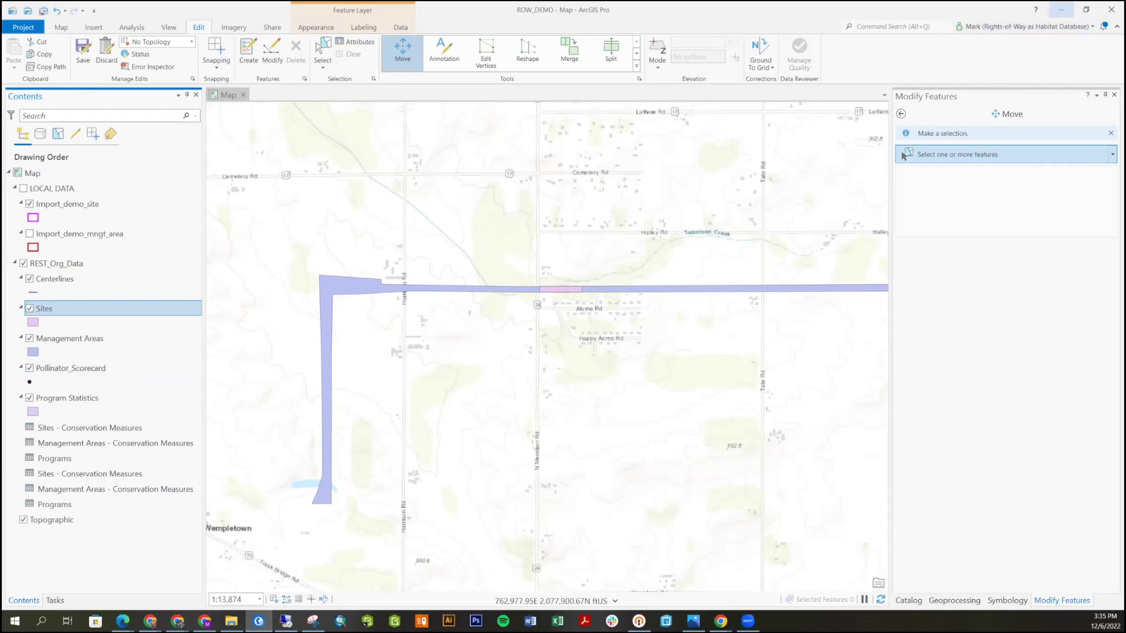
# Switch to the Chrome window with the organization's Private Dashboard and maximize it
pyautogui.click(1086, 10)
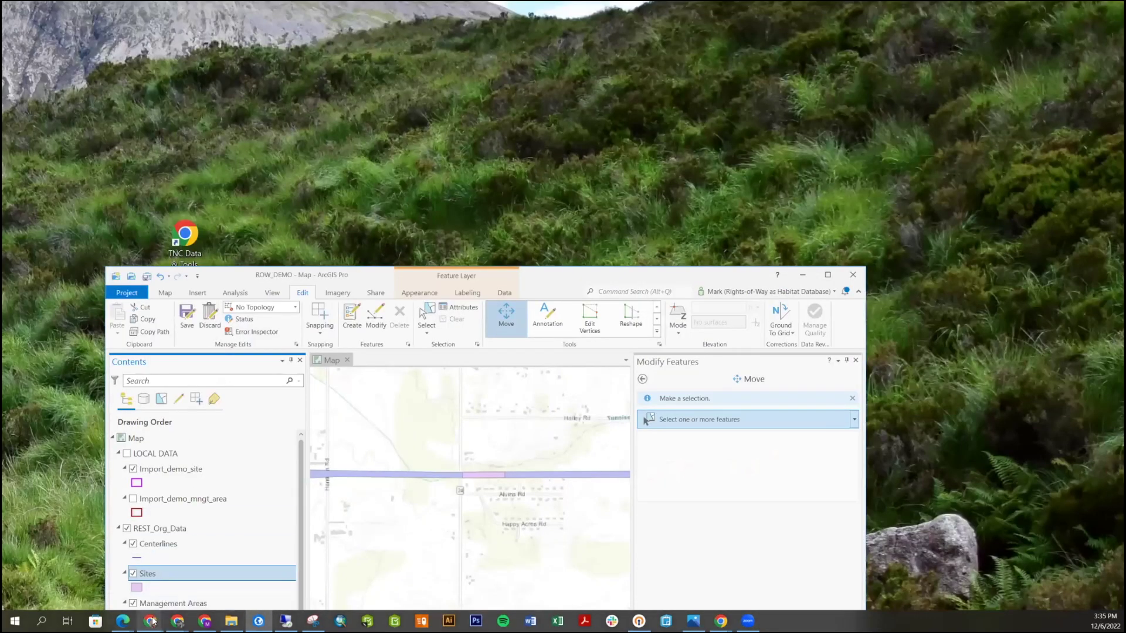
pyautogui.moveTo(153, 622)
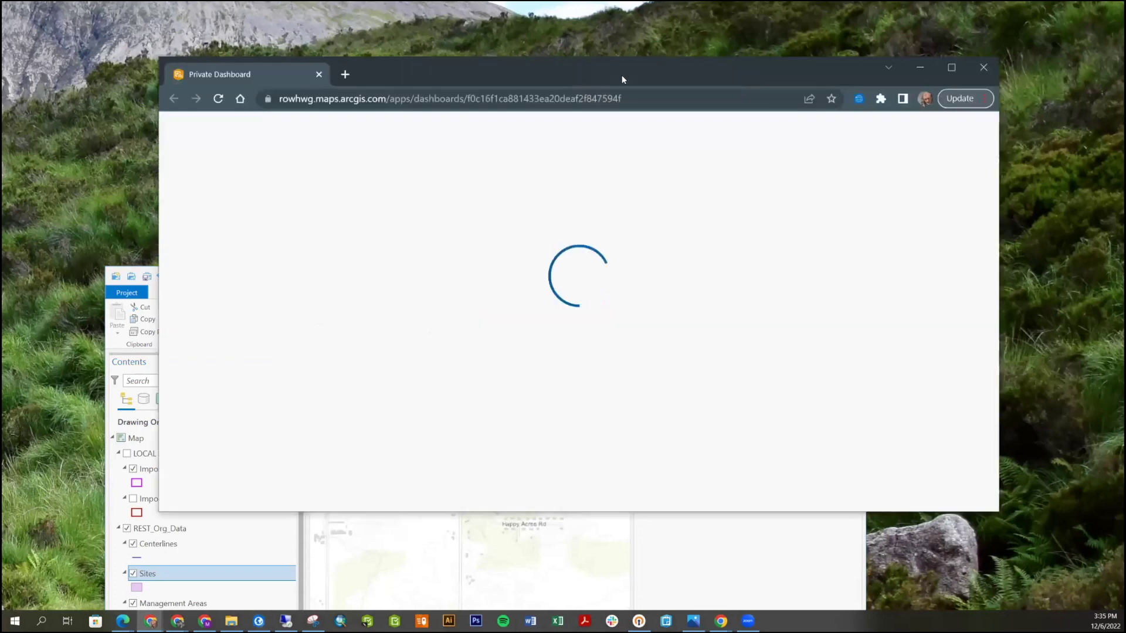
pyautogui.doubleClick(625, 72)
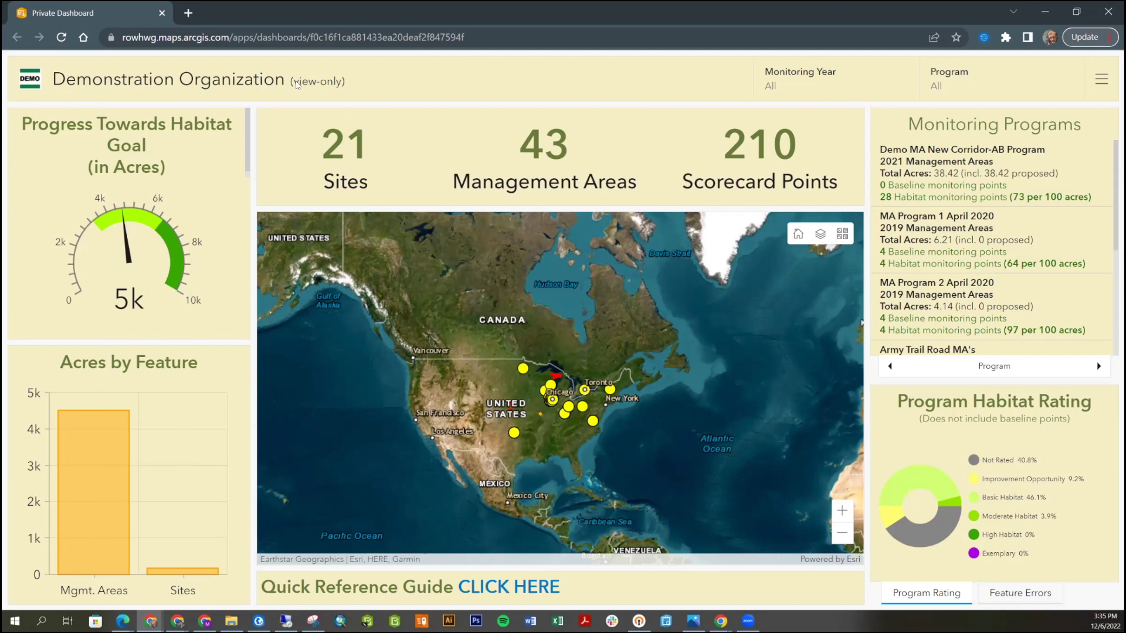
# Open the Rights-of-Way as Habitat Database home page in a new browser tab and look through its gallery
pyautogui.click(189, 13)
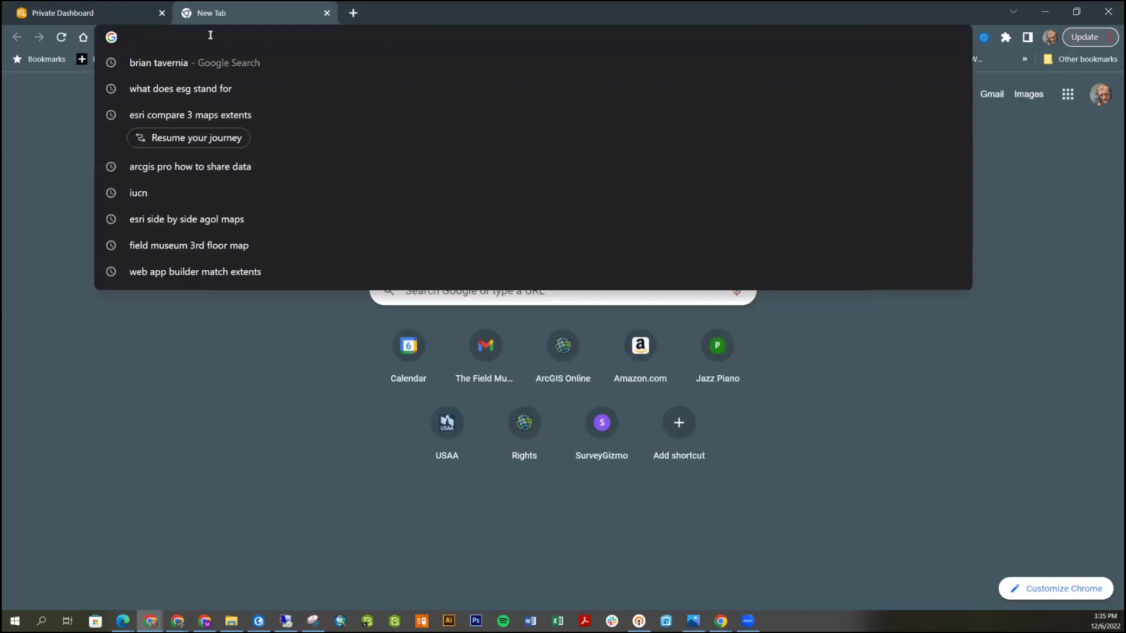
pyautogui.write('row')
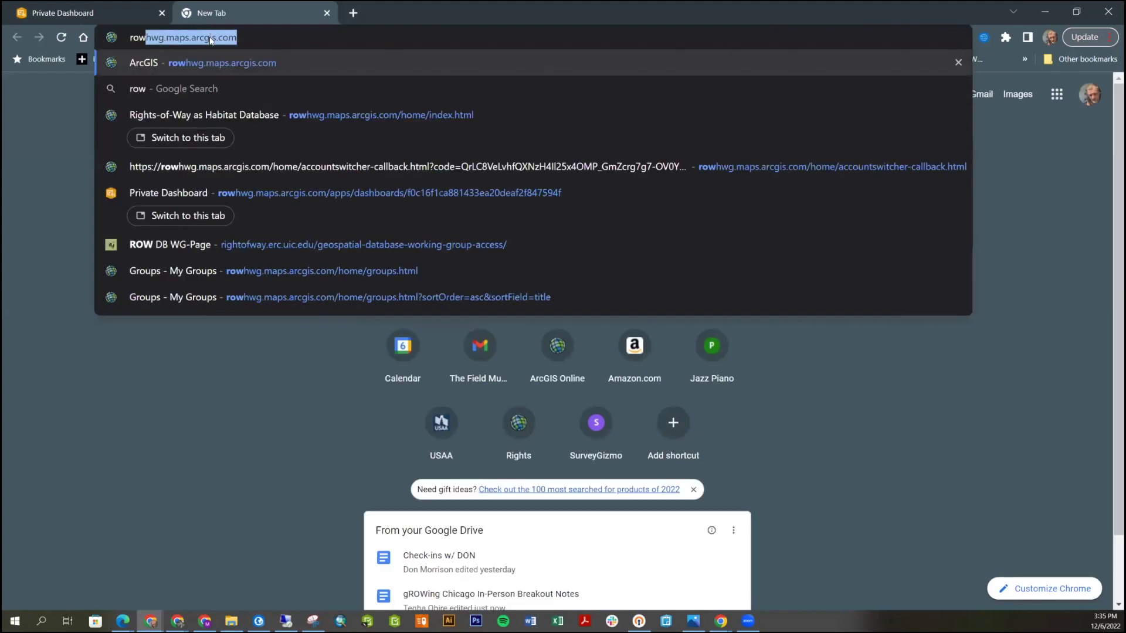
pyautogui.click(233, 113)
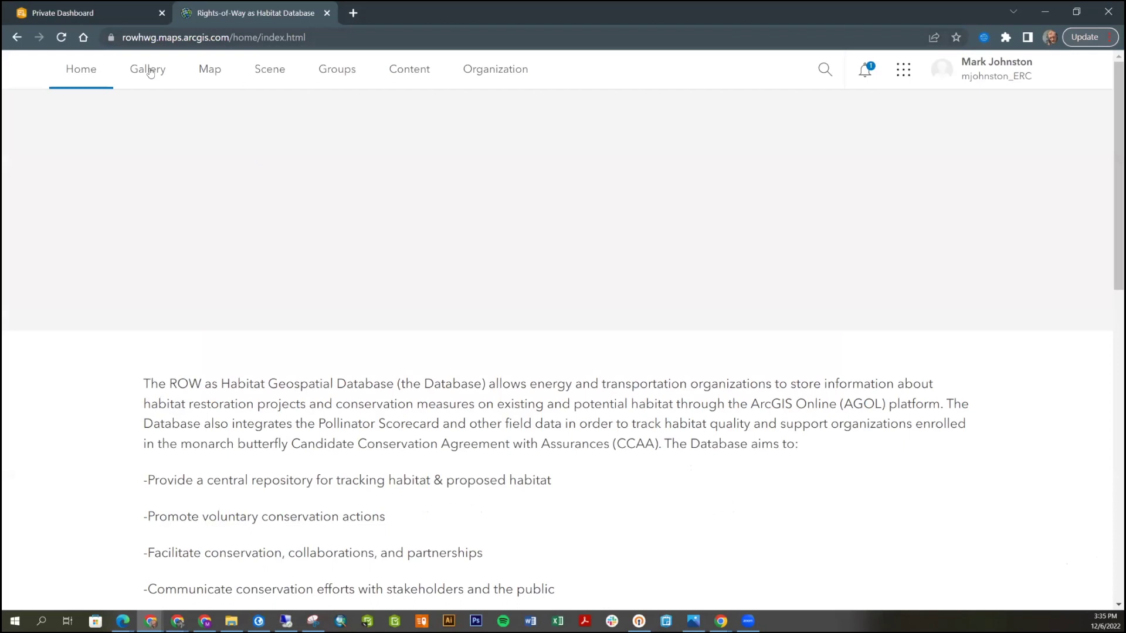
pyautogui.click(149, 72)
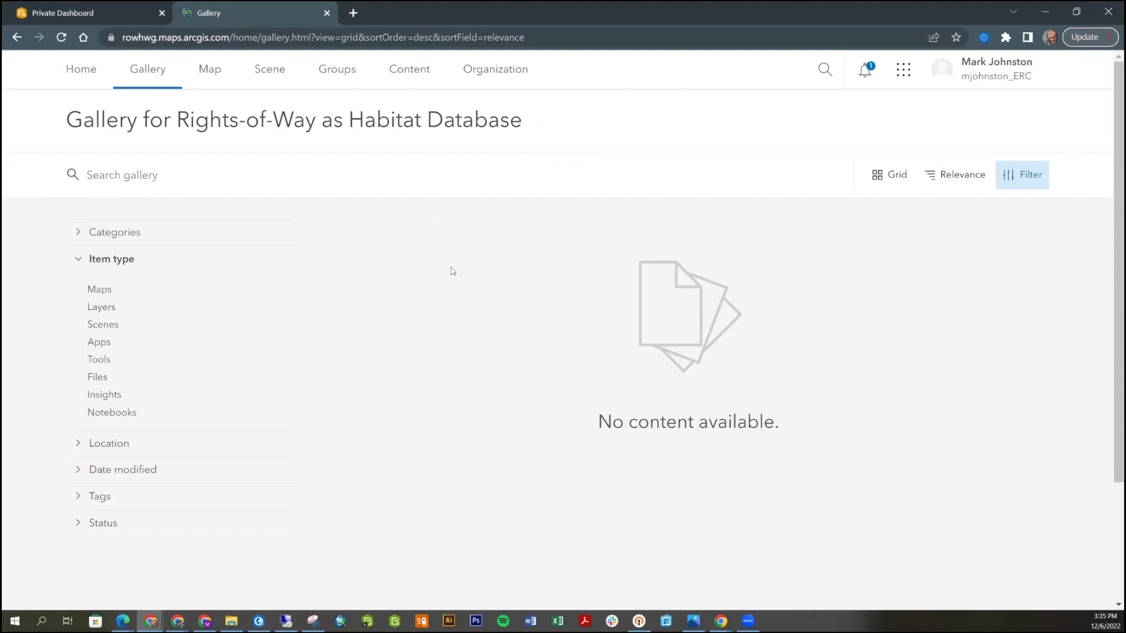
pyautogui.click(150, 75)
# Go to the Rights-of-Way as Habitat Working Group website and open its Geospatial Database page under Tracking & Monitoring
pyautogui.click(258, 36)
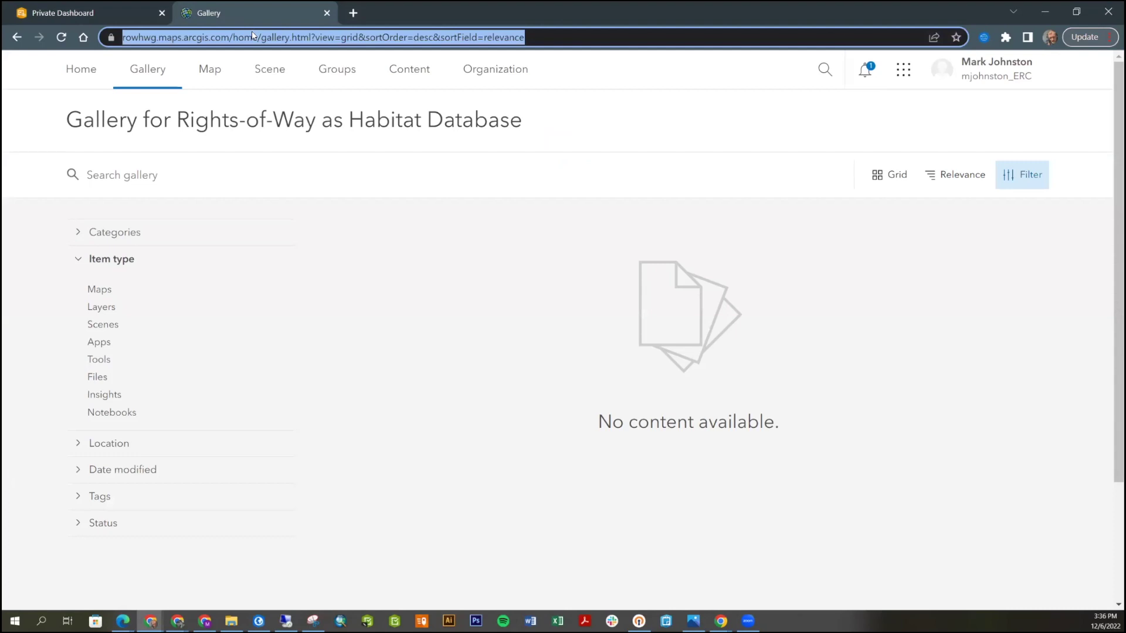
pyautogui.write('rowhwg.maps.arcgis.com')
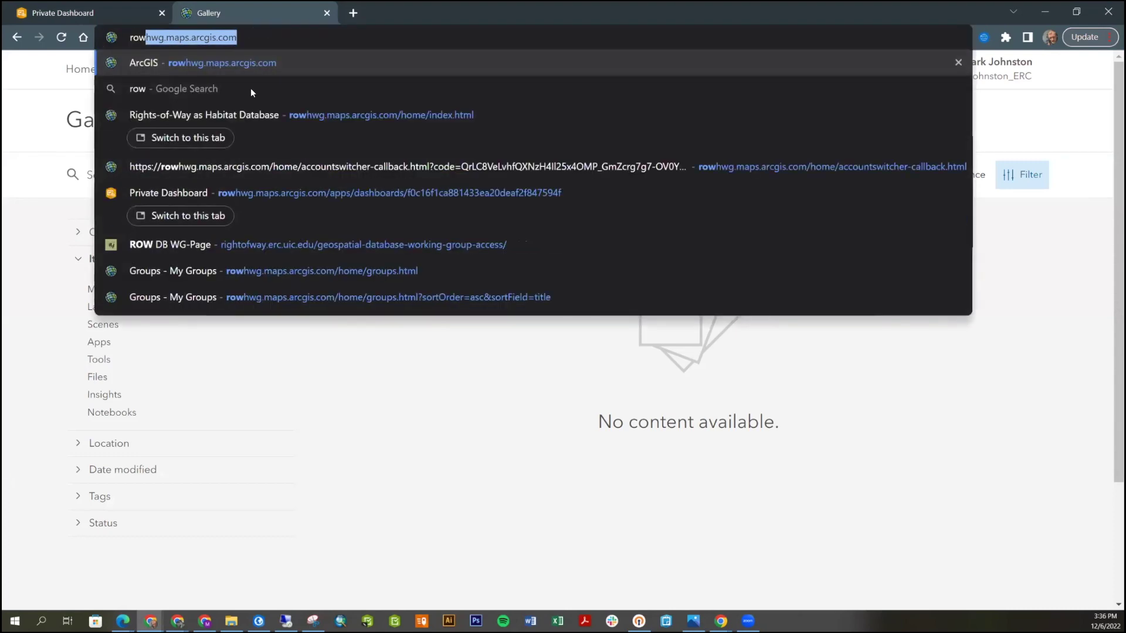
pyautogui.click(289, 246)
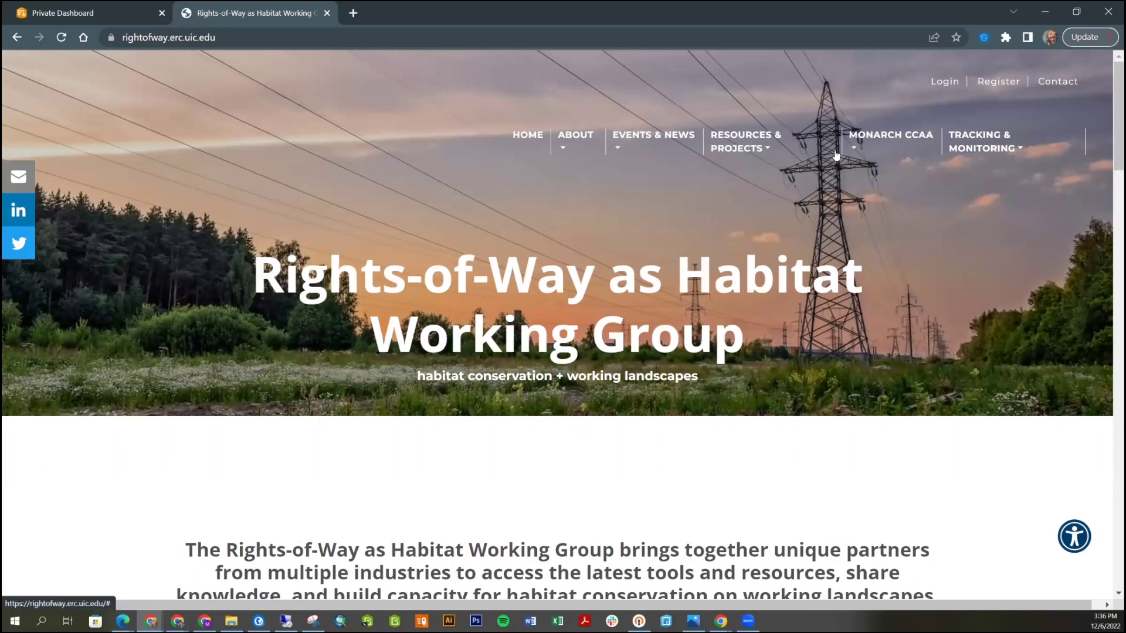
pyautogui.click(977, 154)
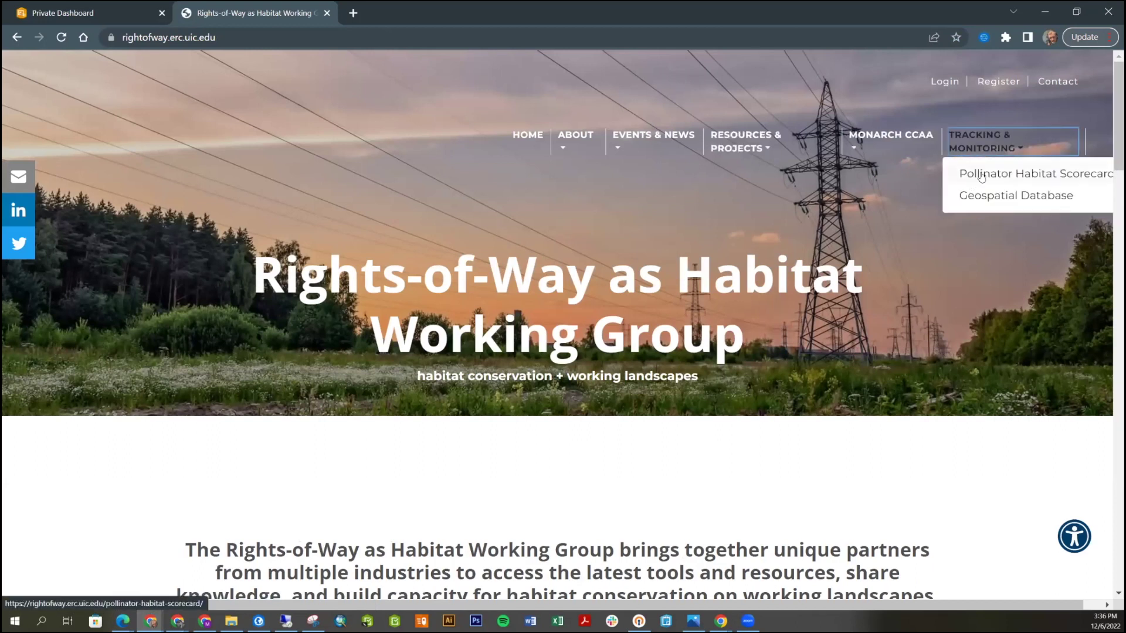
pyautogui.click(976, 197)
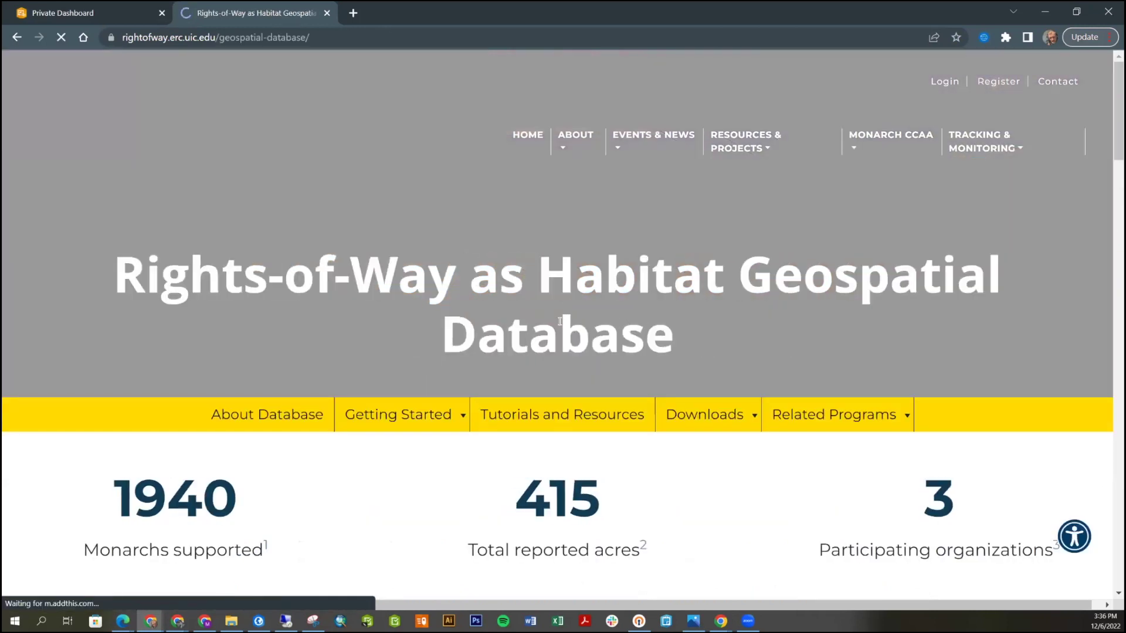
# Launch the public dashboard map from the Geospatial Database page, place its tab before the Private Dashboard, and close the website tab
pyautogui.scroll(-10, 562, 333)
pyautogui.scroll(-9, 562, 333)
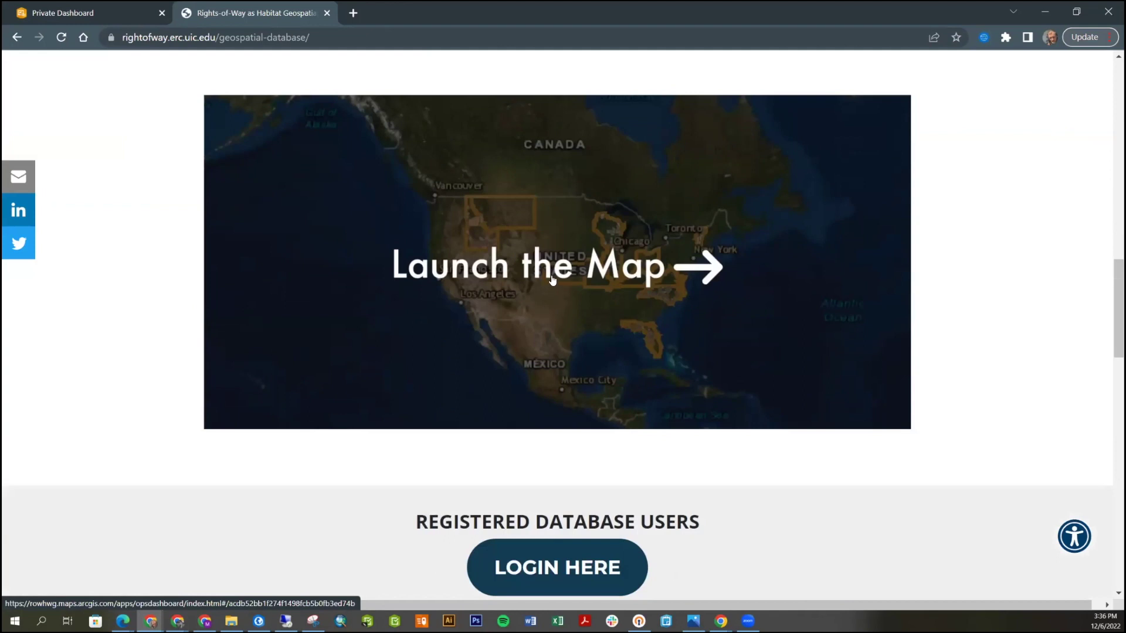
pyautogui.click(556, 273)
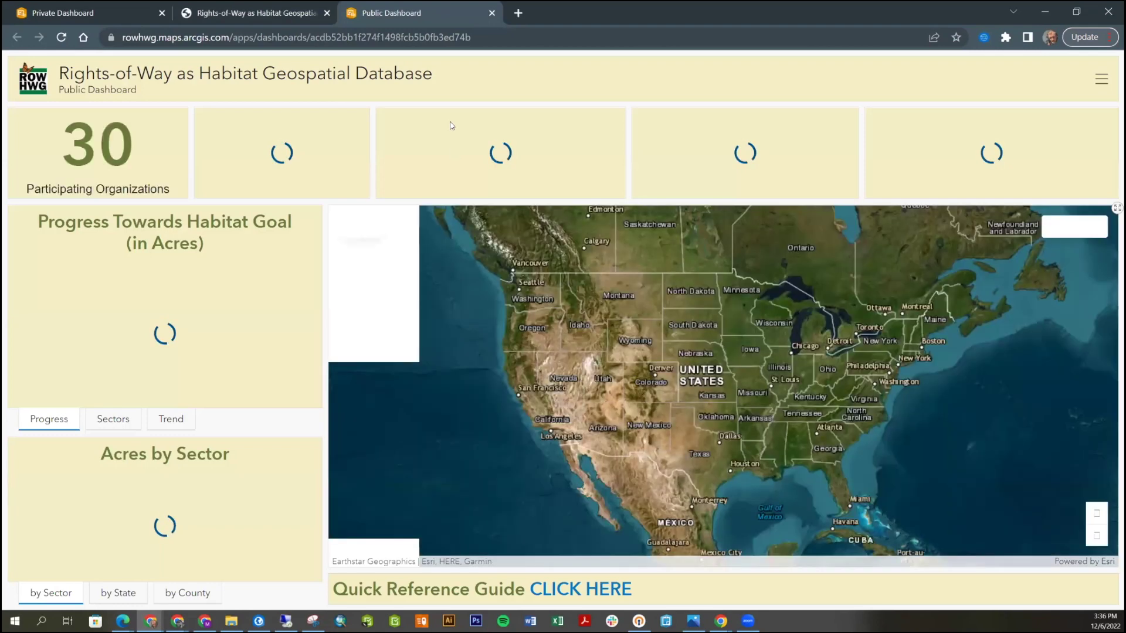
pyautogui.moveTo(393, 13); pyautogui.dragTo(63, 5)
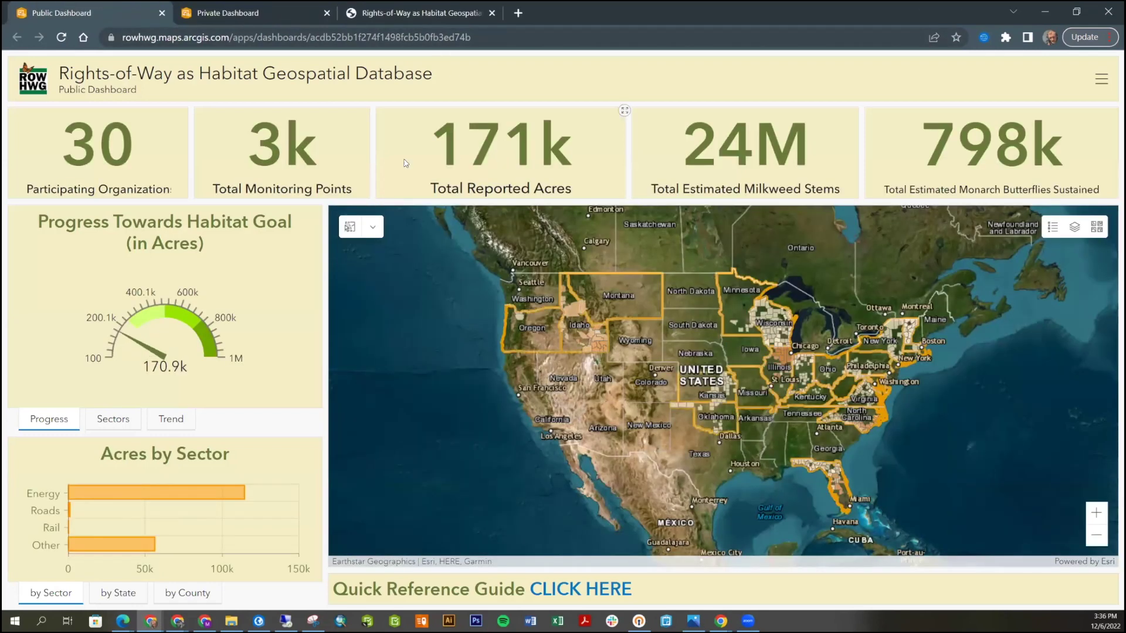
pyautogui.click(414, 16)
pyautogui.click(492, 13)
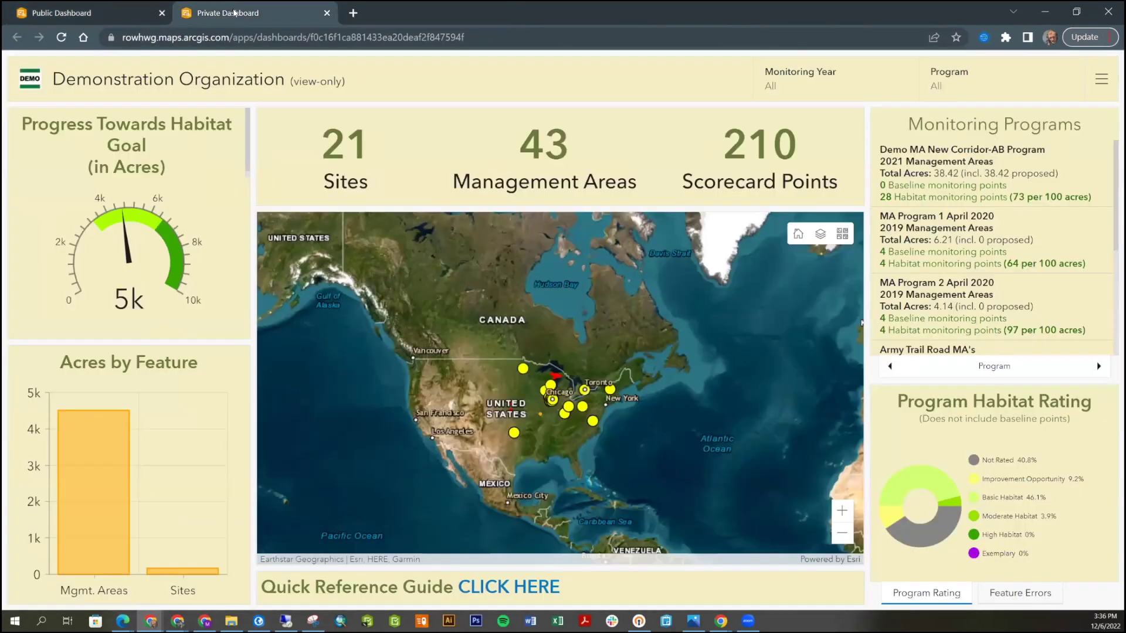
# Review the Public Dashboard's totals and closer map view, and return to the Private Dashboard
pyautogui.click(88, 13)
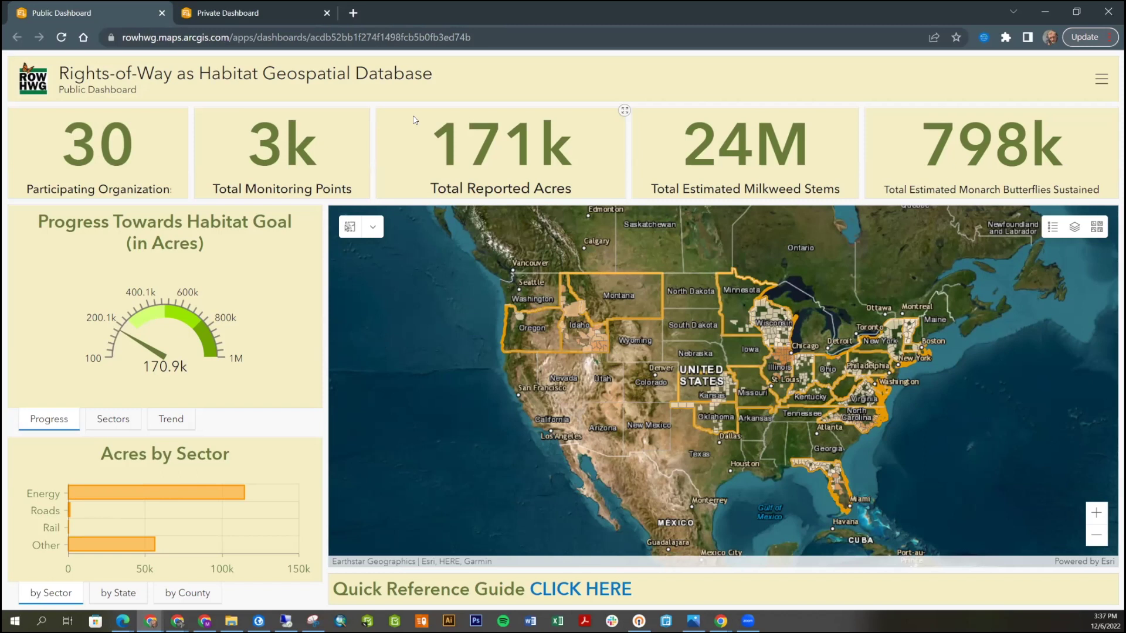
pyautogui.scroll(2, 722, 358)
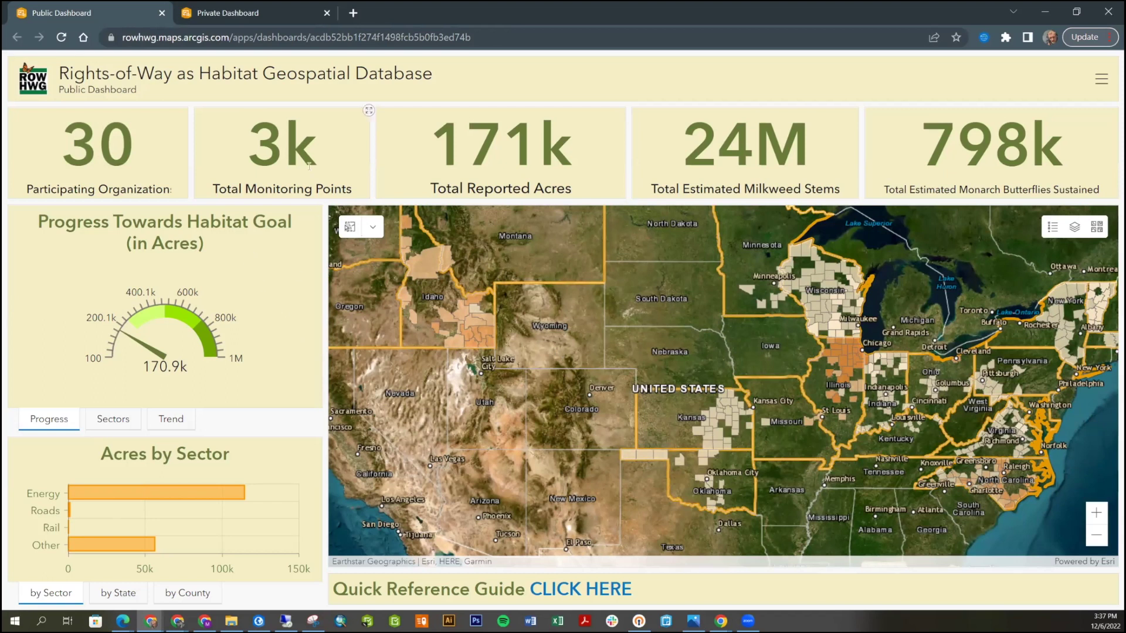
pyautogui.click(240, 13)
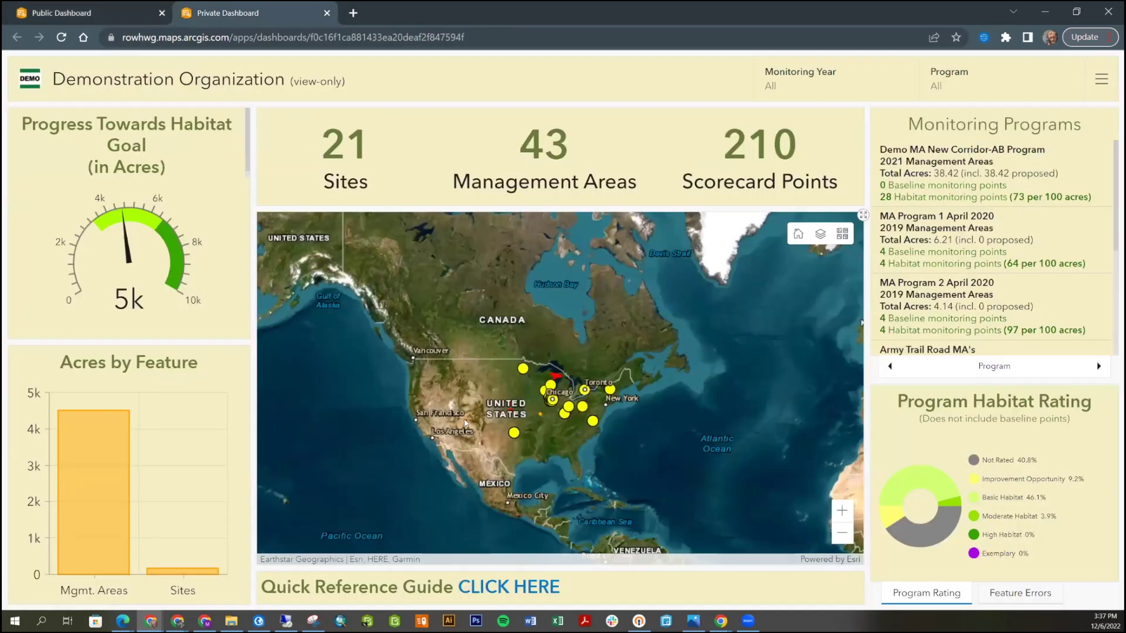
# Locate the copied right-of-way corridor west of Machesney Park on the Private Dashboard map and bring its full extent into view
pyautogui.scroll(2, 494, 411)
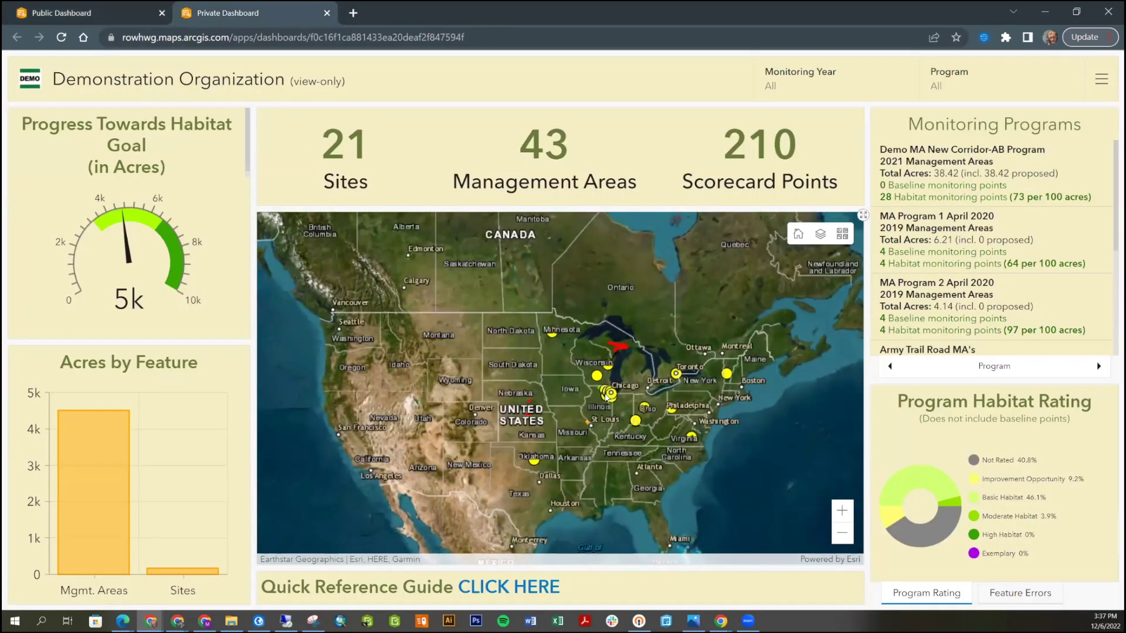
pyautogui.scroll(1, 605, 396)
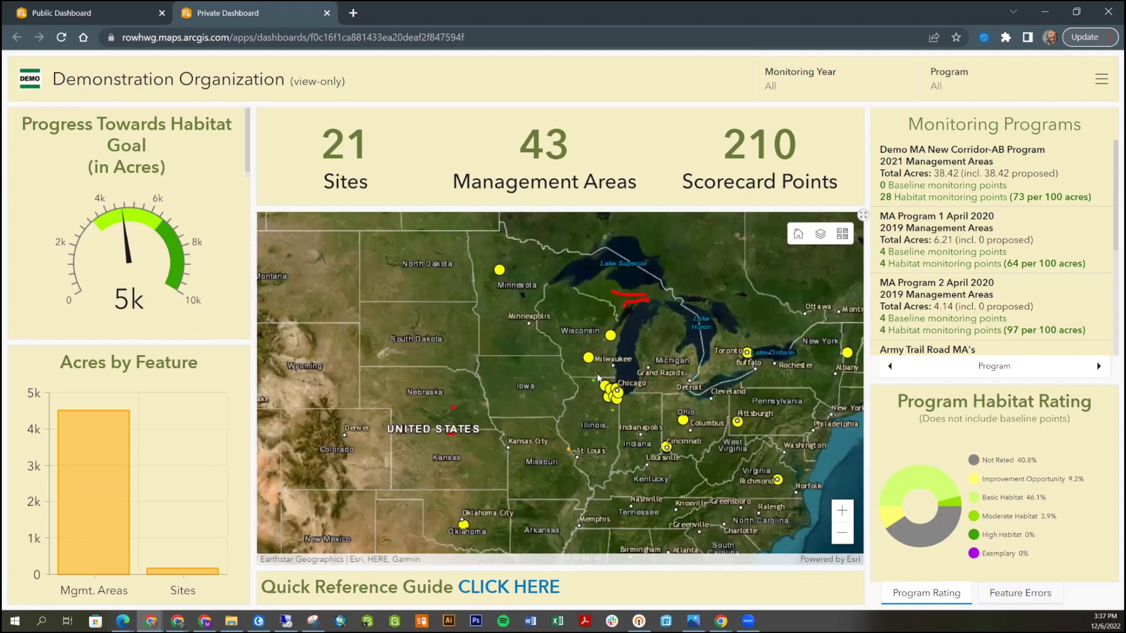
pyautogui.moveTo(604, 399); pyautogui.dragTo(580, 382)
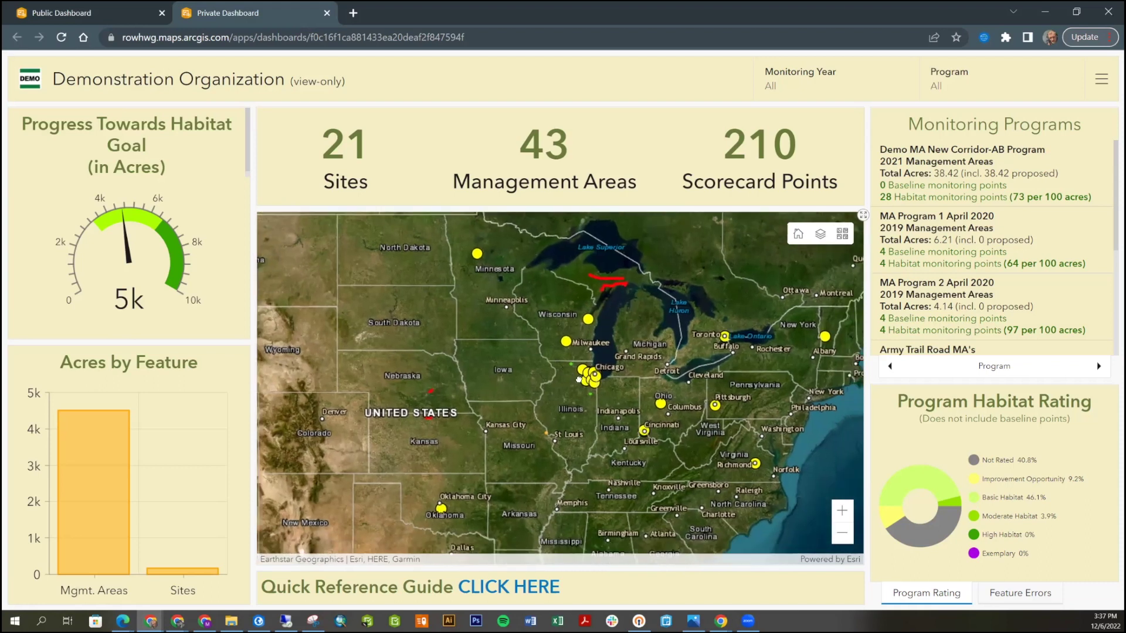
pyautogui.scroll(2, 572, 368)
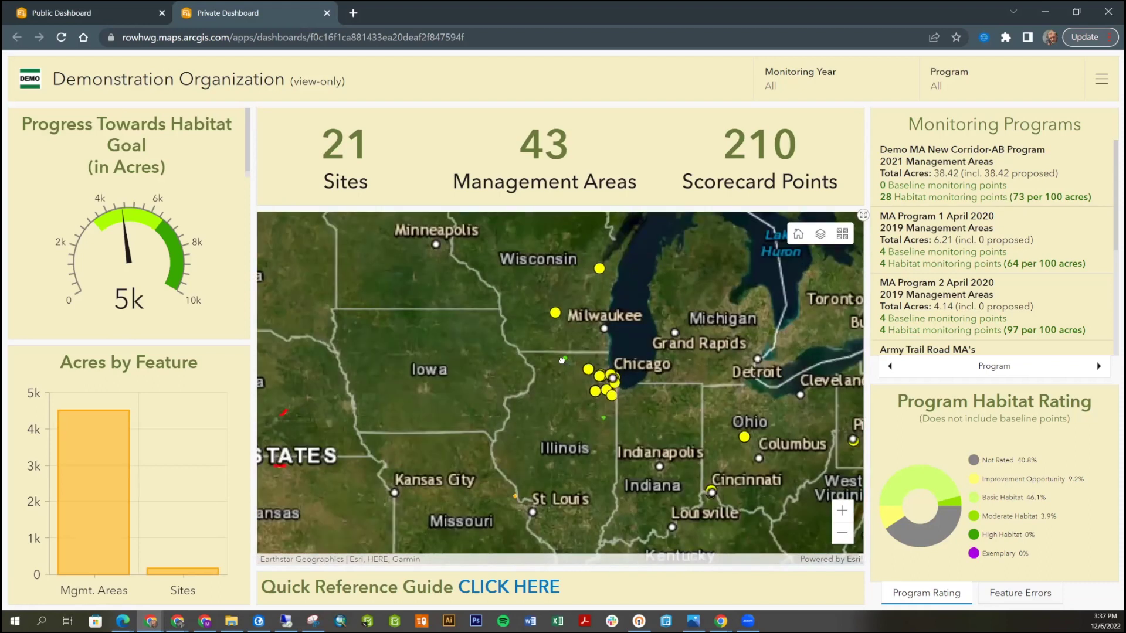
pyautogui.scroll(4, 565, 361)
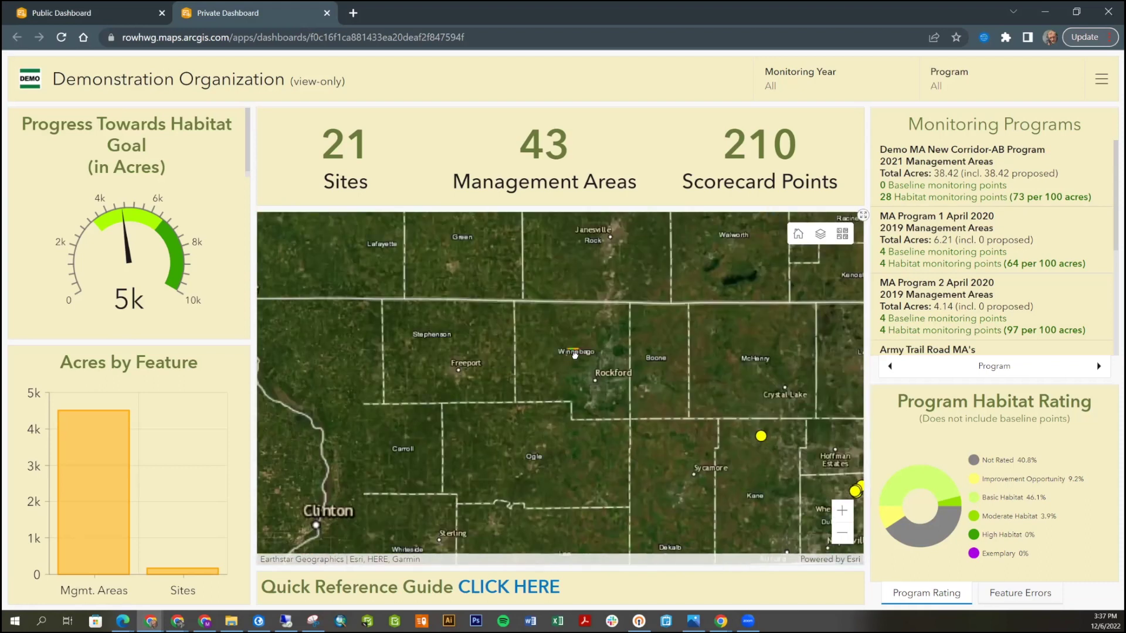
pyautogui.scroll(5, 565, 343)
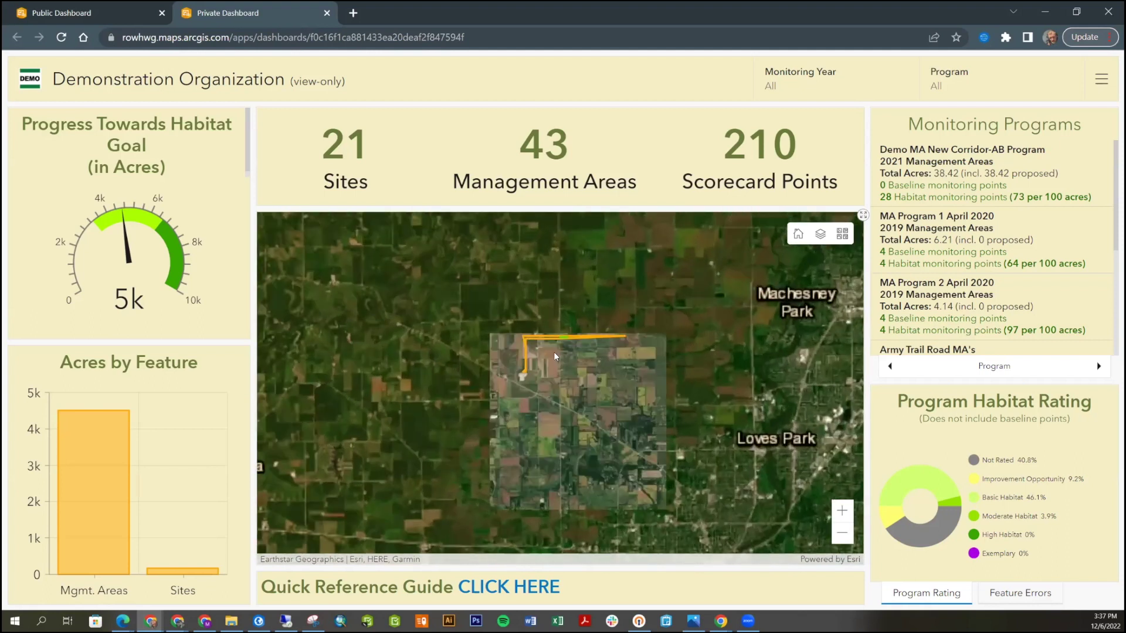
pyautogui.scroll(2, 557, 344)
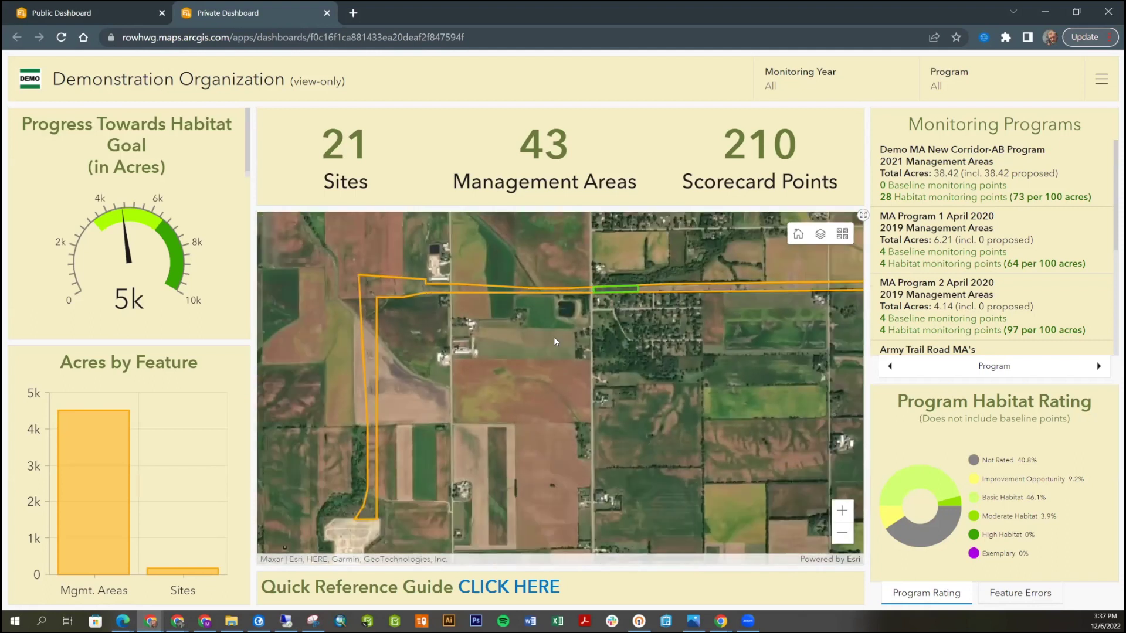
pyautogui.moveTo(566, 349); pyautogui.dragTo(531, 356)
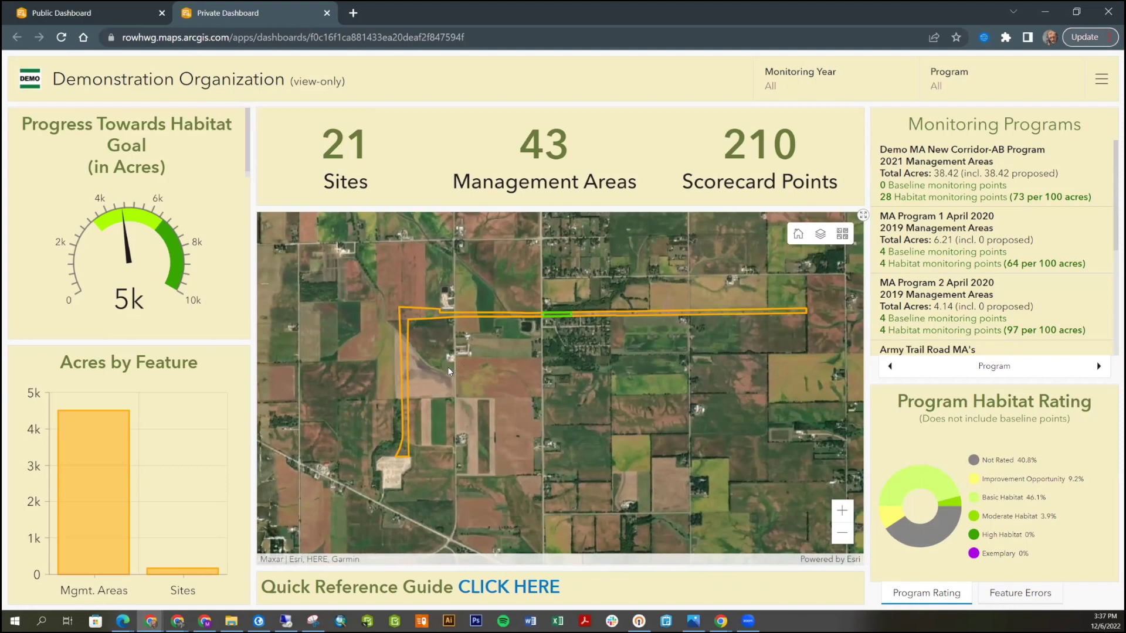
# Inspect the corridor management area's pop-up attributes, including its ID, name, status and program fields, and close the pop-up
pyautogui.click(415, 315)
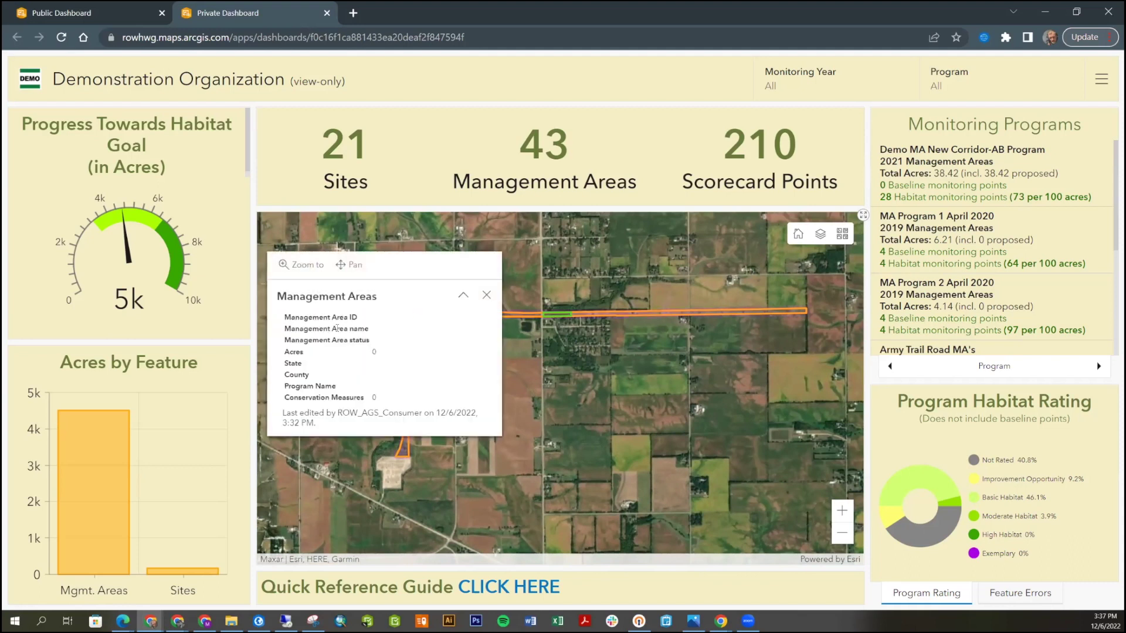
pyautogui.moveTo(285, 328); pyautogui.dragTo(333, 358)
pyautogui.click(442, 368)
pyautogui.click(487, 295)
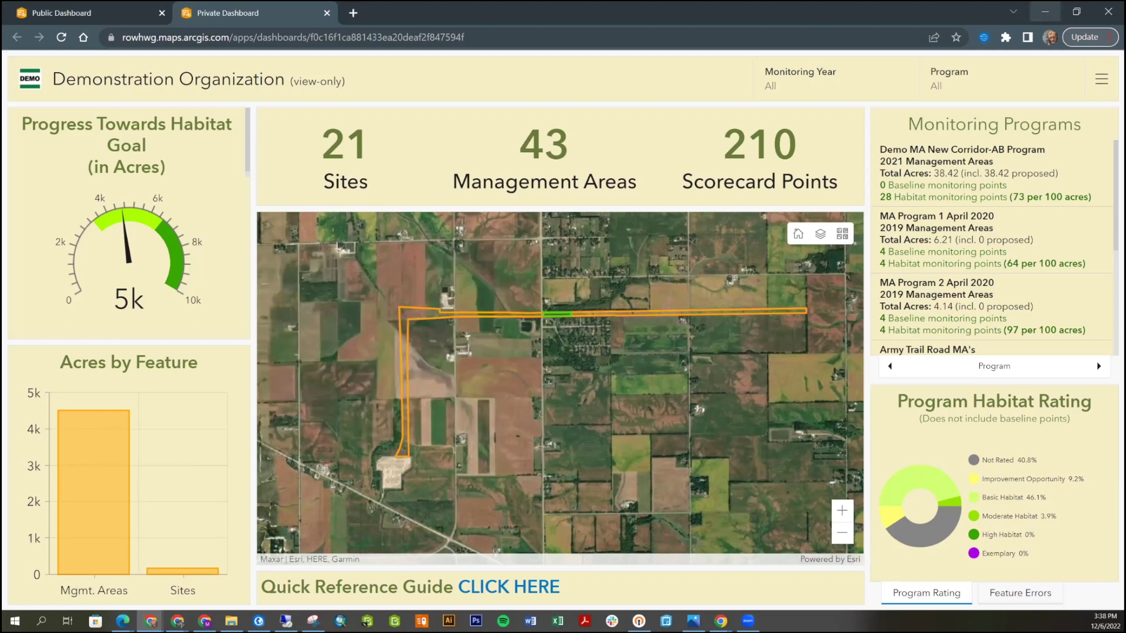
# Switch to the maximized ROW_DEMO project in ArcGIS Pro and save all edits
pyautogui.click(1044, 11)
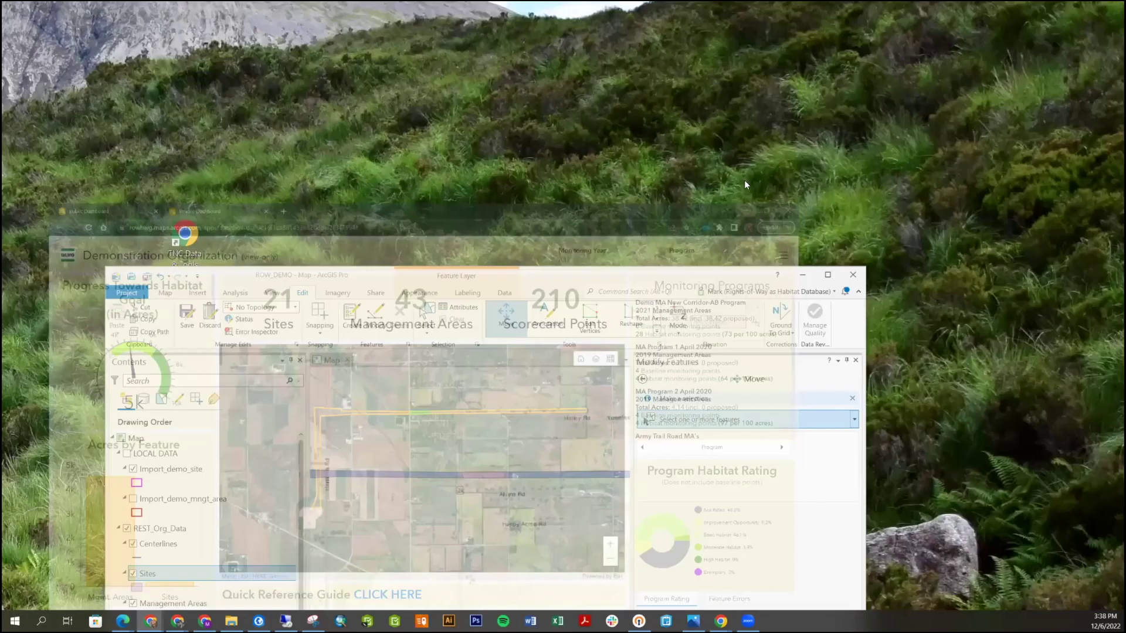
pyautogui.moveTo(661, 271); pyautogui.dragTo(685, 160)
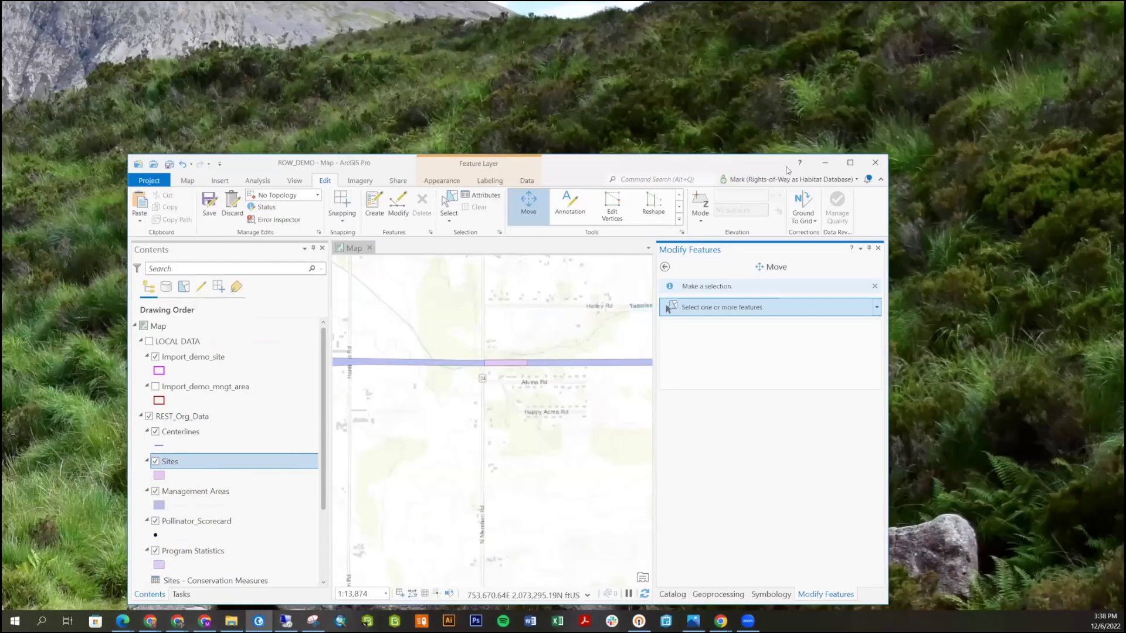
pyautogui.doubleClick(559, 173)
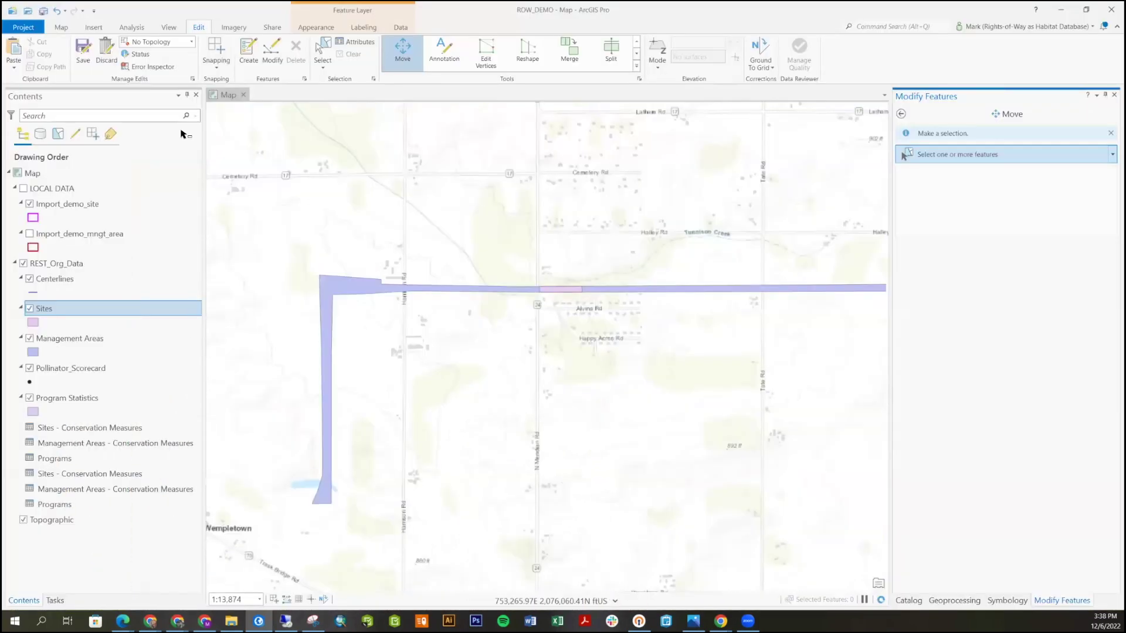
pyautogui.click(82, 52)
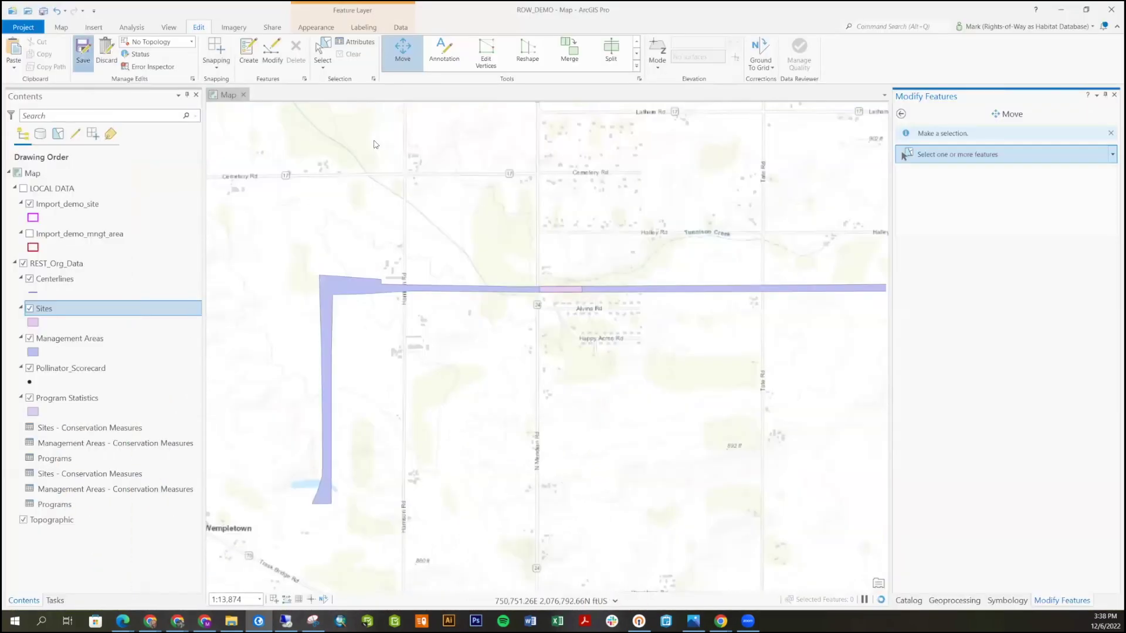
pyautogui.click(80, 50)
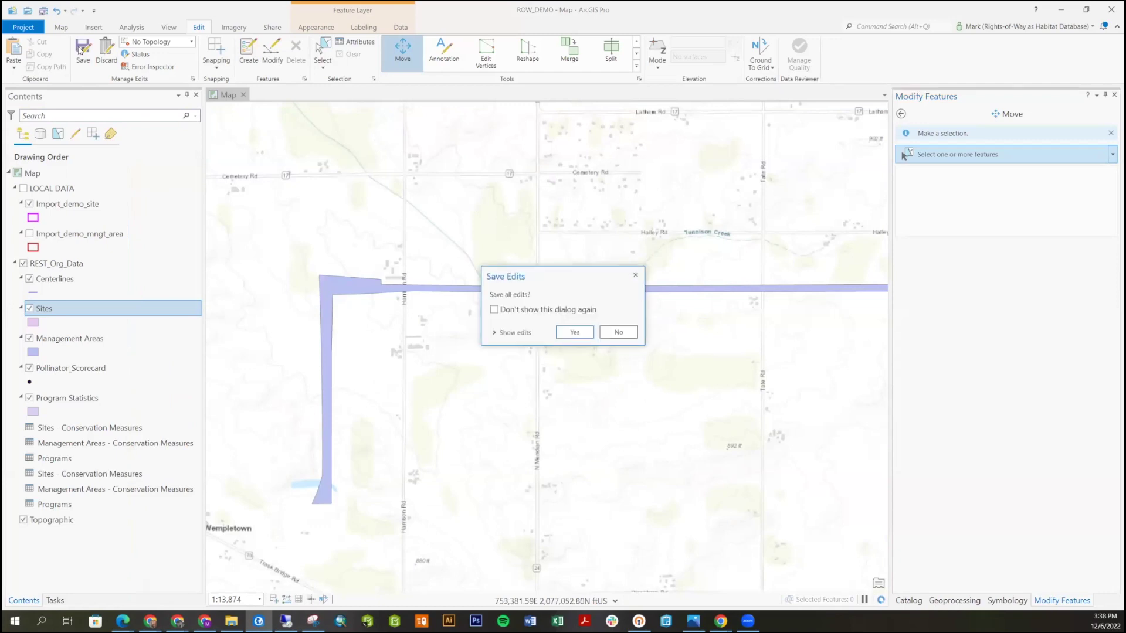
pyautogui.click(563, 332)
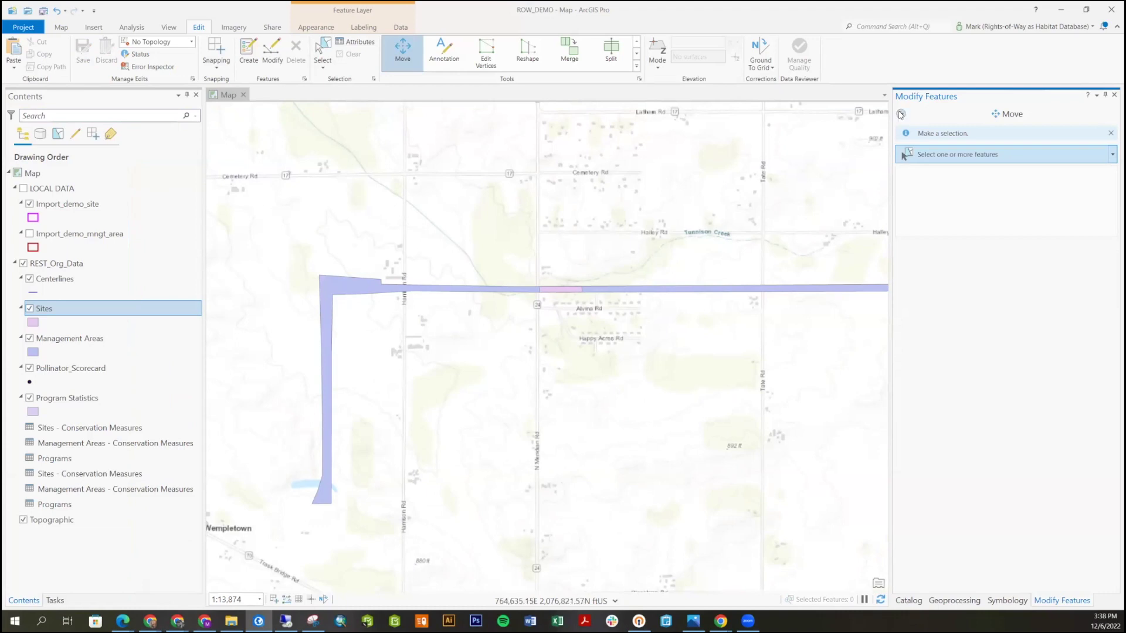
# Exit the Move tool, show the project catalog, and select the L-shaped management area polygon on the map
pyautogui.click(901, 115)
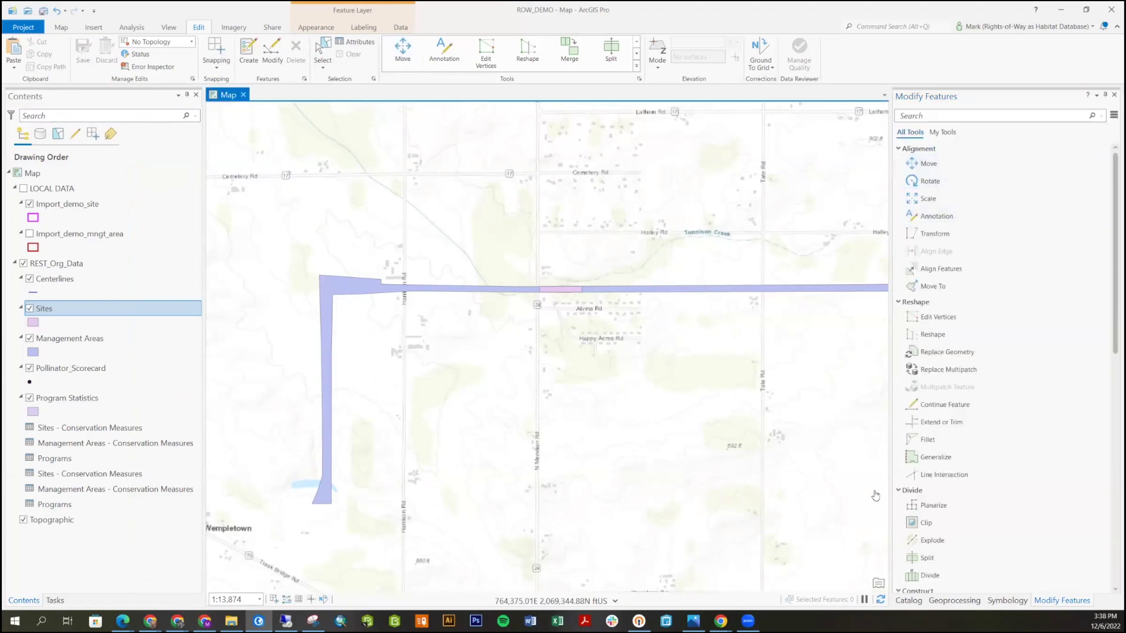
pyautogui.click(909, 600)
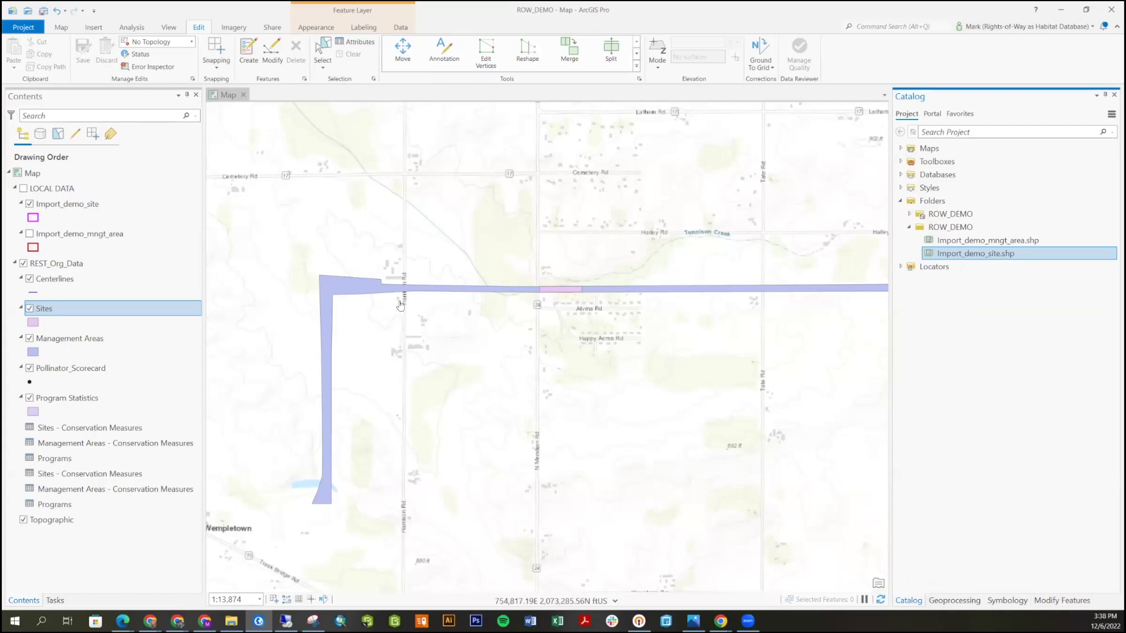
pyautogui.click(361, 292)
pyautogui.click(360, 293)
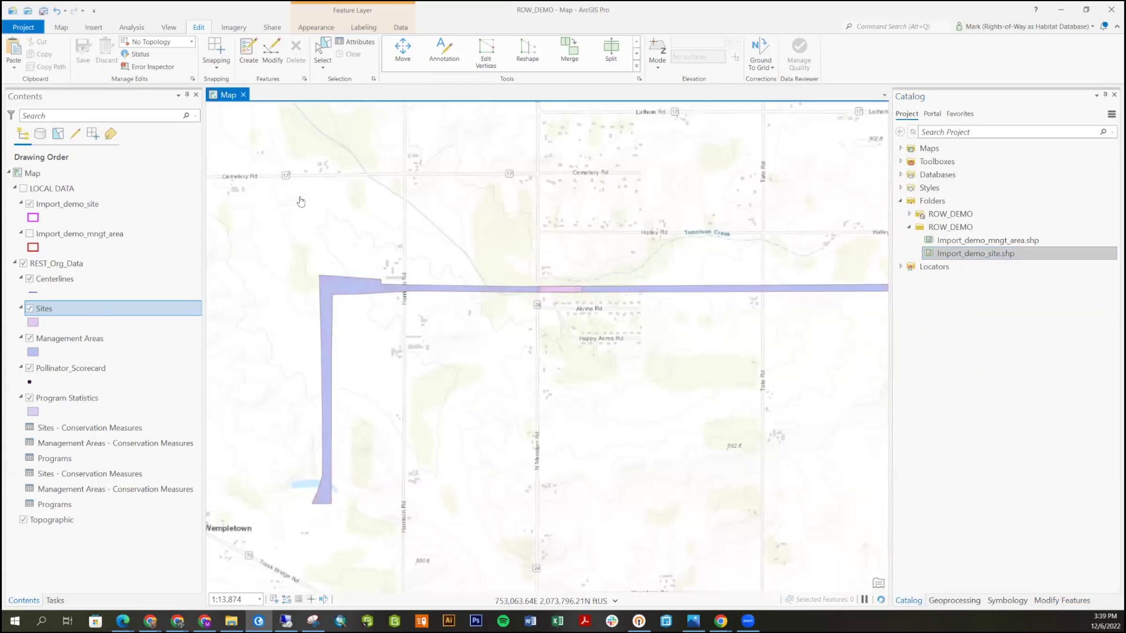
pyautogui.click(351, 43)
pyautogui.click(314, 48)
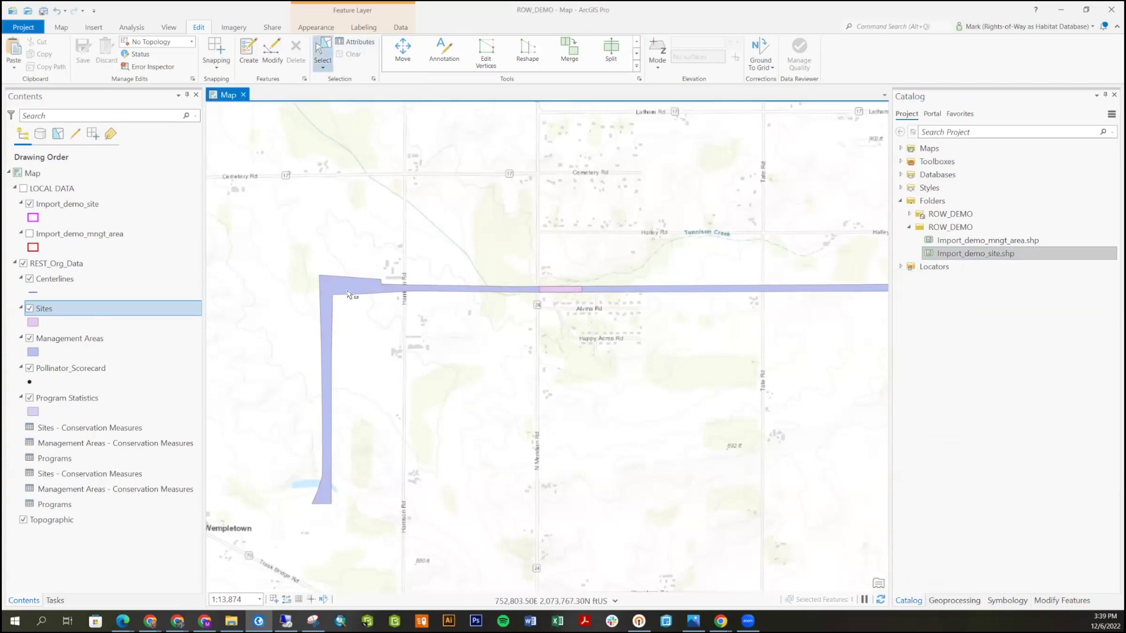
pyautogui.click(349, 295)
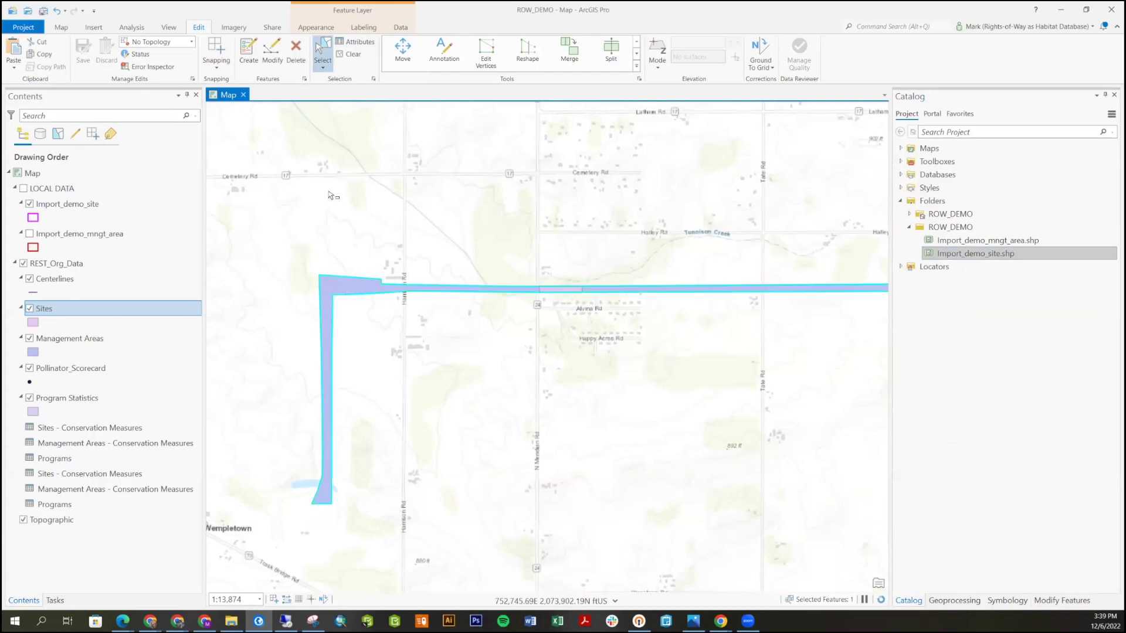
# Review the selected polygon's record in the Management Areas attribute table, showing only selected records, and close the table
pyautogui.click(74, 338)
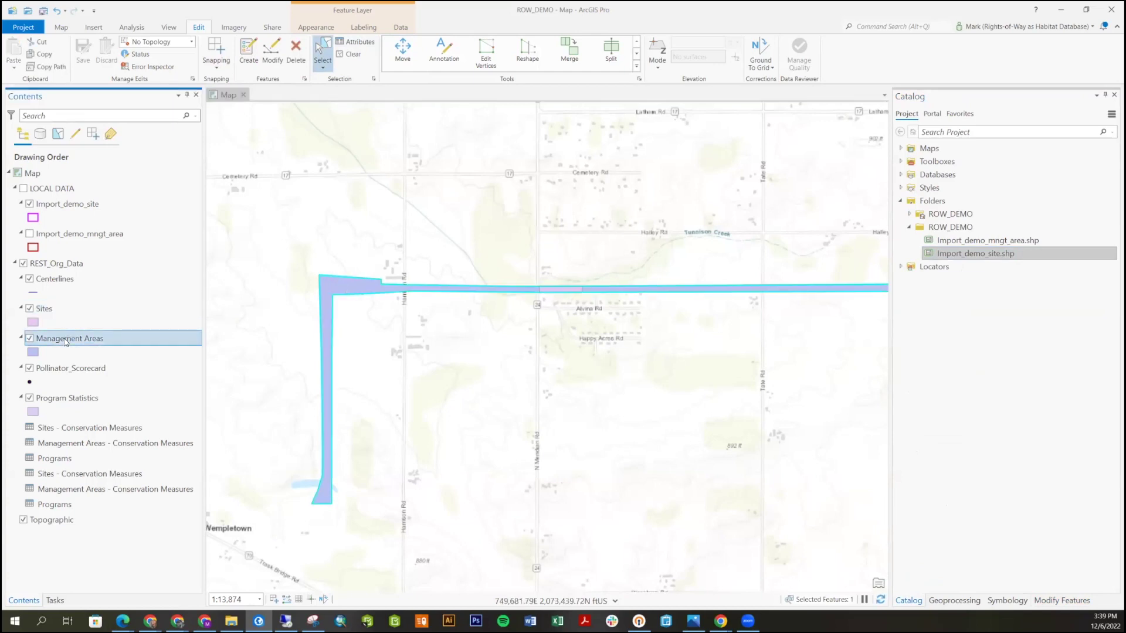
pyautogui.rightClick(74, 339)
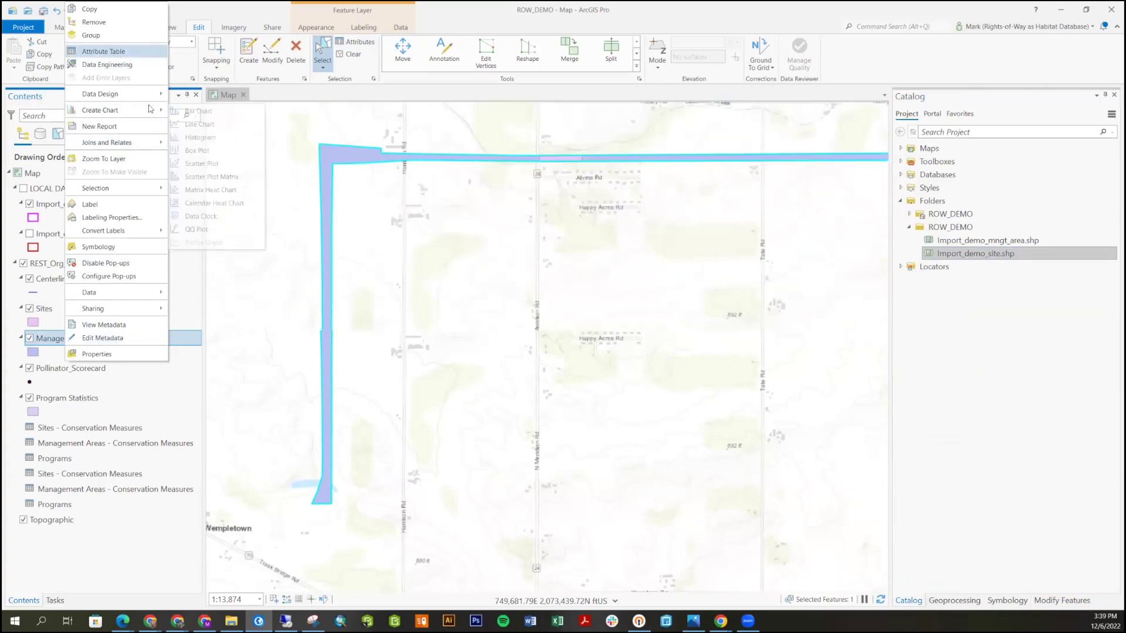
pyautogui.click(113, 53)
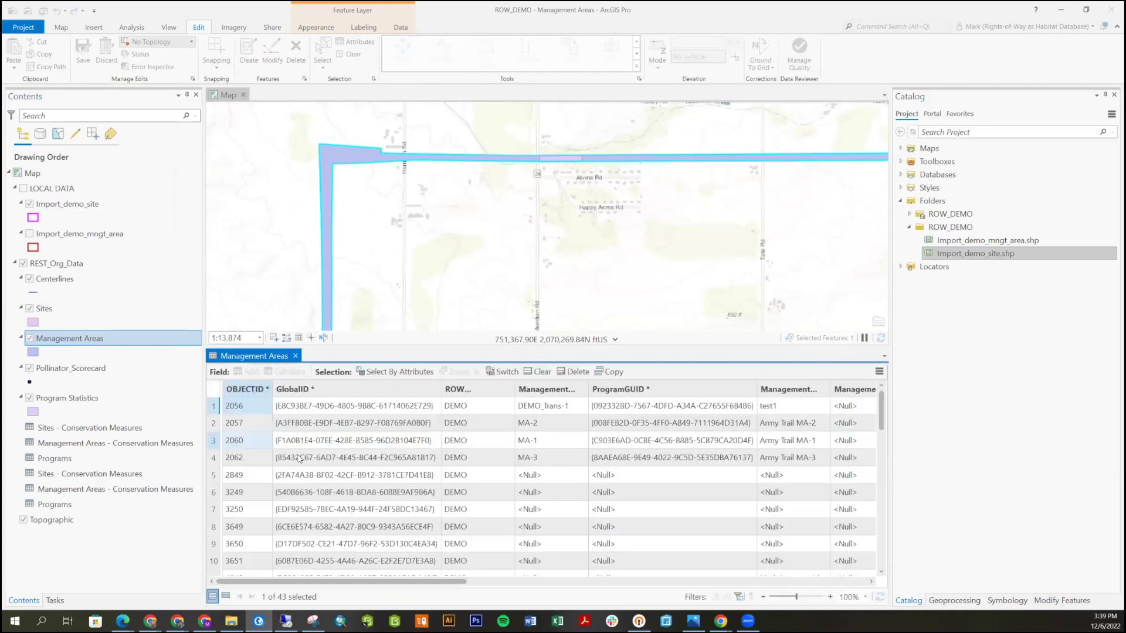
pyautogui.click(225, 597)
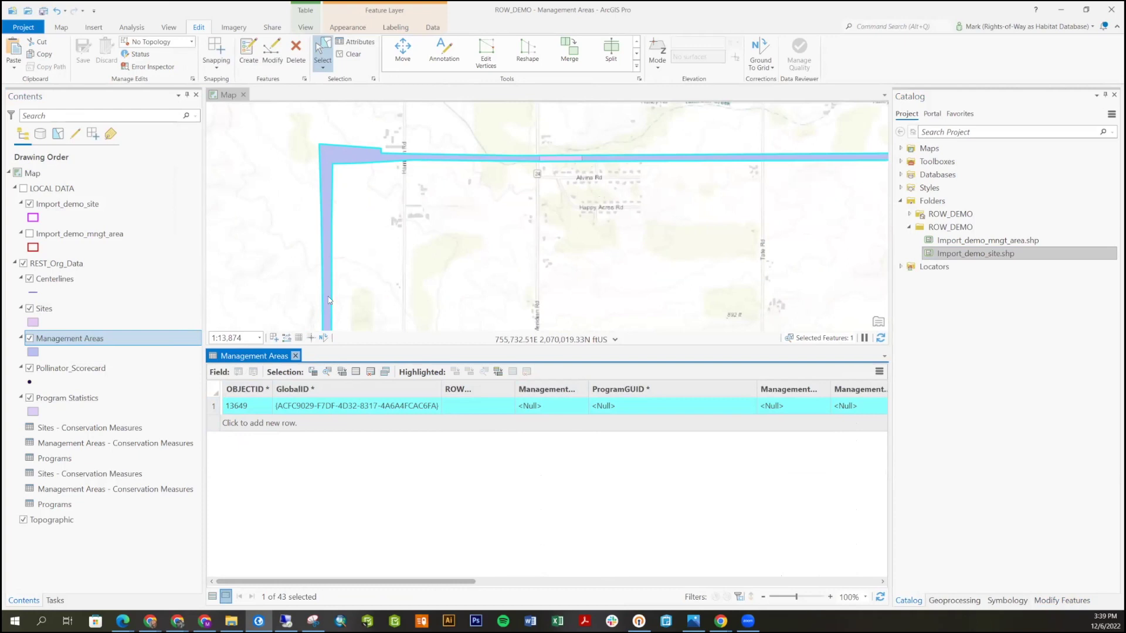
pyautogui.click(296, 357)
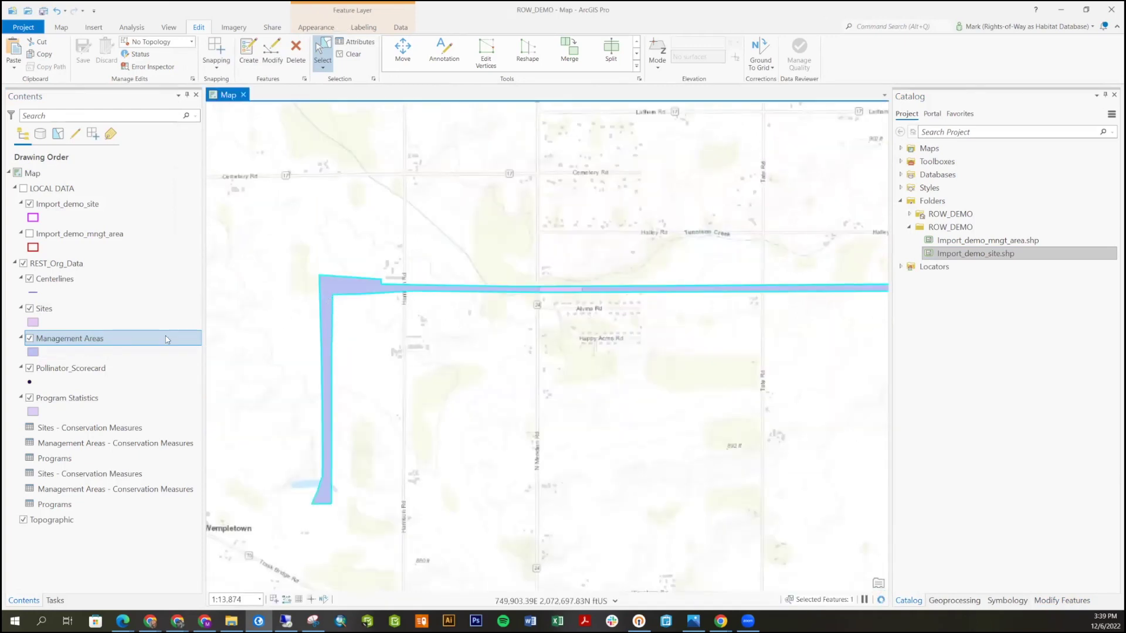
# Look over the Management Areas layer's options and the project's favorite geoprocessing tools
pyautogui.rightClick(129, 340)
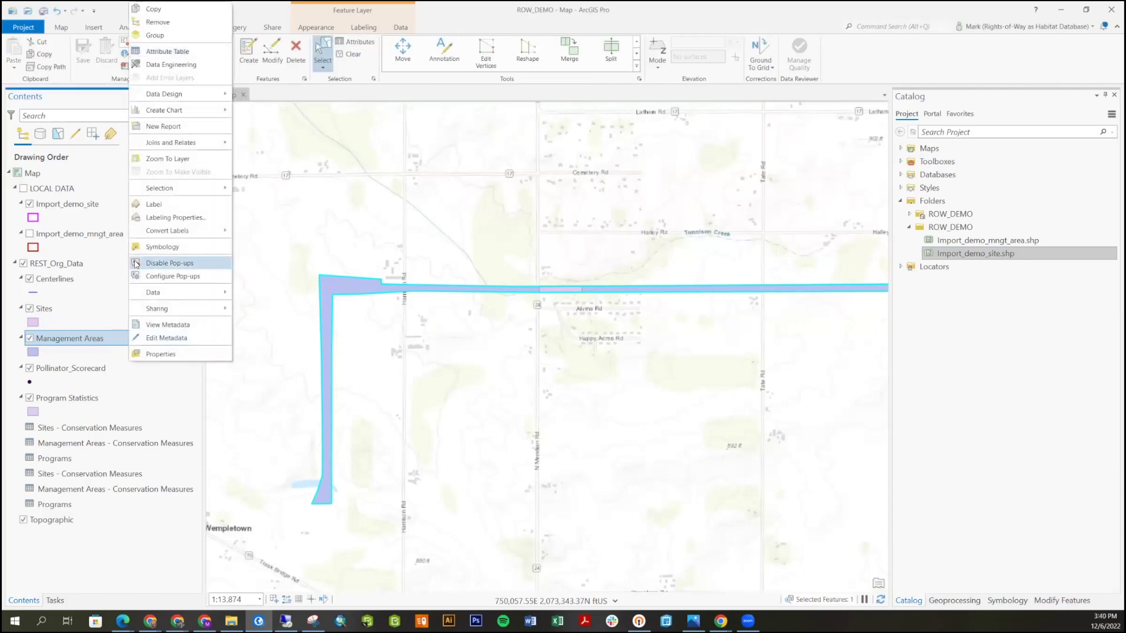
pyautogui.click(94, 342)
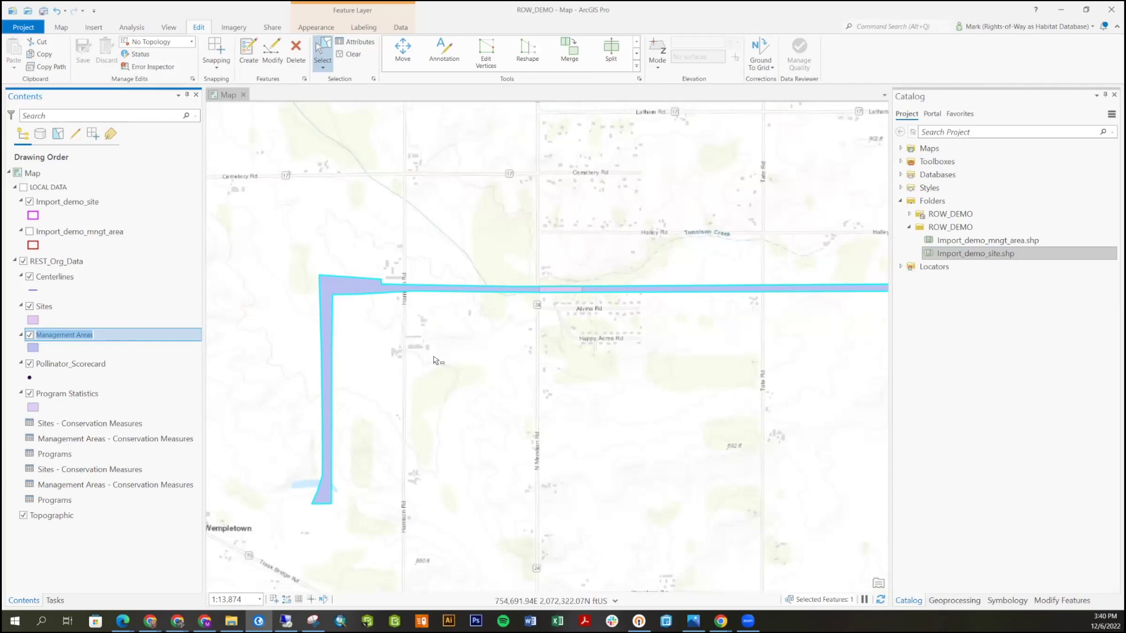
pyautogui.click(70, 306)
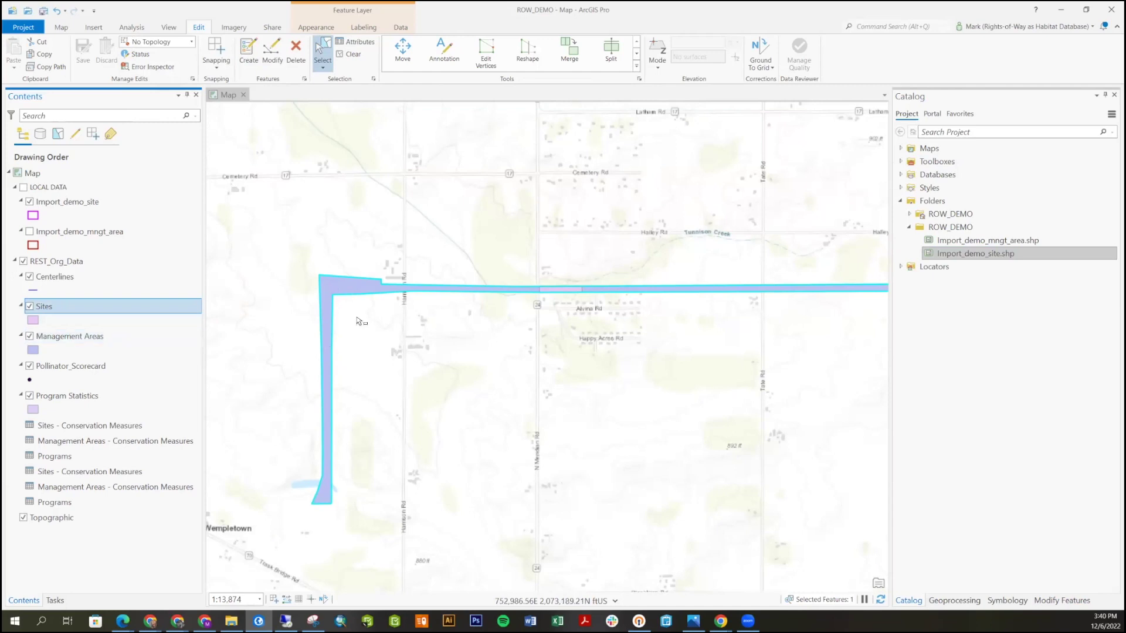
pyautogui.click(954, 600)
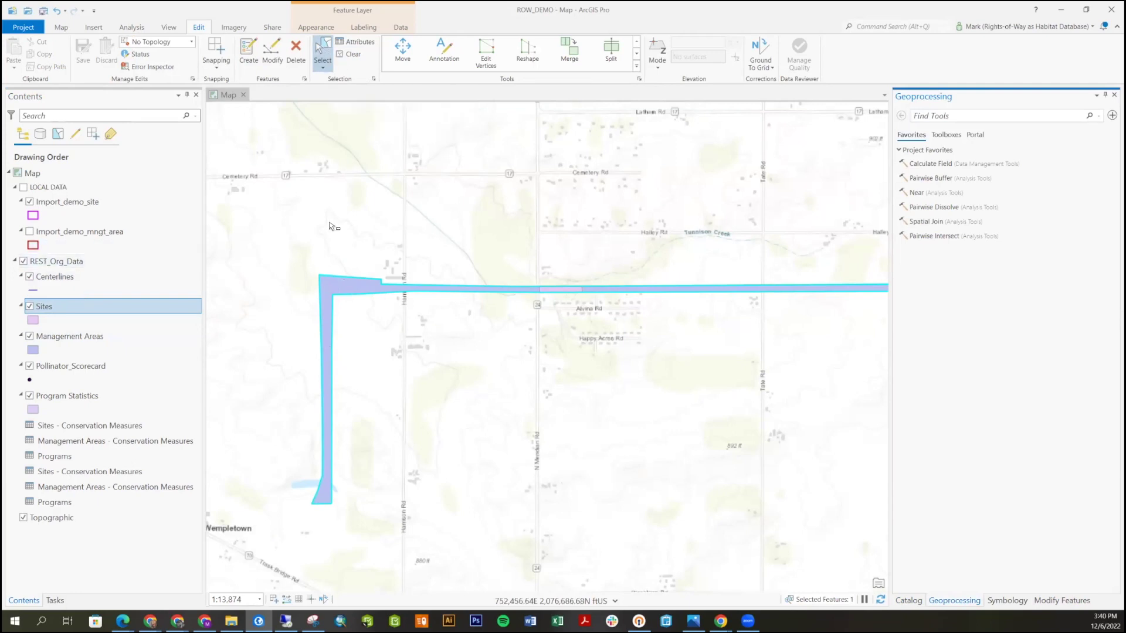
# Select the copied management area and site polygons together on the map and delete both
pyautogui.moveTo(299, 234); pyautogui.dragTo(635, 400)
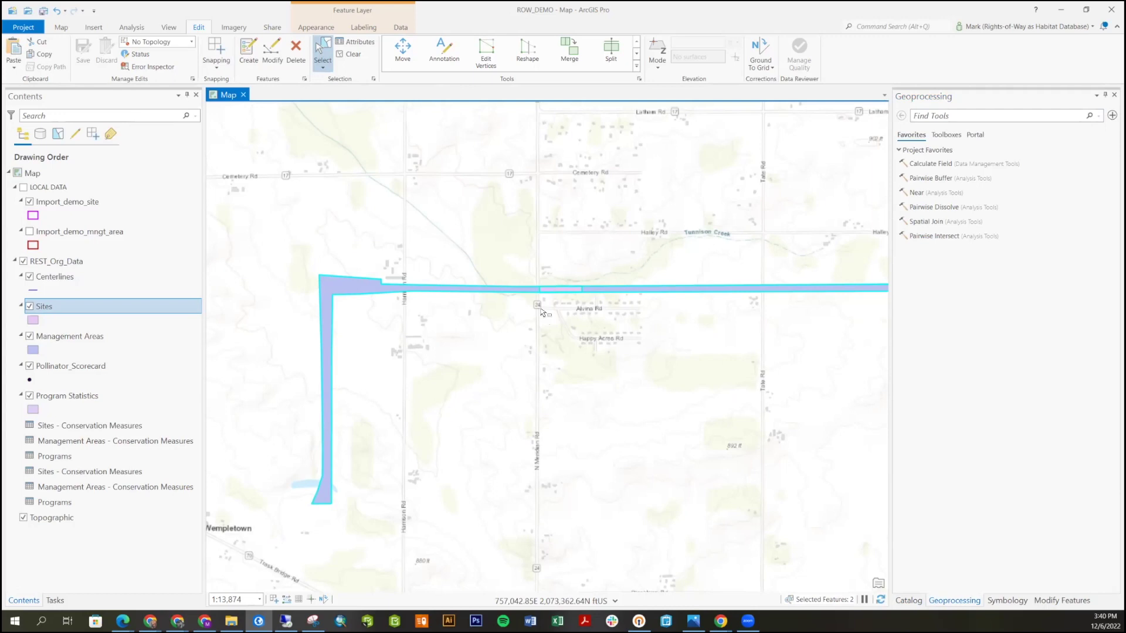
pyautogui.press('Delete')
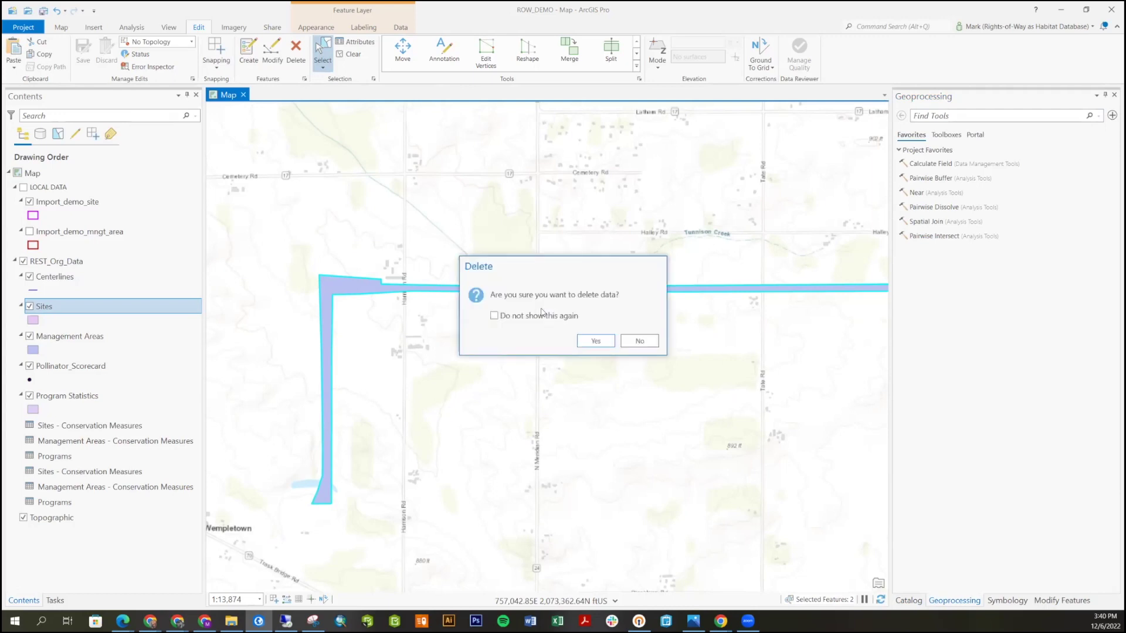
pyautogui.click(588, 343)
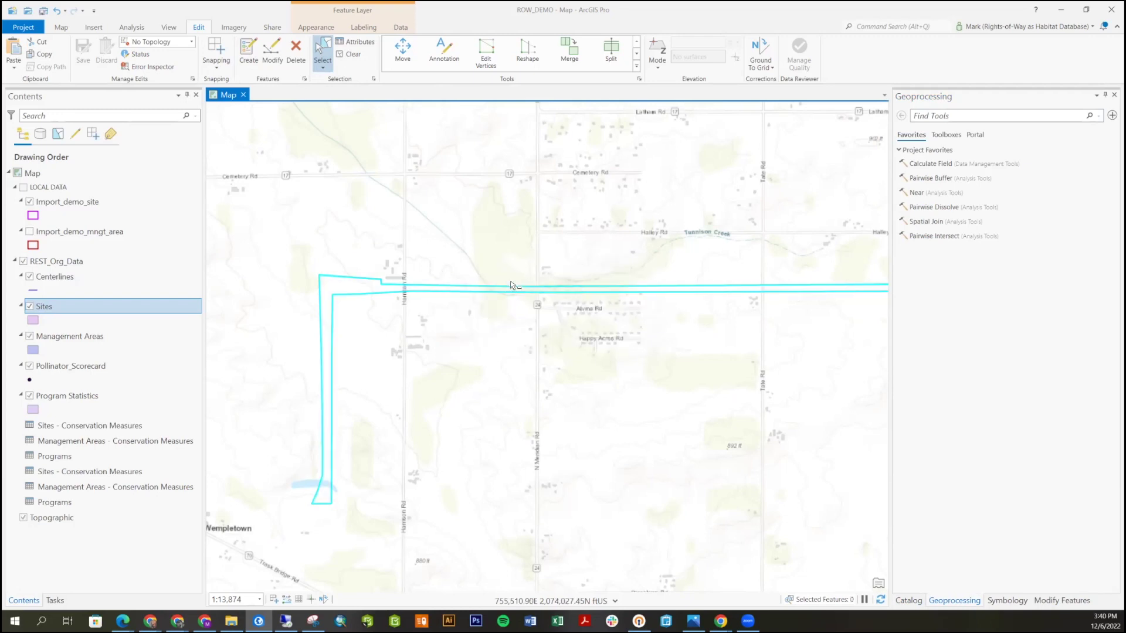
# Turn on the LOCAL DATA group layer and turn off the REST_Org_Data group layer
pyautogui.click(53, 261)
pyautogui.click(24, 188)
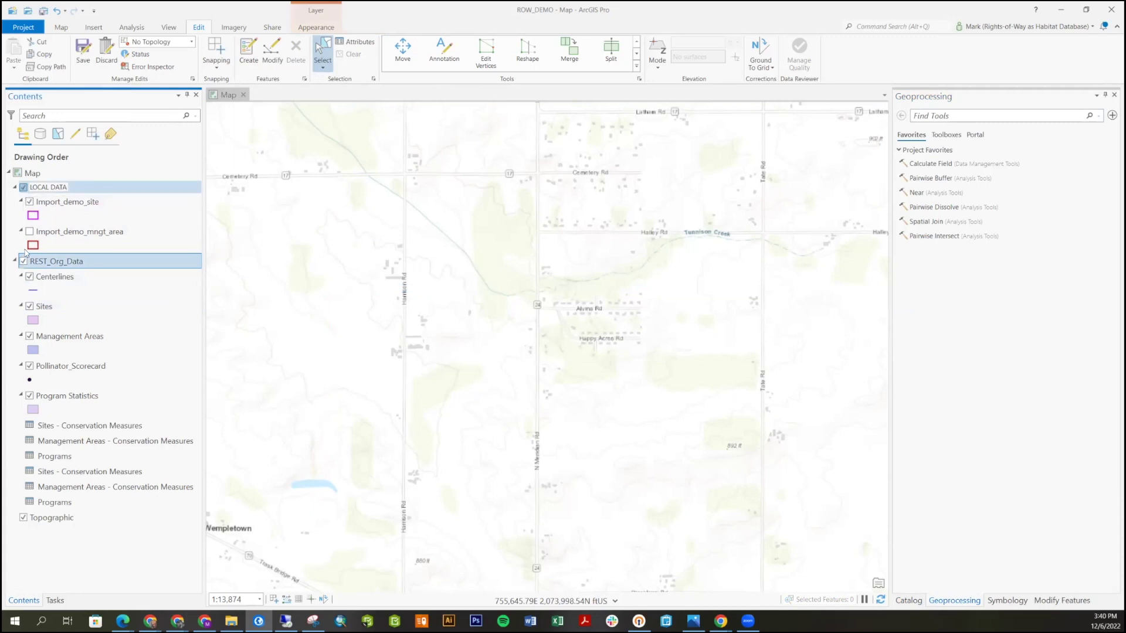
pyautogui.click(23, 261)
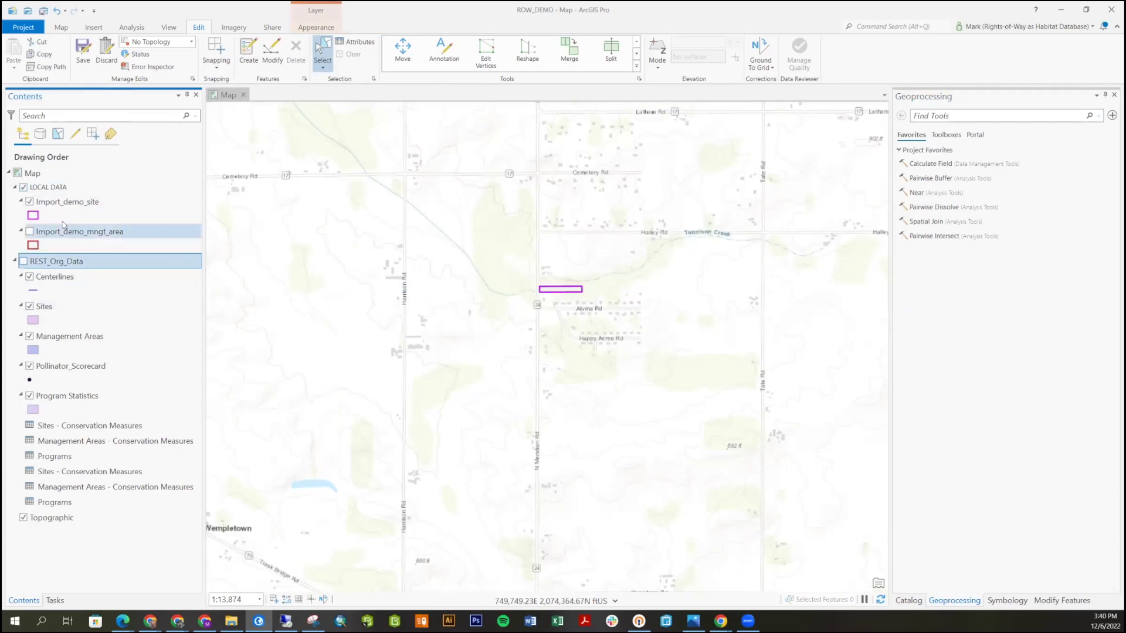
# Turn on the Import_demo_mngt_area layer and save all pending edits
pyautogui.click(30, 232)
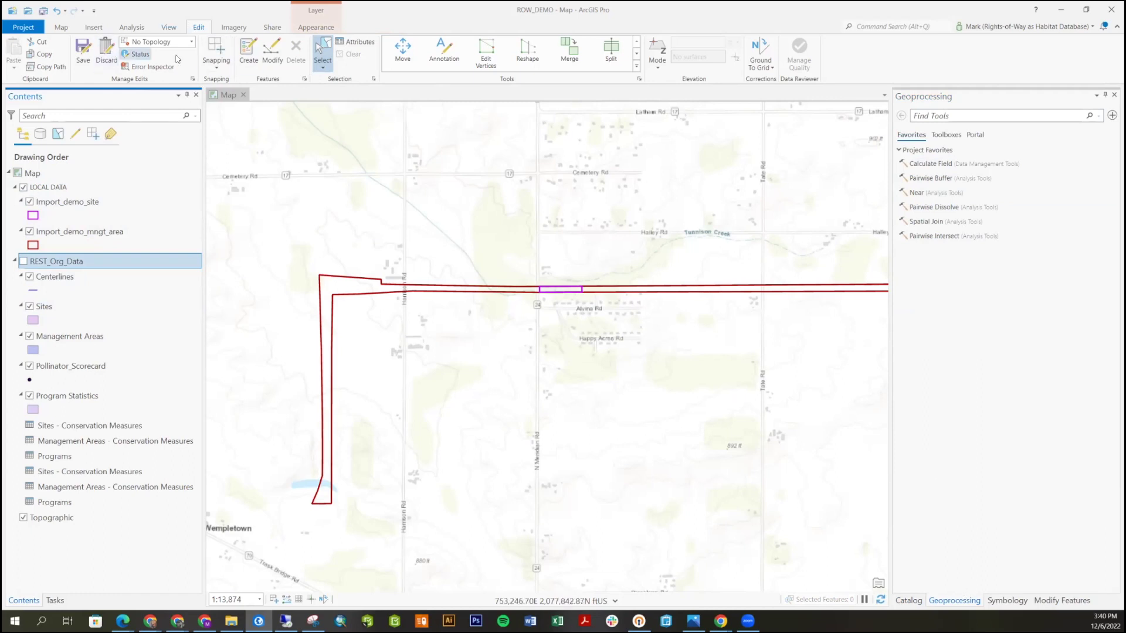
pyautogui.click(83, 52)
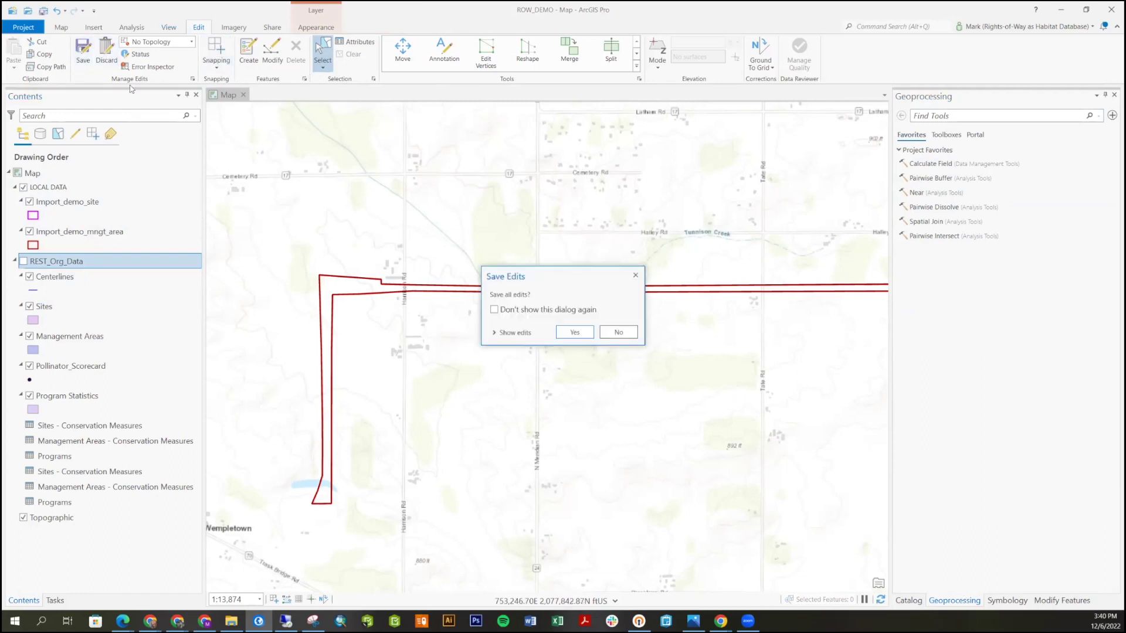
pyautogui.click(573, 332)
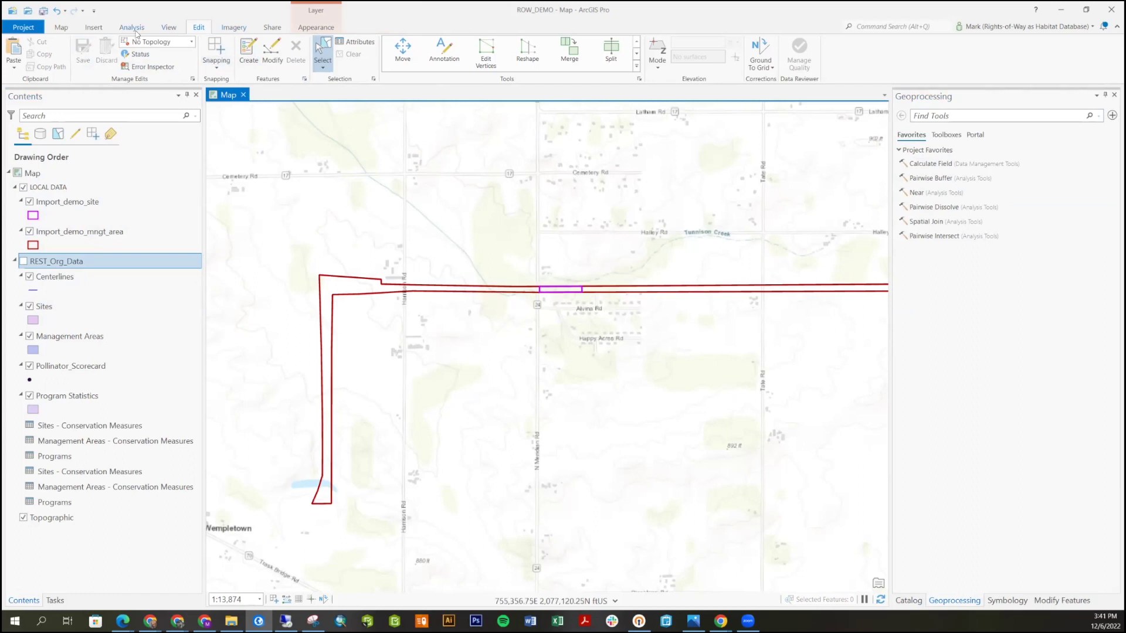
# Search the geoprocessing tools for "append", open the Append data management tool, and widen its pane
pyautogui.click(169, 29)
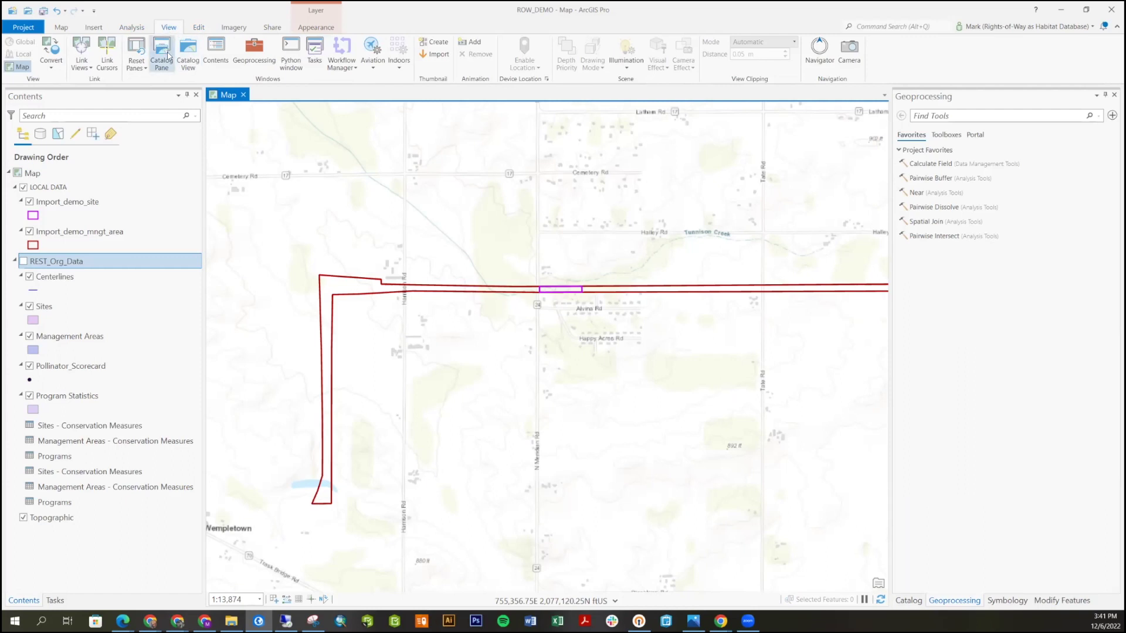
pyautogui.click(254, 52)
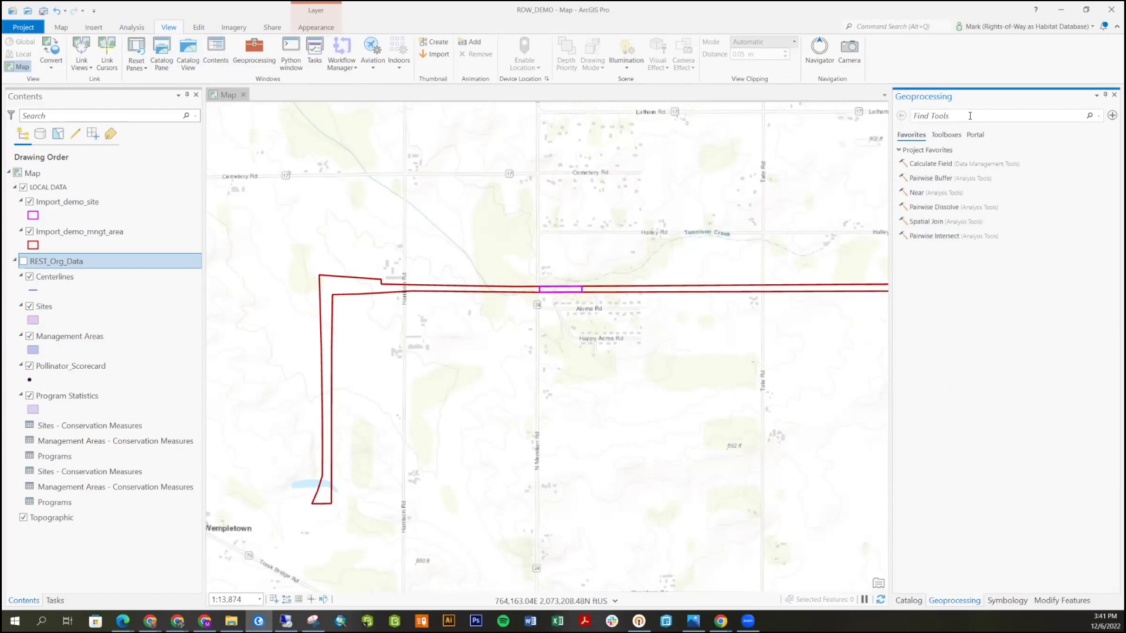
pyautogui.click(969, 116)
pyautogui.write('app')
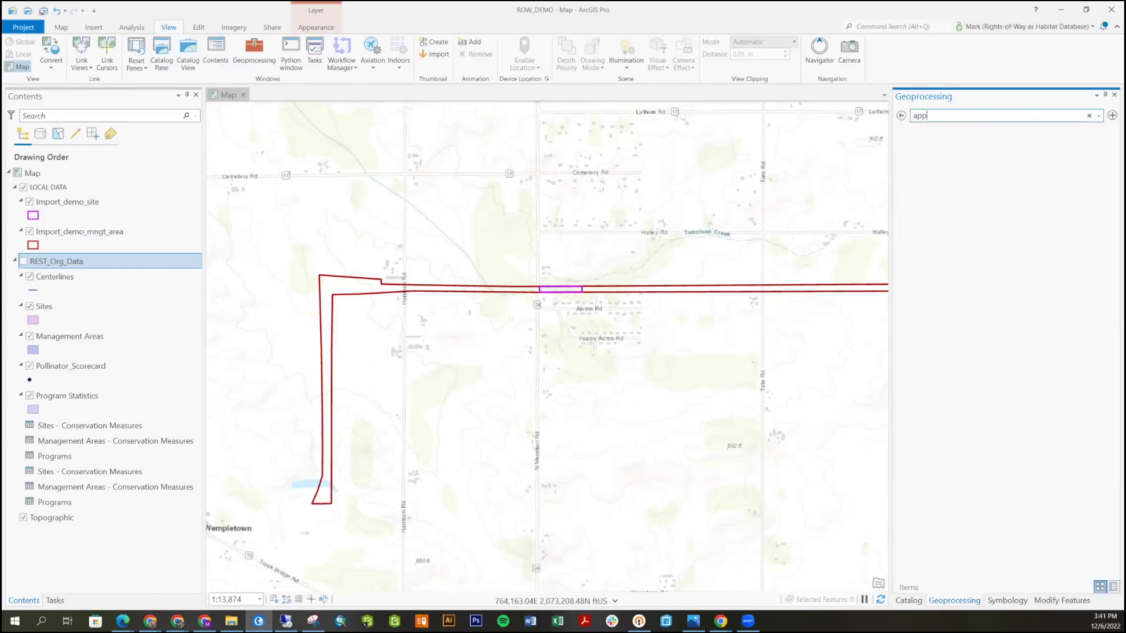
pyautogui.write('end')
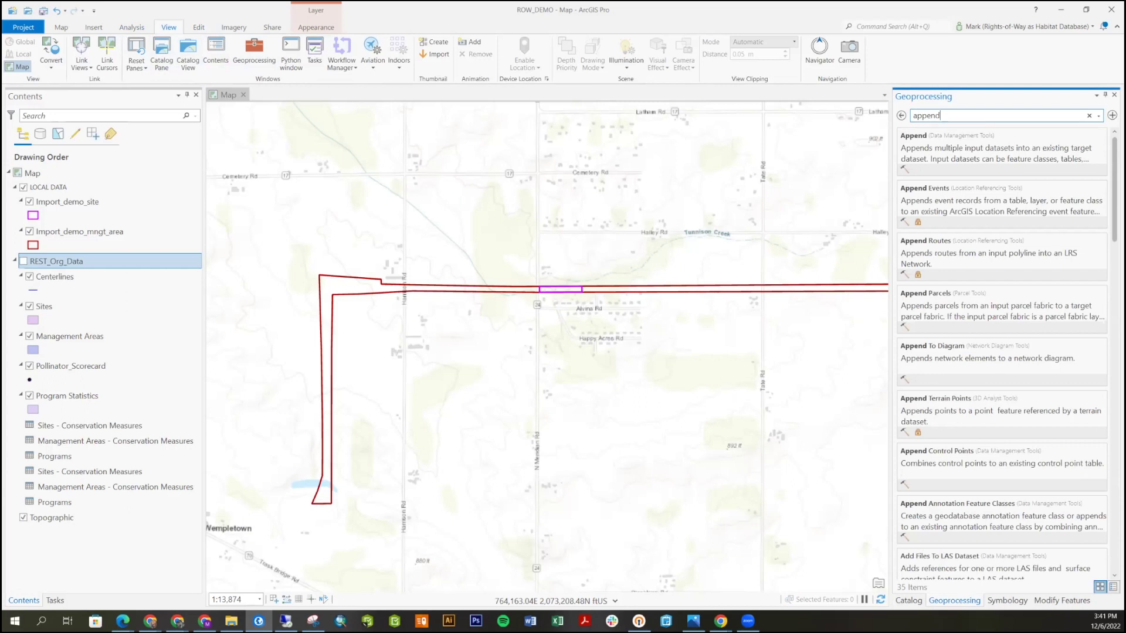
pyautogui.click(918, 150)
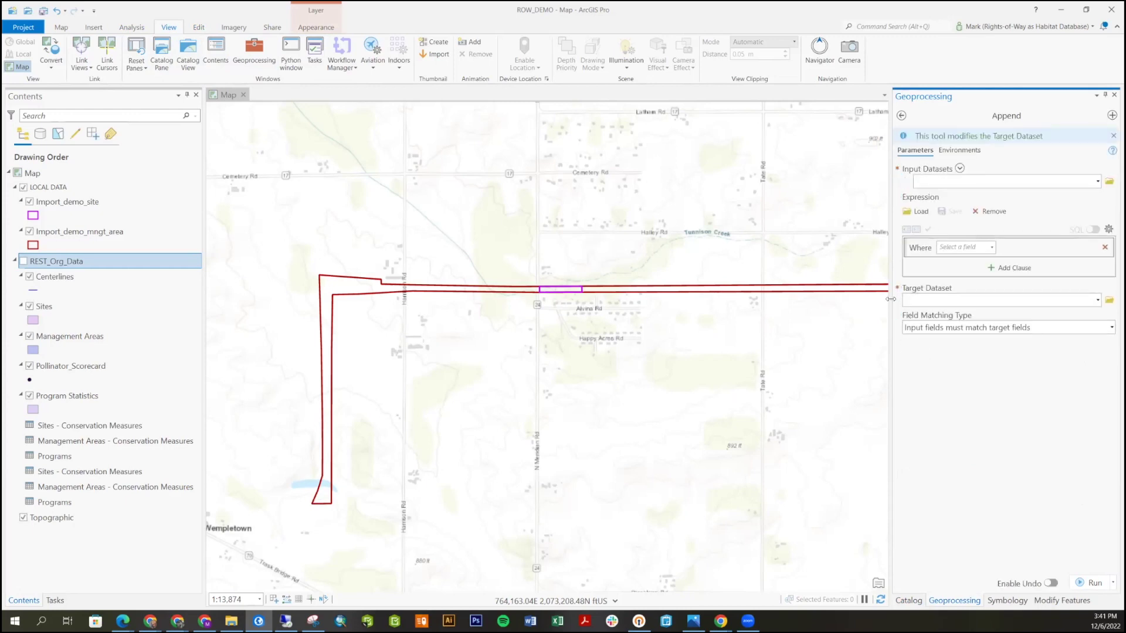
pyautogui.moveTo(889, 300); pyautogui.dragTo(867, 300)
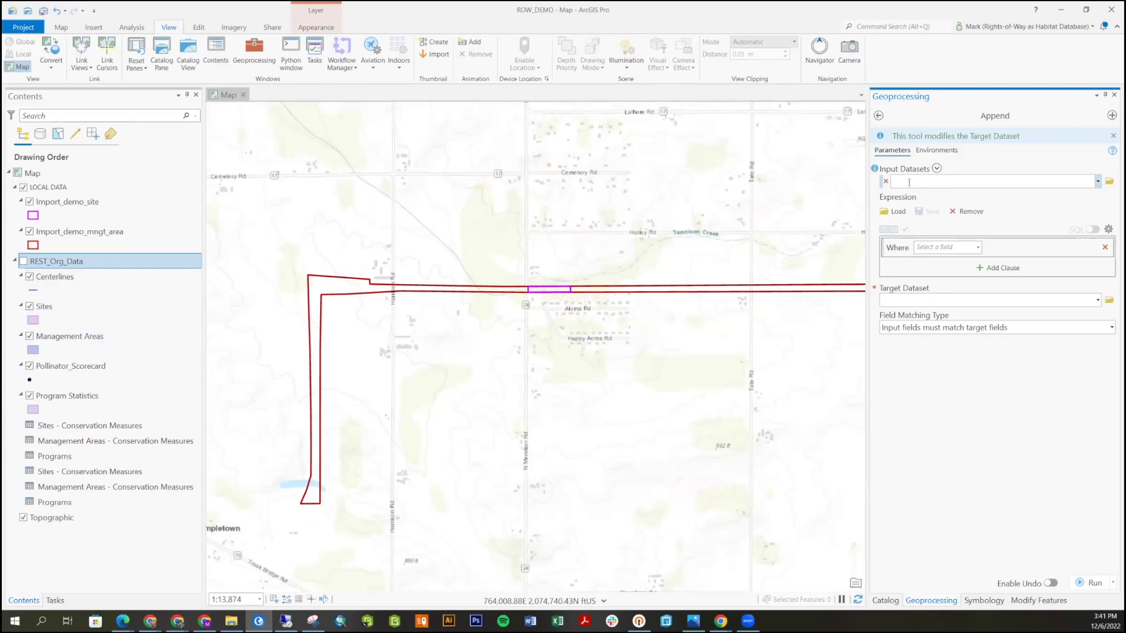
# Set the local Import_demo_mngt_area layer as the input dataset for Append
pyautogui.click(69, 232)
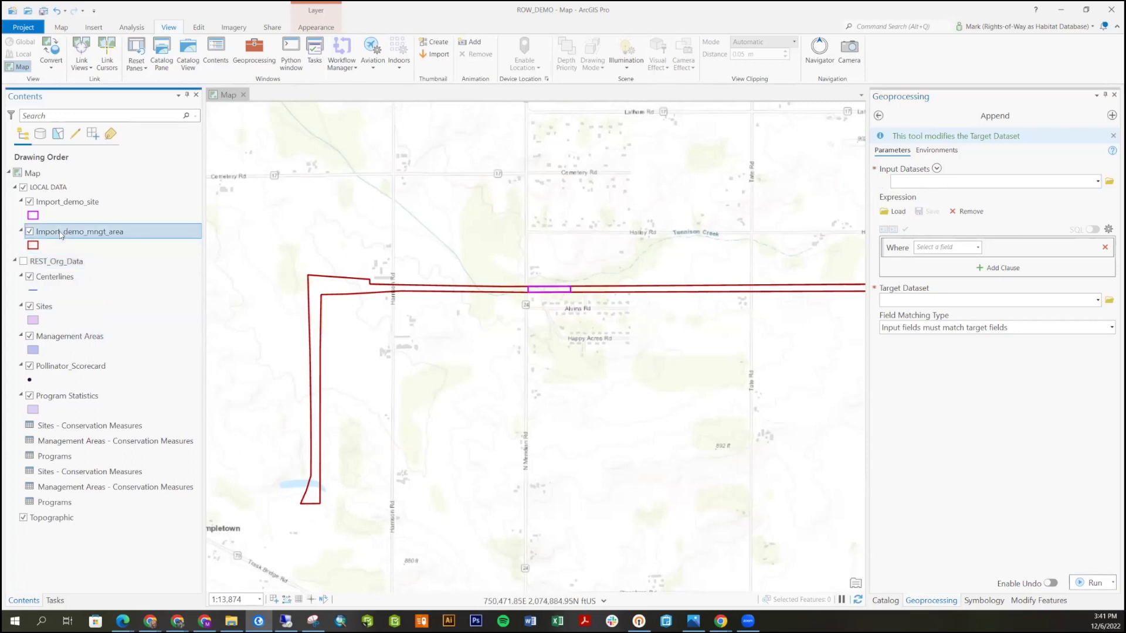
pyautogui.moveTo(138, 241); pyautogui.dragTo(951, 182)
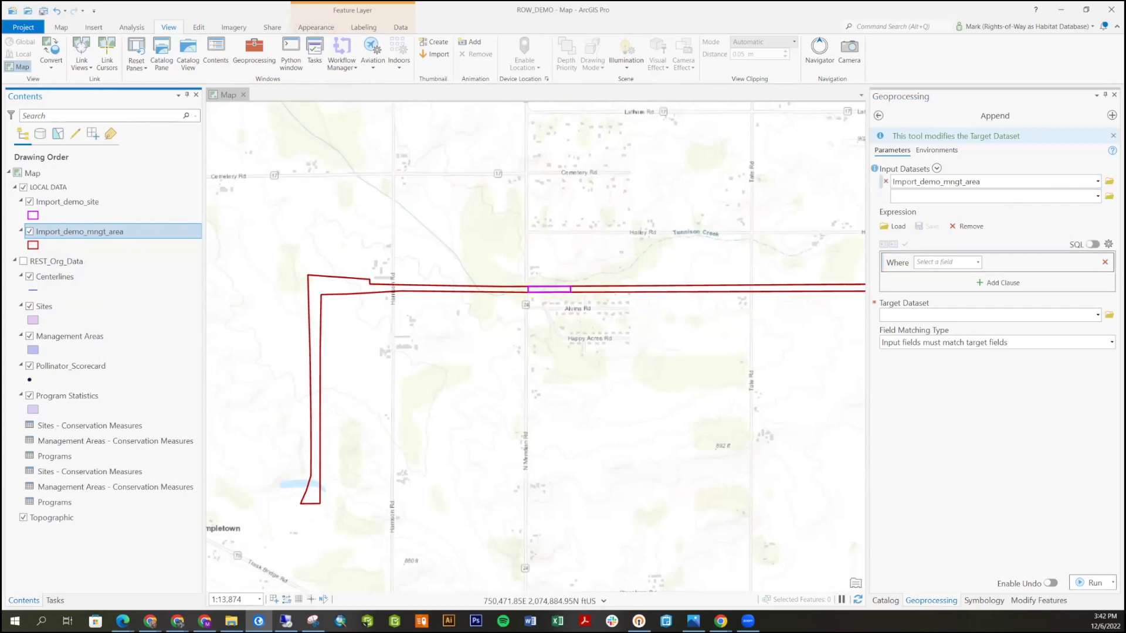
pyautogui.click(1097, 181)
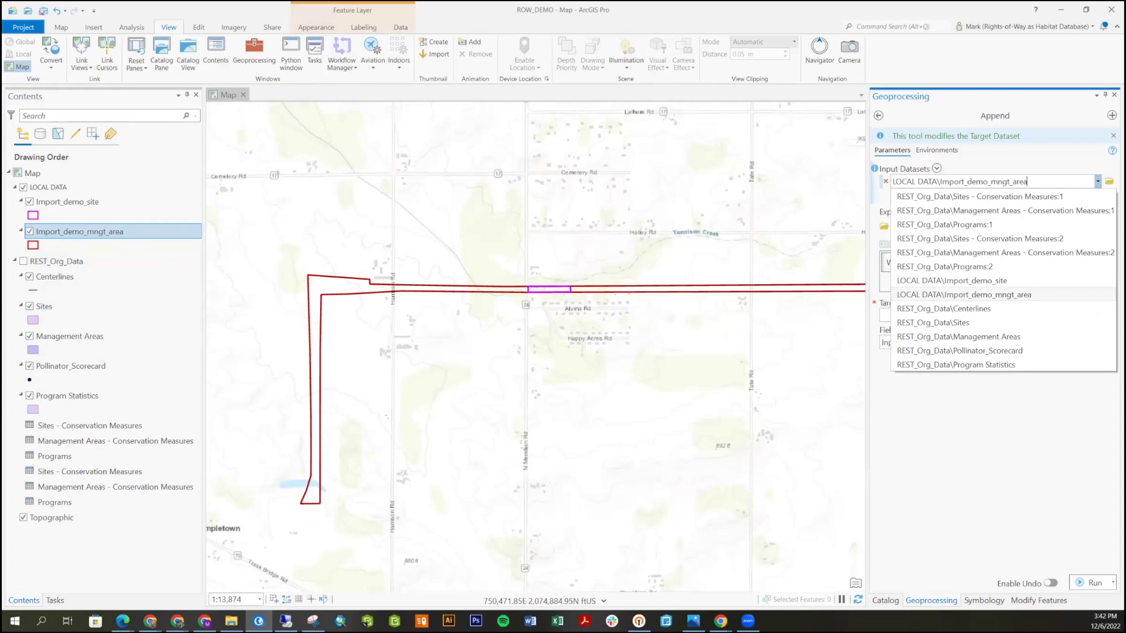
pyautogui.click(1097, 181)
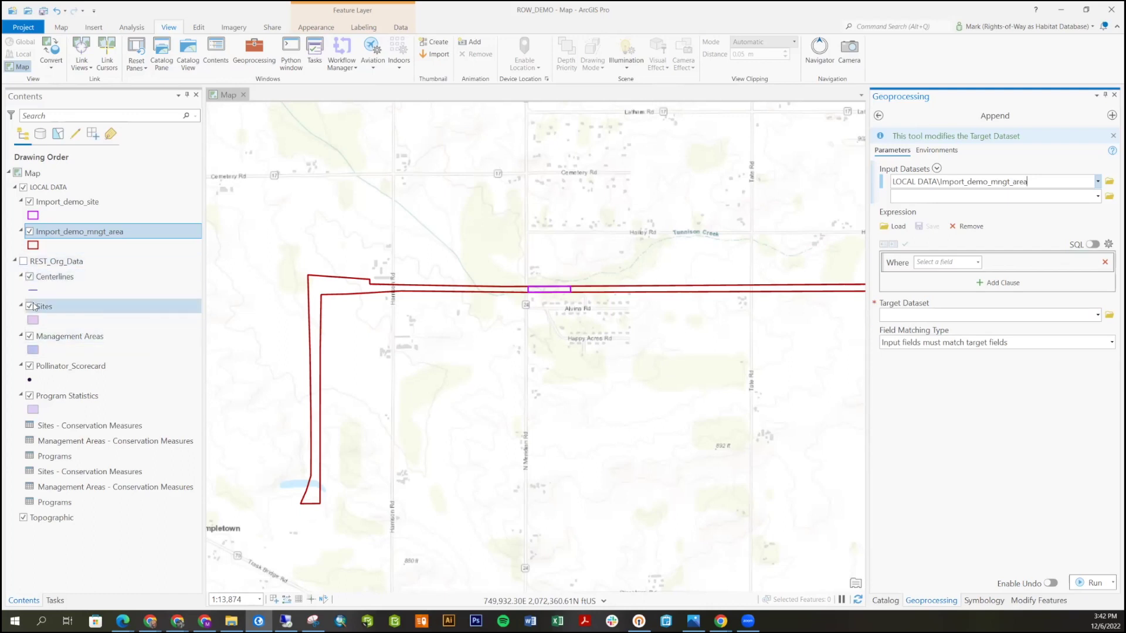
# Turn on the REST_Org_Data group layer and set its Management Areas layer as Append's target dataset
pyautogui.click(51, 336)
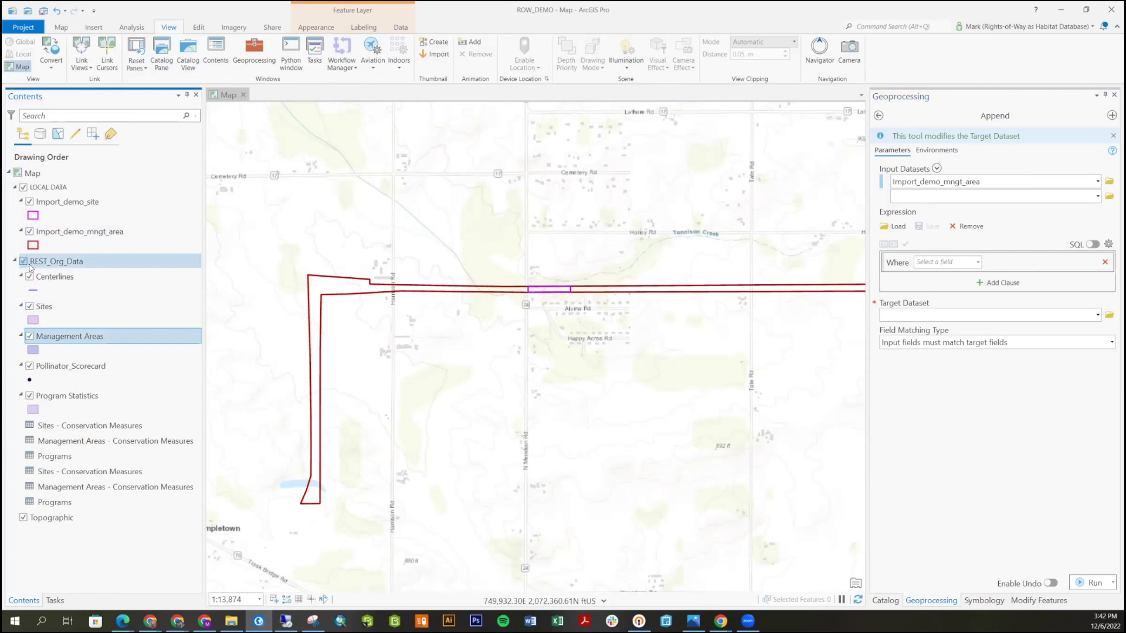
pyautogui.click(23, 262)
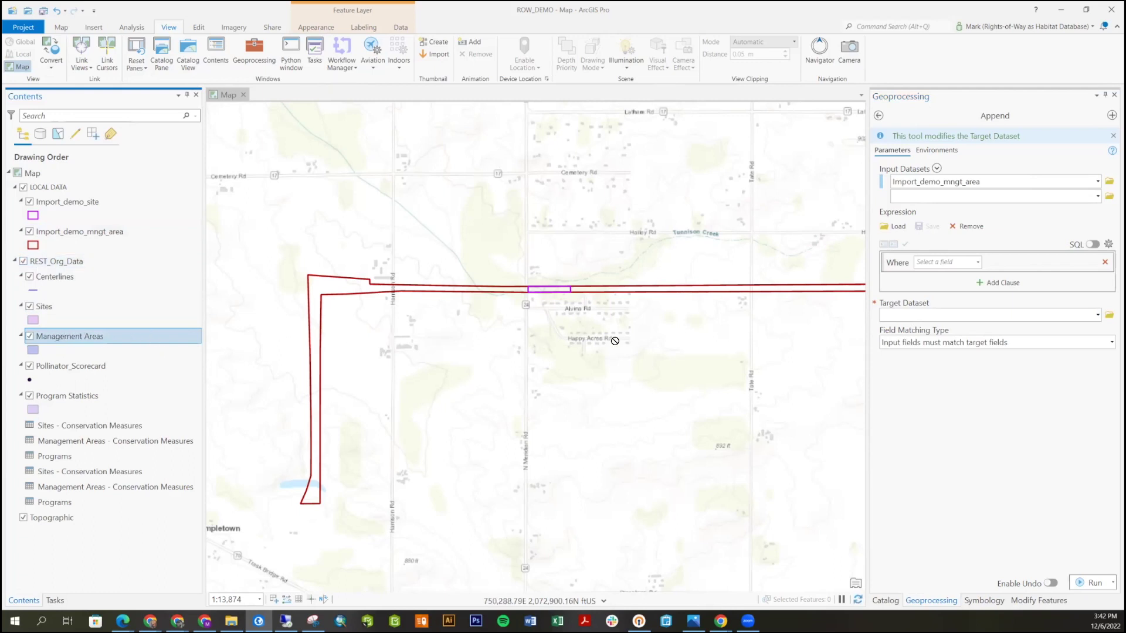
pyautogui.moveTo(911, 317); pyautogui.dragTo(918, 314)
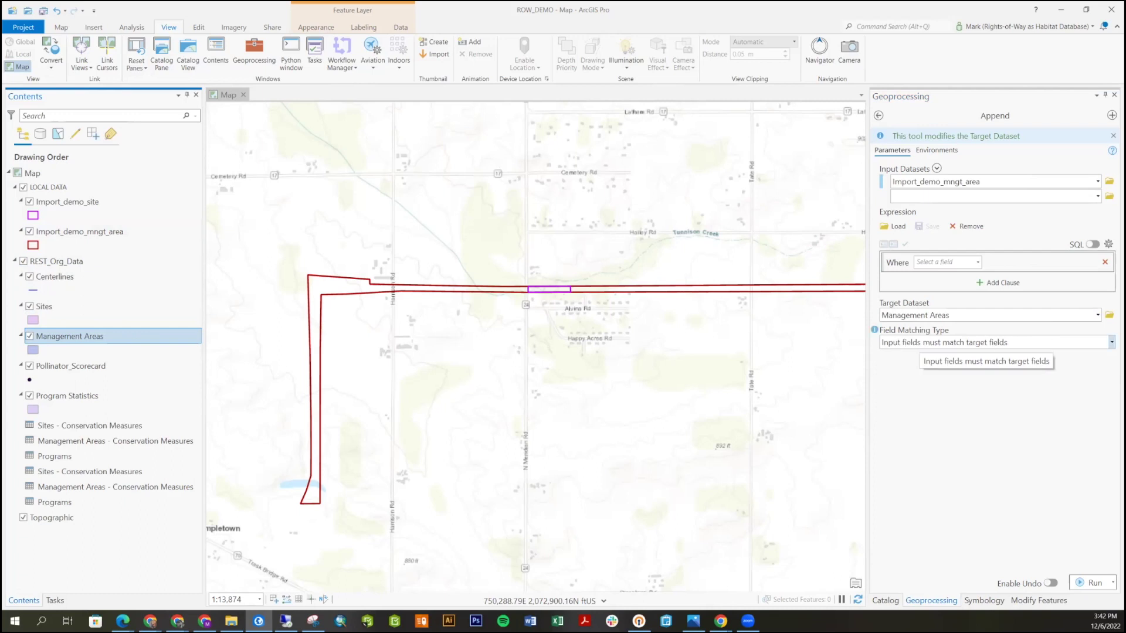
# Set the field matching type to "Use the field map to reconcile field differences" and look through the output fields
pyautogui.click(926, 343)
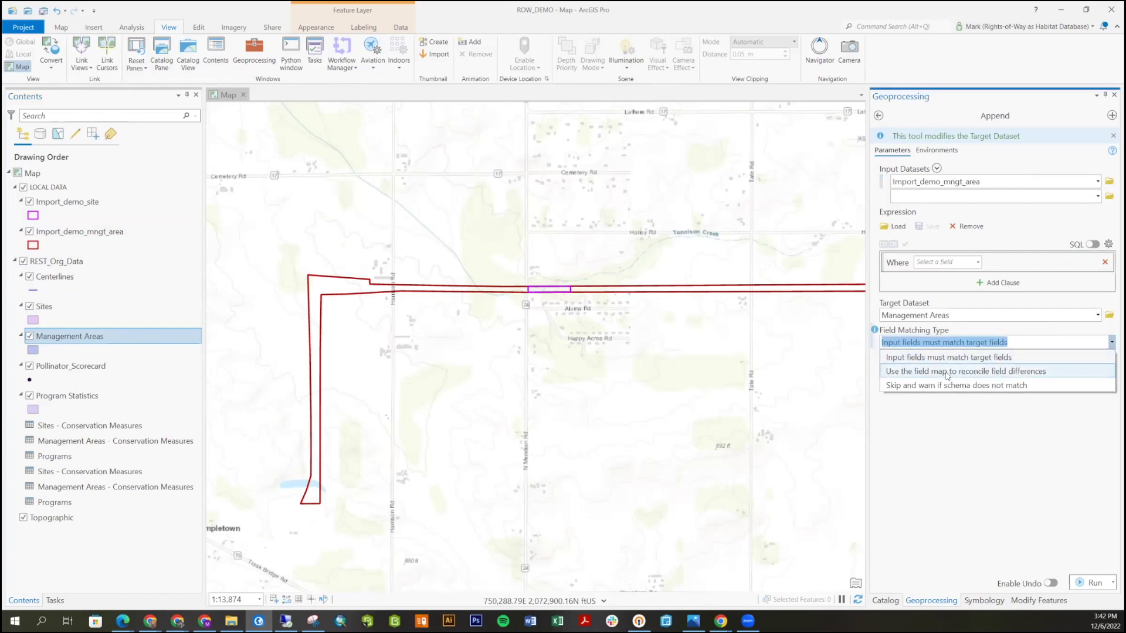
pyautogui.click(979, 371)
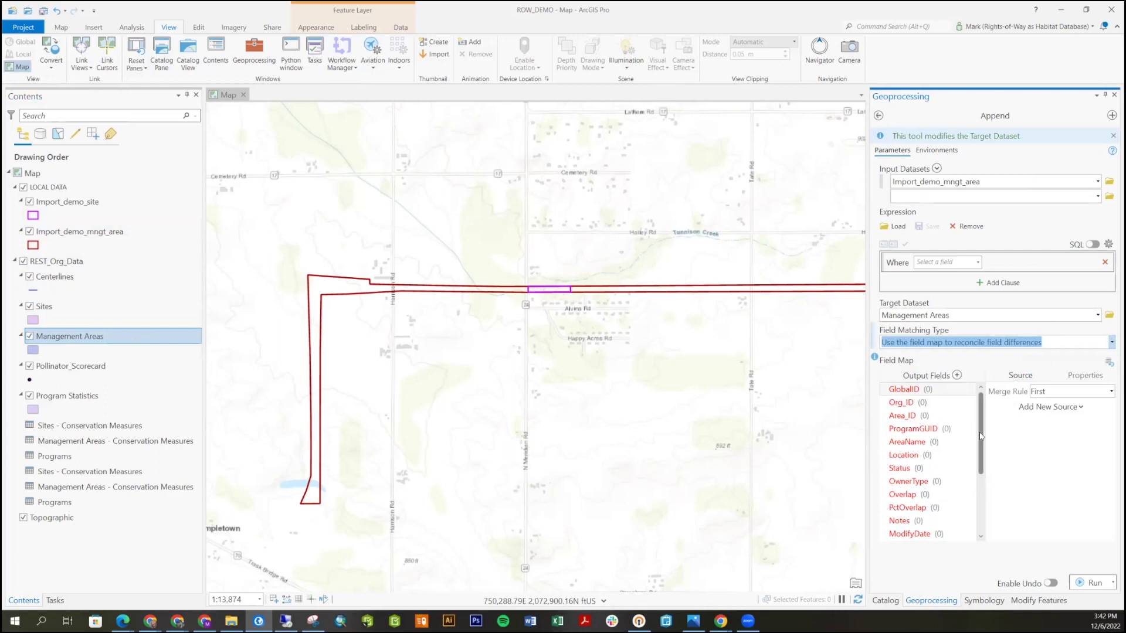
pyautogui.scroll(-3, 980, 436)
pyautogui.scroll(2, 980, 436)
pyautogui.scroll(1, 992, 441)
# In the field map, add name as the source for AreaName and activity as the source for Status
pyautogui.click(904, 444)
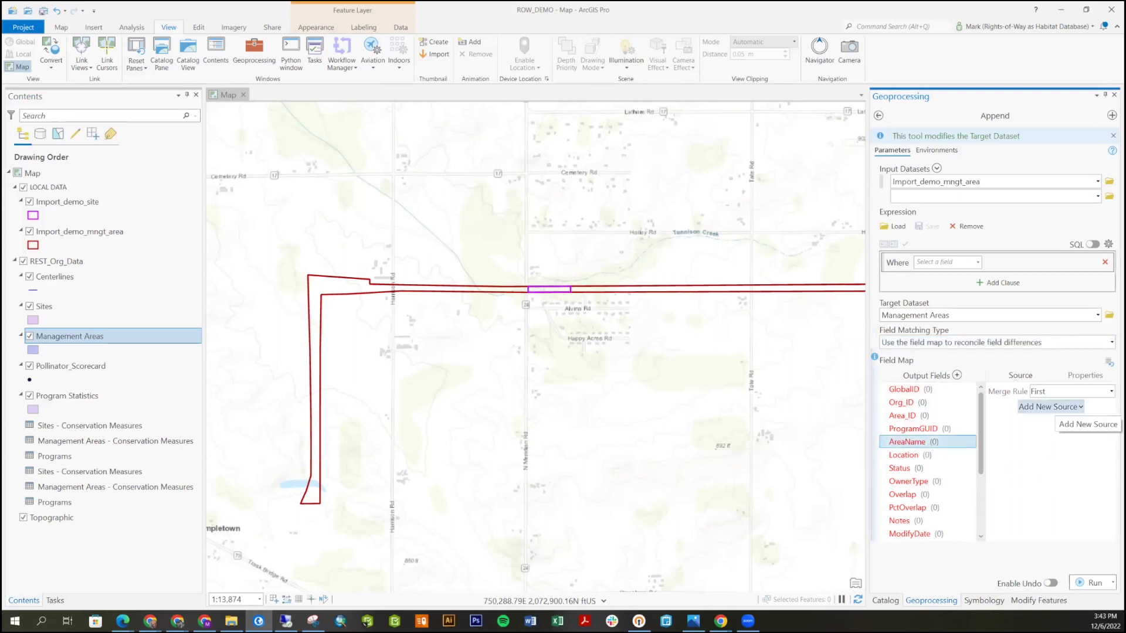
pyautogui.click(1050, 407)
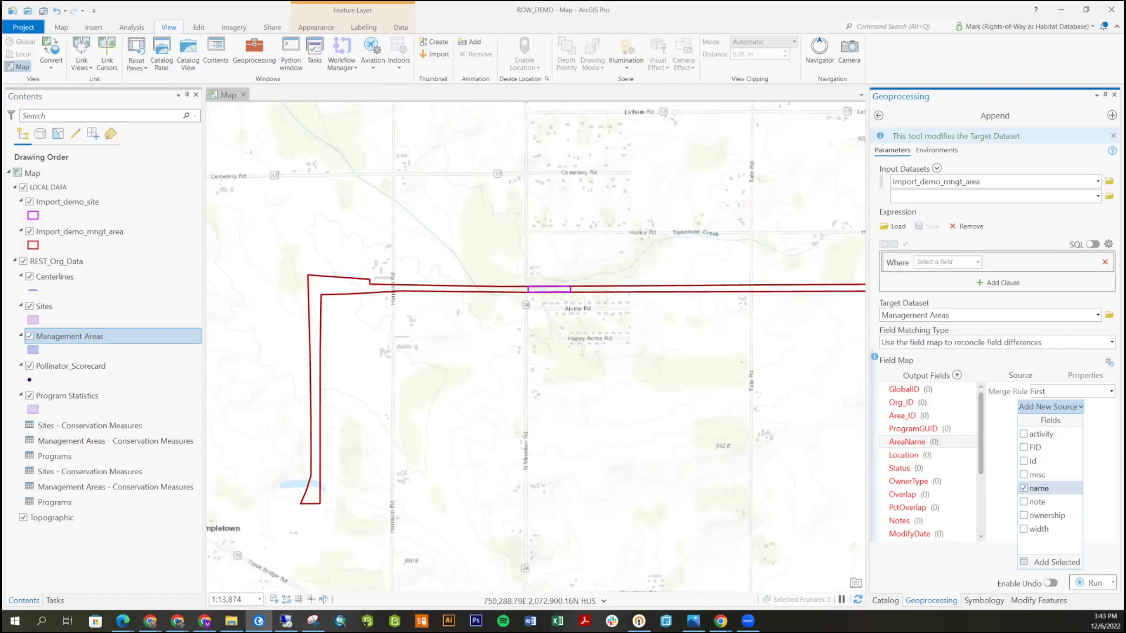
pyautogui.click(1055, 561)
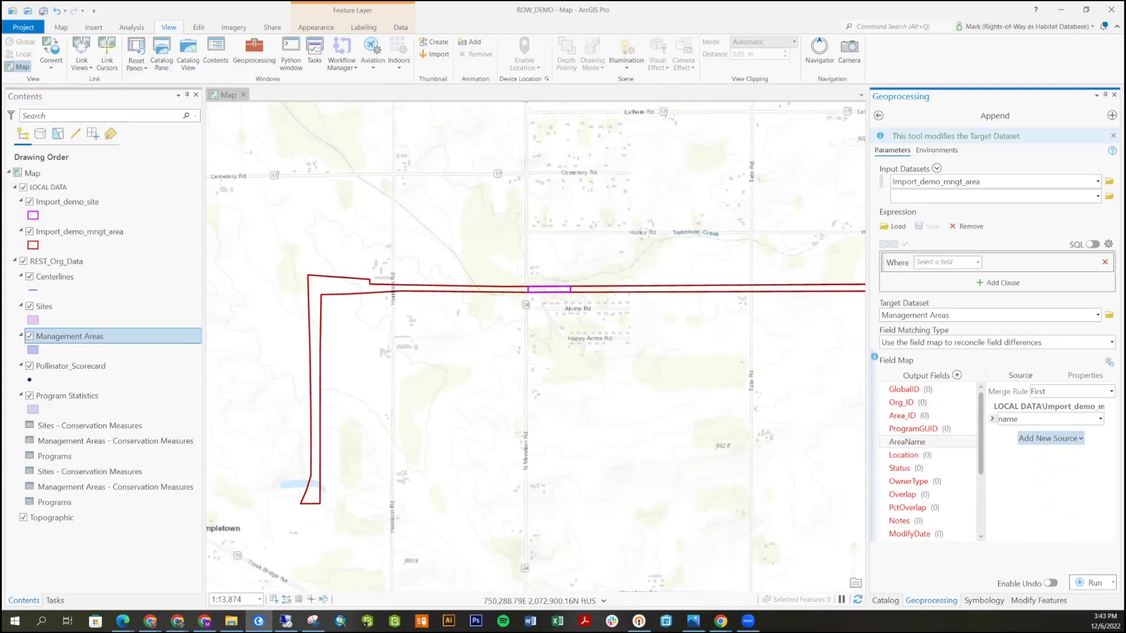
pyautogui.click(945, 472)
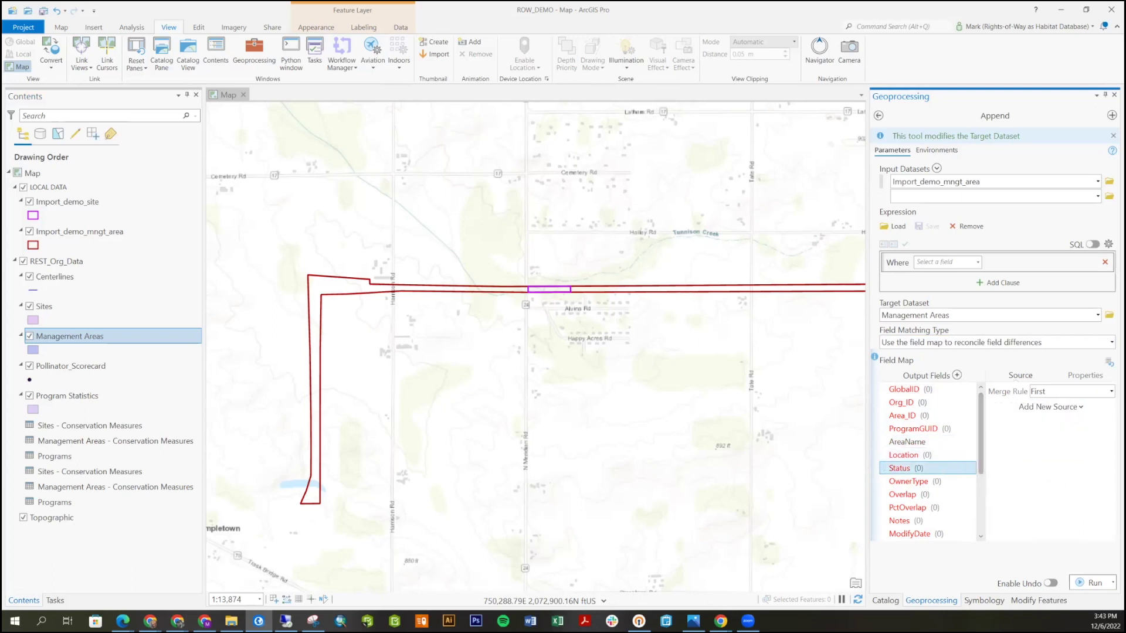
pyautogui.click(1050, 406)
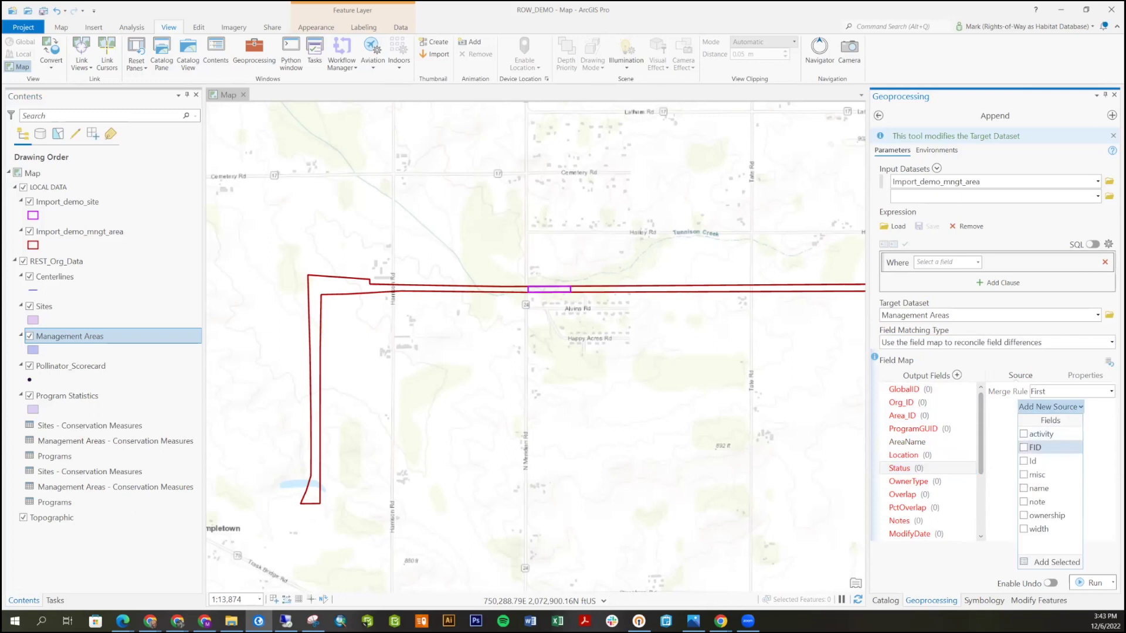
pyautogui.click(1023, 434)
pyautogui.click(1055, 561)
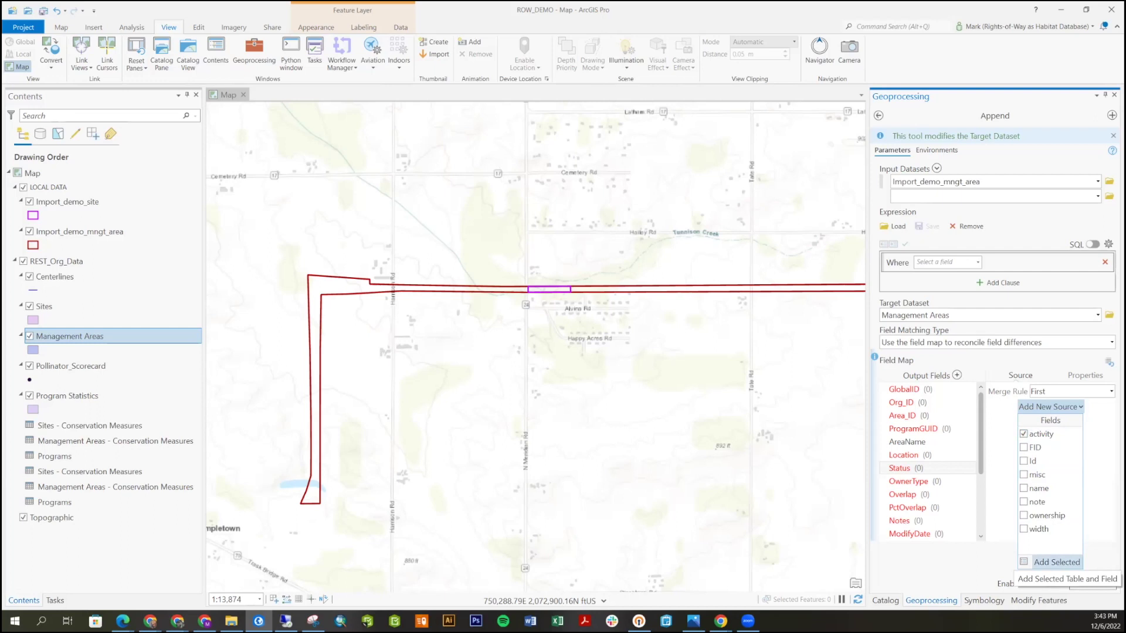
# Add ownership as the source for OwnerType and note as the source for Notes, and run Append
pyautogui.click(941, 485)
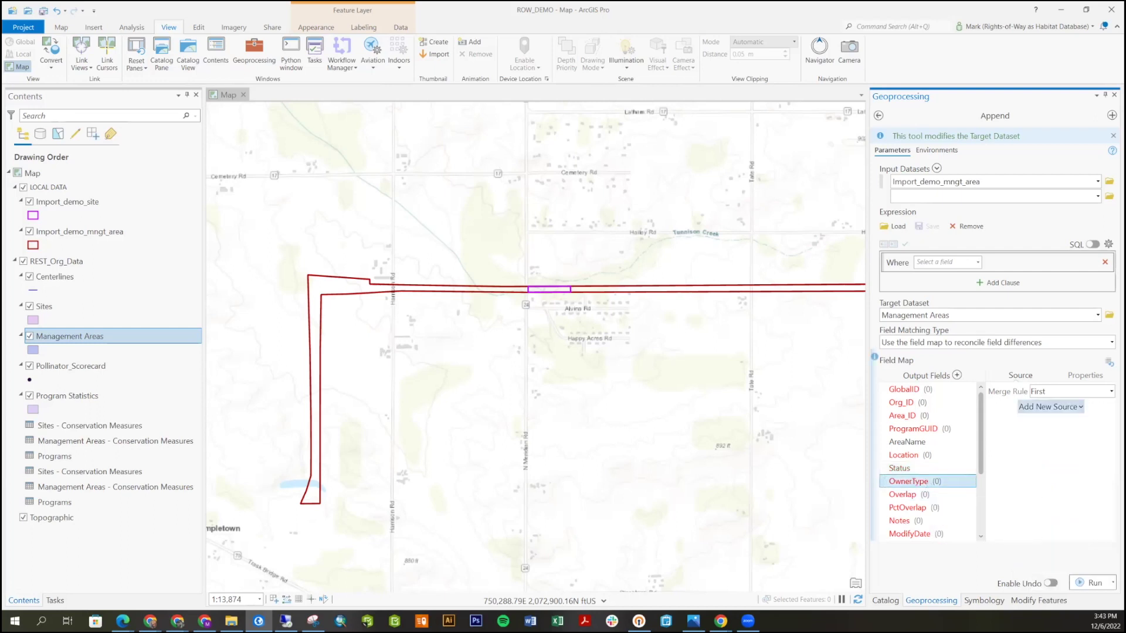
pyautogui.click(1050, 407)
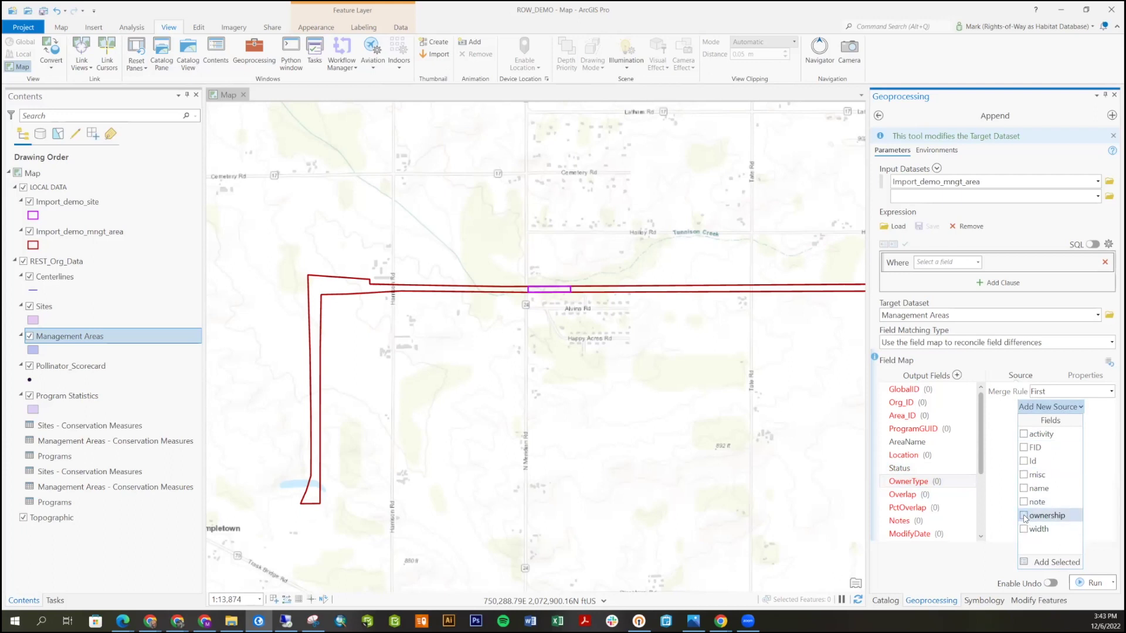
pyautogui.click(1055, 562)
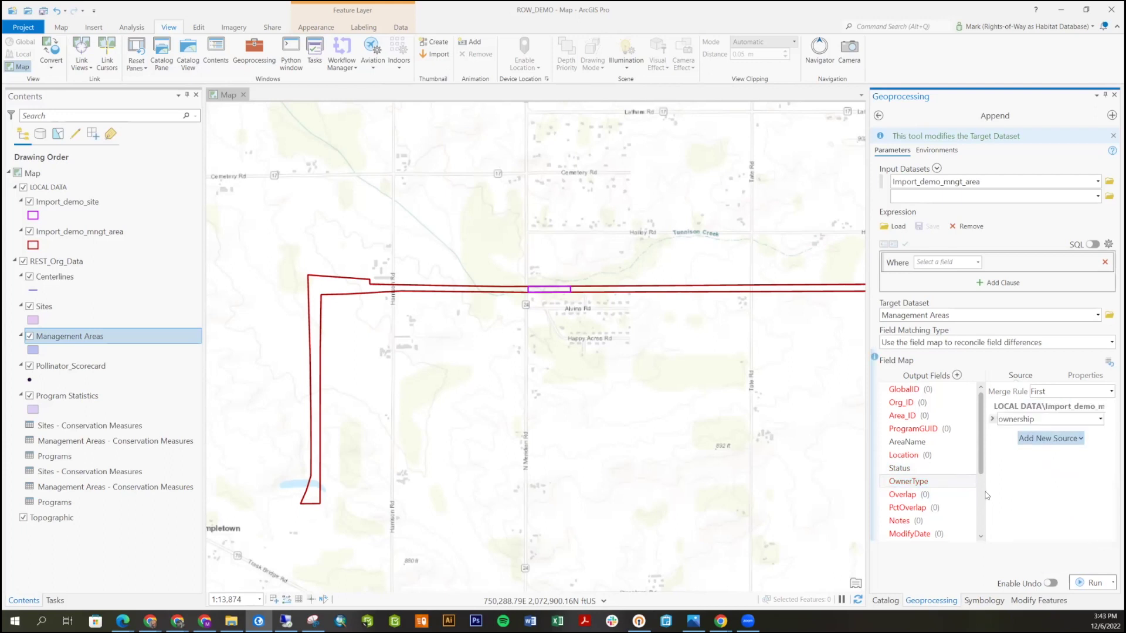
pyautogui.click(903, 521)
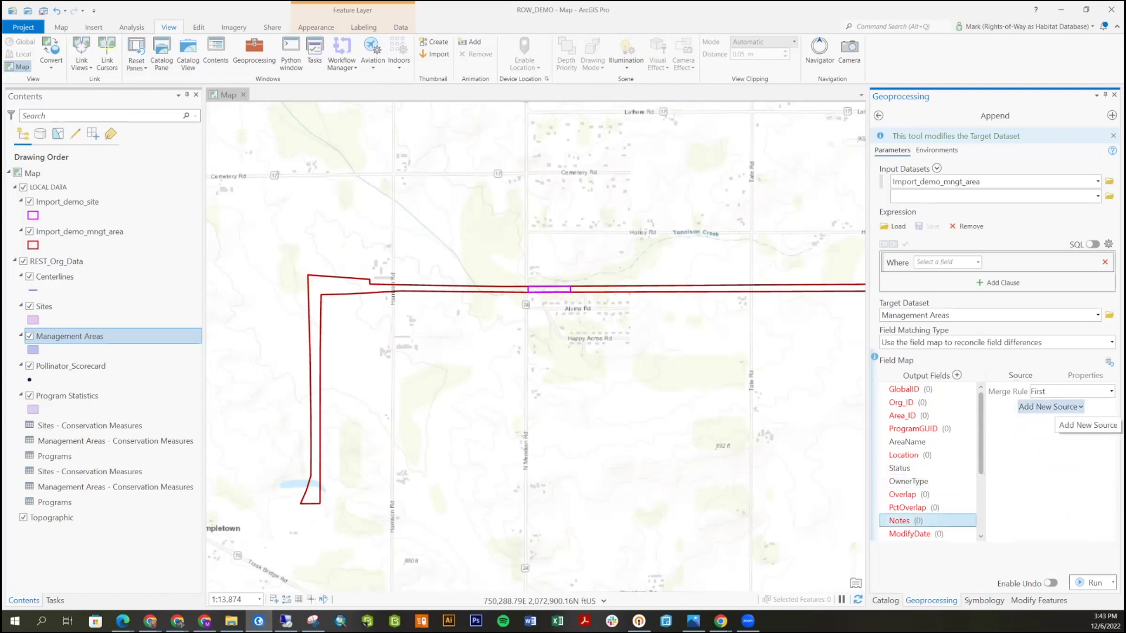
pyautogui.click(1050, 406)
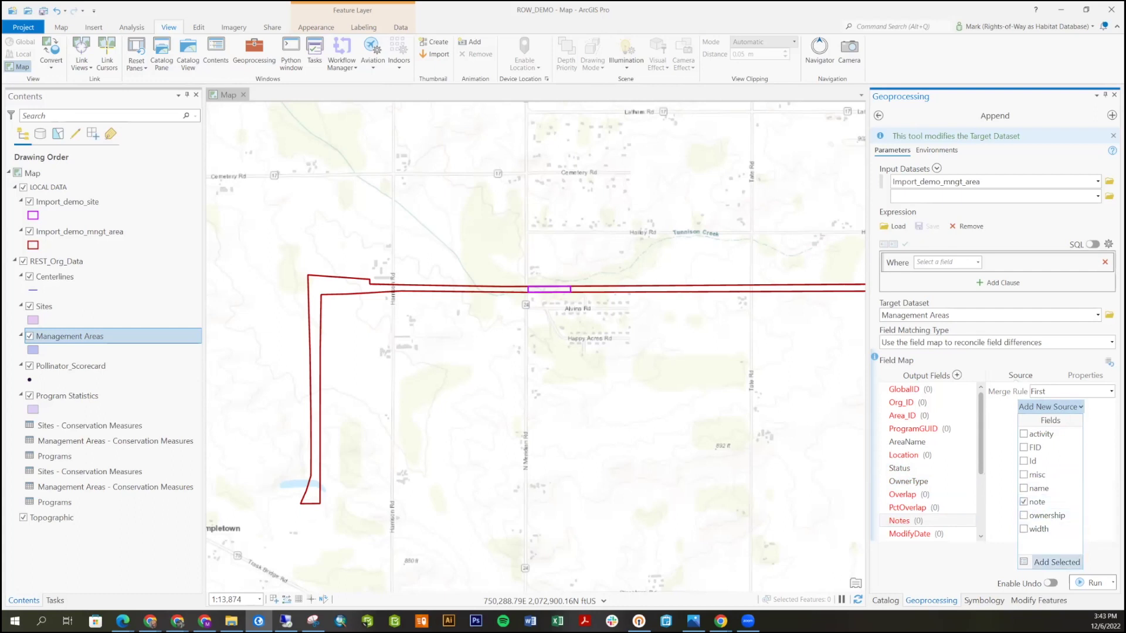
pyautogui.click(1055, 562)
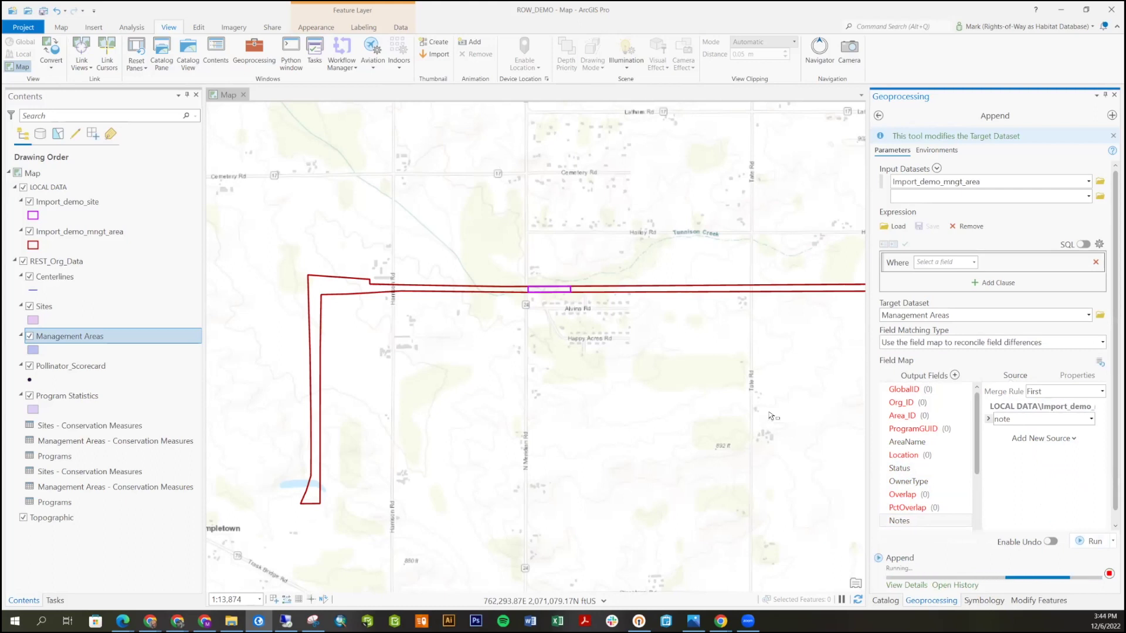
# Review the Append run's details and messages, and close the details window
pyautogui.click(895, 586)
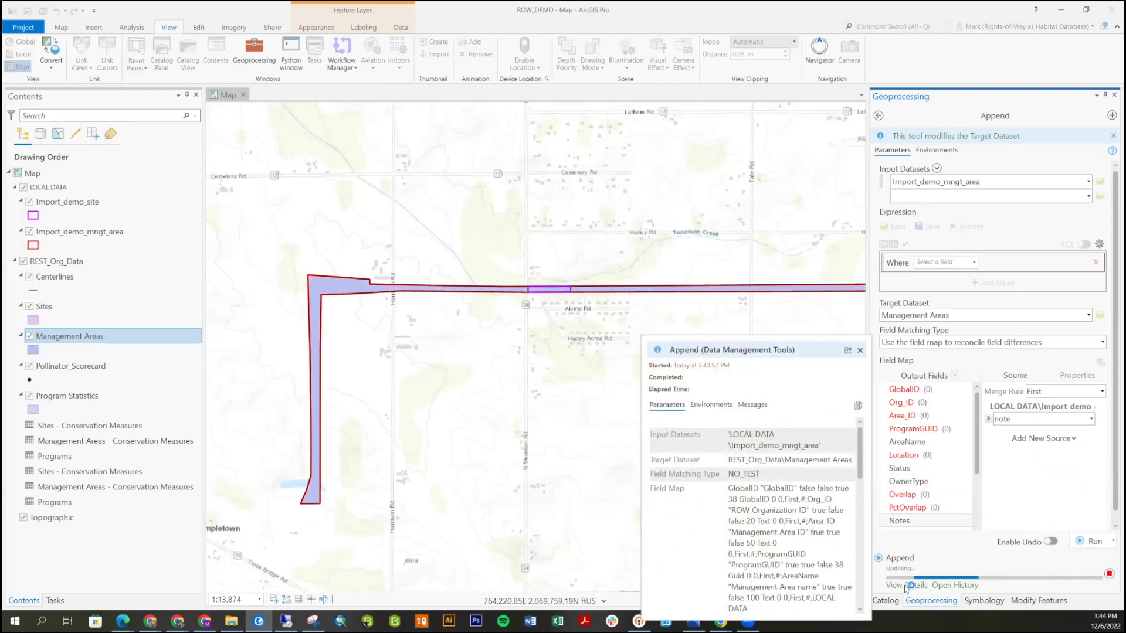
pyautogui.click(908, 587)
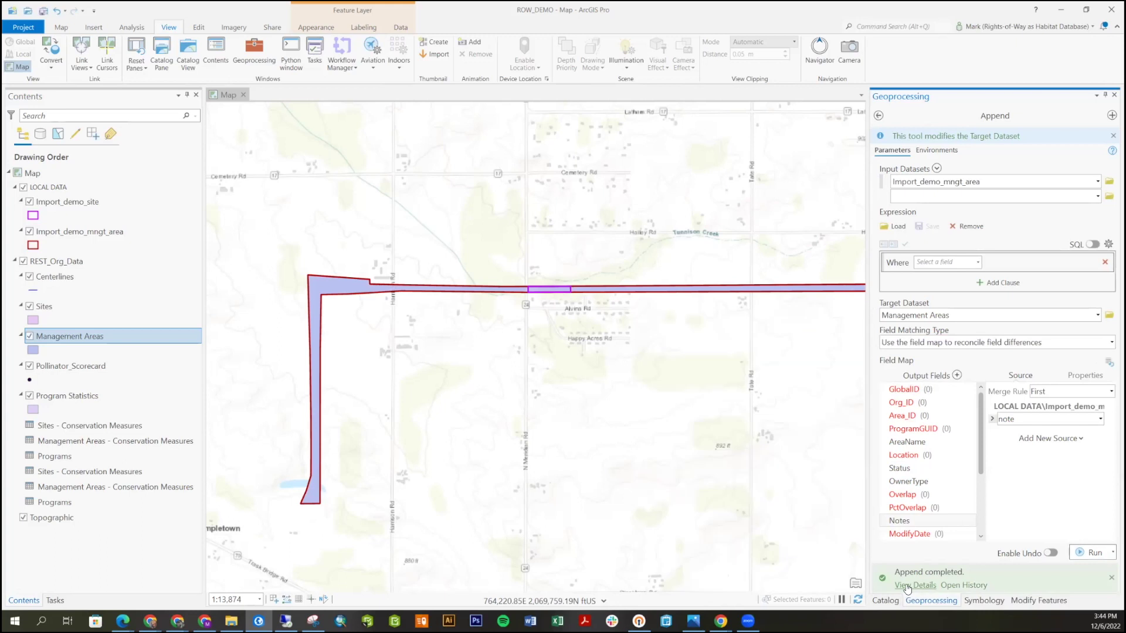
pyautogui.click(909, 588)
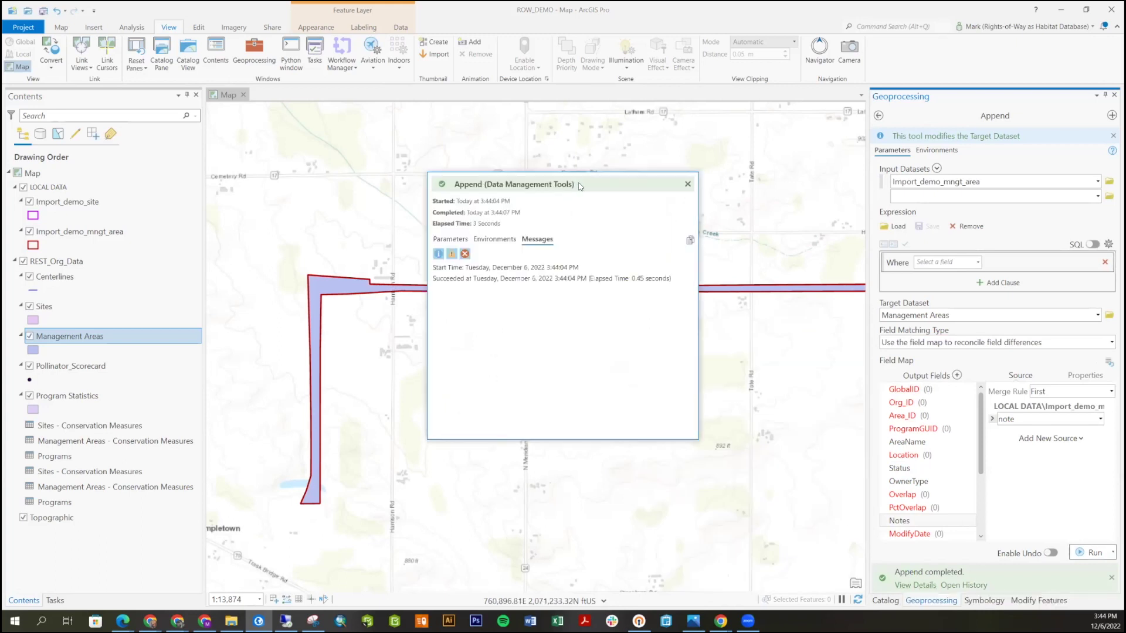
pyautogui.moveTo(588, 188); pyautogui.dragTo(721, 310)
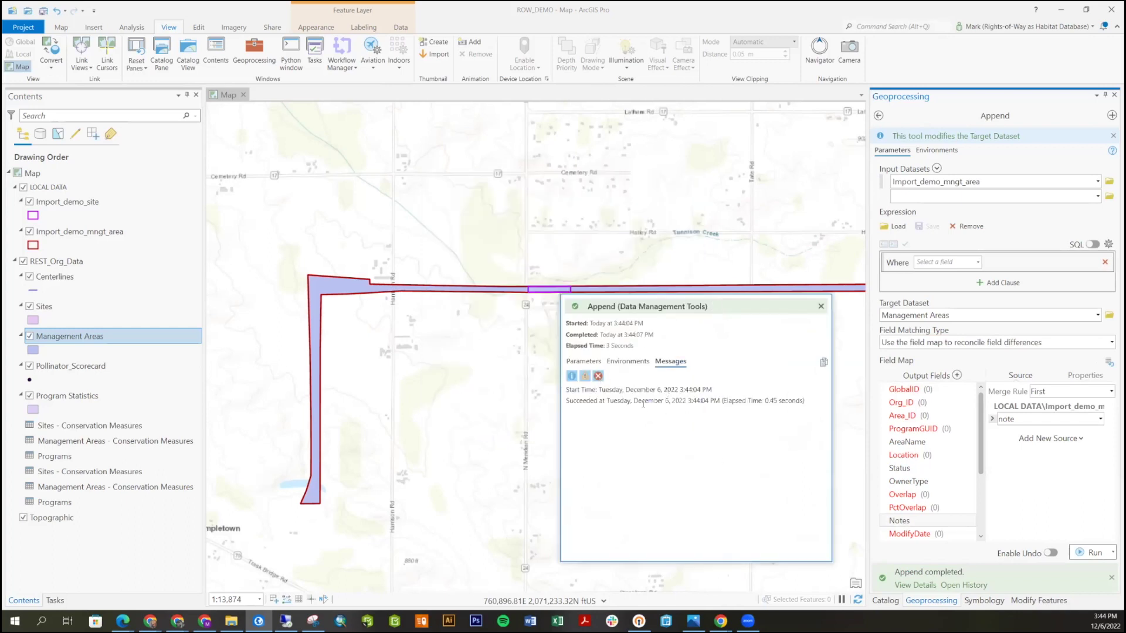
pyautogui.click(821, 306)
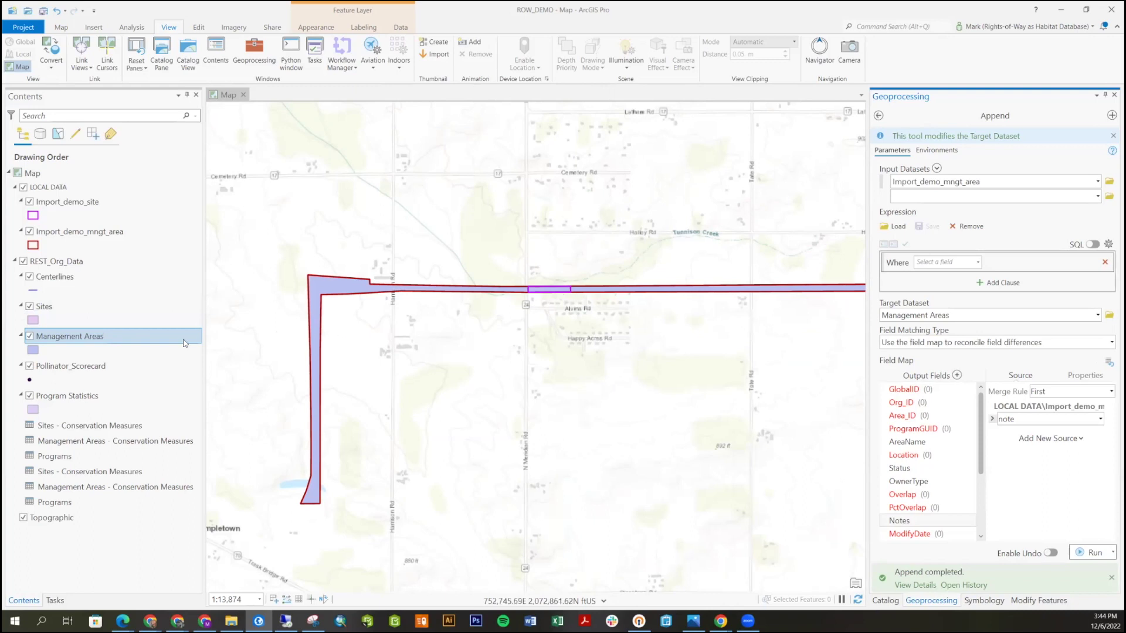
# Select the corridor polygon on the map and show only selected records in the Management Areas attribute table
pyautogui.click(69, 306)
pyautogui.click(75, 335)
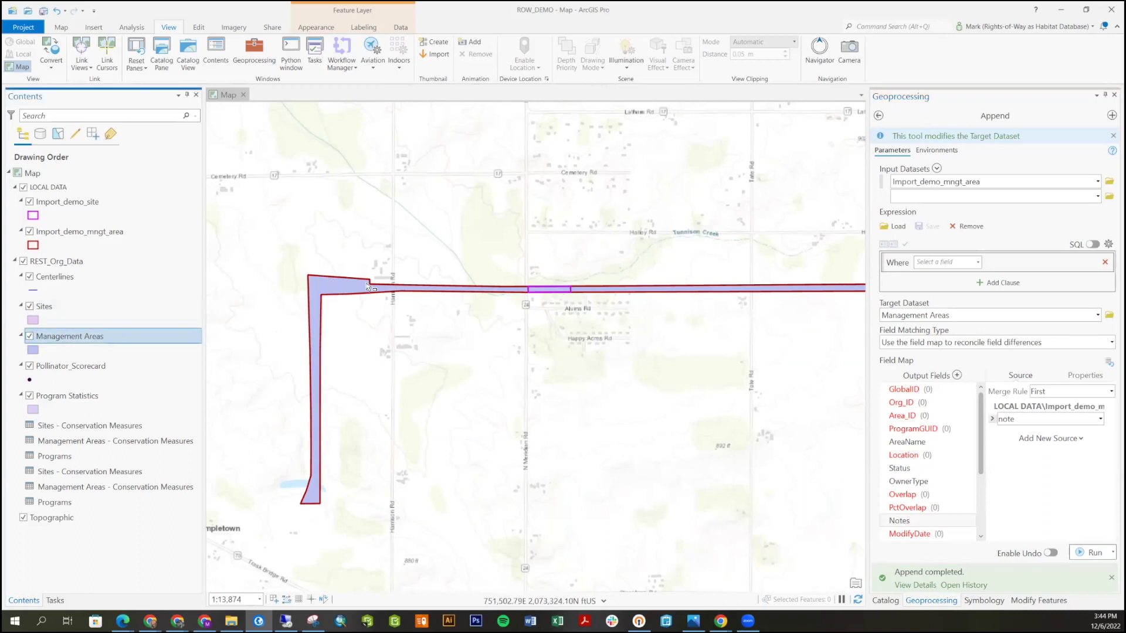
pyautogui.click(337, 290)
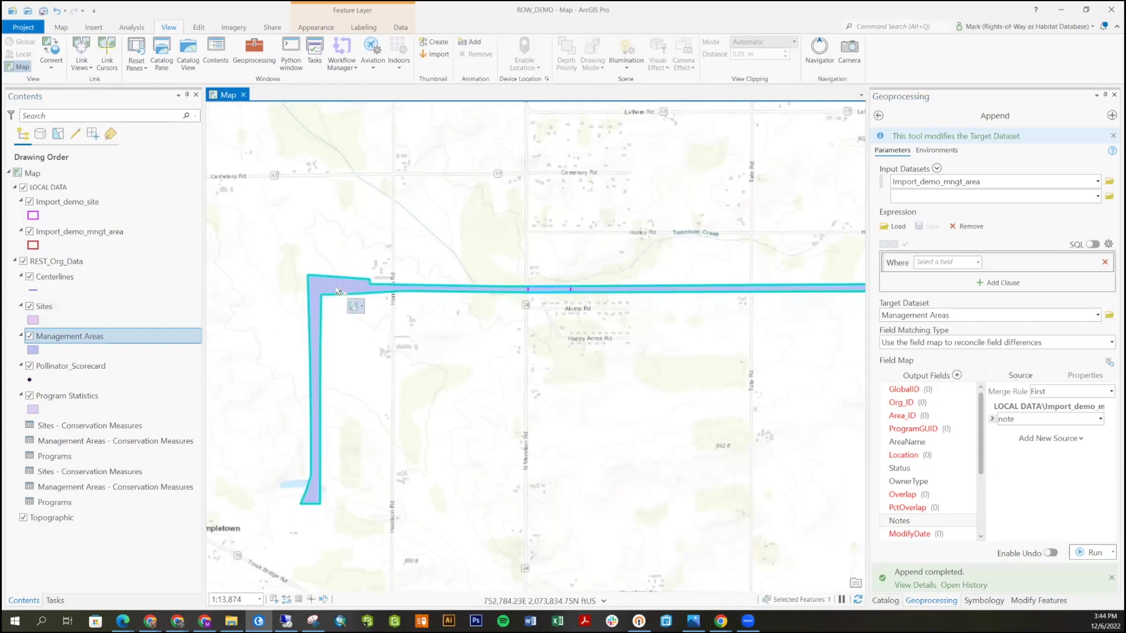
pyautogui.rightClick(76, 338)
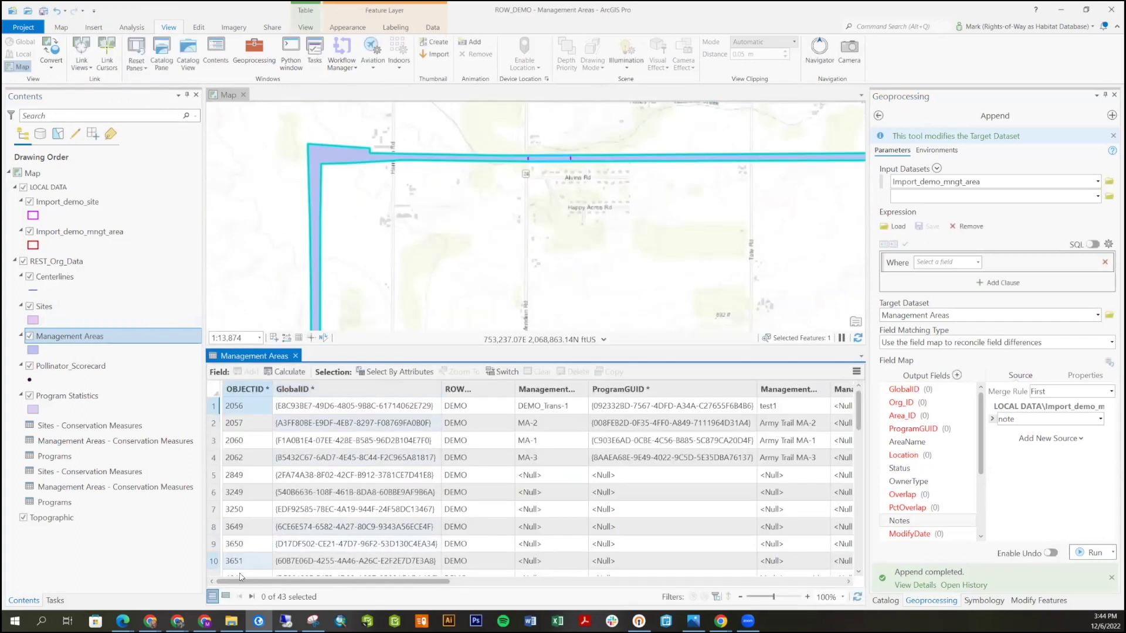
pyautogui.click(226, 596)
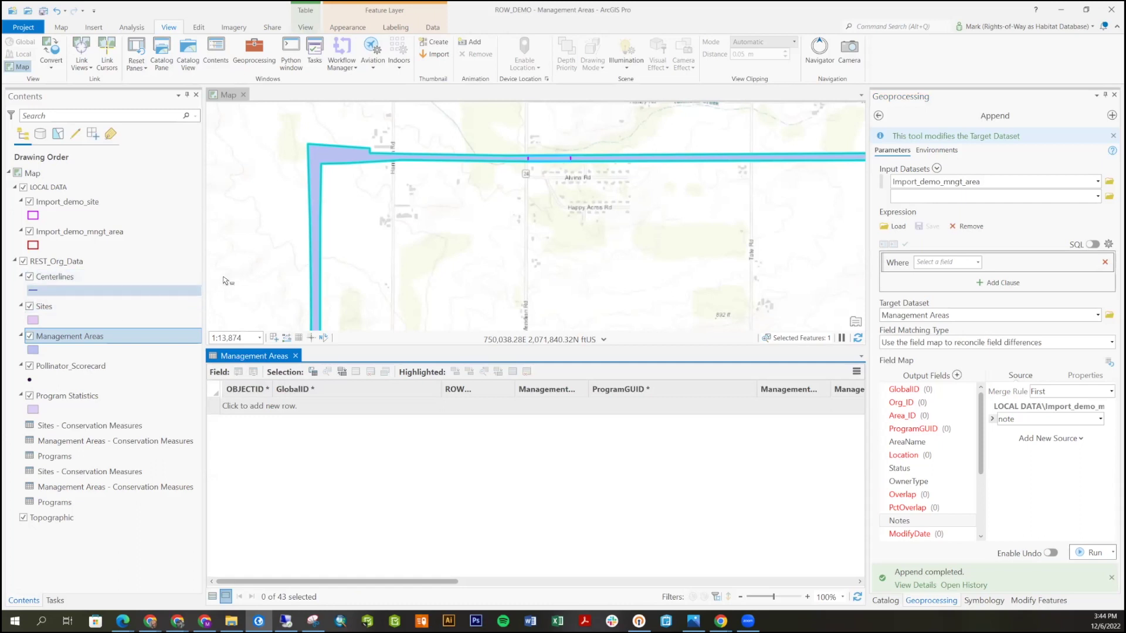
# Clear the selection, hide the LOCAL DATA group and select the corridor polygon in the Management Areas layer
pyautogui.click(275, 169)
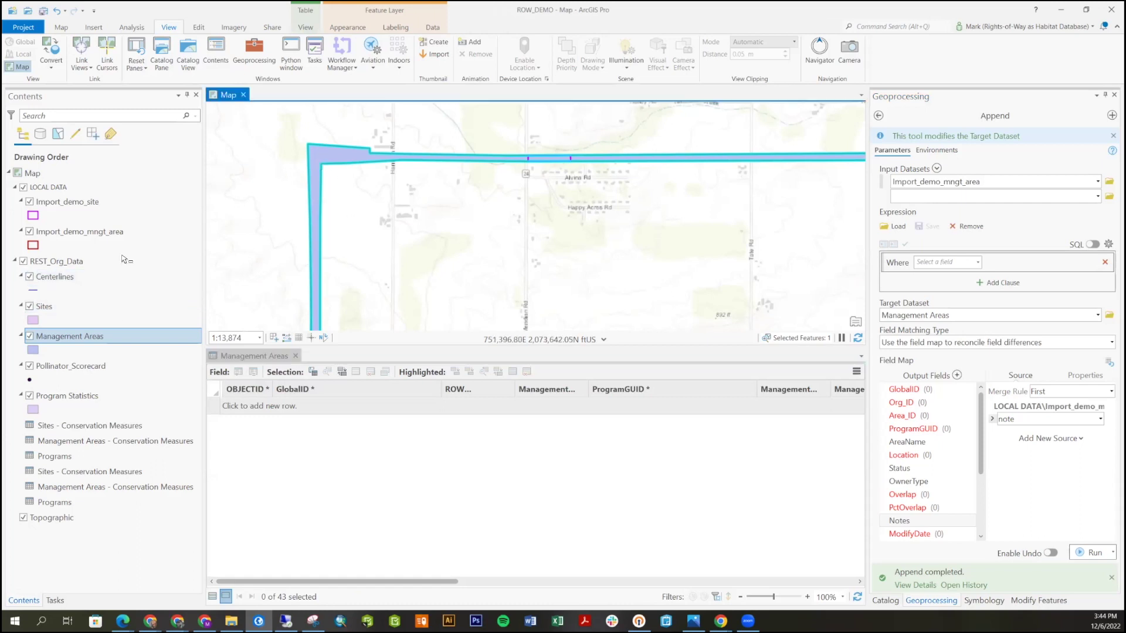
pyautogui.click(24, 189)
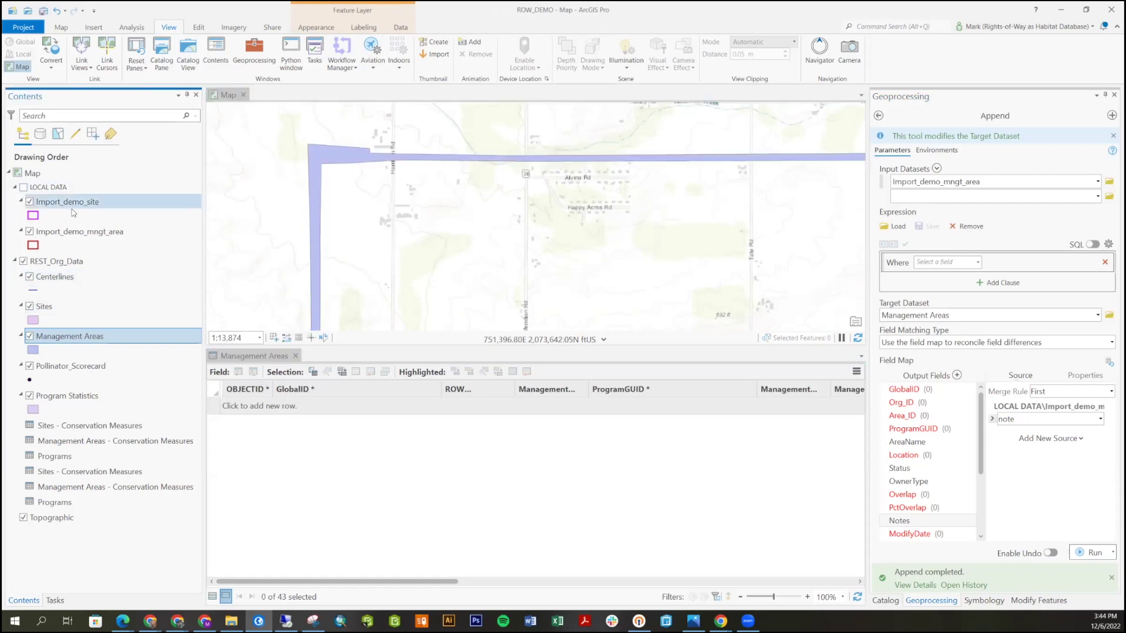
pyautogui.click(317, 157)
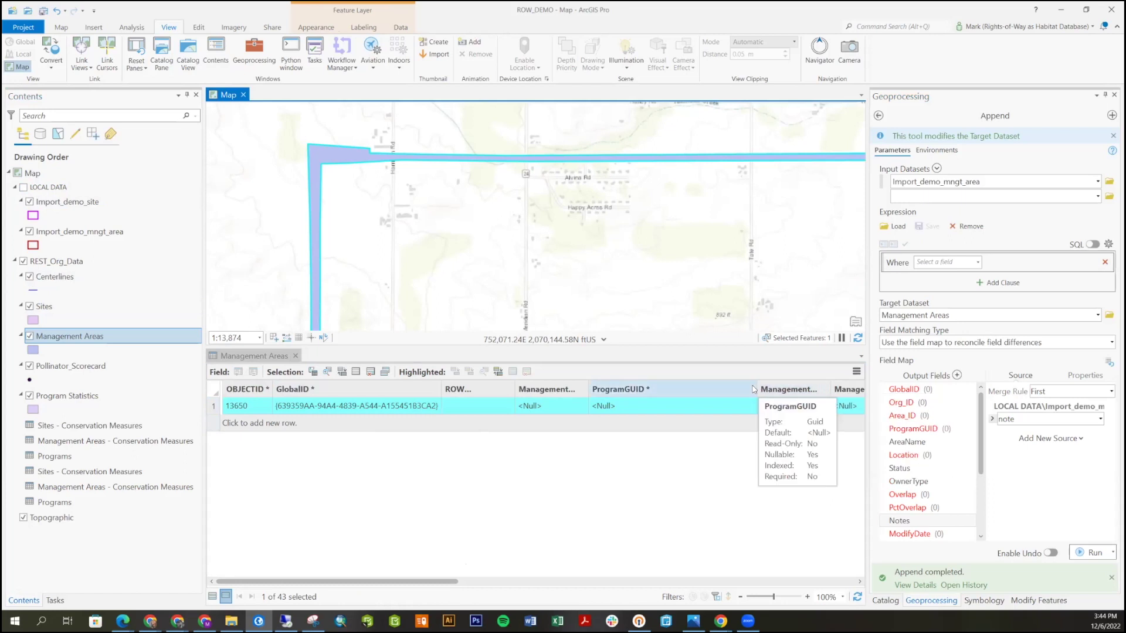
# Adjust the table's column widths and review the selected record's management area name, status, land ownership and remaining fields
pyautogui.moveTo(756, 385); pyautogui.dragTo(698, 387)
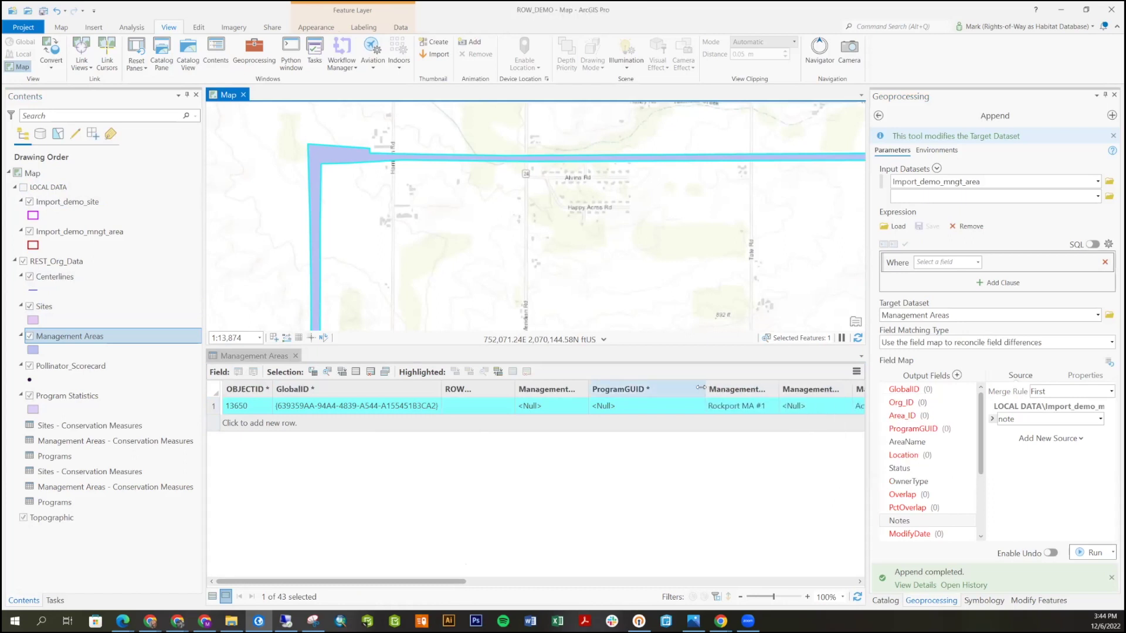
pyautogui.doubleClick(772, 389)
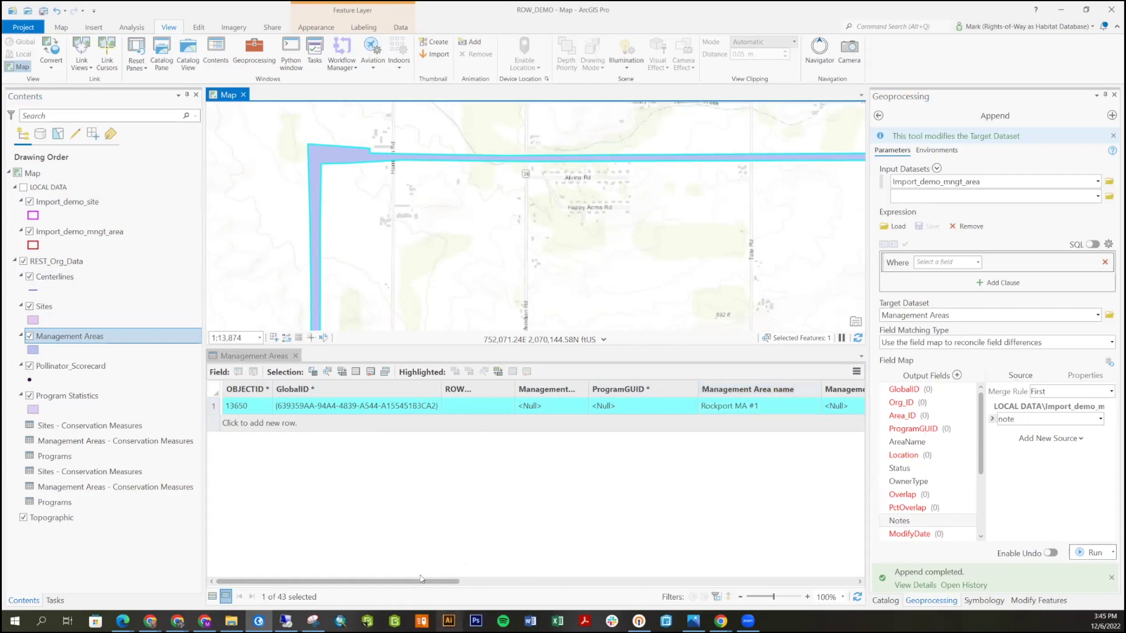
pyautogui.moveTo(432, 584); pyautogui.dragTo(578, 583)
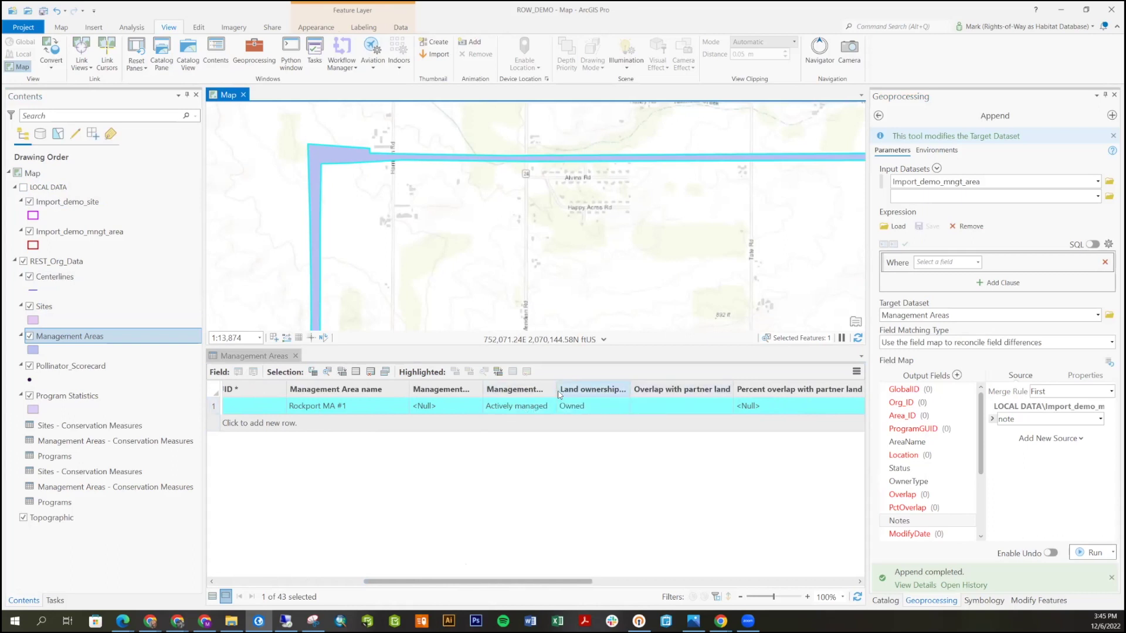
pyautogui.moveTo(557, 388); pyautogui.dragTo(581, 388)
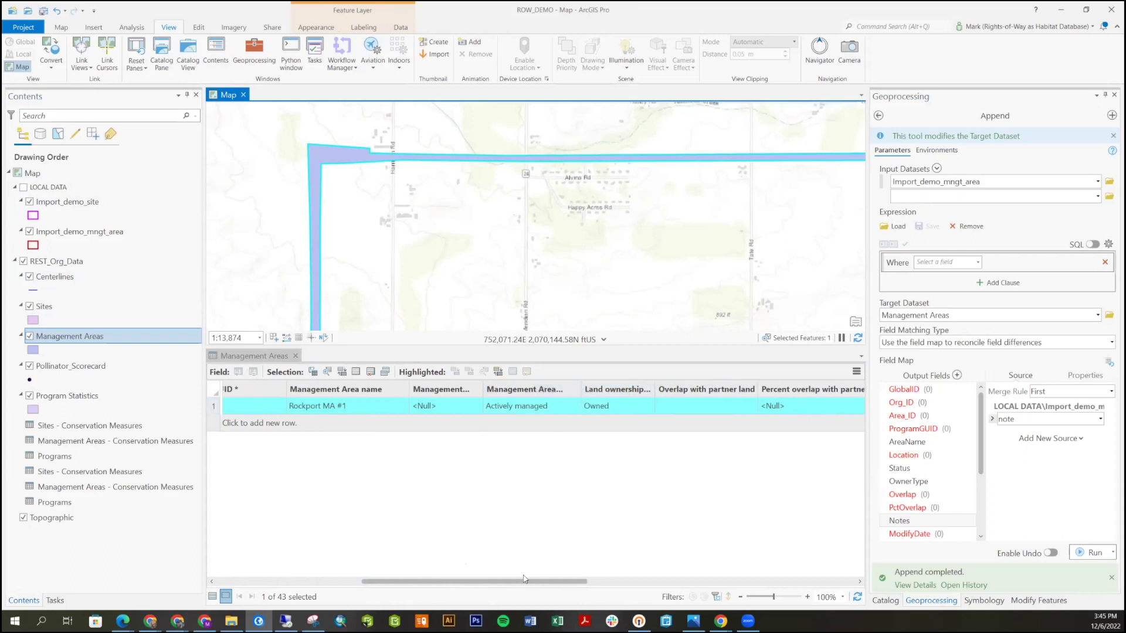
pyautogui.moveTo(525, 583); pyautogui.dragTo(671, 580)
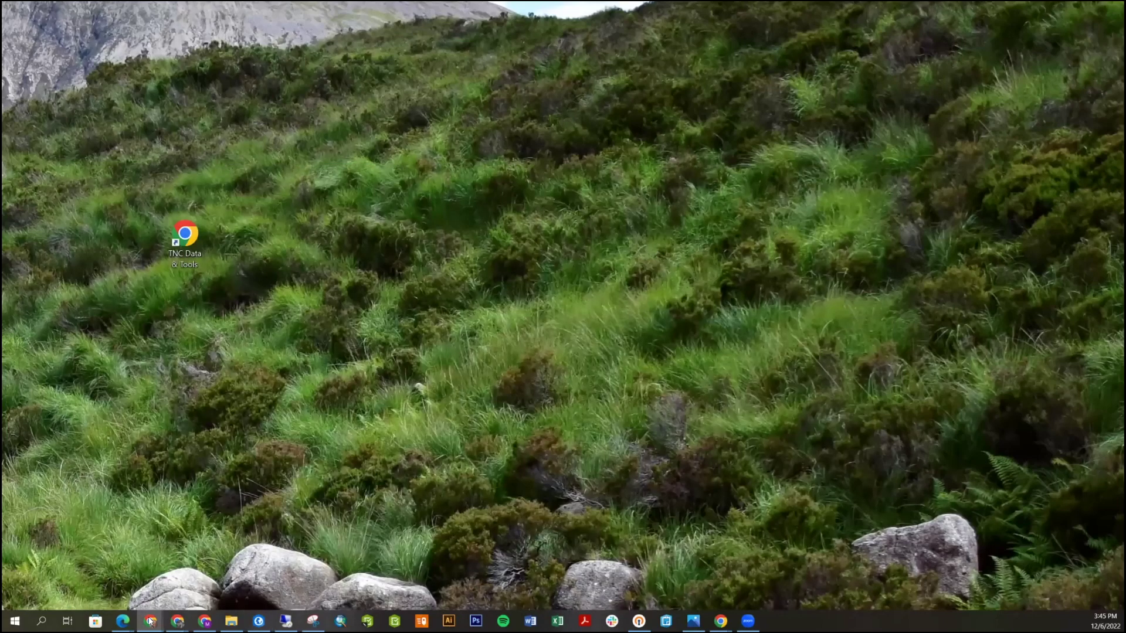
# Switch to the Private Dashboard in Chrome and open the new corridor management area's pop-up on its map
pyautogui.moveTo(149, 621)
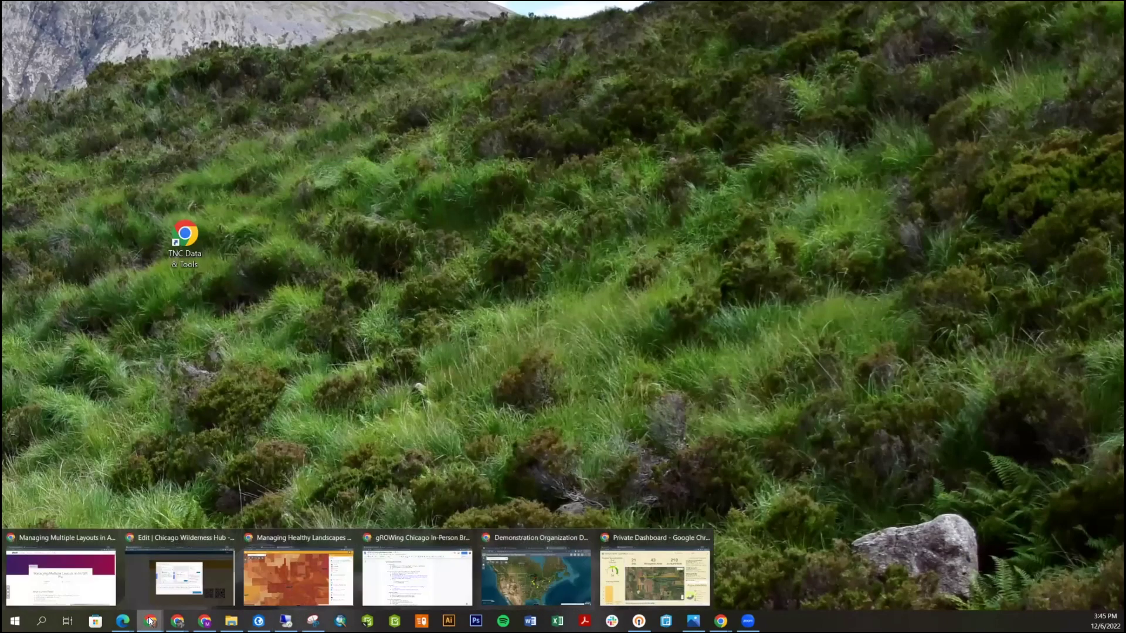
pyautogui.click(622, 575)
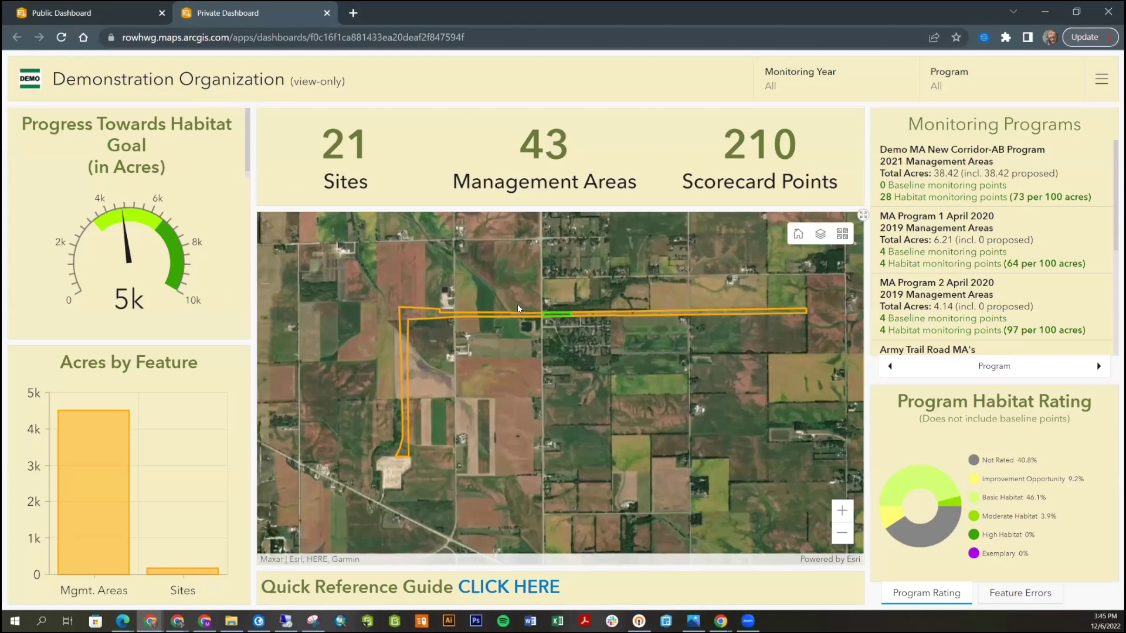
pyautogui.scroll(-1, 518, 309)
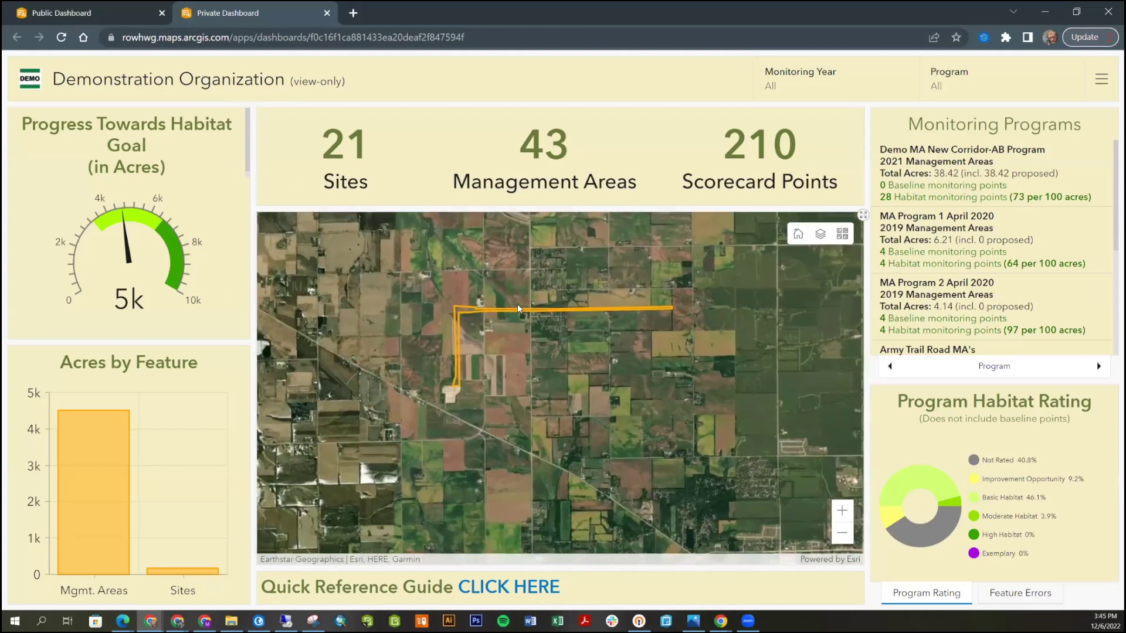
pyautogui.scroll(1, 517, 308)
pyautogui.click(420, 317)
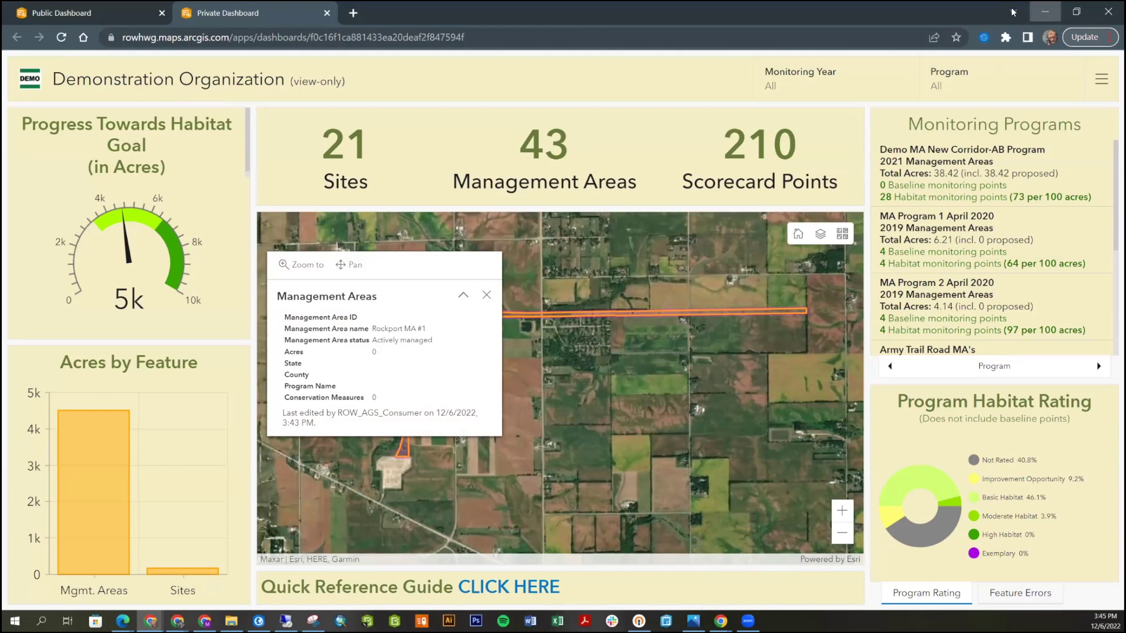
pyautogui.click(1044, 12)
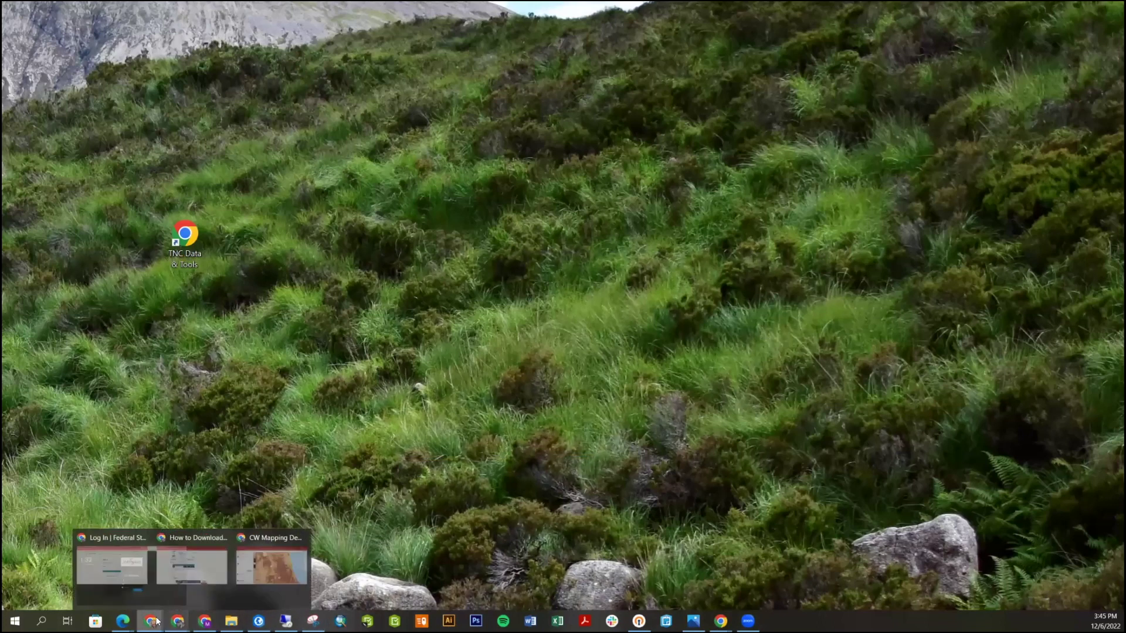
pyautogui.moveTo(205, 621)
pyautogui.click(651, 566)
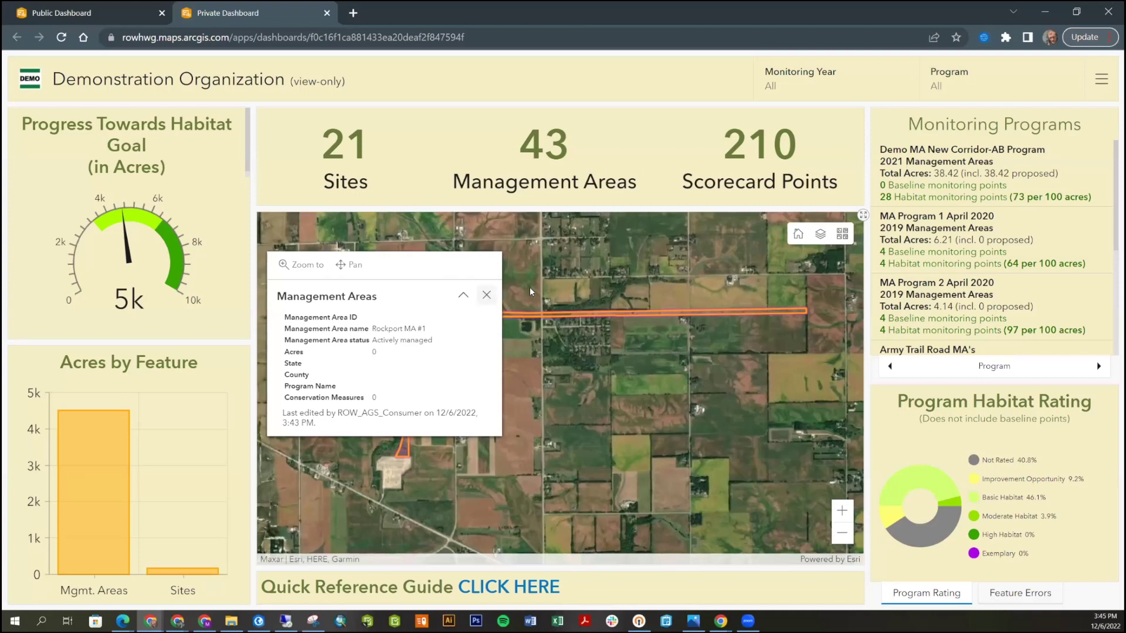
# Close the management area's pop-up and view northern Illinois around Rockford on the Public Dashboard's map
pyautogui.click(485, 295)
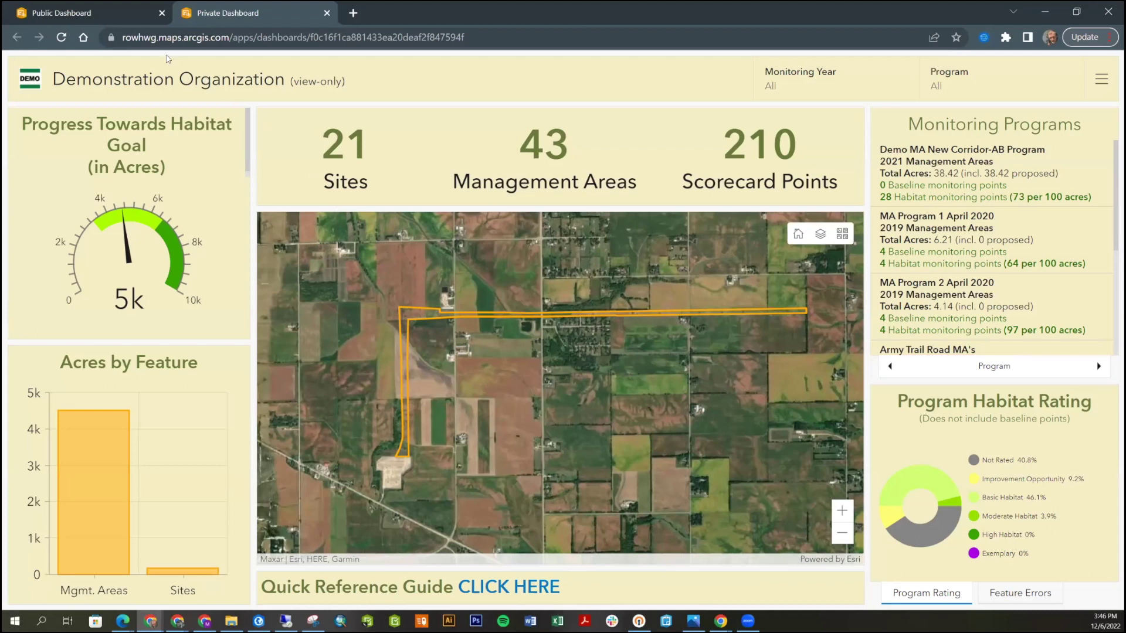
pyautogui.click(88, 14)
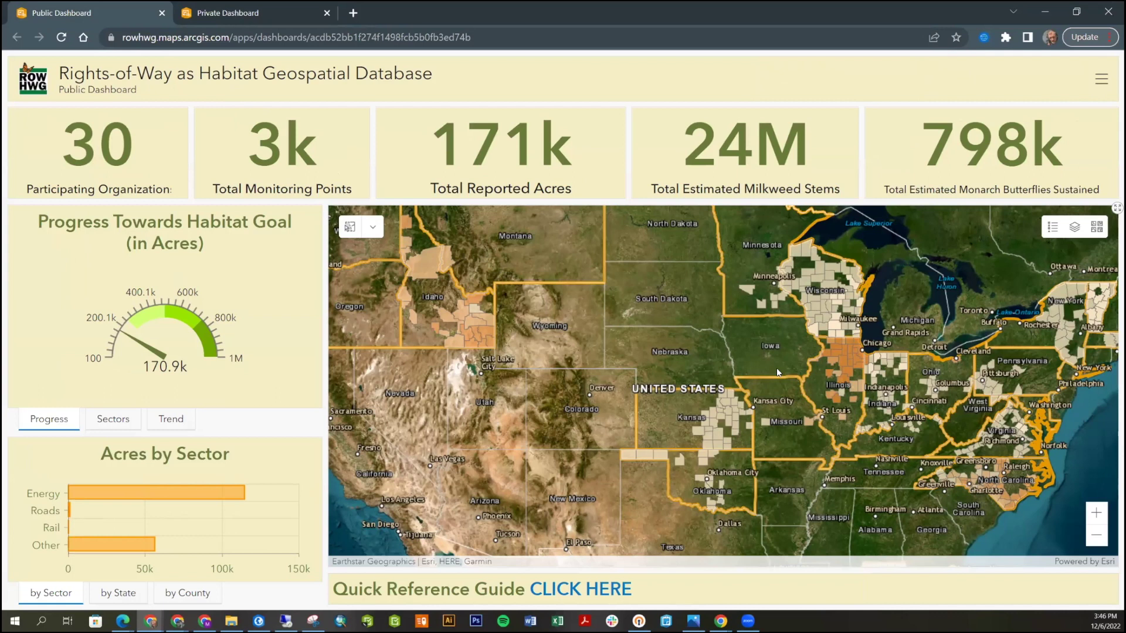
pyautogui.moveTo(861, 371); pyautogui.dragTo(718, 348)
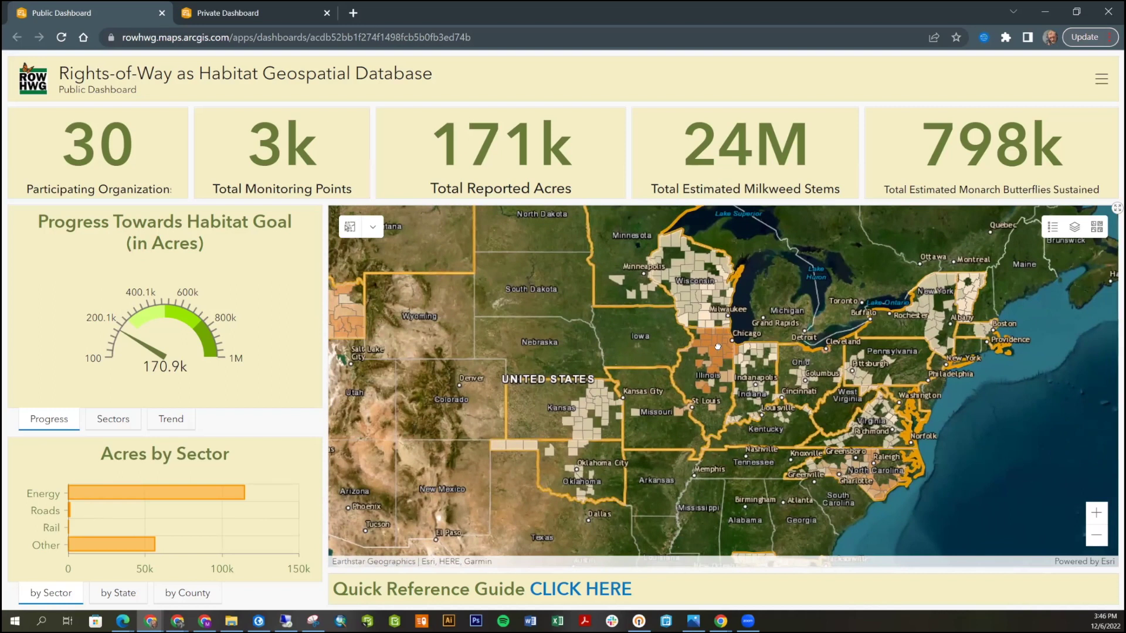
pyautogui.scroll(2, 718, 348)
pyautogui.scroll(2, 717, 342)
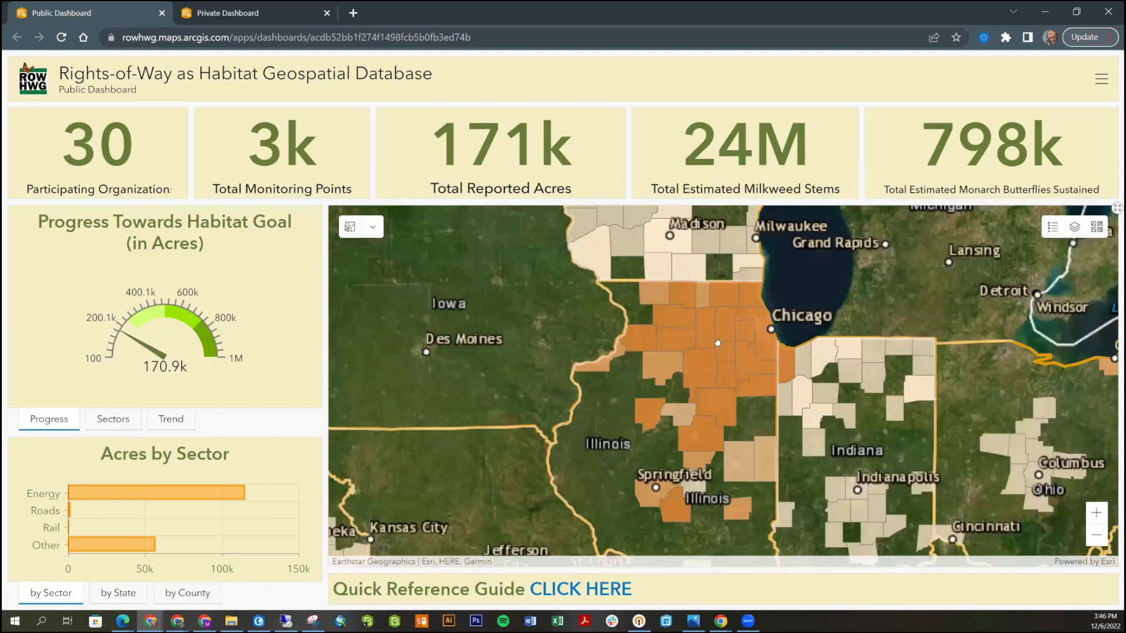
pyautogui.moveTo(715, 311); pyautogui.dragTo(745, 374)
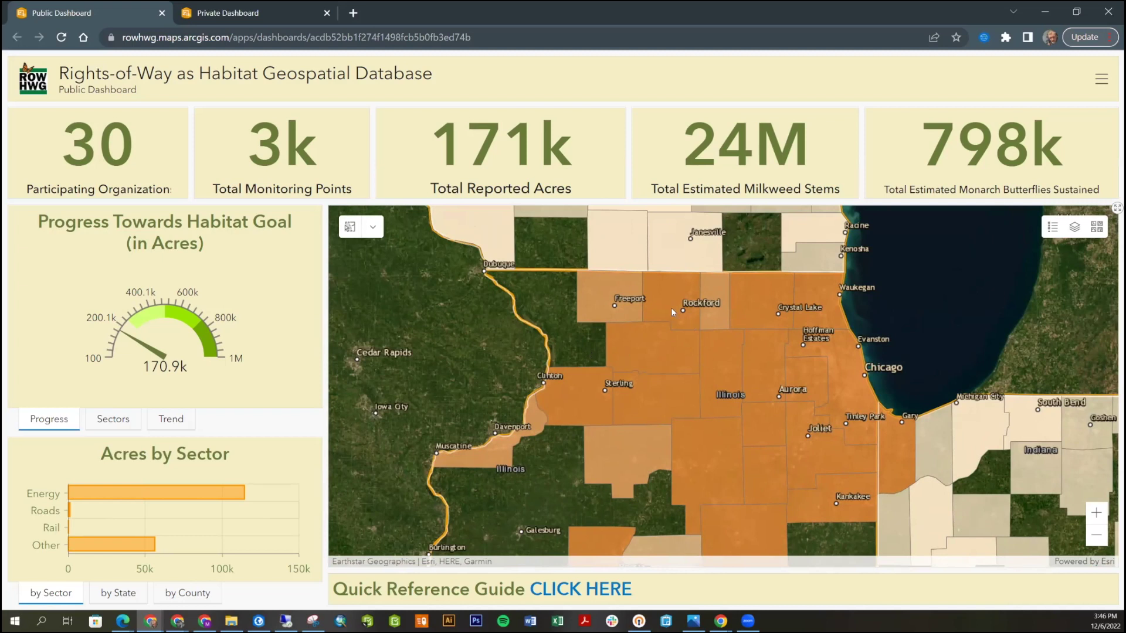
pyautogui.scroll(3, 674, 312)
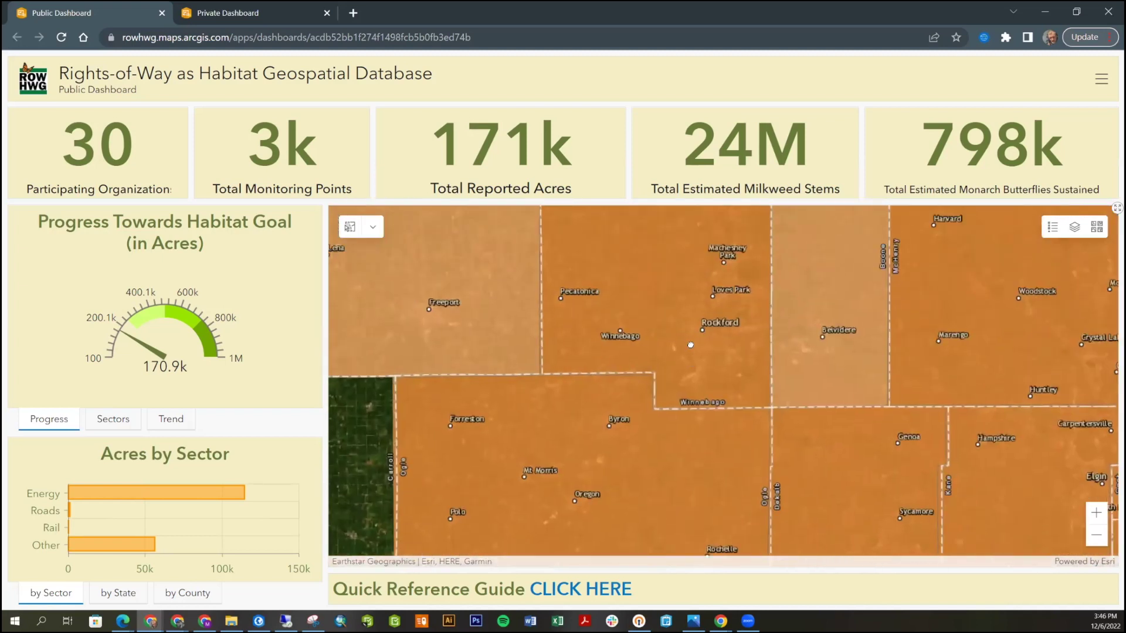
# View the States and Counties records in the pop-up for the area near Rockford, and close it
pyautogui.moveTo(690, 345); pyautogui.dragTo(690, 349)
pyautogui.click(690, 351)
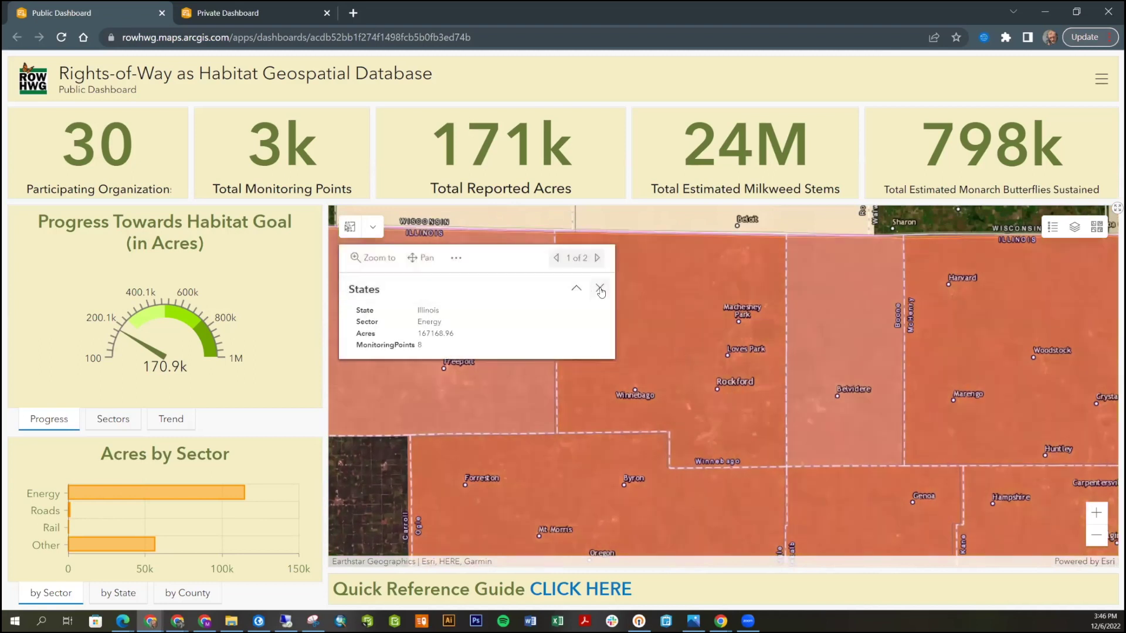
pyautogui.click(597, 259)
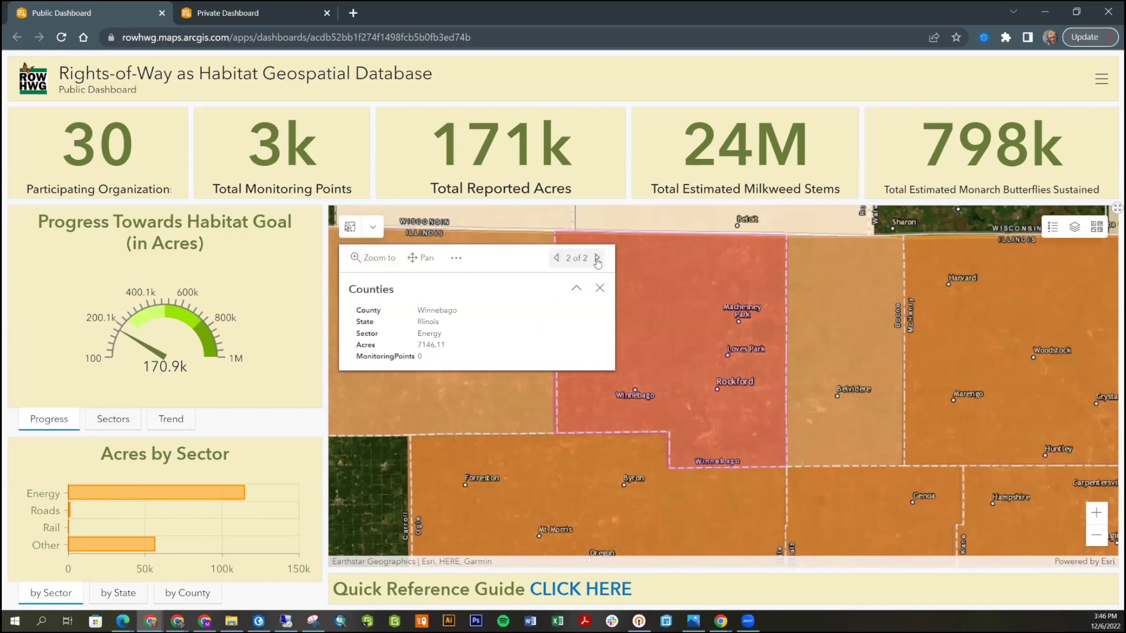
pyautogui.click(556, 258)
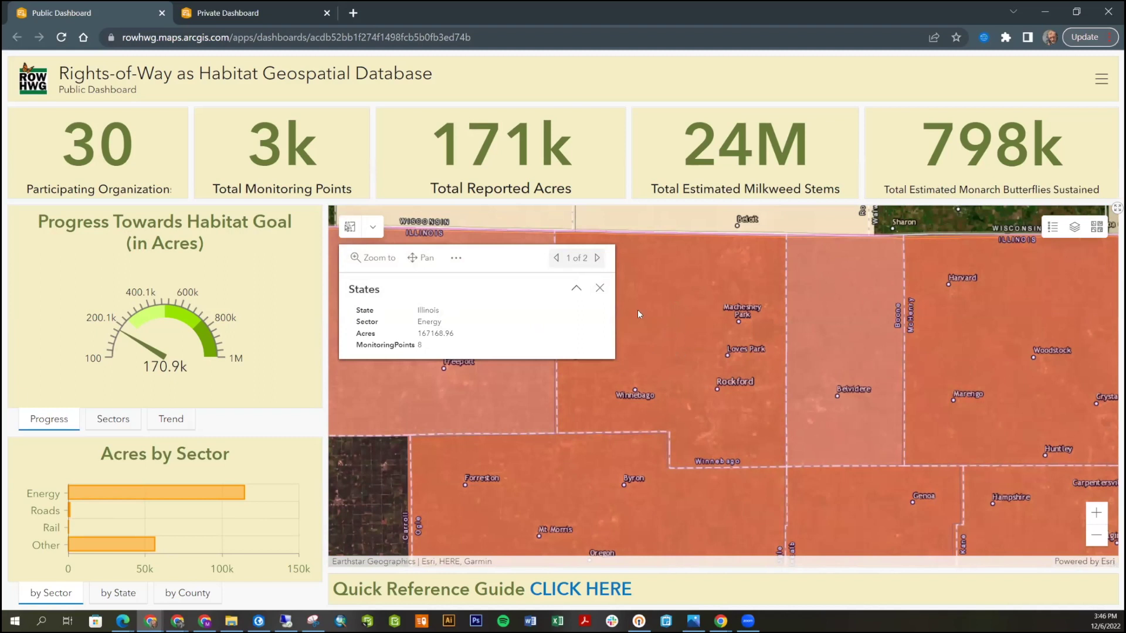
pyautogui.click(600, 288)
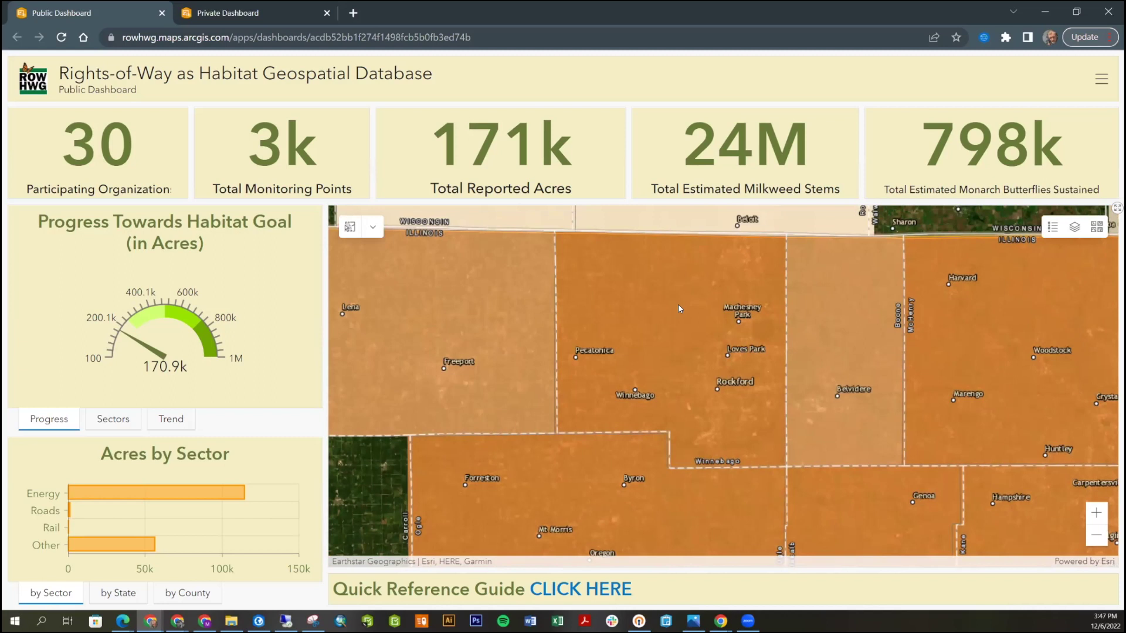
# Reopen the Winnebago County pop-up and compare its county acres and sector with the Illinois state record
pyautogui.click(673, 340)
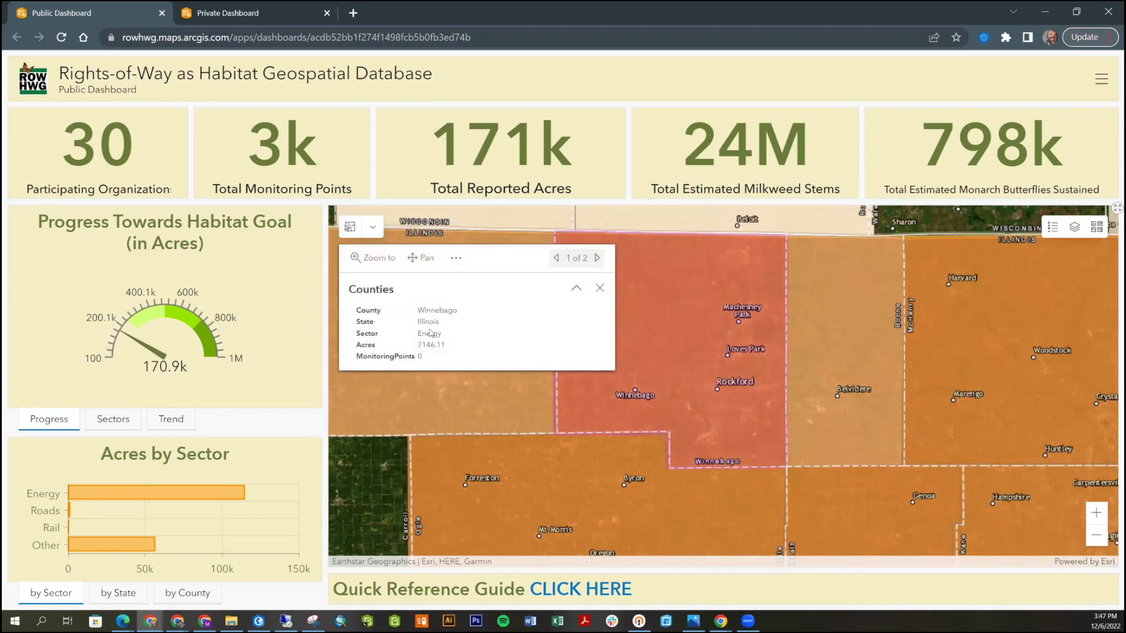
pyautogui.moveTo(418, 345)
pyautogui.mouseDown()
pyautogui.moveTo(467, 344)
pyautogui.moveTo(416, 346)
pyautogui.mouseUp()
pyautogui.click(596, 260)
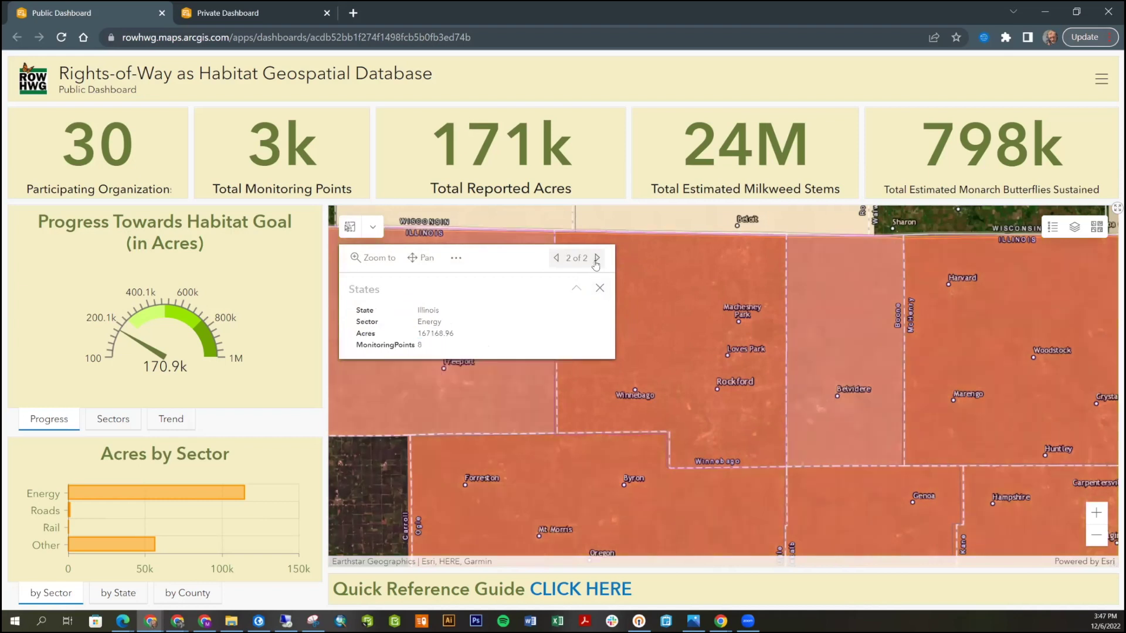
pyautogui.click(556, 258)
# View the Illinois state record at a regional map scale, and close its pop-up
pyautogui.click(654, 374)
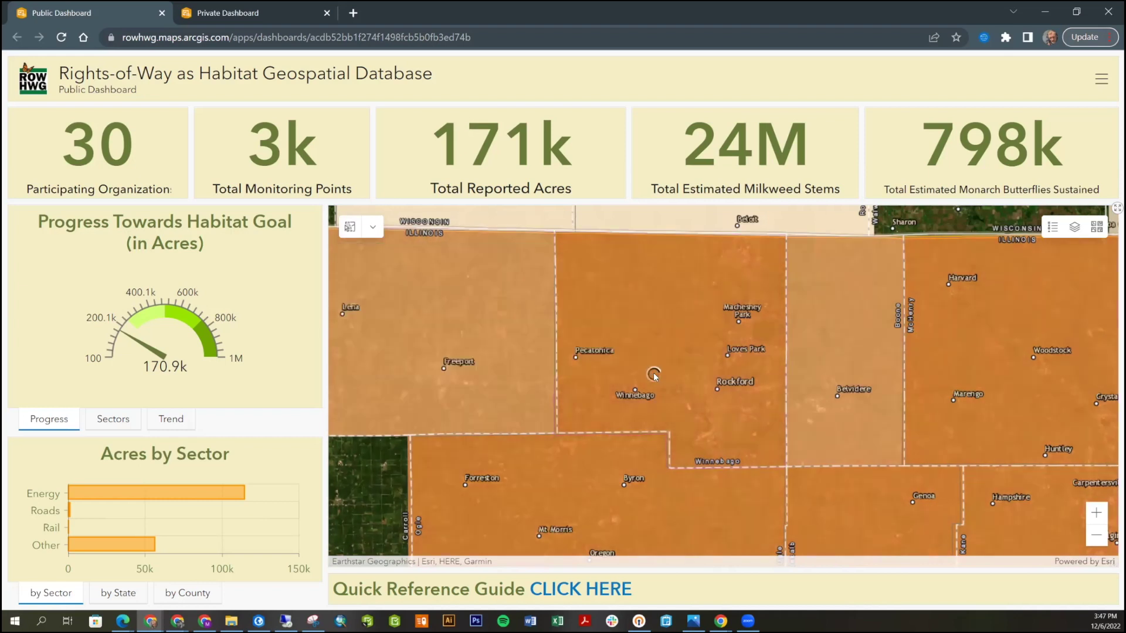
pyautogui.scroll(-4, 632, 355)
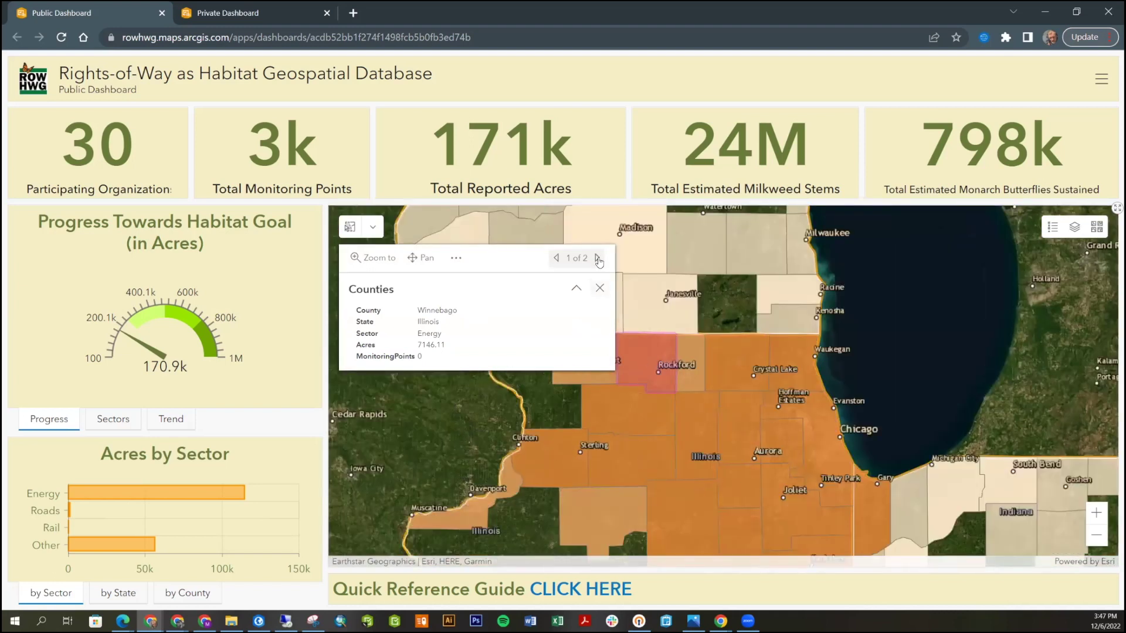
pyautogui.click(597, 258)
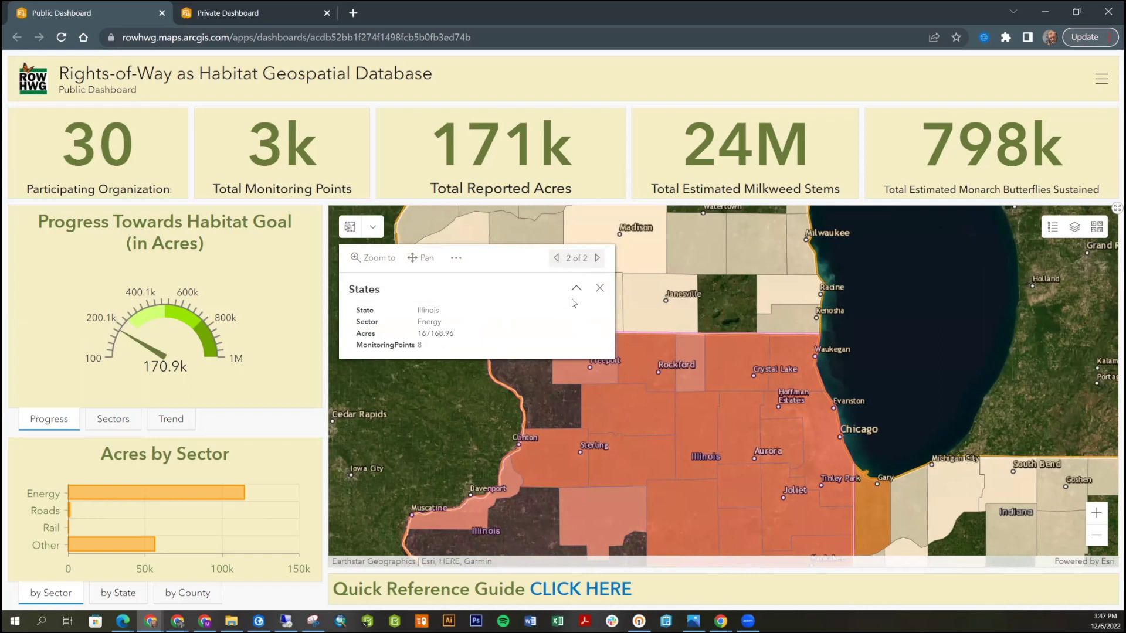
pyautogui.click(600, 288)
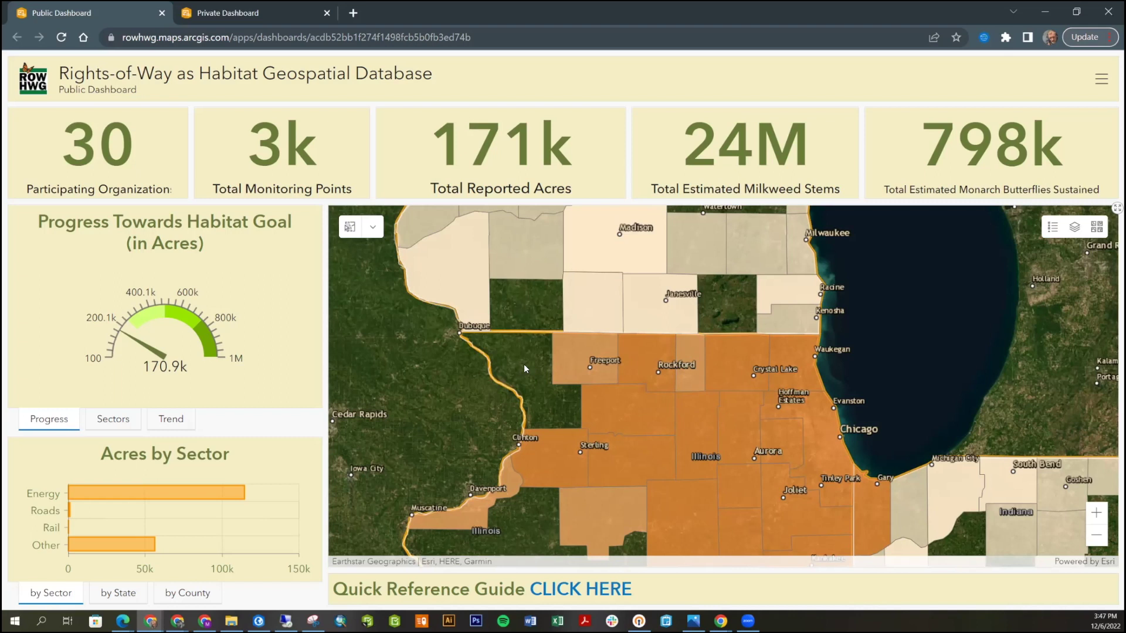
pyautogui.scroll(-1, 522, 364)
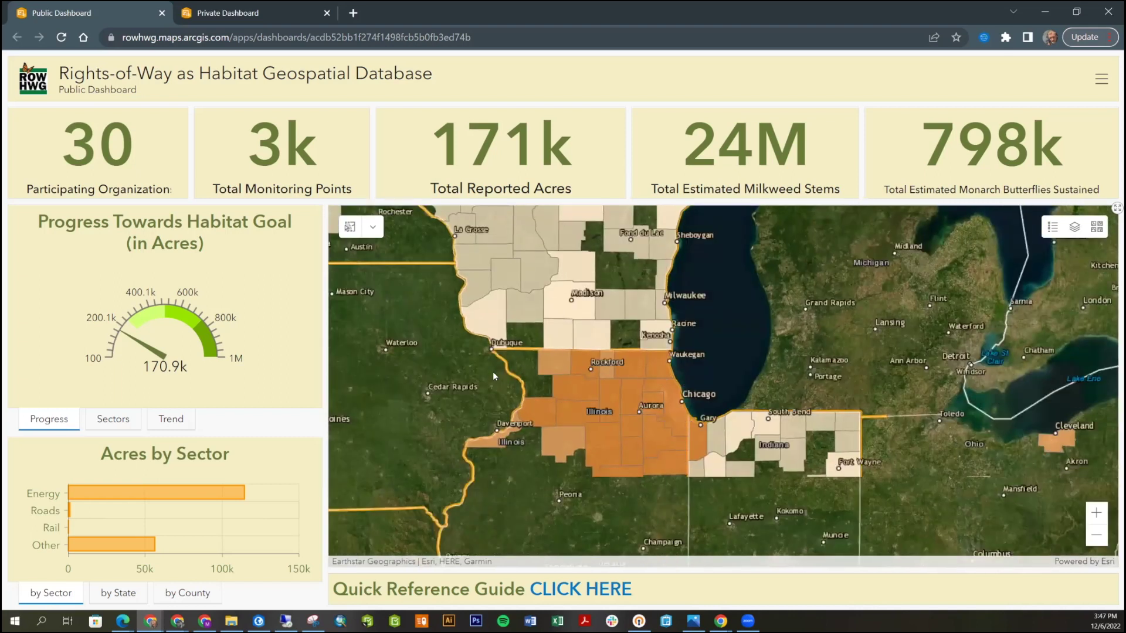
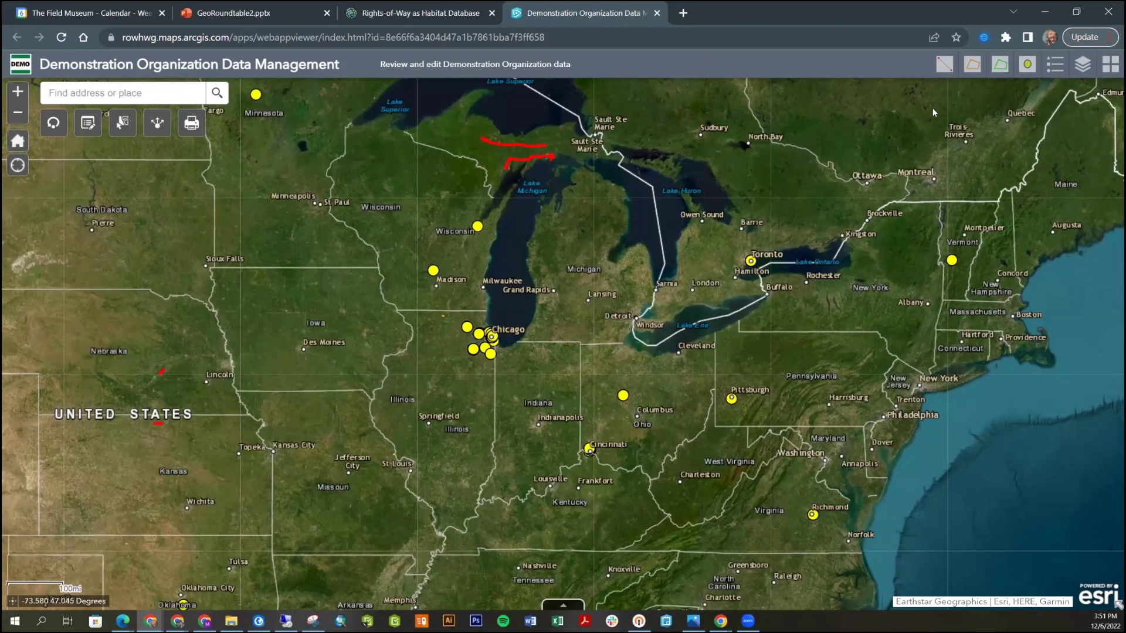
# Look through the error-review tools for centerlines, management areas, sites and pollinator scorecards
pyautogui.click(943, 66)
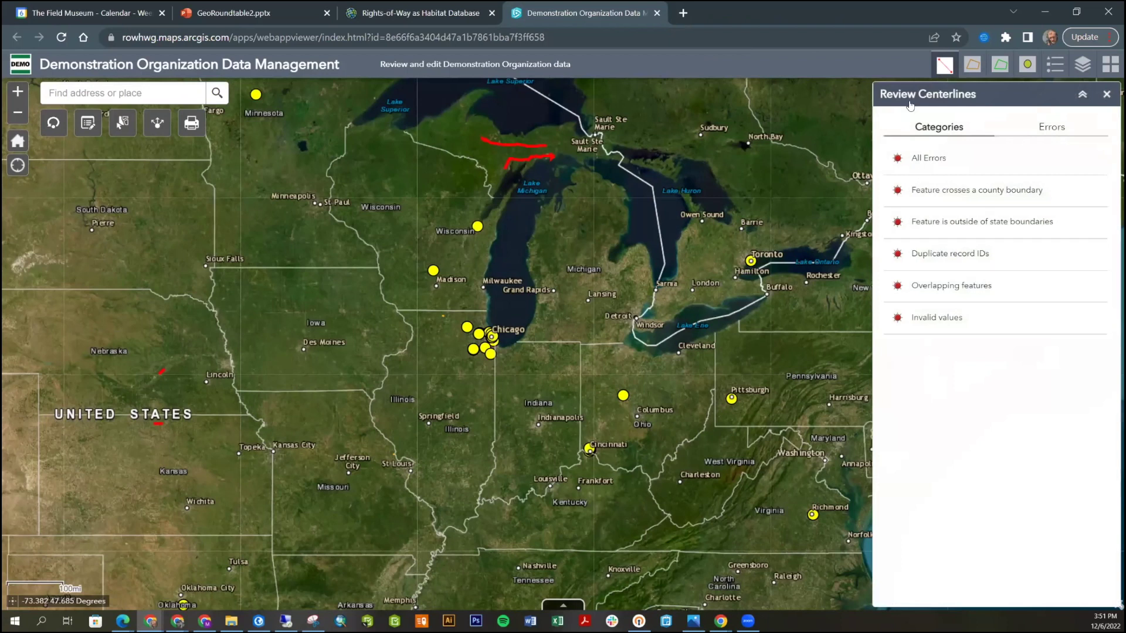
pyautogui.click(974, 67)
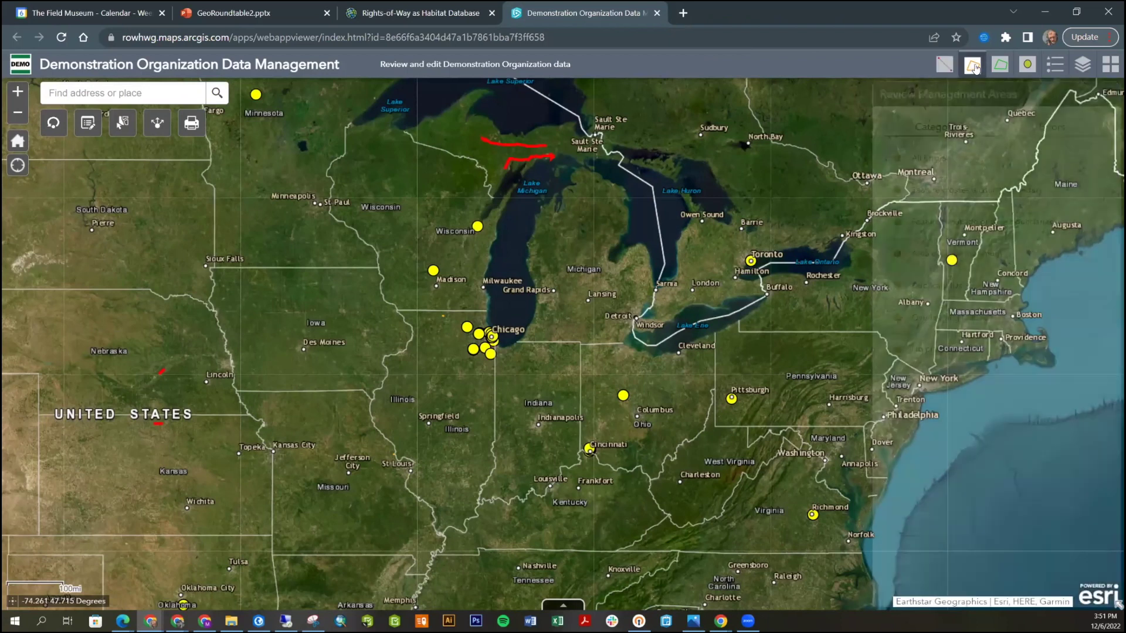
pyautogui.click(1000, 67)
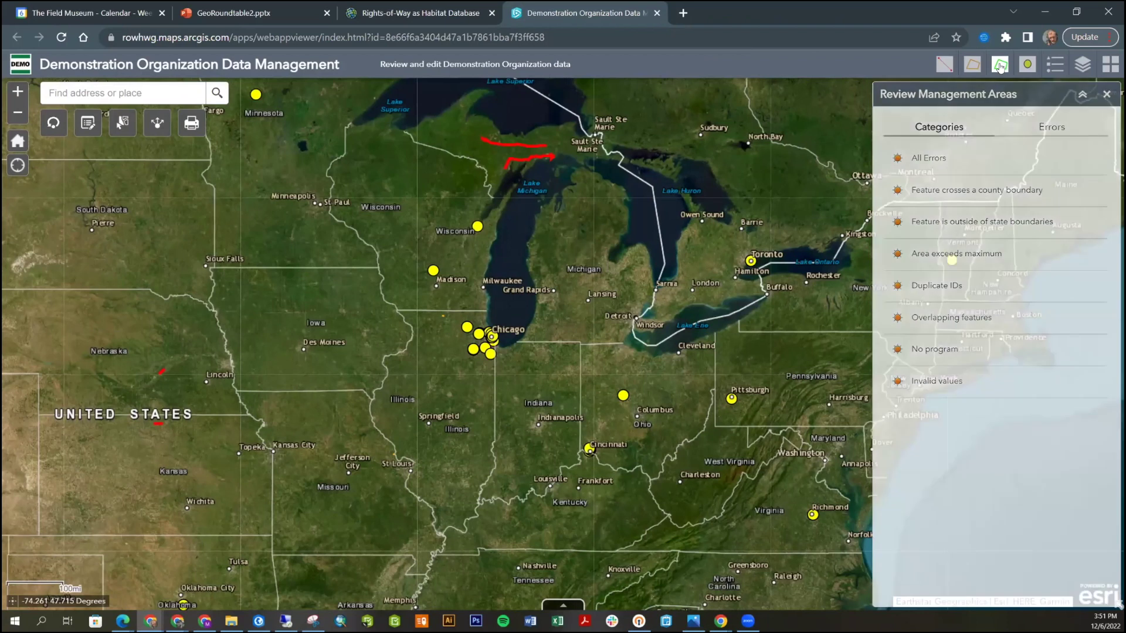
pyautogui.click(1028, 69)
# List All Errors for the centerlines, and list All Errors for the management areas
pyautogui.click(945, 66)
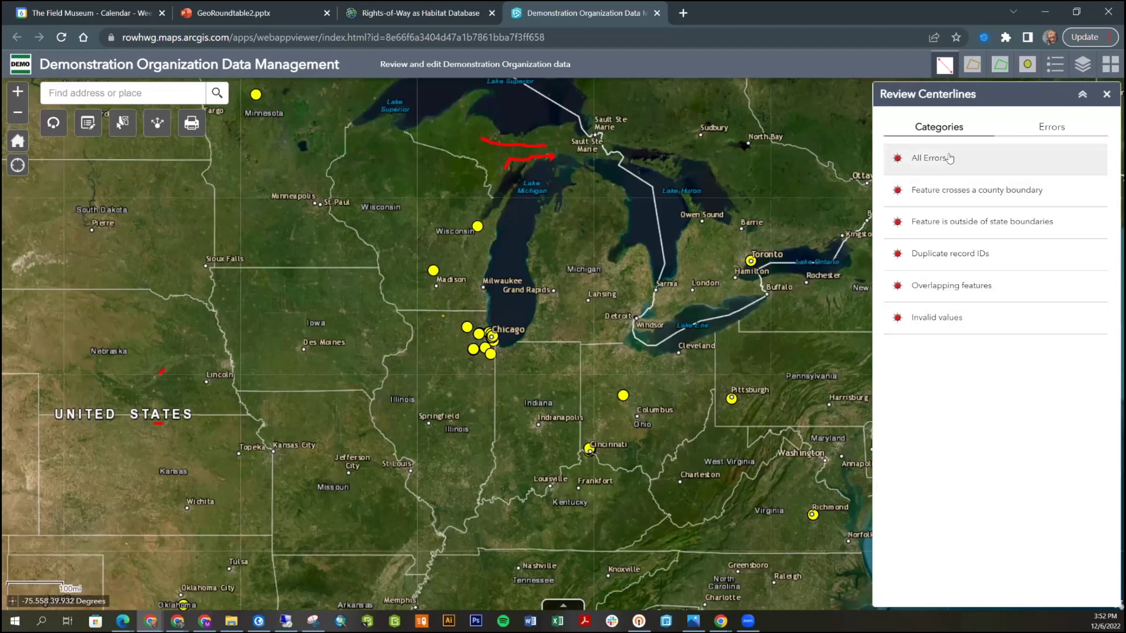
pyautogui.click(928, 159)
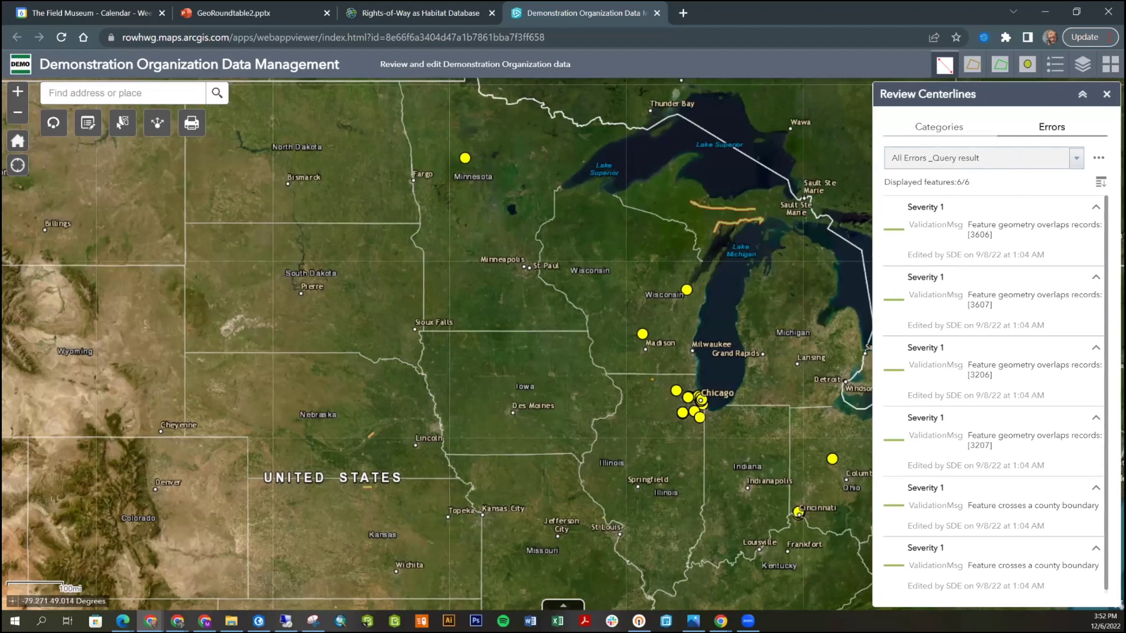
pyautogui.click(972, 67)
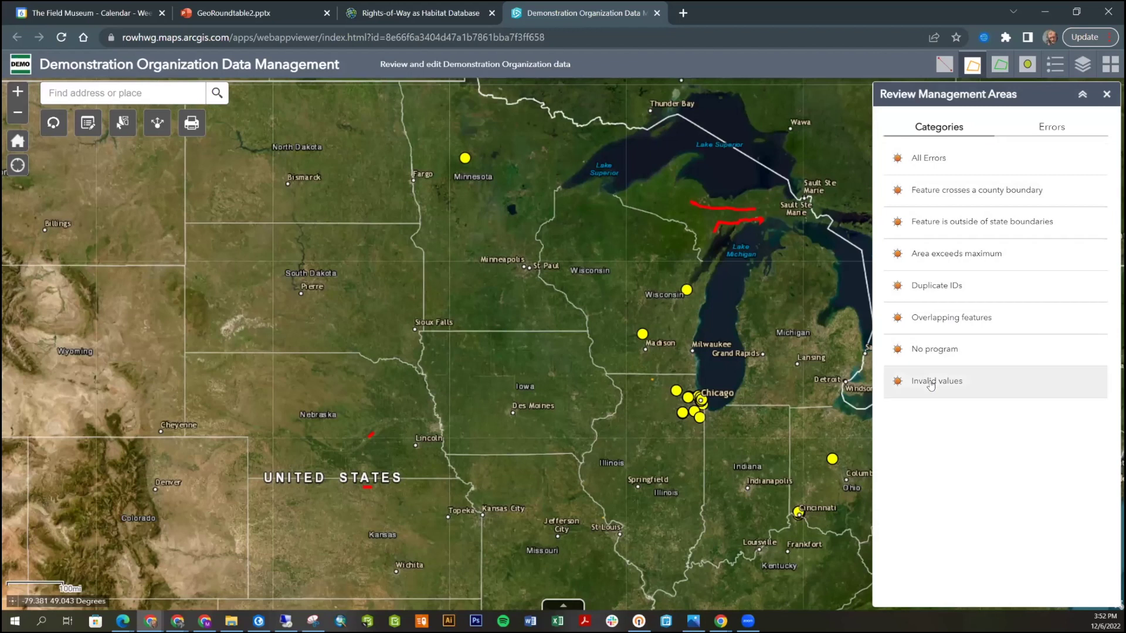
pyautogui.click(1051, 127)
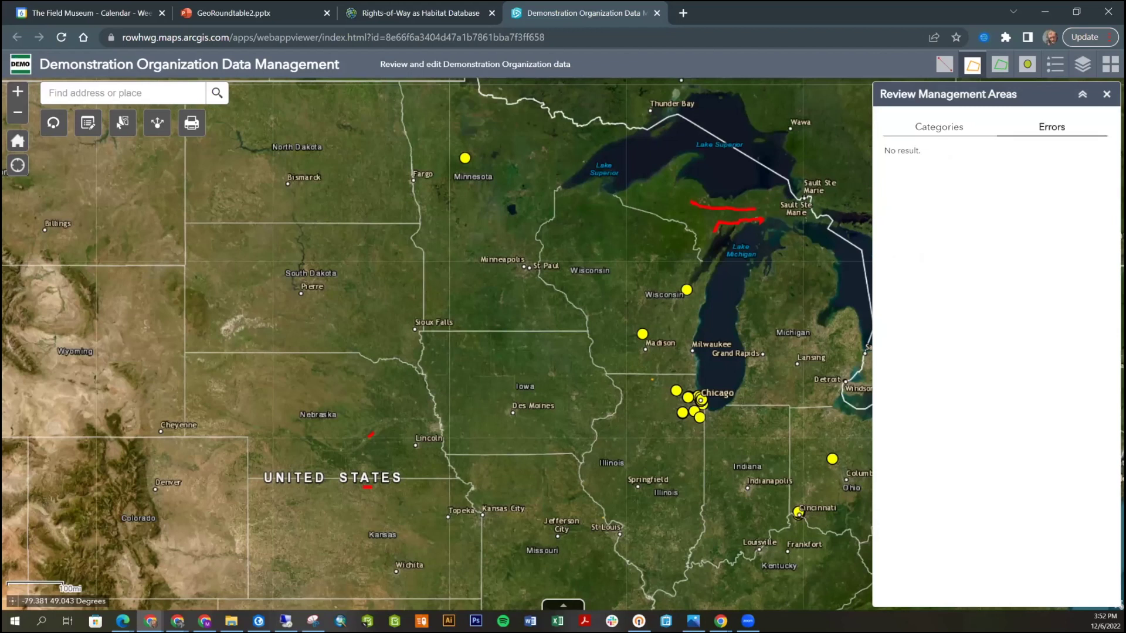
pyautogui.click(939, 128)
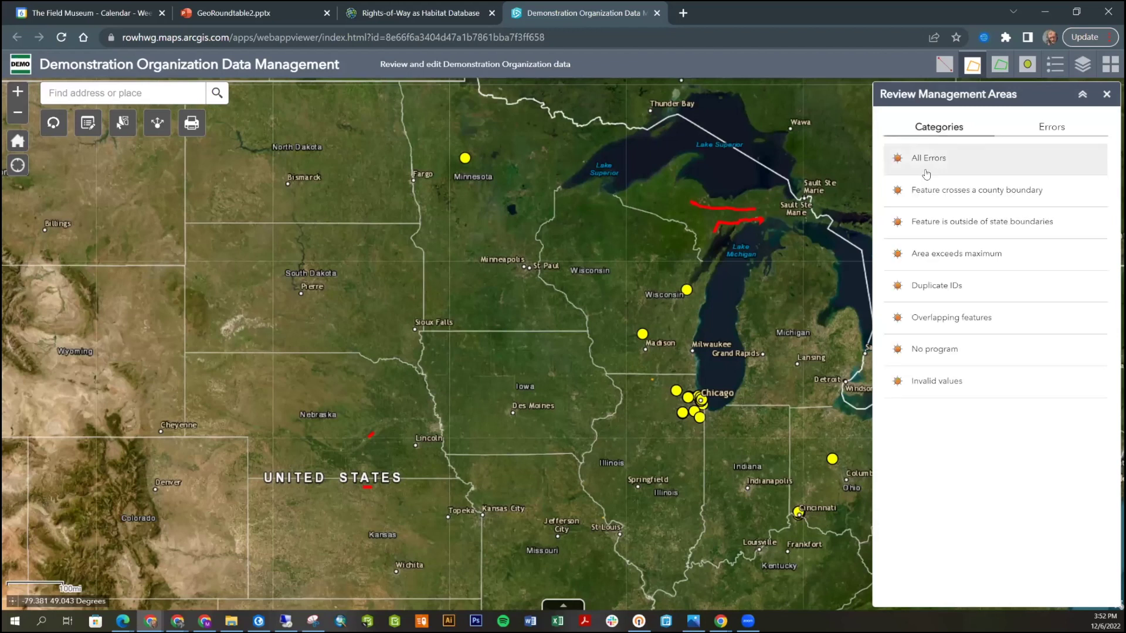
pyautogui.click(918, 165)
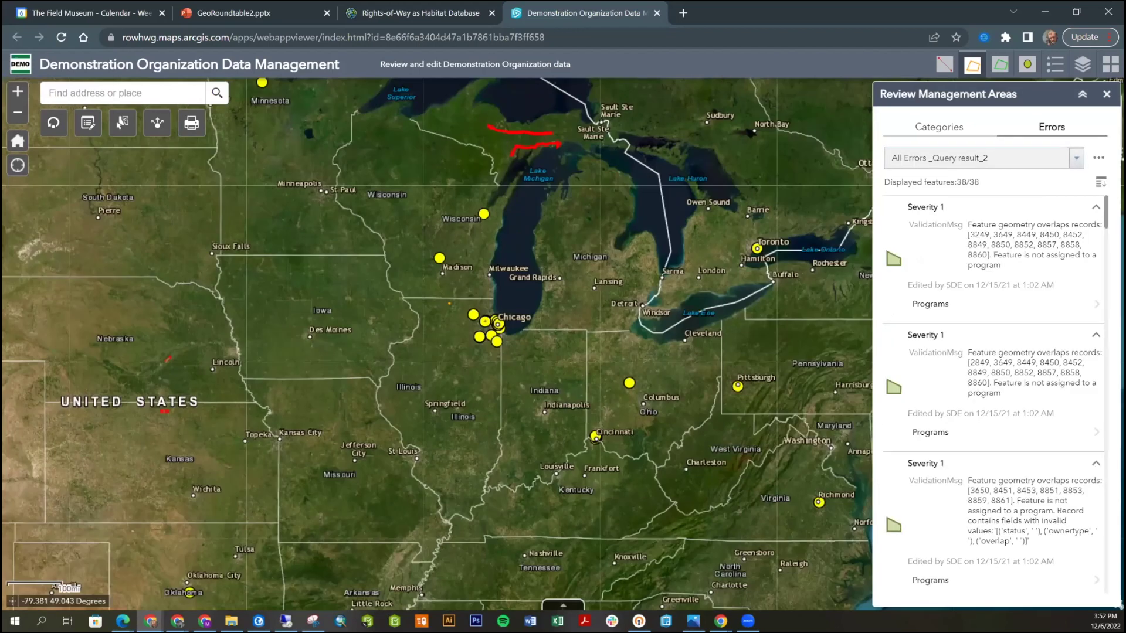
# Locate the management area flagged for overlap, no program and invalid status, ownertype and overlap values, close its pop-up, and view its surroundings
pyautogui.scroll(-4, 1004, 316)
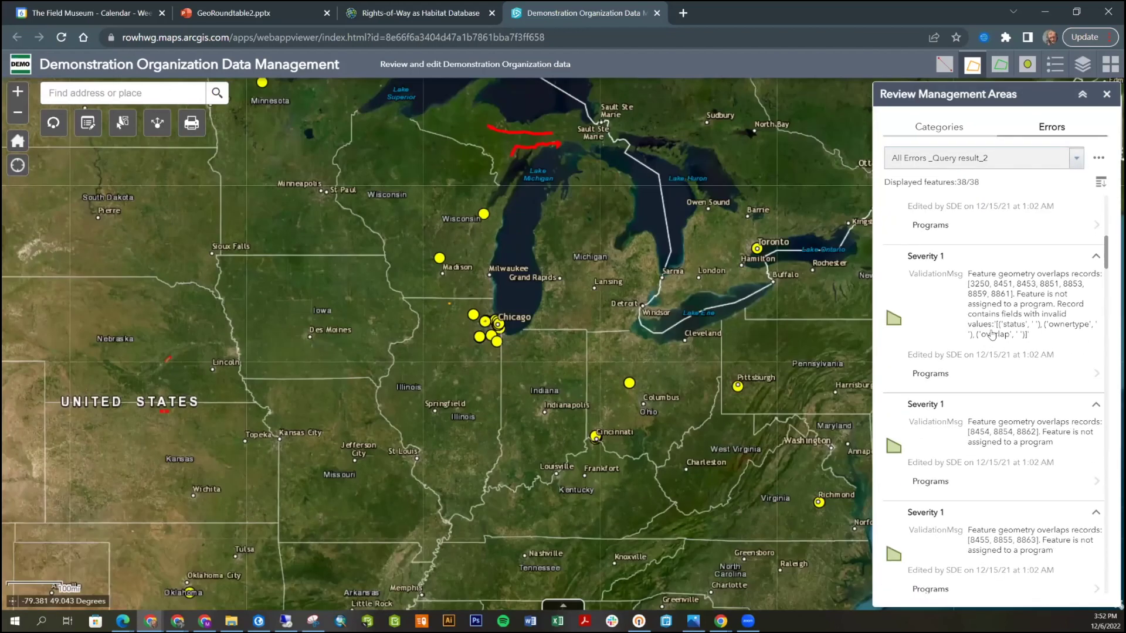
pyautogui.click(1004, 316)
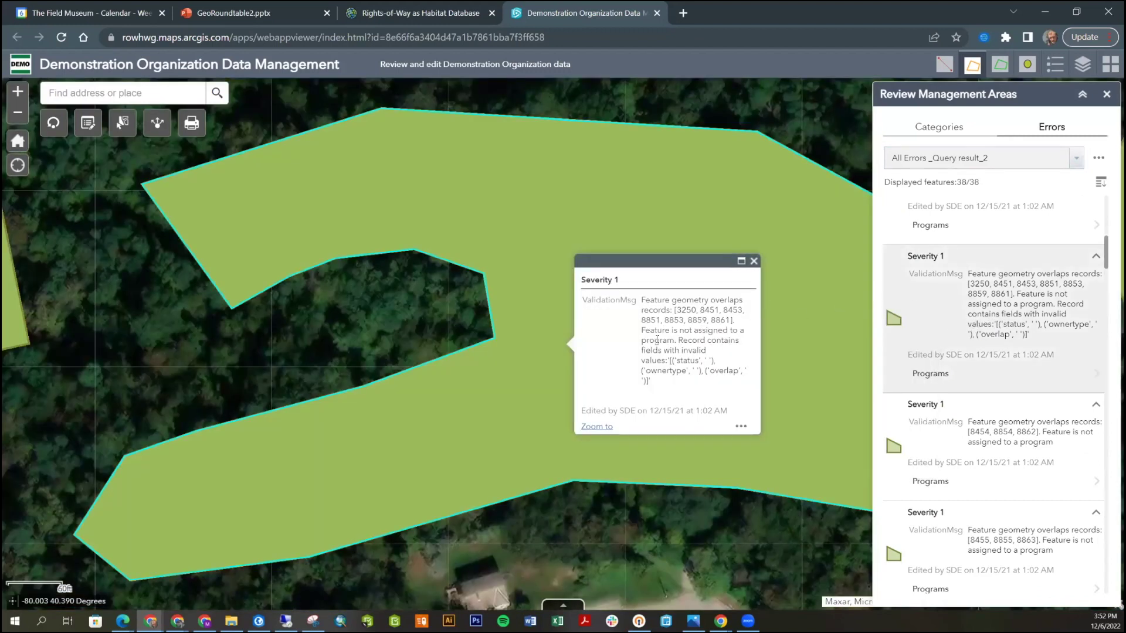
pyautogui.click(754, 260)
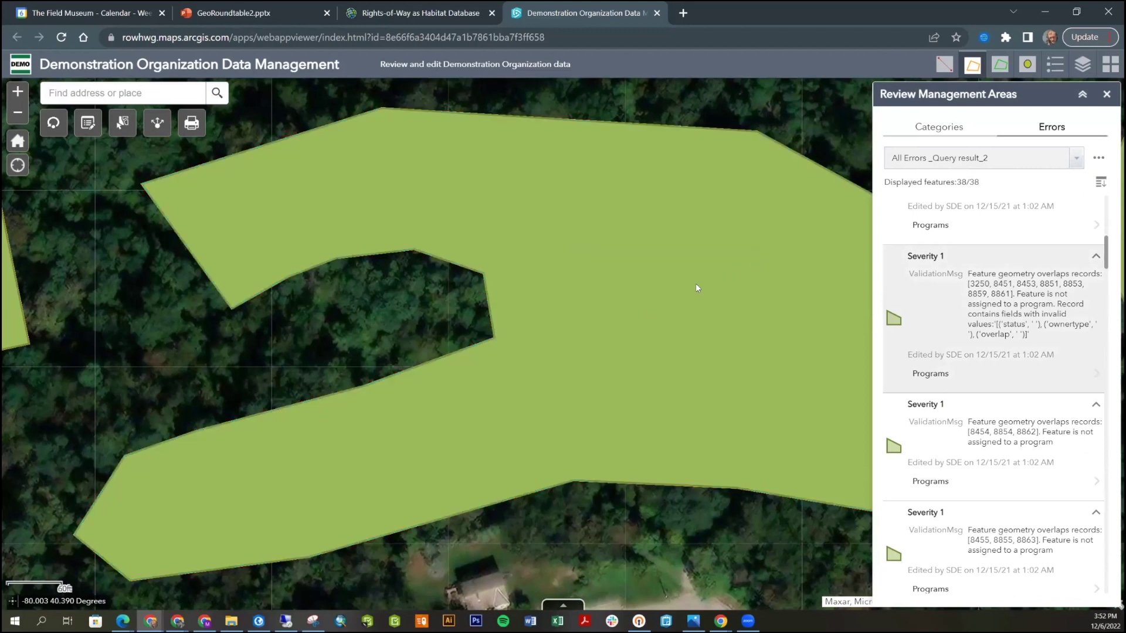
pyautogui.scroll(-2, 523, 368)
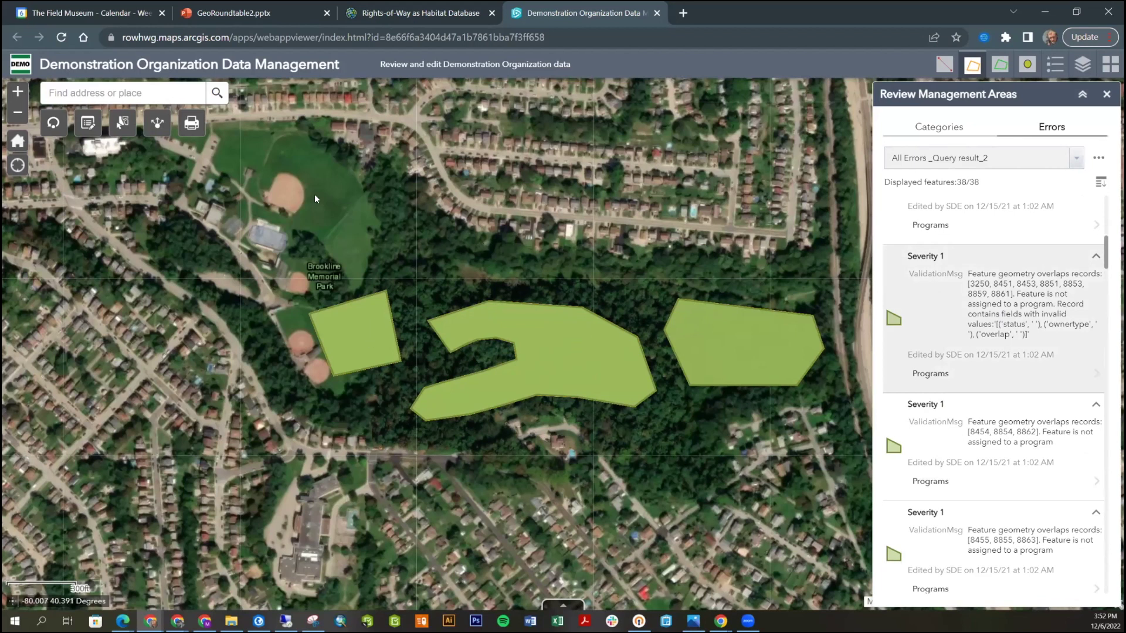
# Start editing, open the attributes of the C-shaped management area, check them down to the validation fields, and close the form
pyautogui.click(87, 124)
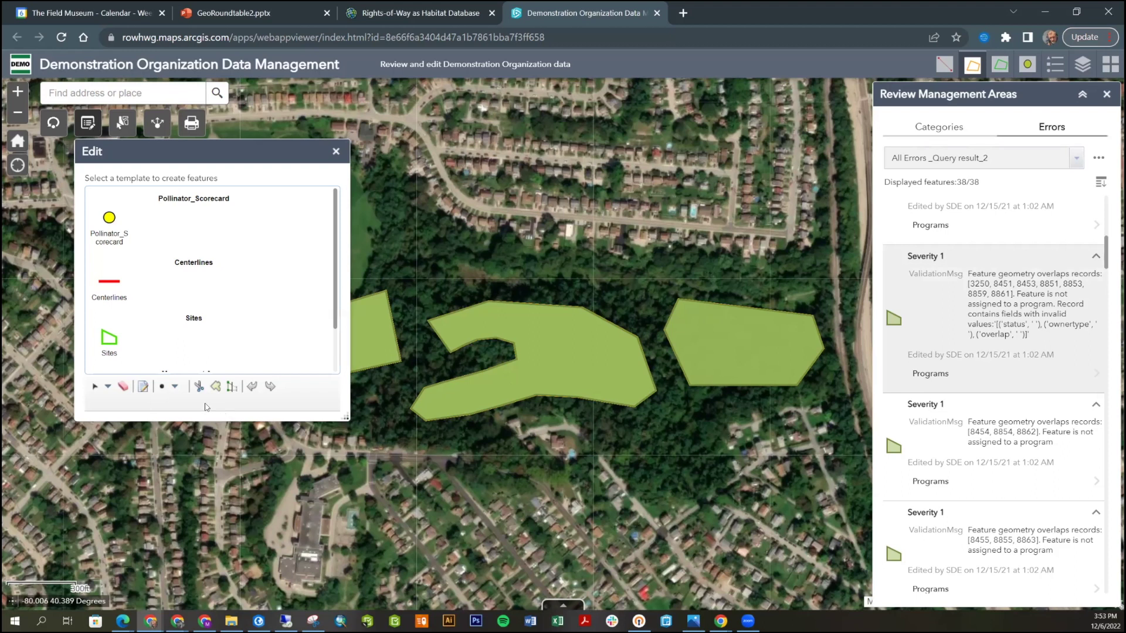
pyautogui.click(541, 352)
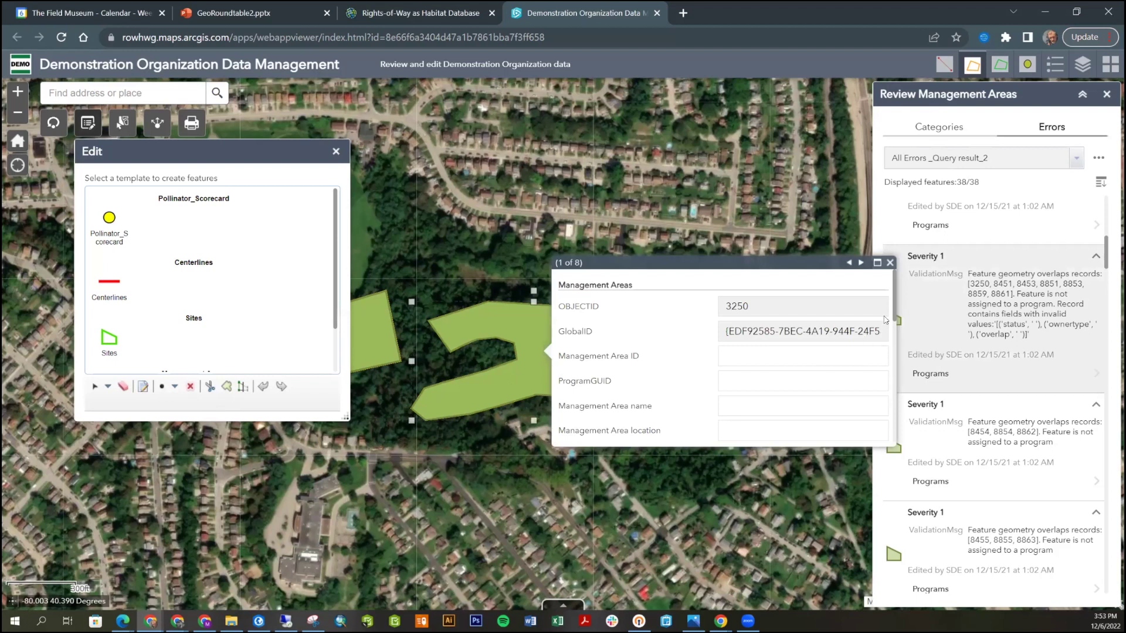
pyautogui.moveTo(895, 311); pyautogui.dragTo(897, 445)
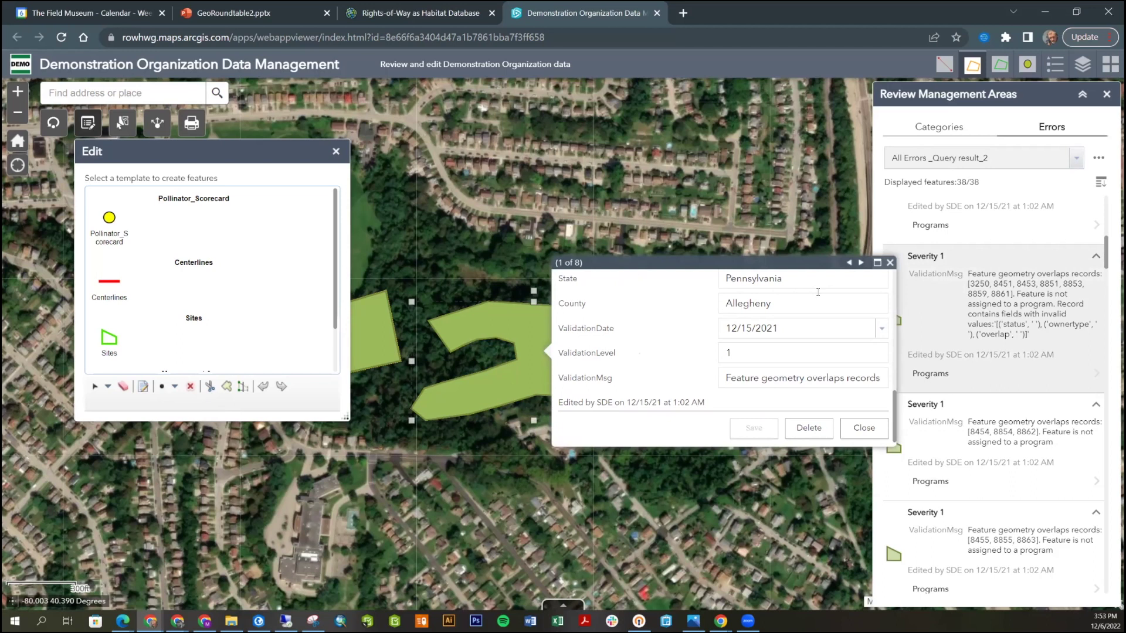
pyautogui.click(889, 262)
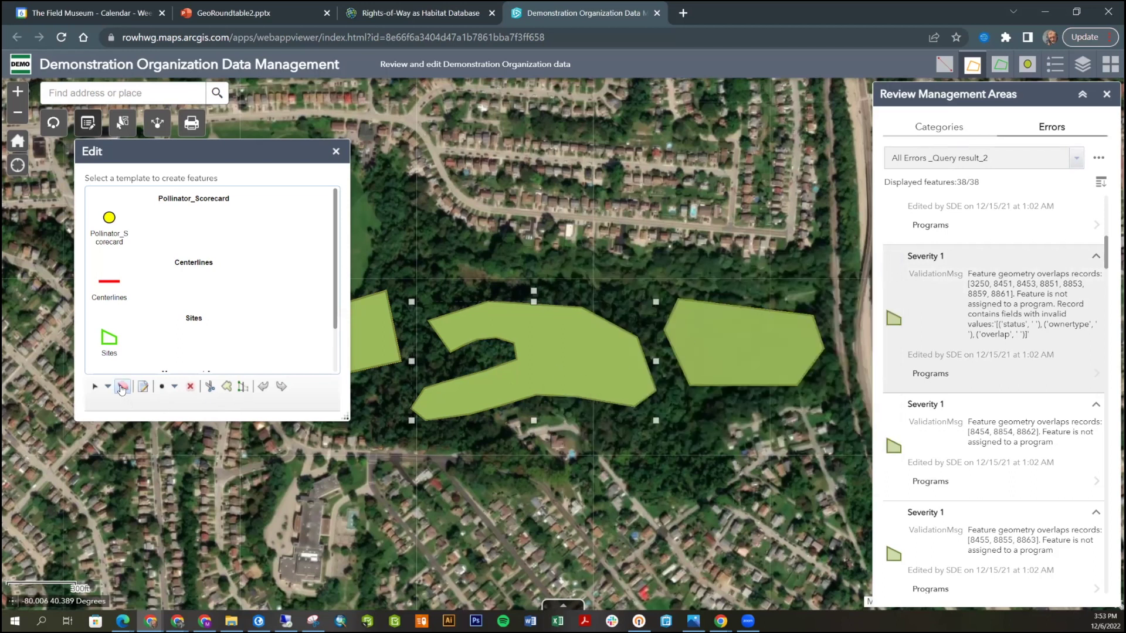
# Reopen the C-shaped area's attributes, inspect the required Management Area status, Land ownership type and Overlap with partner land fields, and leave editing
pyautogui.click(211, 388)
pyautogui.click(228, 388)
pyautogui.click(535, 377)
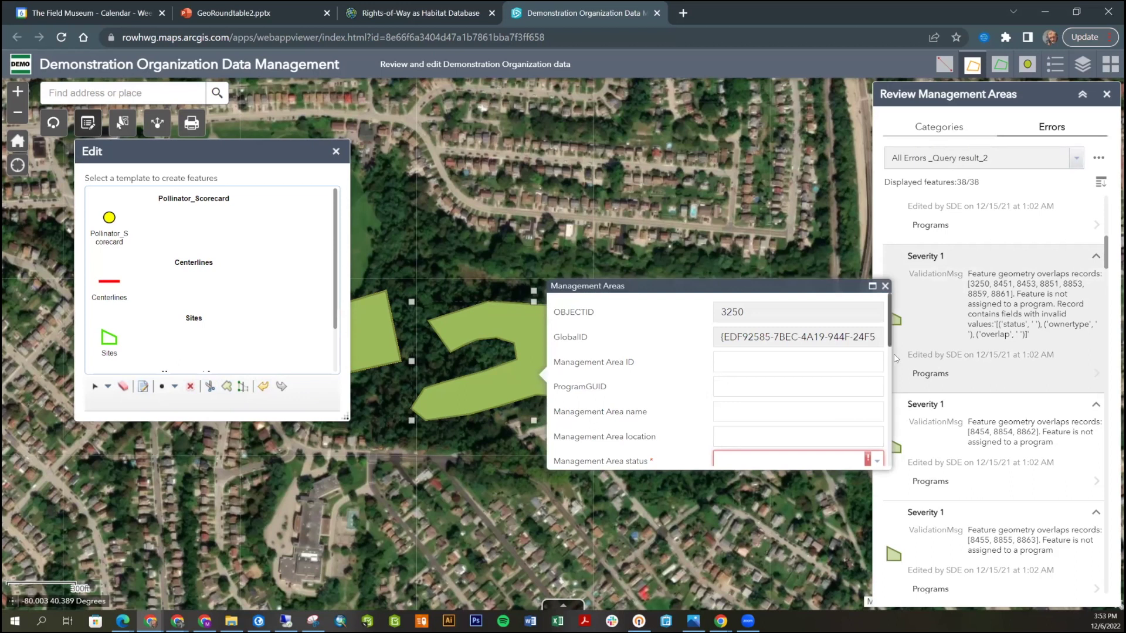
pyautogui.scroll(-2, 890, 342)
pyautogui.click(728, 380)
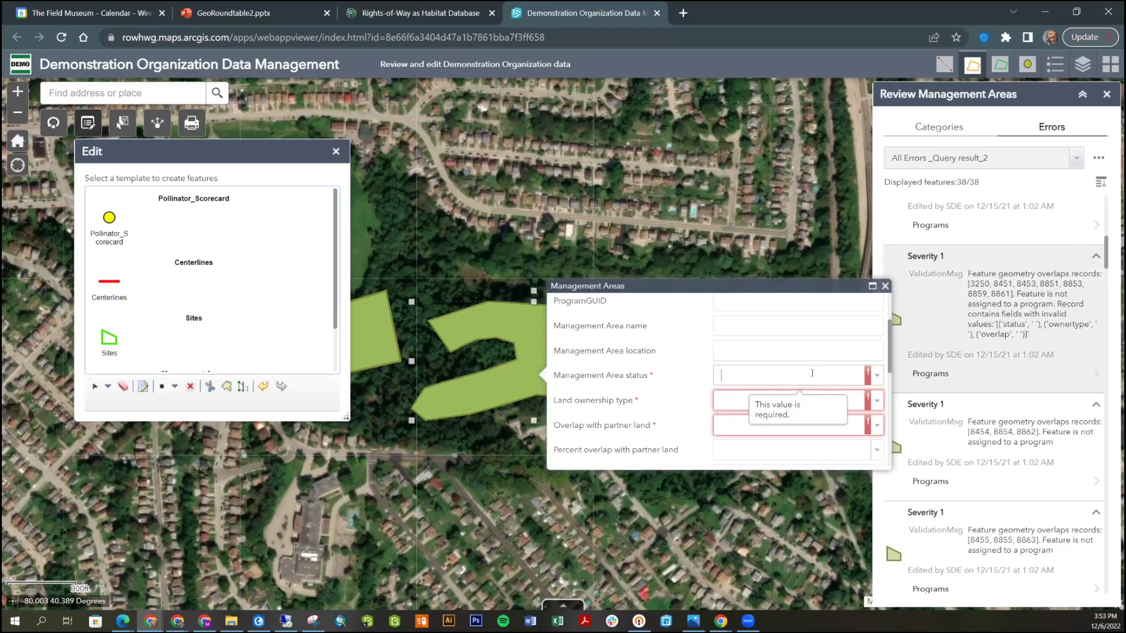
pyautogui.click(877, 380)
pyautogui.click(877, 379)
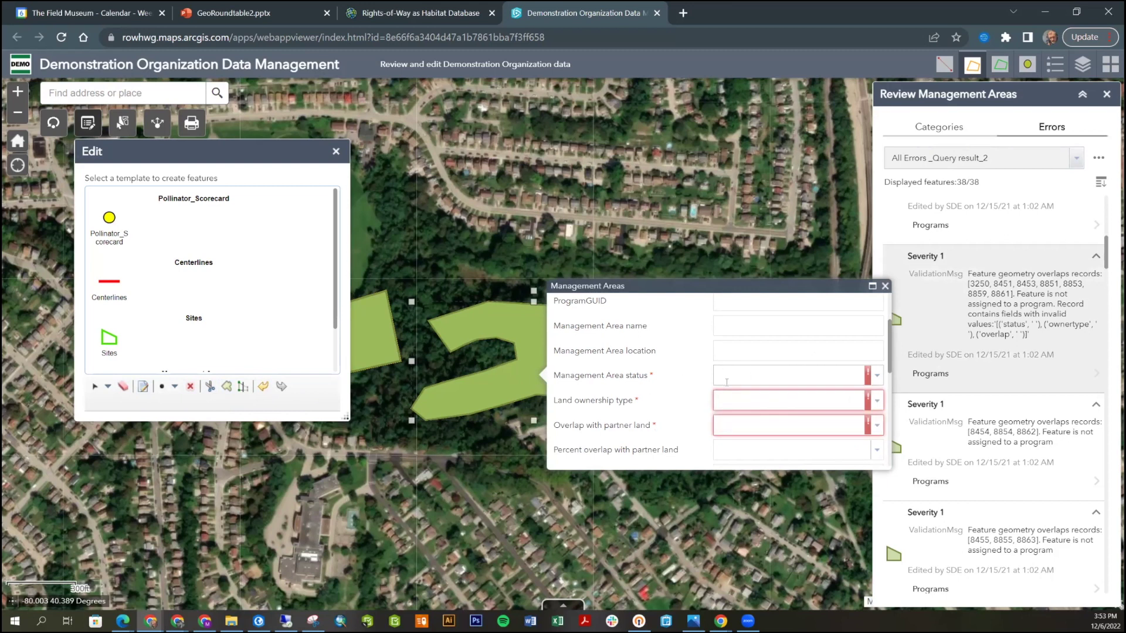
pyautogui.click(738, 402)
pyautogui.click(717, 426)
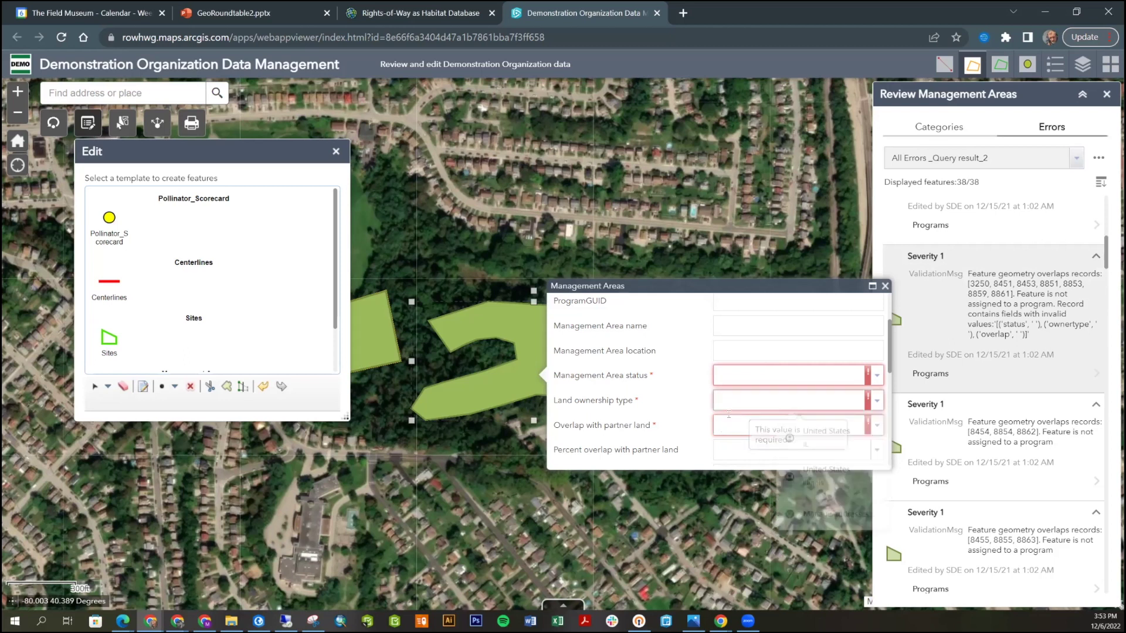
pyautogui.click(884, 286)
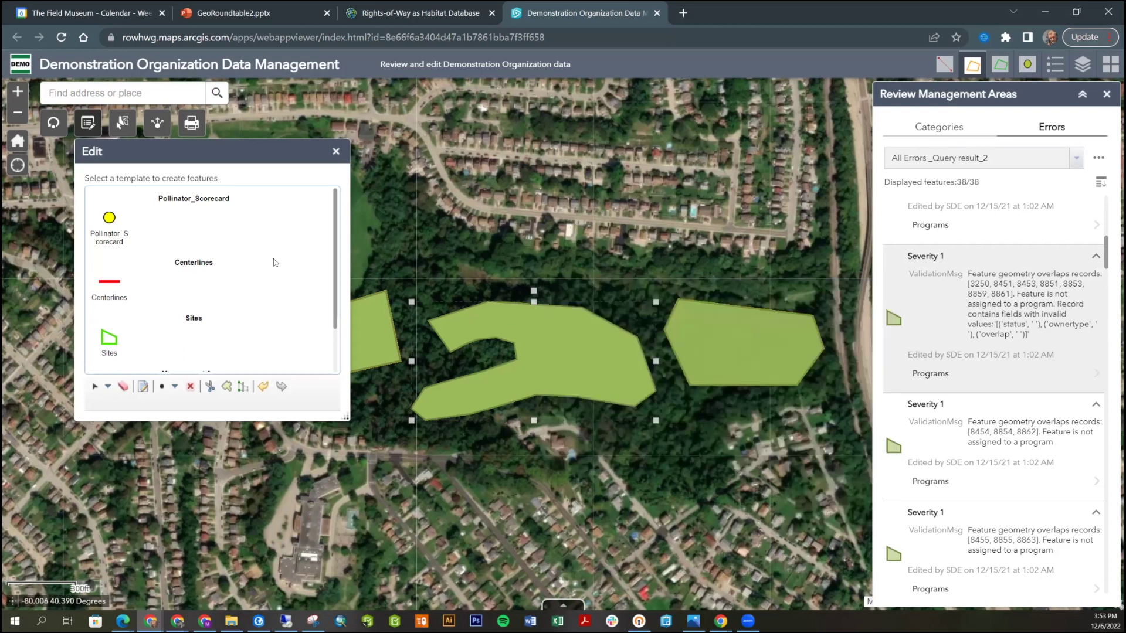
pyautogui.click(336, 152)
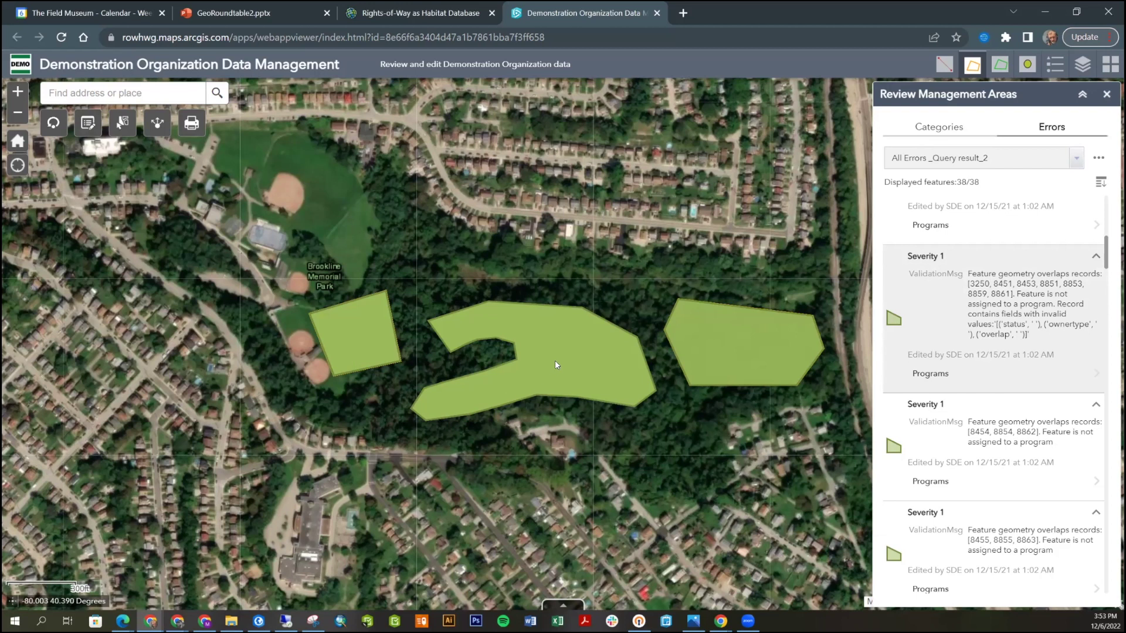
# View the error pop-ups of the four-sided and C-shaped management areas, and show the C-shaped area's record in the attribute table
pyautogui.click(369, 348)
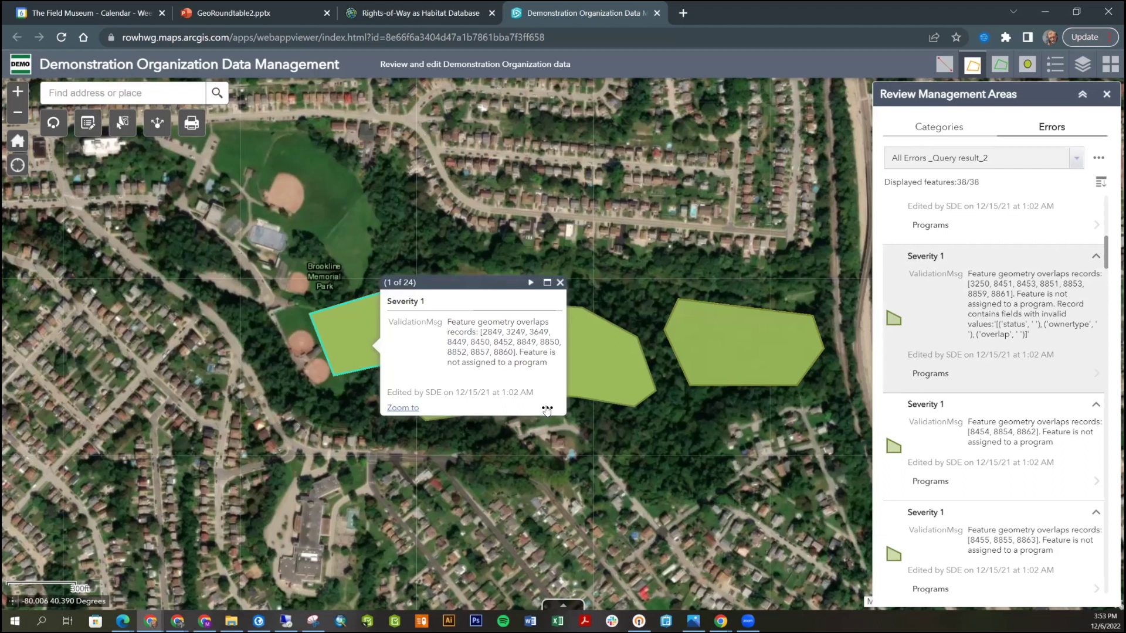
pyautogui.click(589, 340)
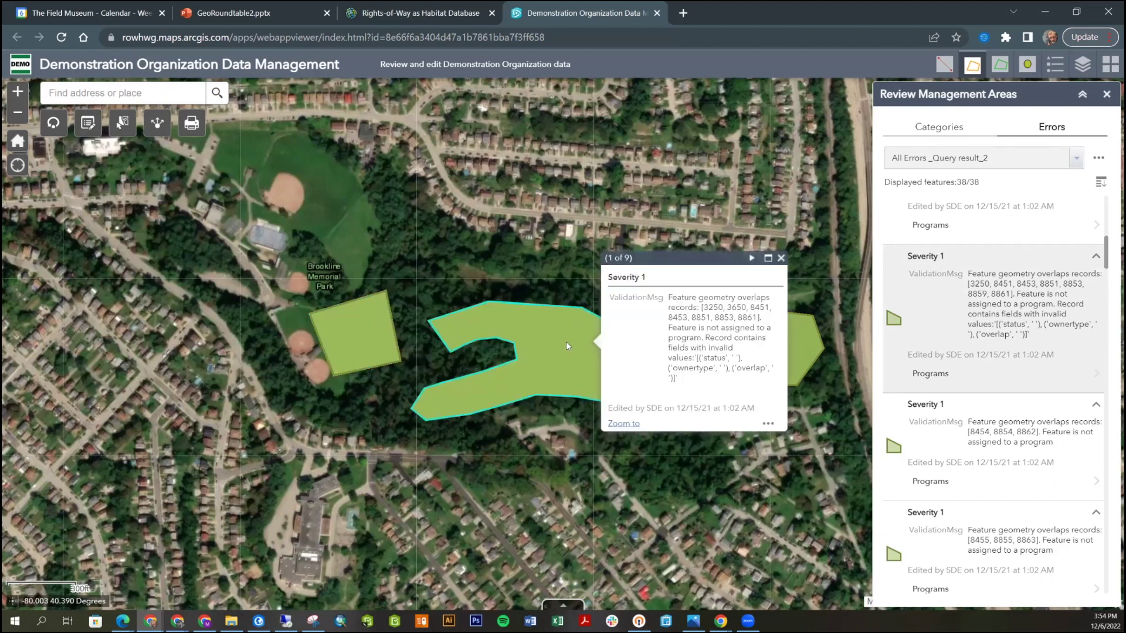
pyautogui.click(769, 425)
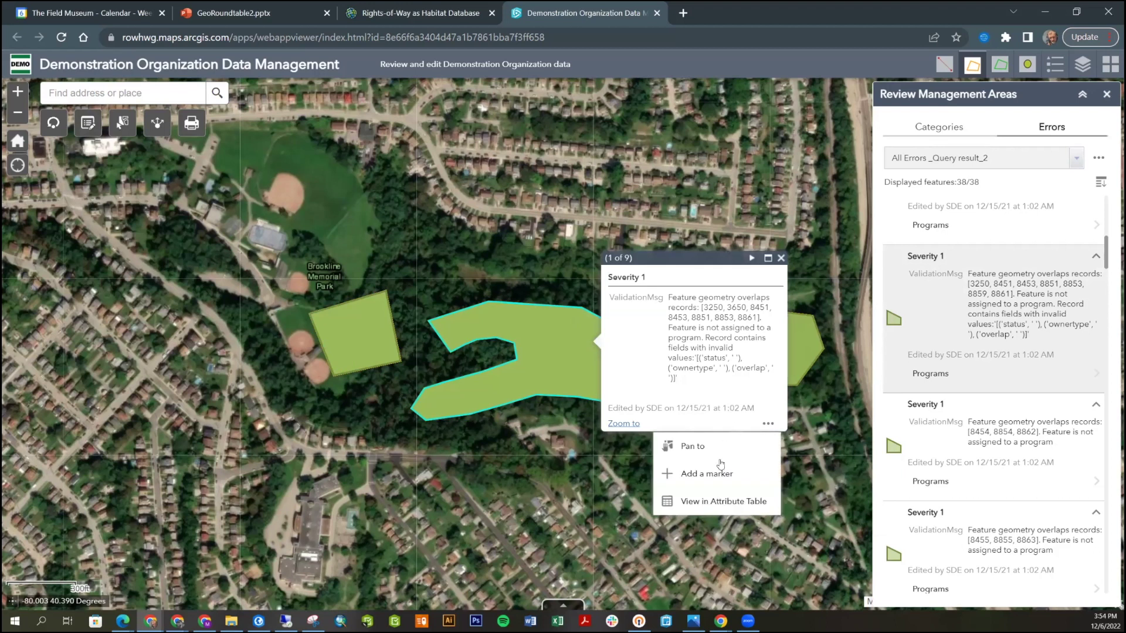
pyautogui.click(706, 505)
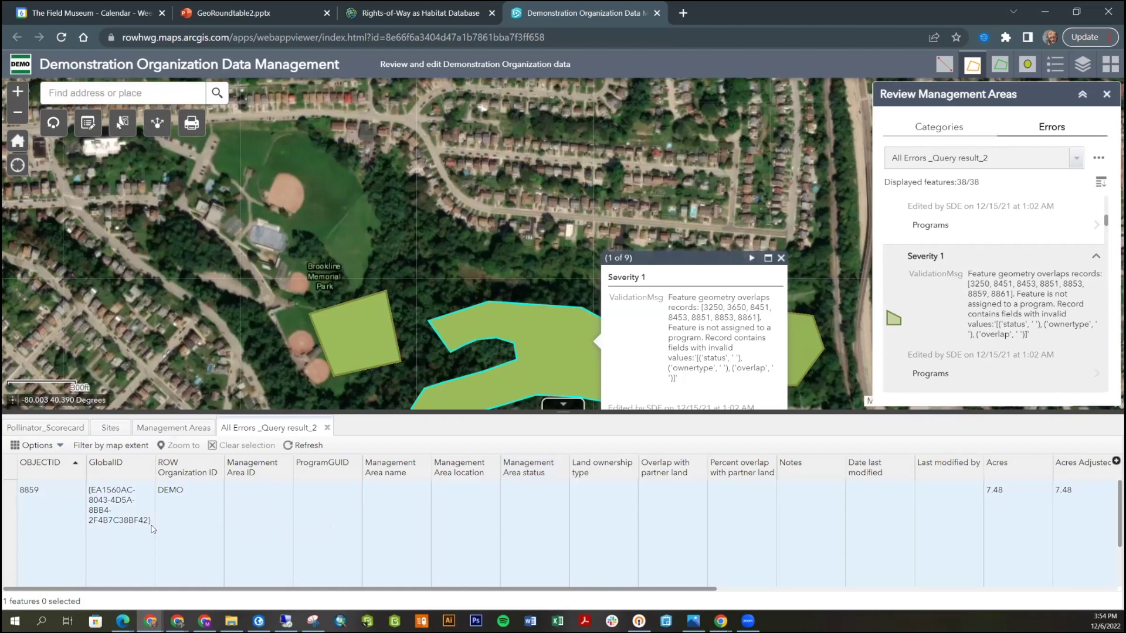
# Look over the error record in the attribute table, and close the query result table and the area's pop-up
pyautogui.moveTo(246, 589); pyautogui.dragTo(203, 543)
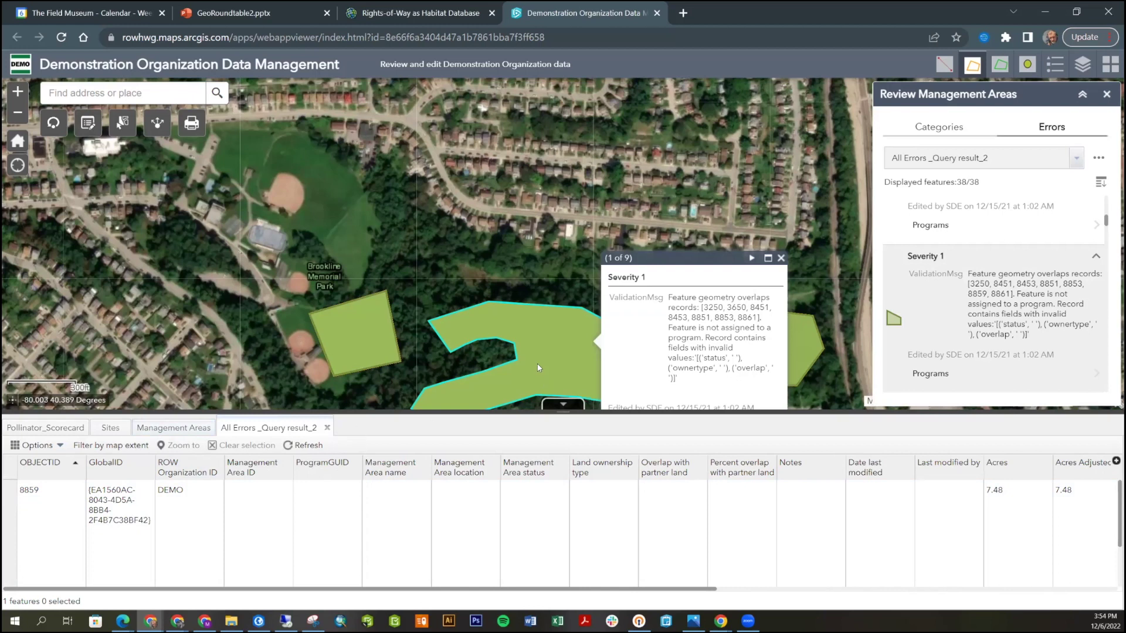
pyautogui.click(327, 430)
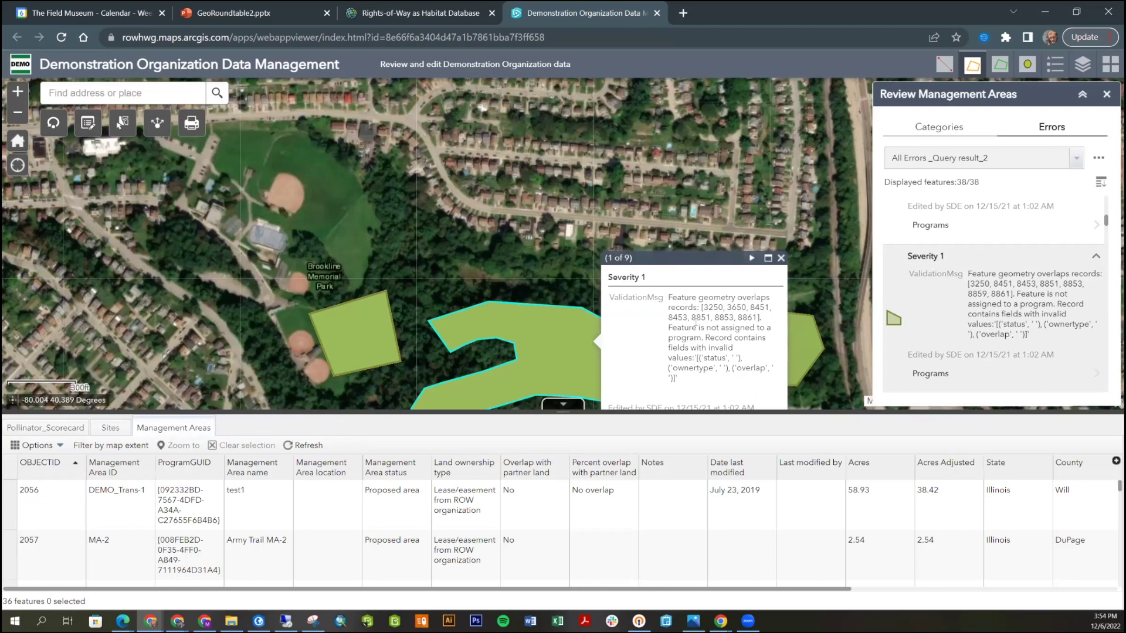
pyautogui.click(781, 258)
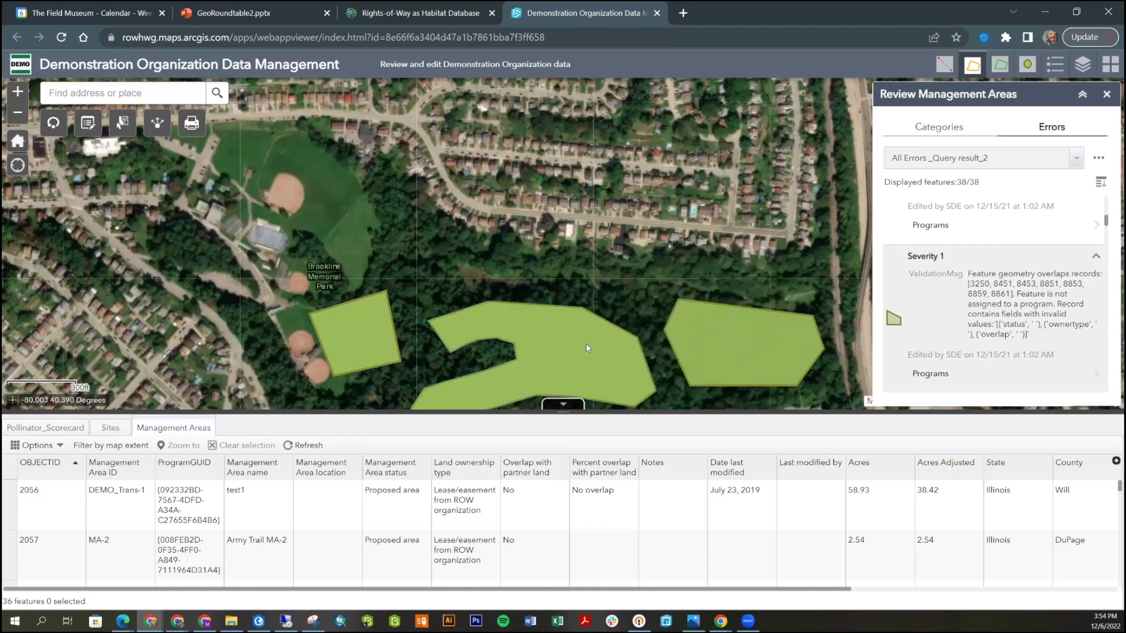
# Review the C-shaped area's error pop-up and its additional options, close it, and view the wider area around Brookline Memorial Park
pyautogui.click(565, 346)
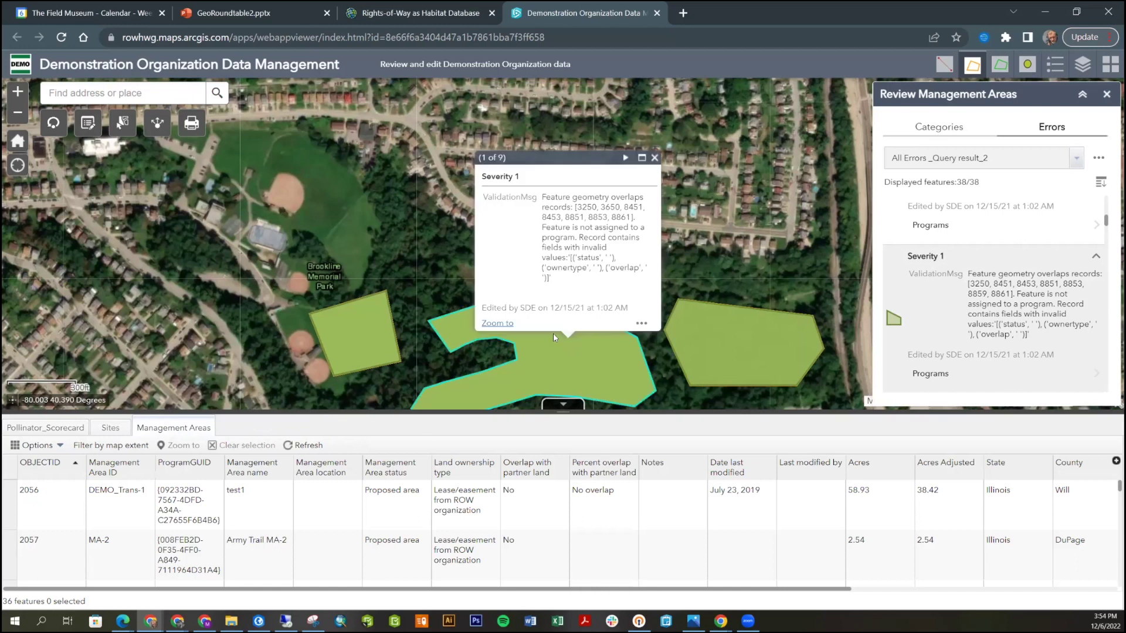
pyautogui.click(640, 324)
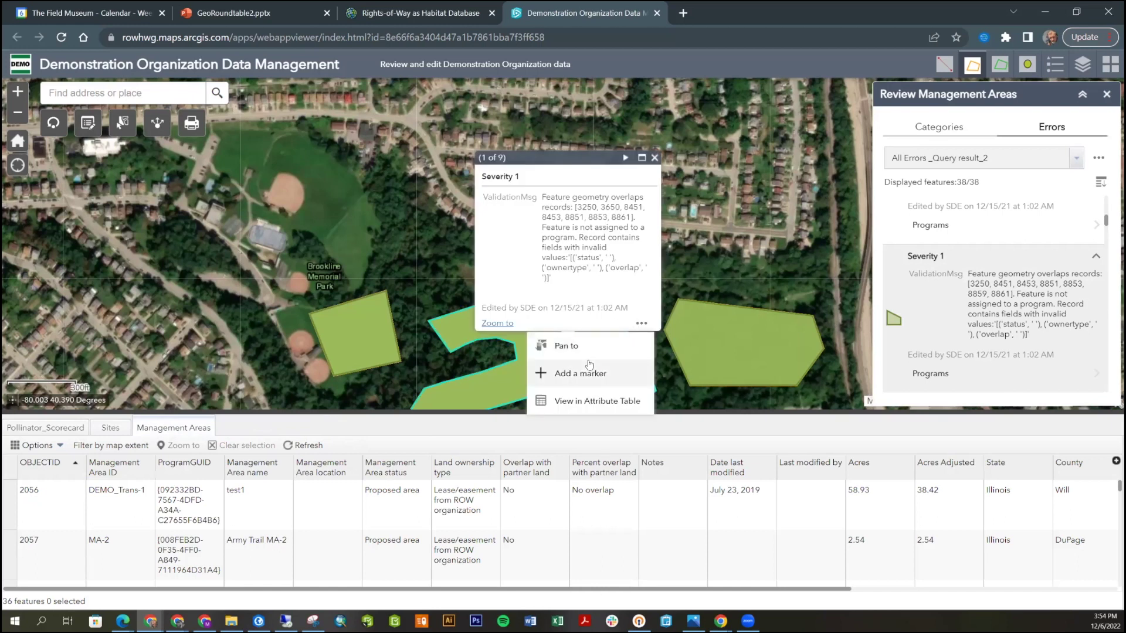
pyautogui.click(343, 424)
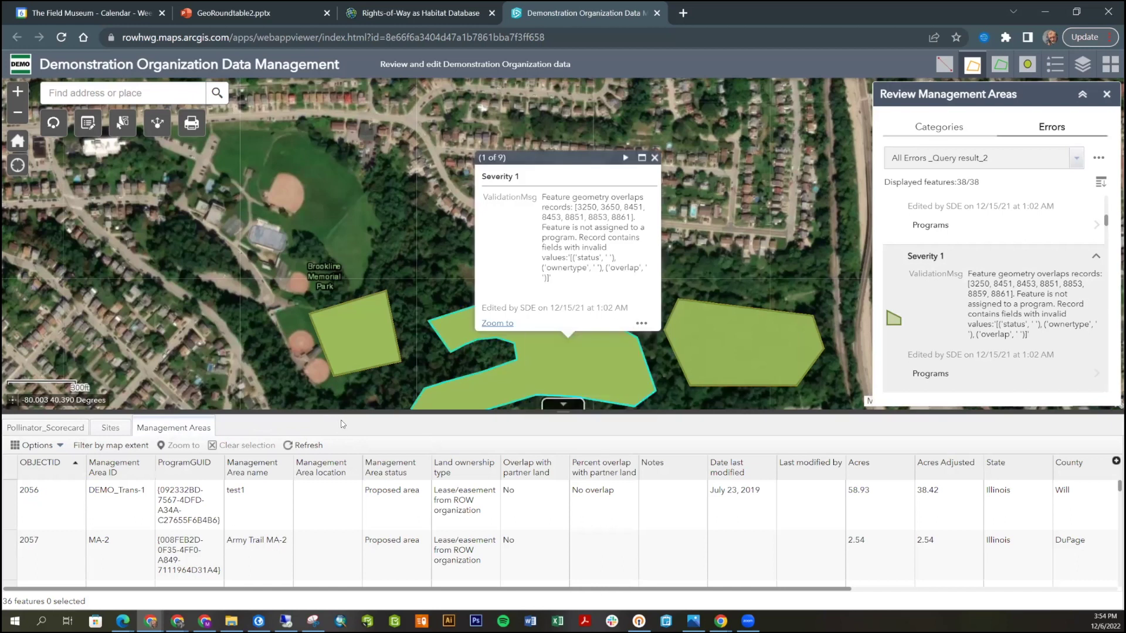
pyautogui.click(58, 431)
pyautogui.click(654, 158)
pyautogui.scroll(-1, 554, 279)
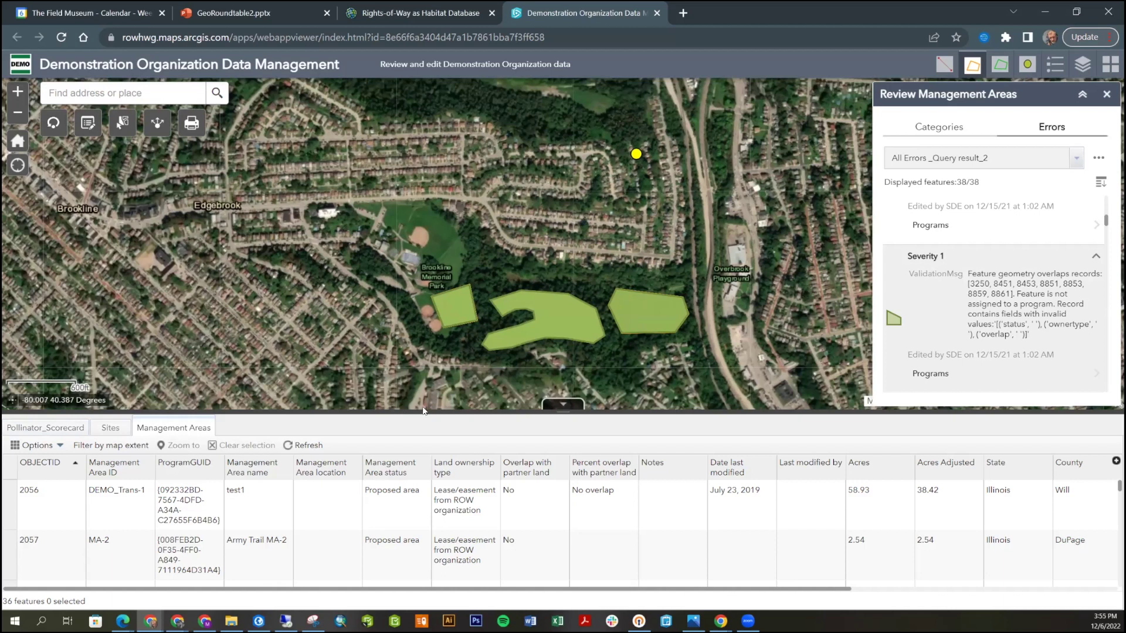
# Review the Clean and Validate Data tool's Run only if modified option and the Select Feature tool's layer list, closing each without running it
pyautogui.click(52, 128)
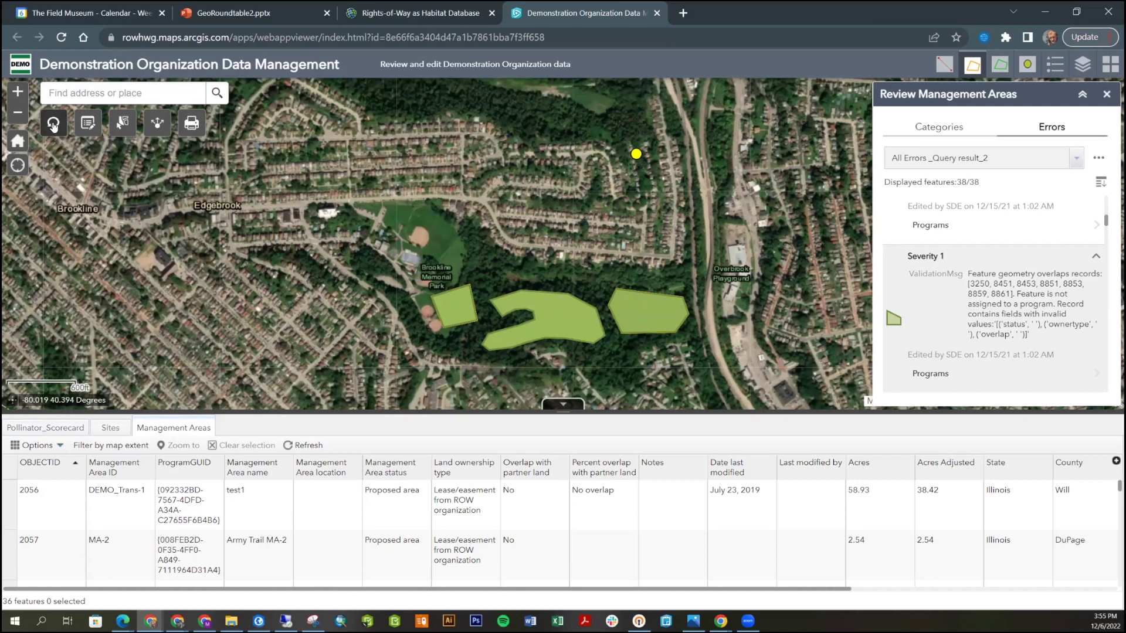
pyautogui.click(53, 126)
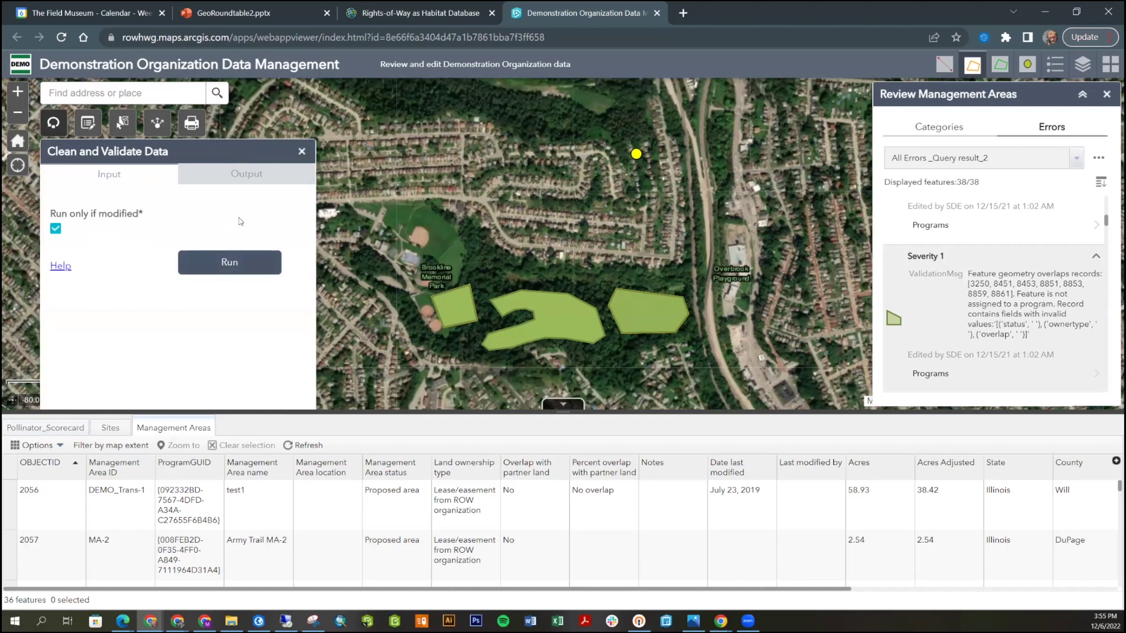
pyautogui.click(301, 152)
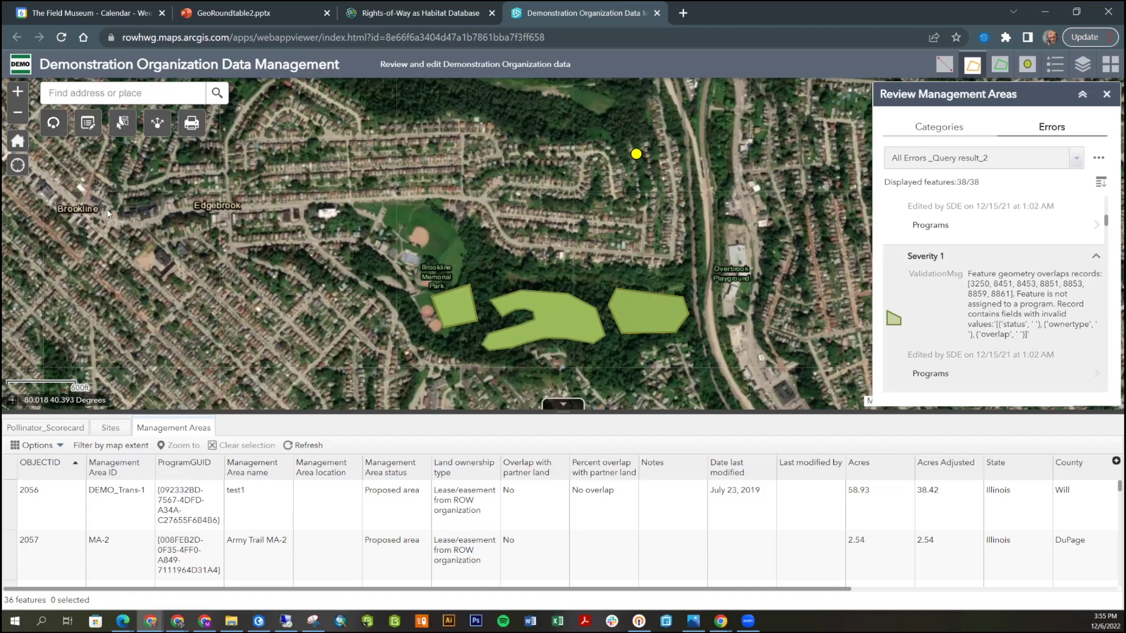
pyautogui.click(122, 123)
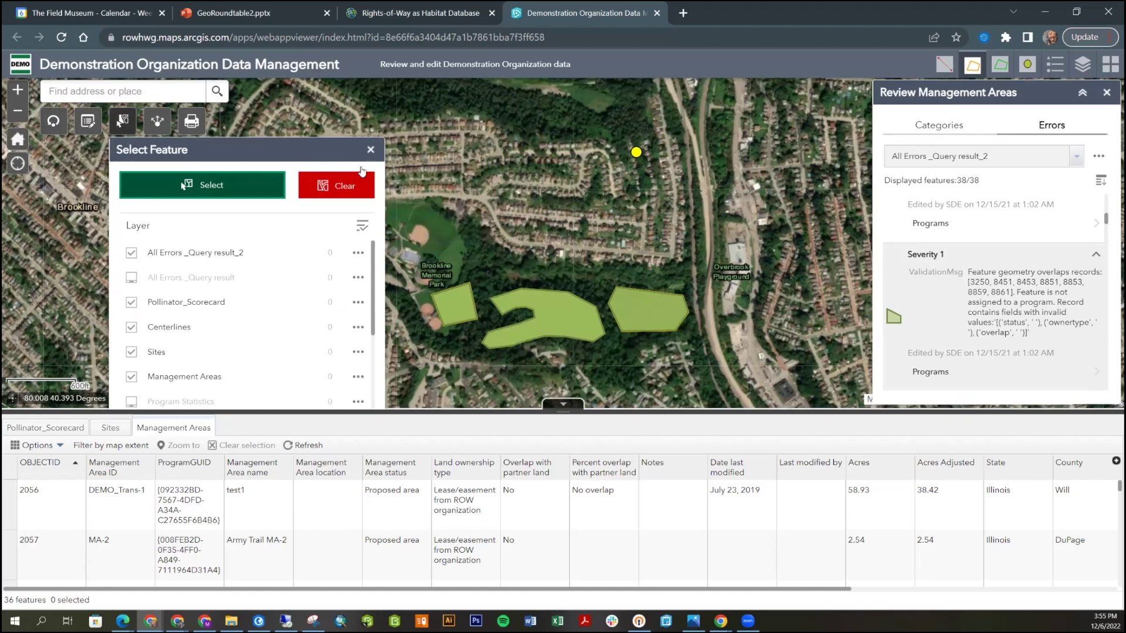
pyautogui.click(370, 151)
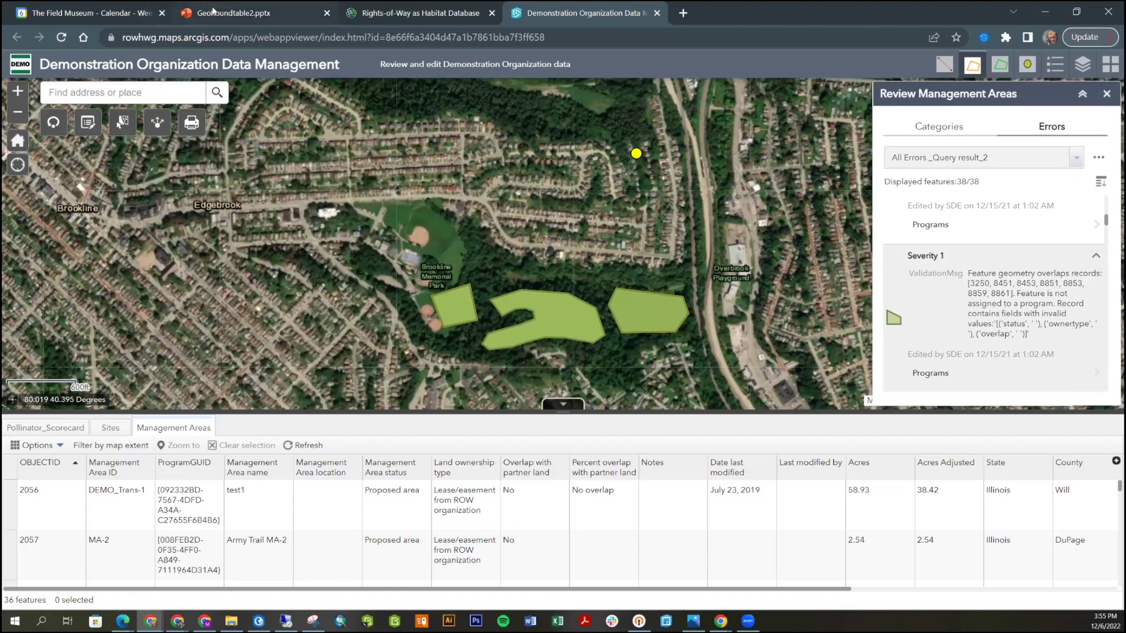
# Switch to the GeoRoundtable2.pptx presentation and minimize the browser window to show the desktop
pyautogui.click(212, 12)
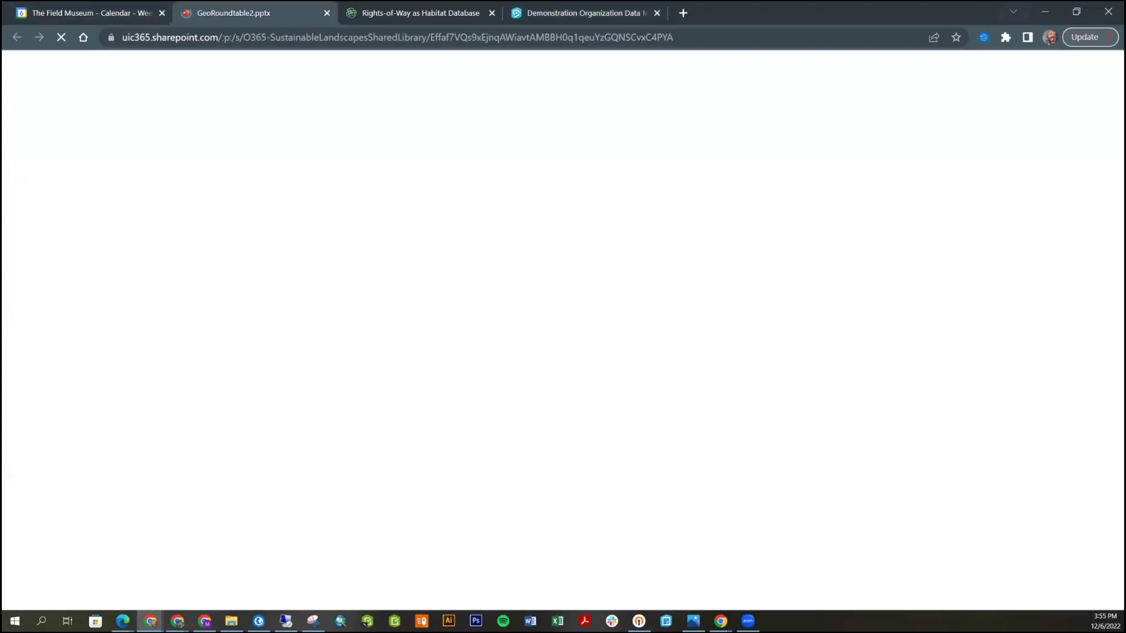
pyautogui.click(1044, 11)
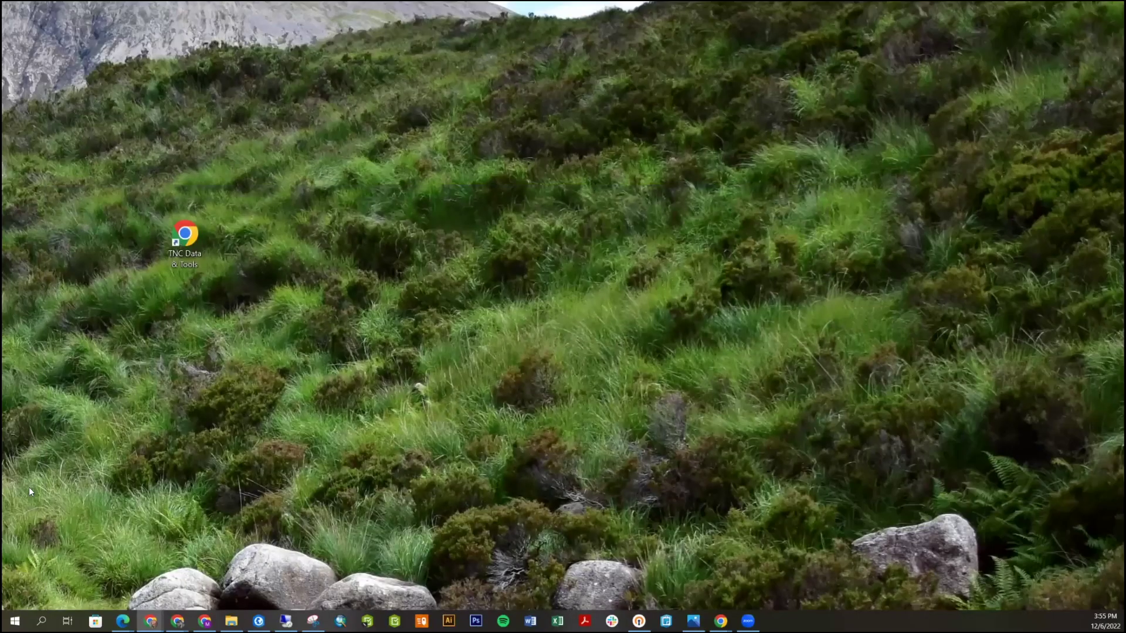
pyautogui.moveTo(151, 620)
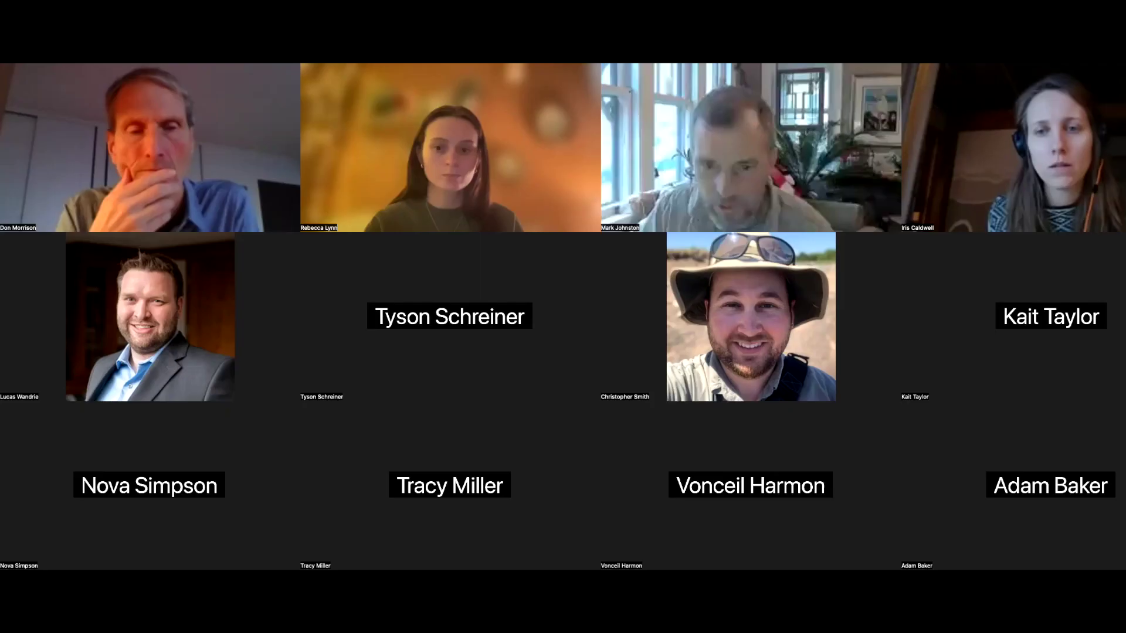